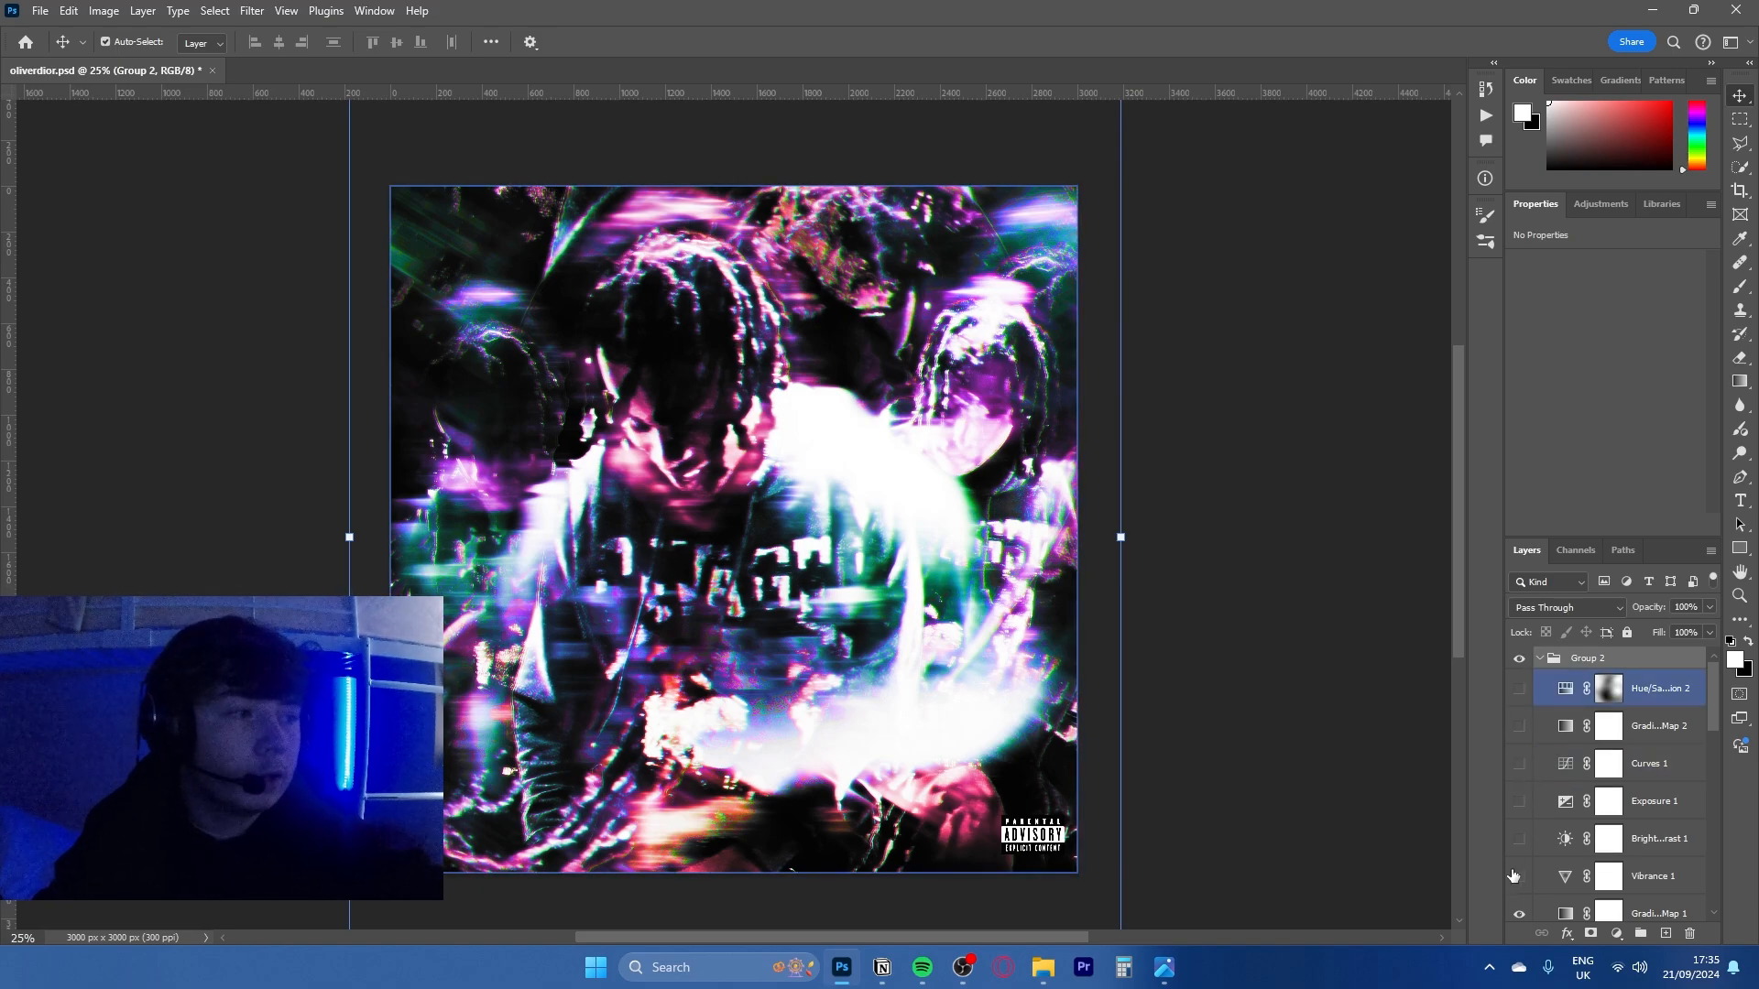
- Compare the artwork with and without the Gradient Map 1 adjustment in Group 2
left_click(1639, 915)
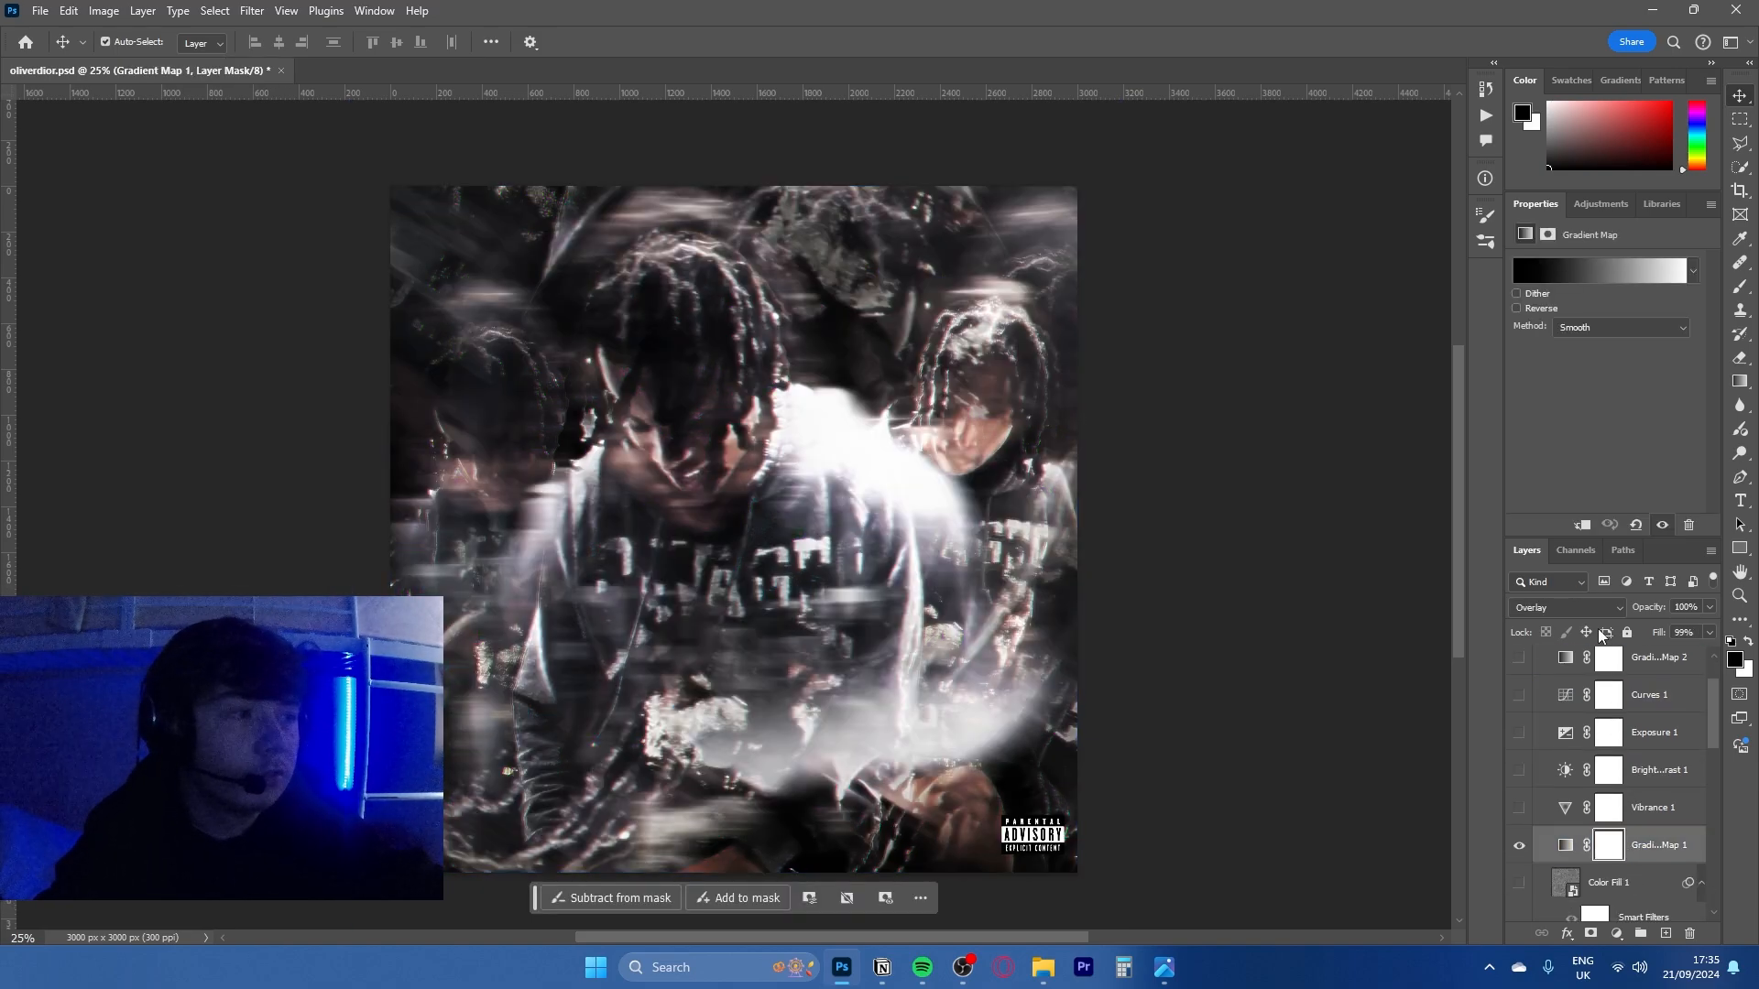
left_click(1520, 844)
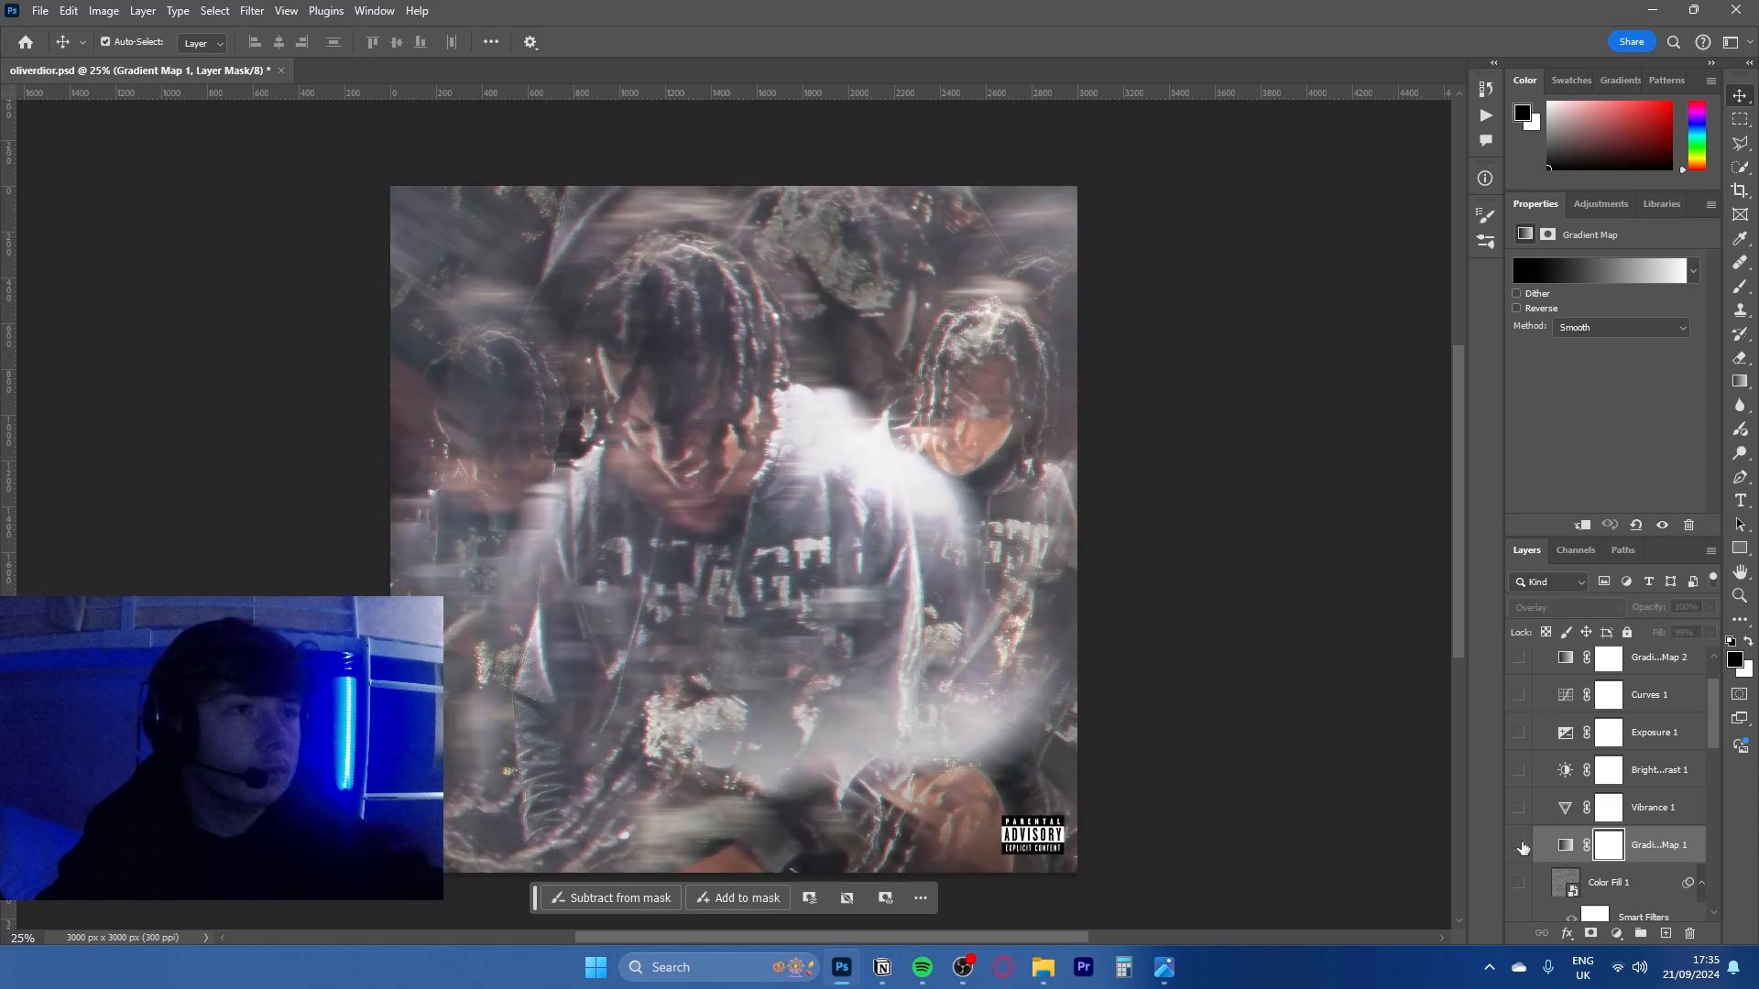
left_click(1520, 844)
scroll(1540, 779, "up", 3)
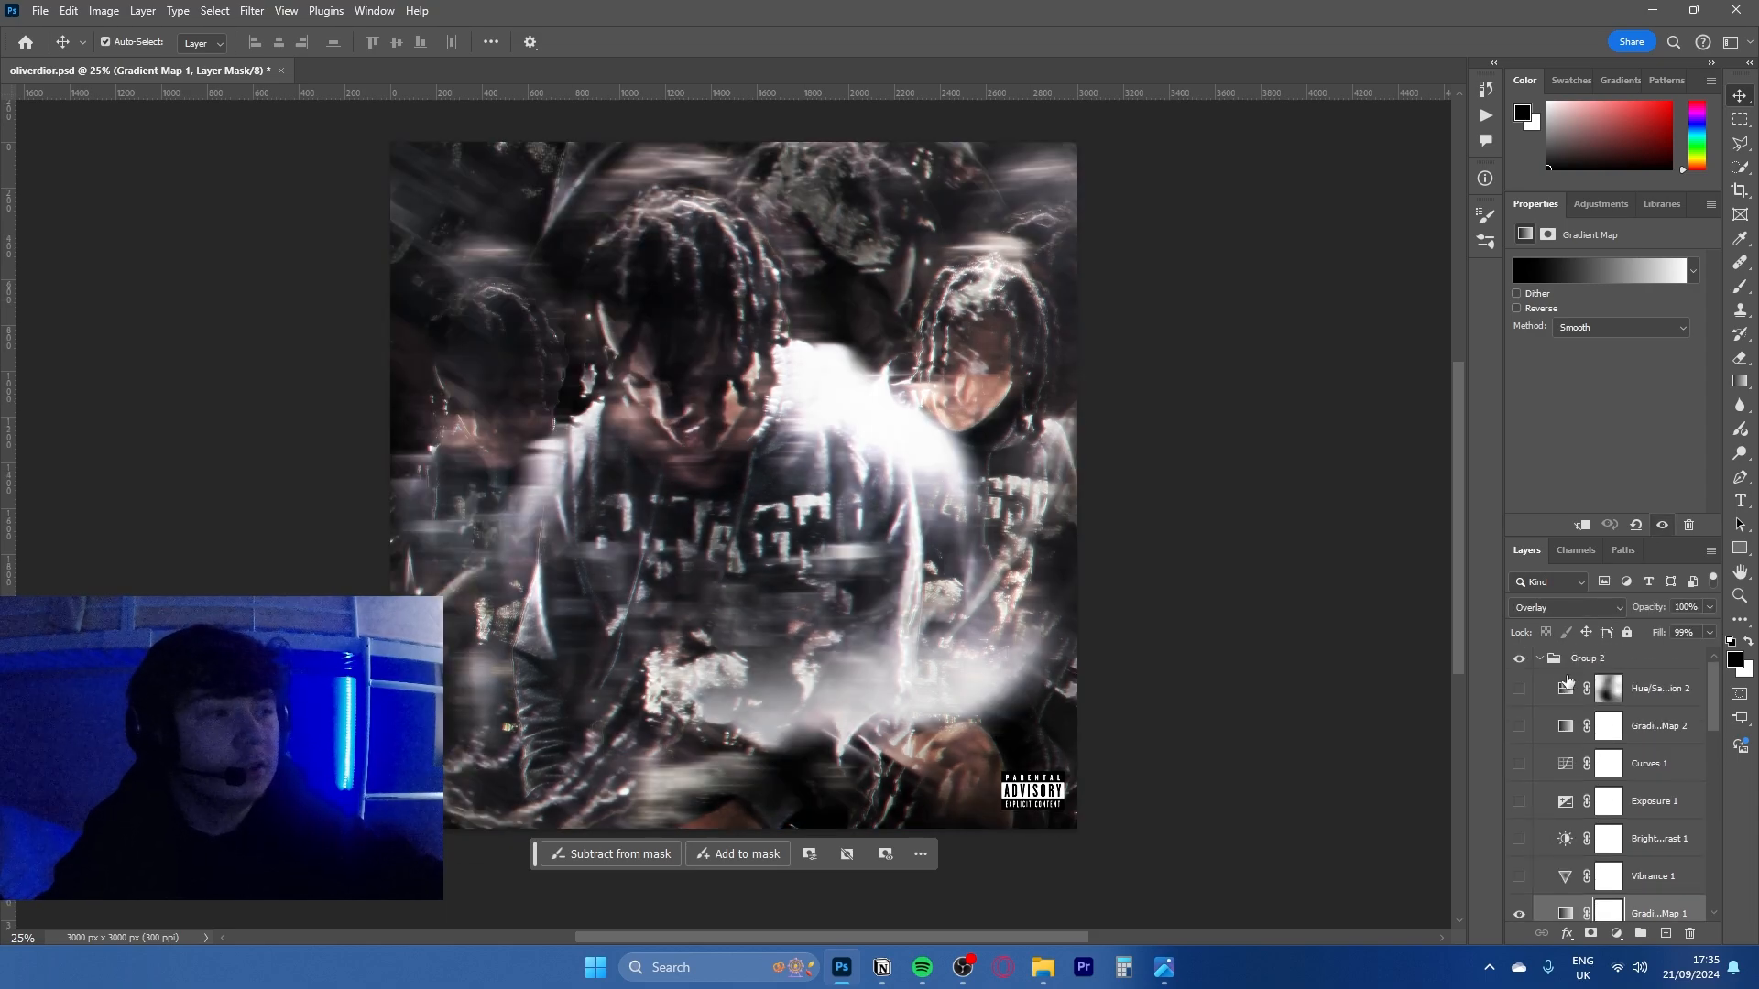
left_click(1544, 661)
left_click(1544, 662)
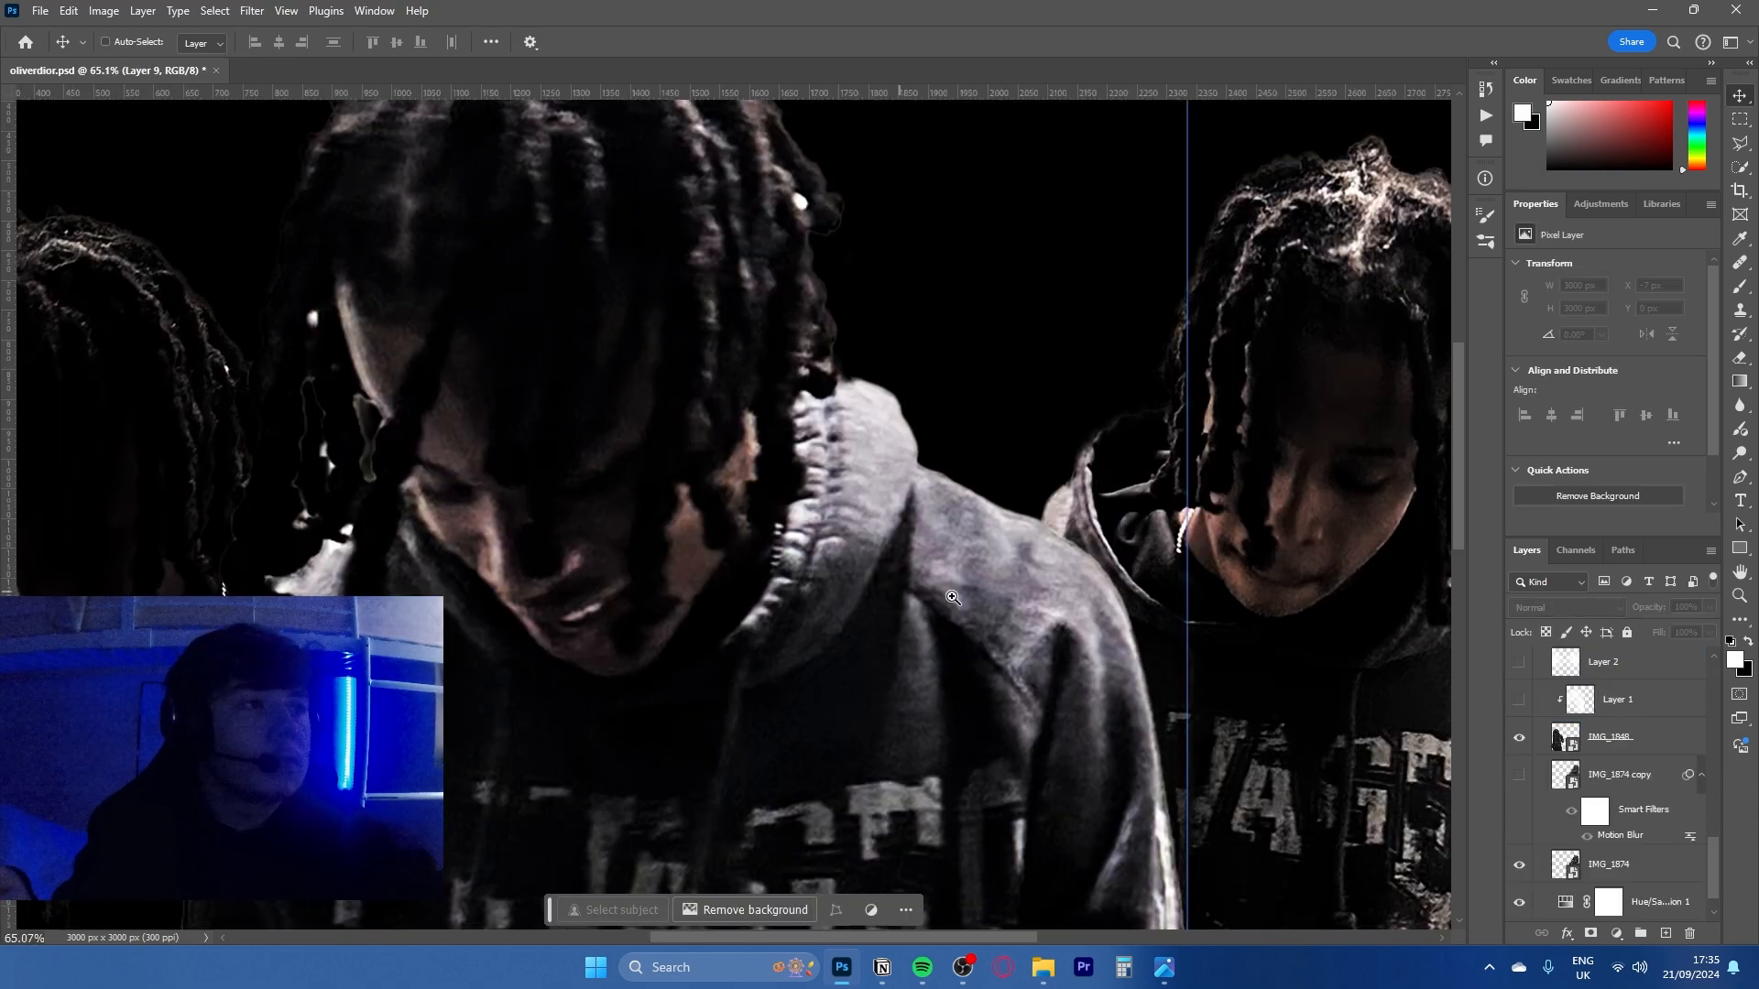
left_click_drag(953, 596, 806, 593)
left_click_drag(962, 717, 977, 559)
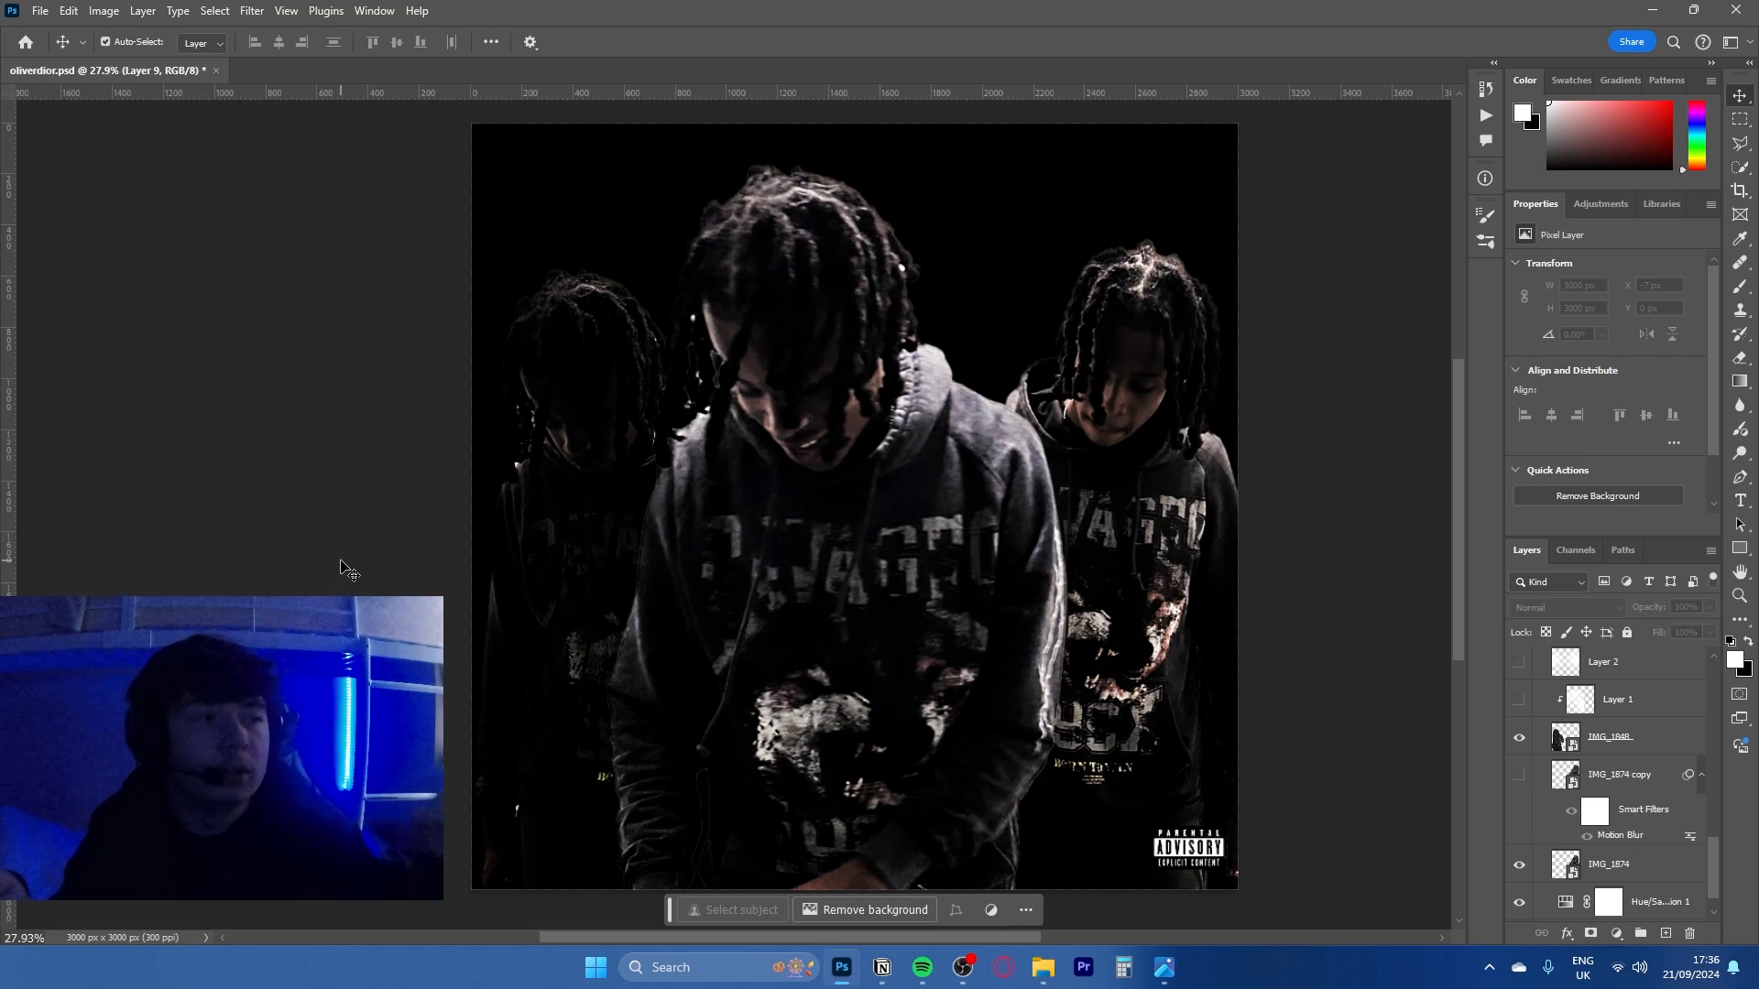
- Make the motion-blurred IMG_1874 copy layer visible over the right-hand figure
left_click(1599, 861)
scroll(1593, 802, "down", 1)
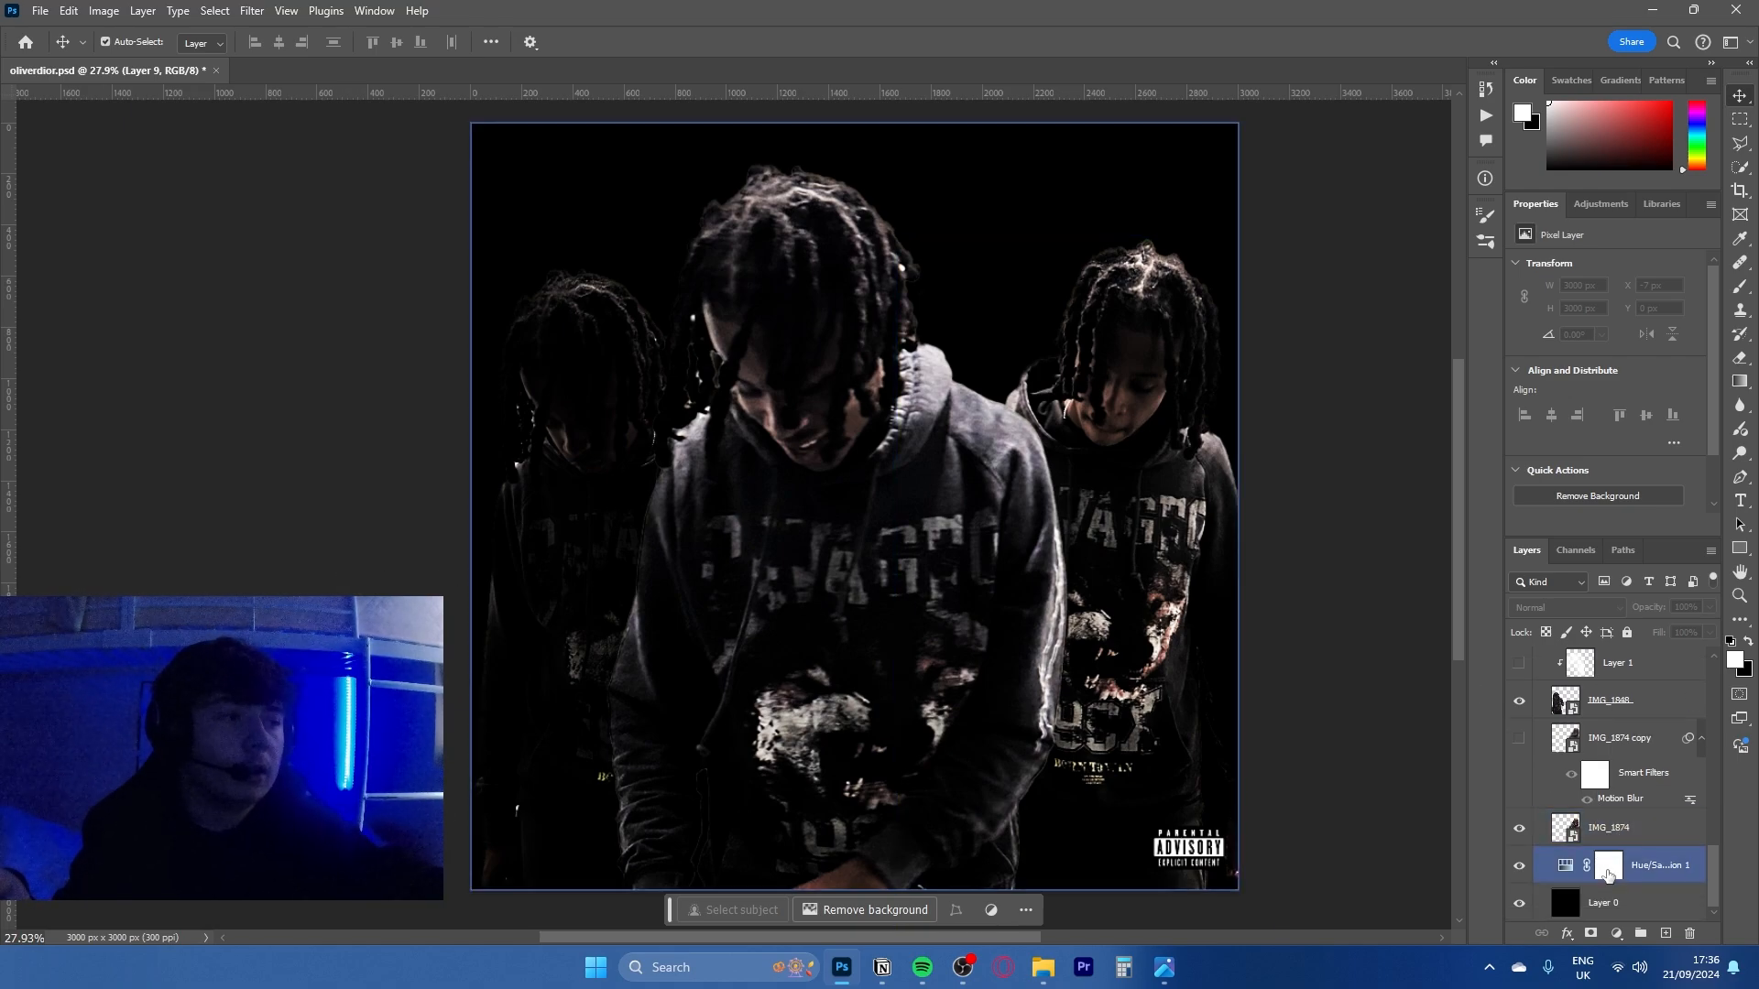
left_click(1583, 830)
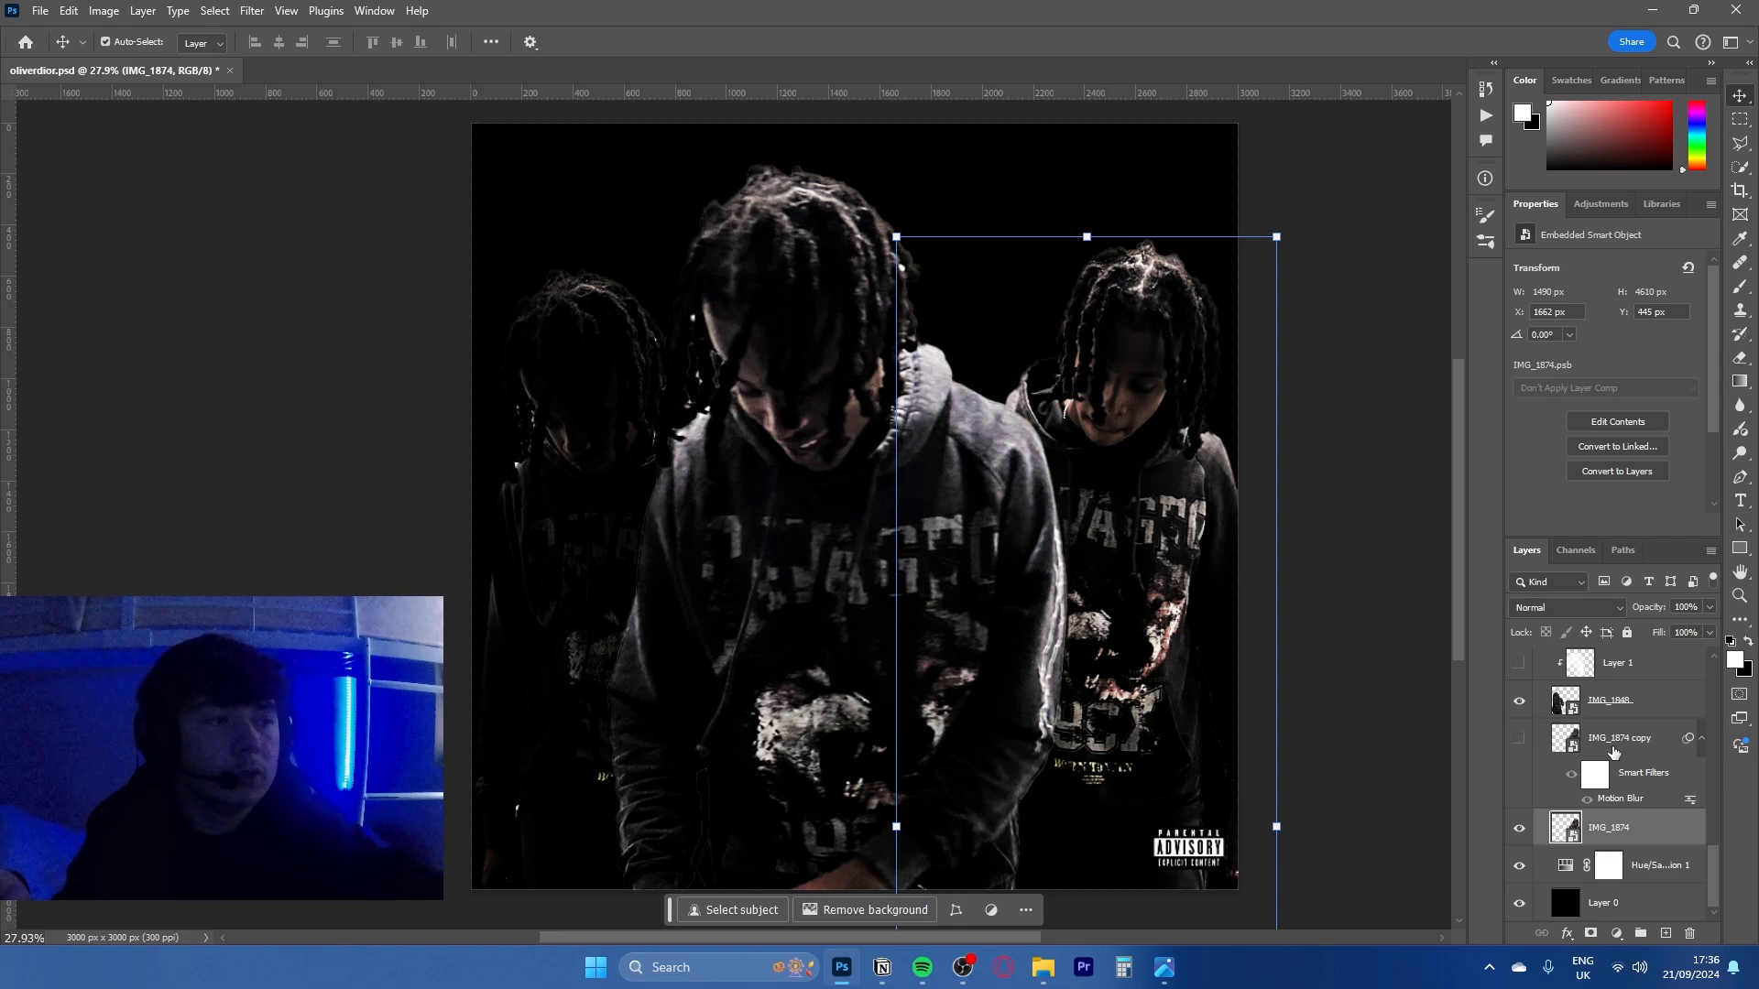
left_click(1614, 751)
left_click(1518, 740)
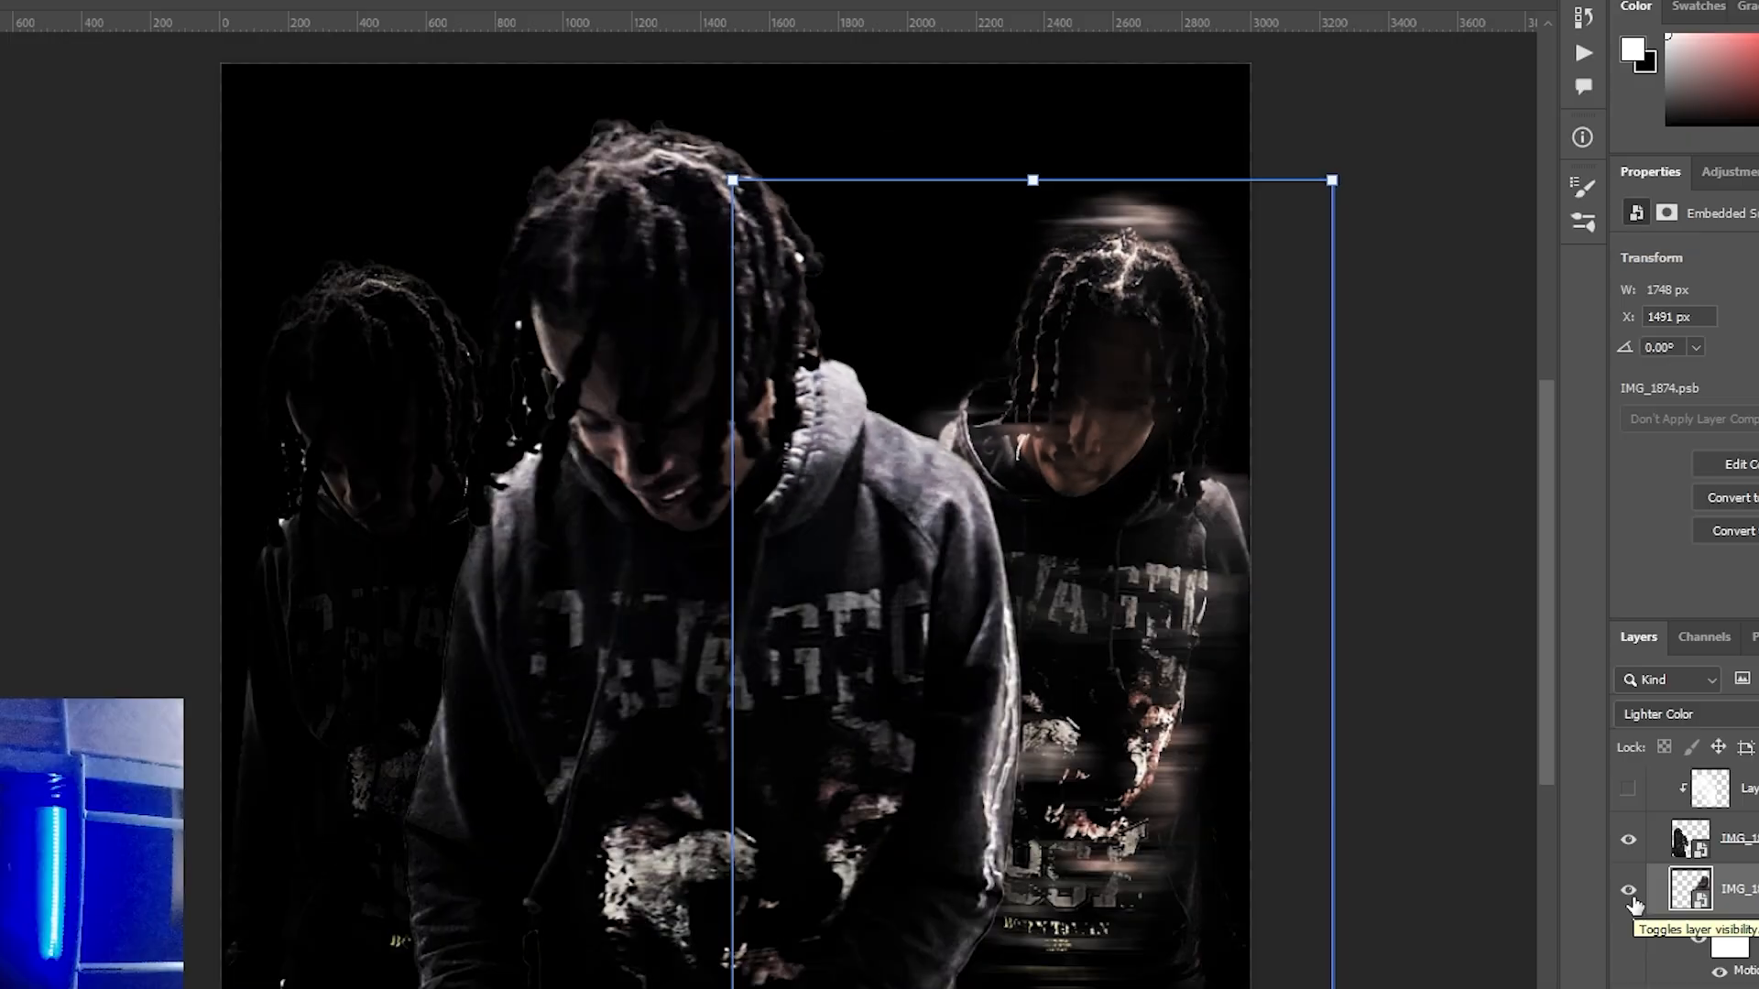
- Compare the artwork with and without the IMG_1874 copy layer and review its Motion Blur settings
left_click(1520, 743)
left_click(1521, 743)
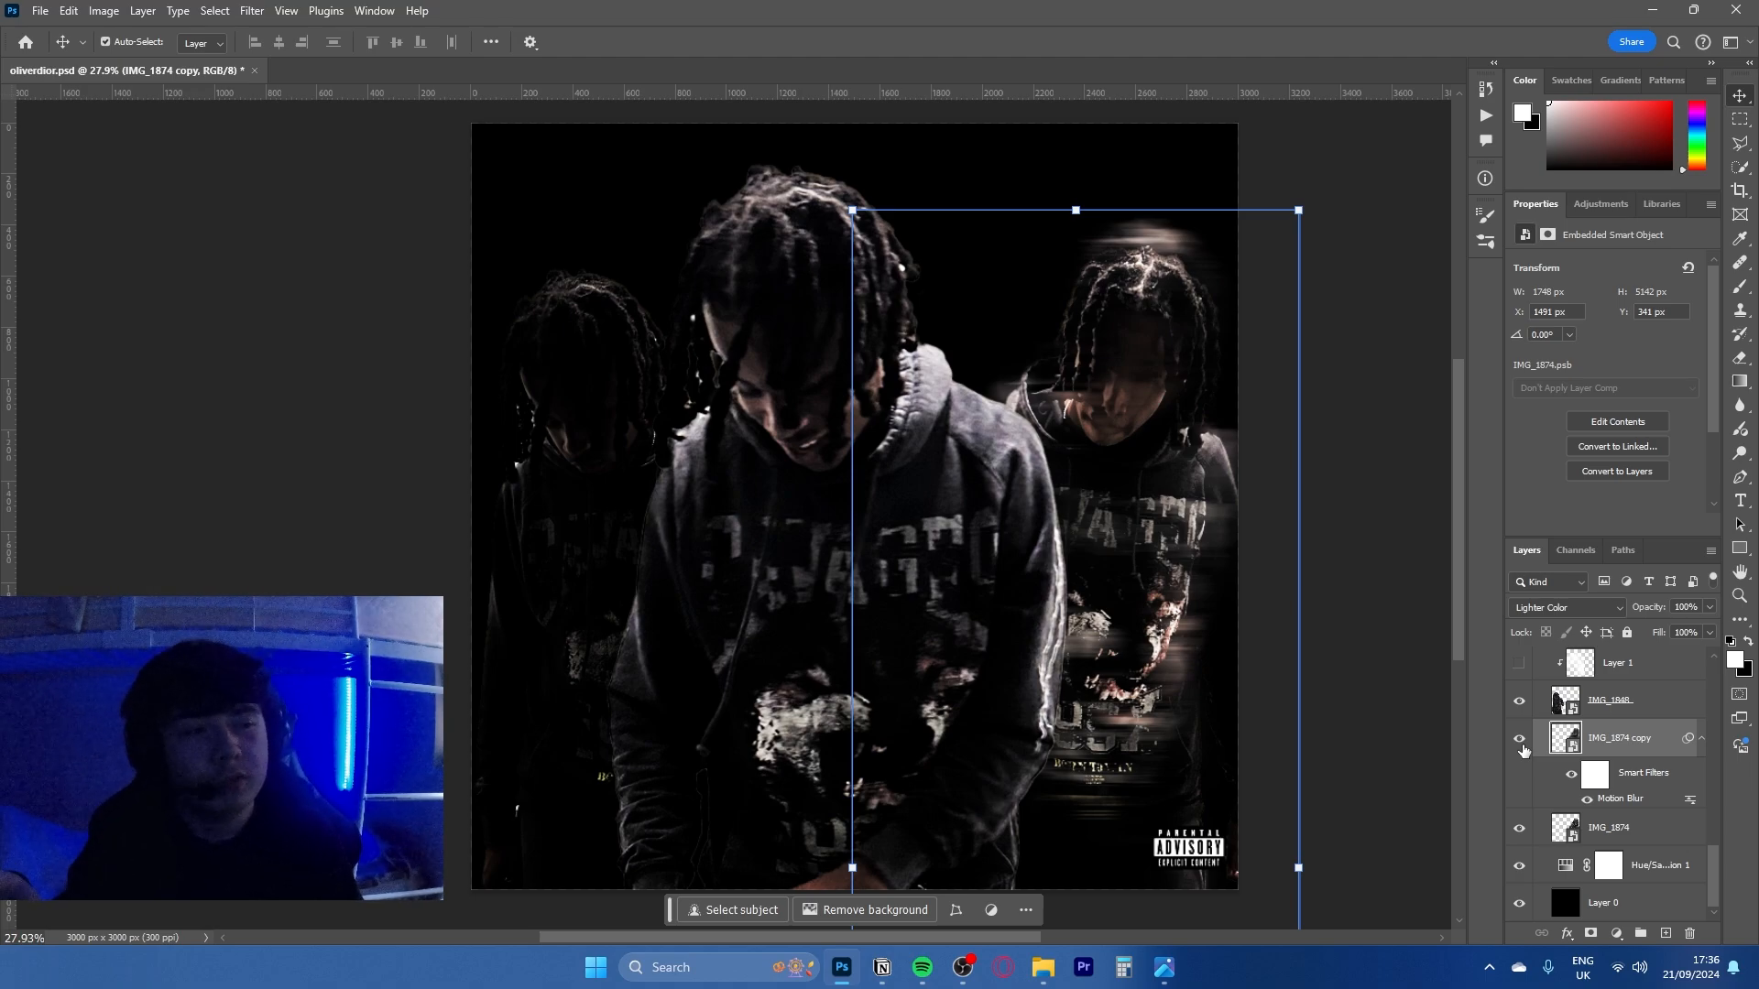
left_click(1521, 744)
left_click(1522, 744)
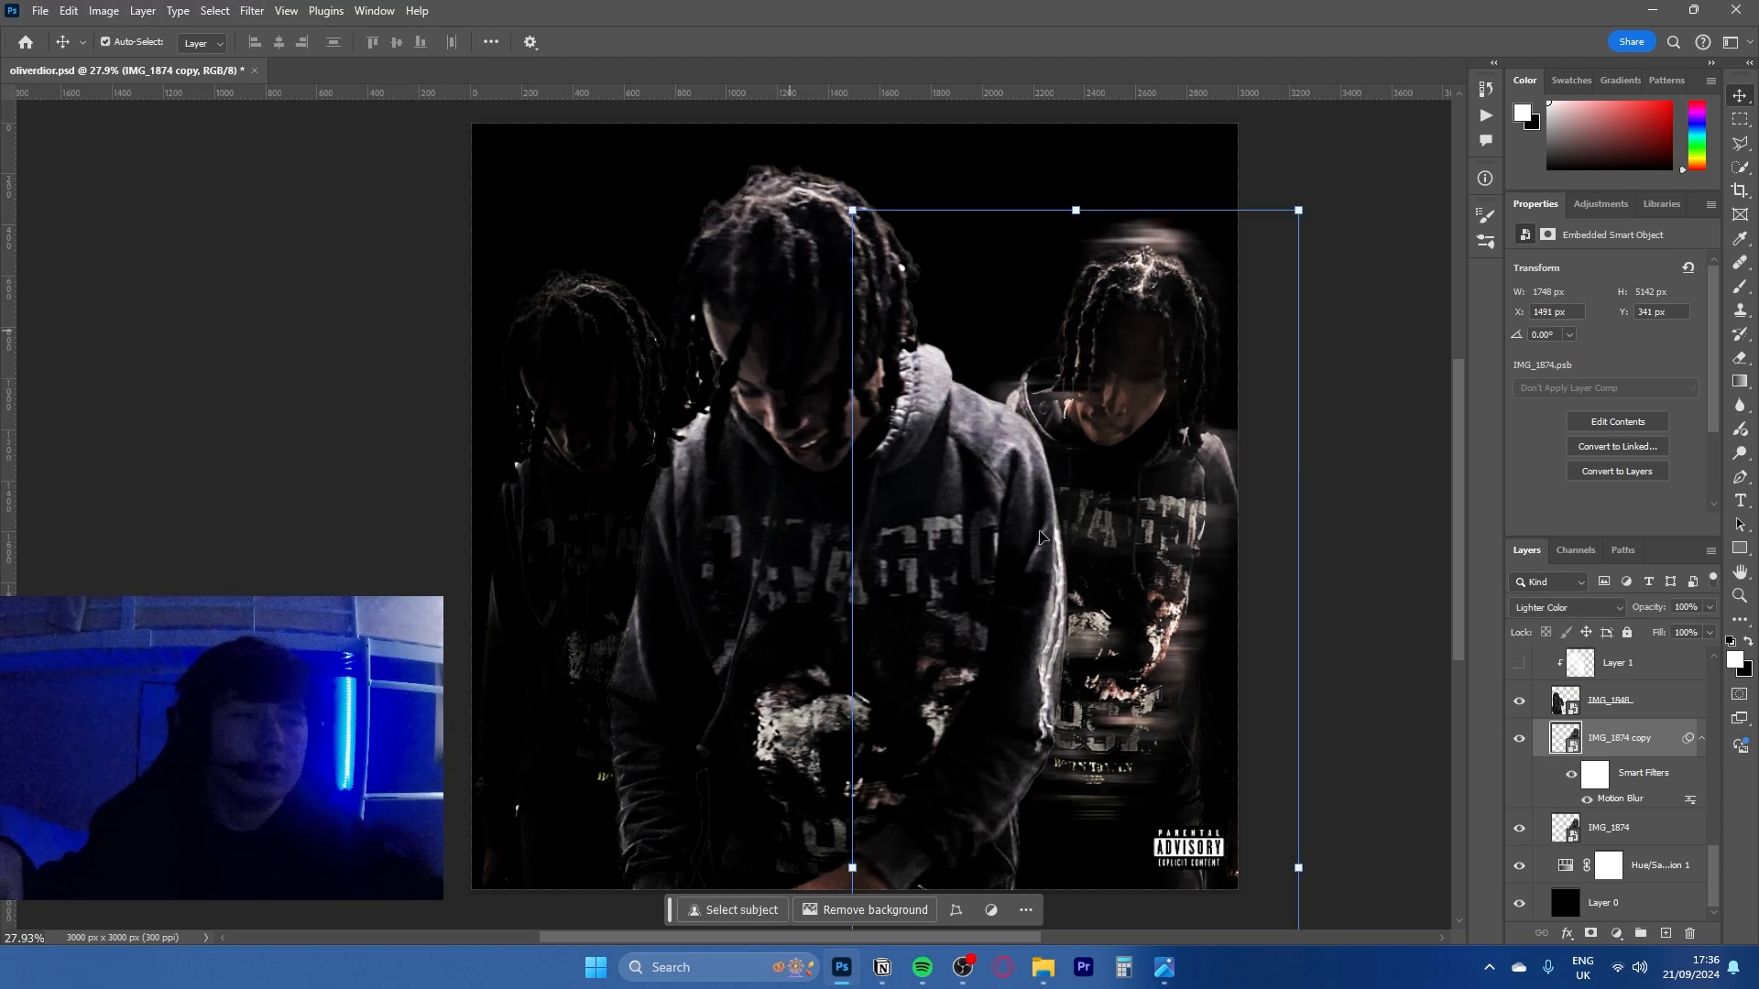
double_click(1631, 800)
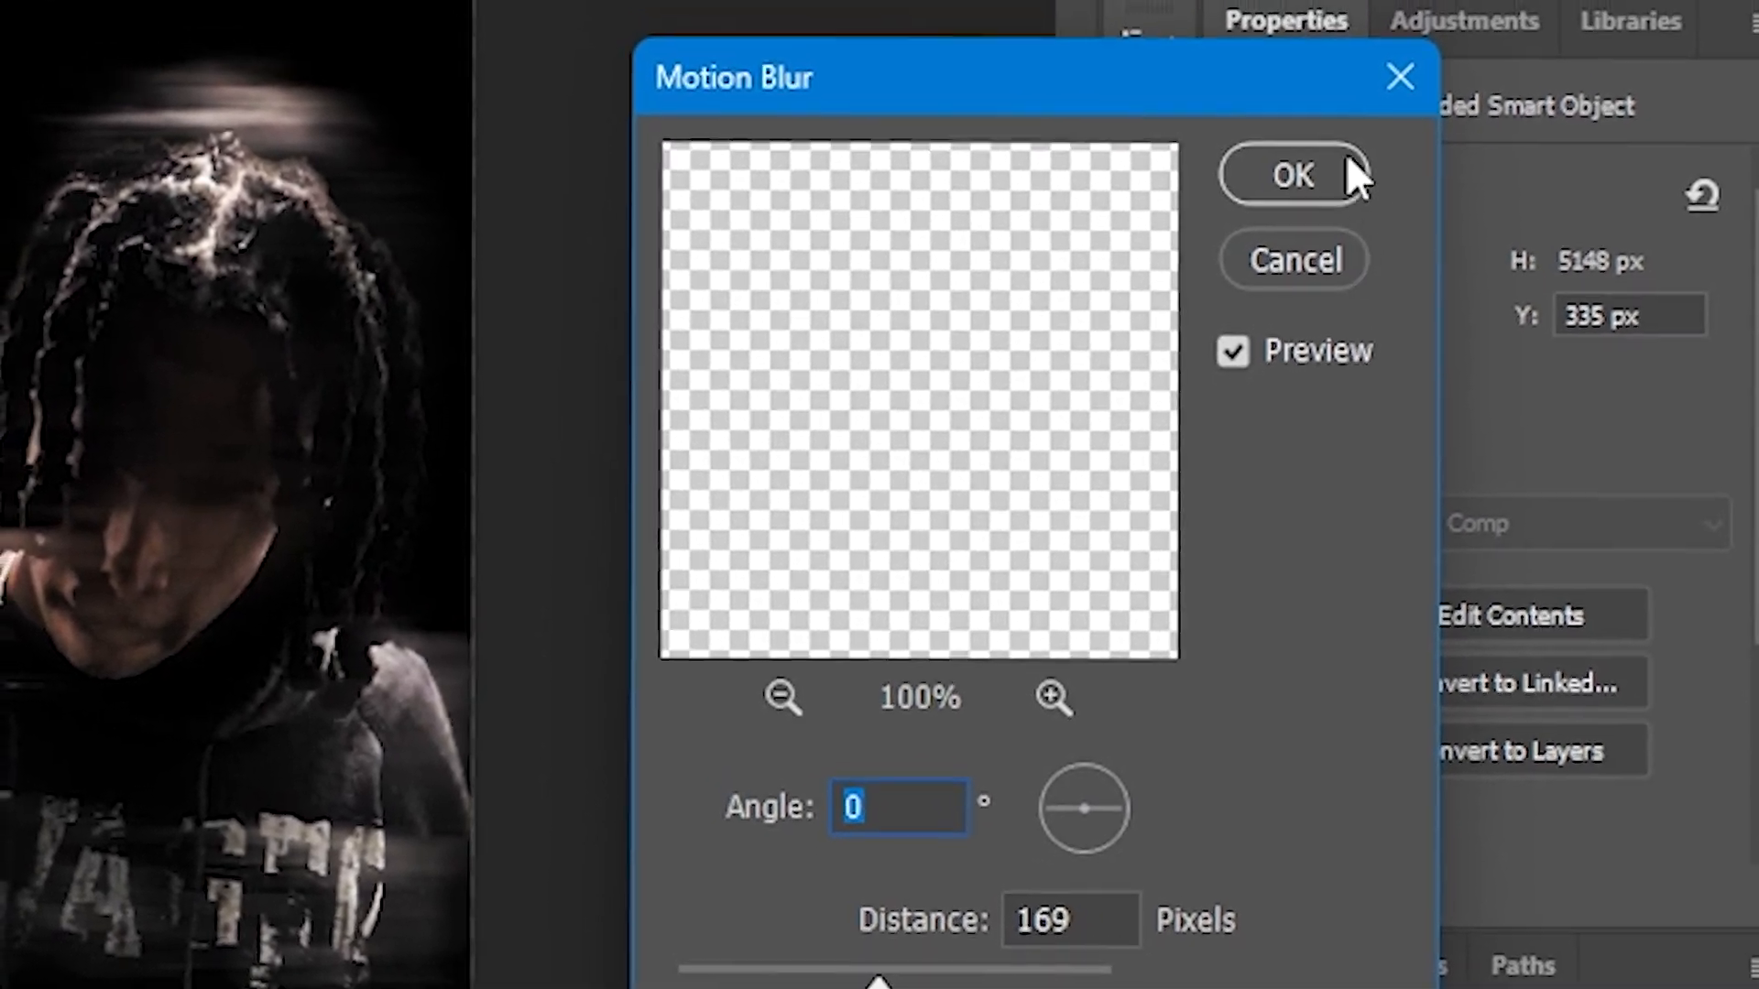
left_click(1346, 165)
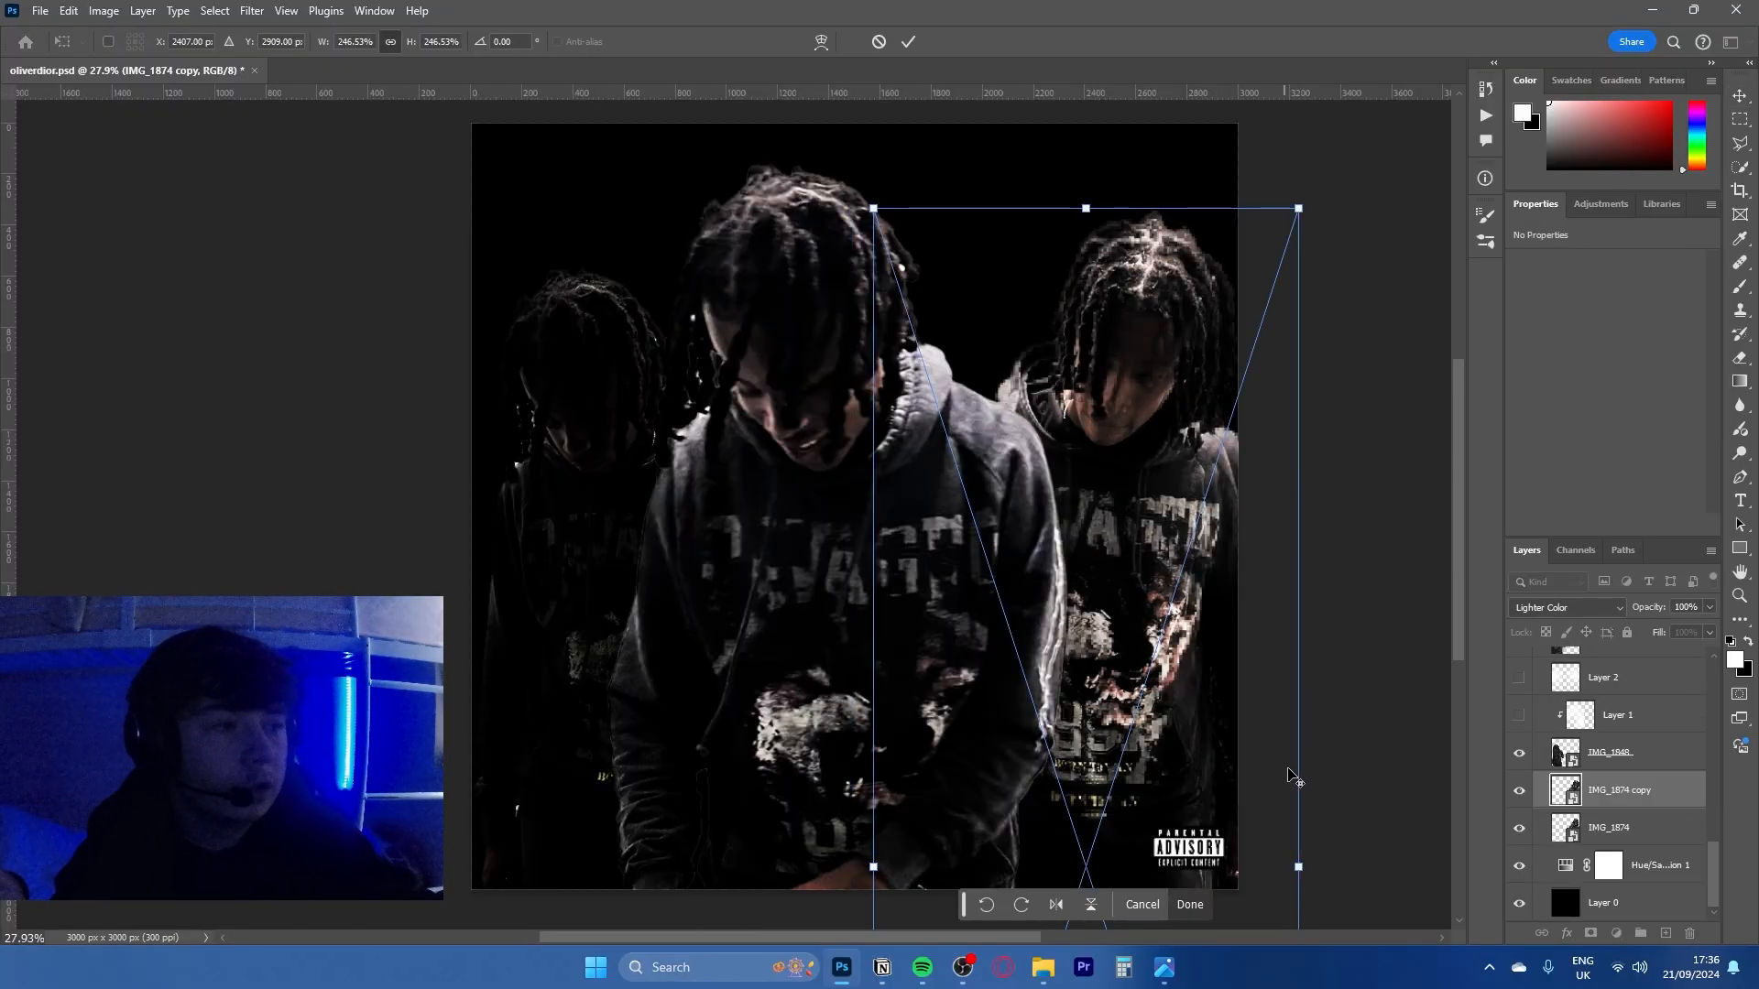
- Try enlarging the IMG_1874 copy layer over the right-hand figure with Free Transform
left_click_drag(1297, 774, 1331, 769)
key("ctrl+z")
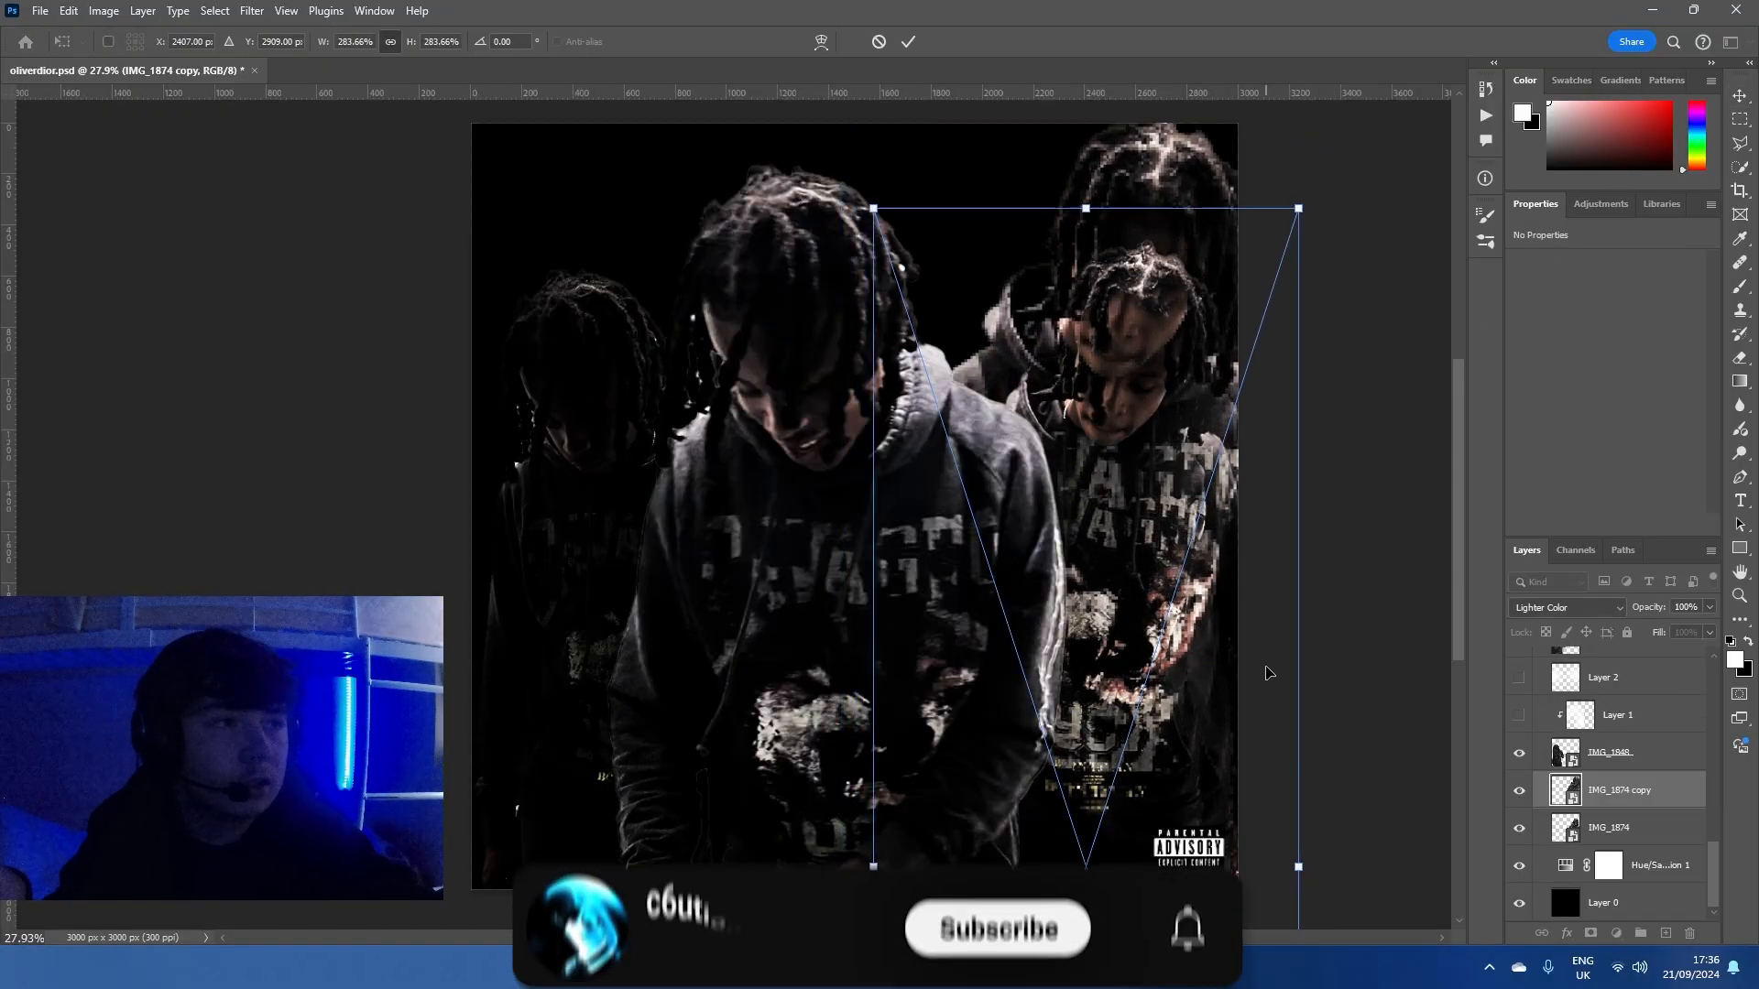
mouse_move(1171, 579)
left_mouse_down()
mouse_move(1179, 493)
mouse_move(1134, 606)
mouse_move(1169, 579)
left_mouse_up()
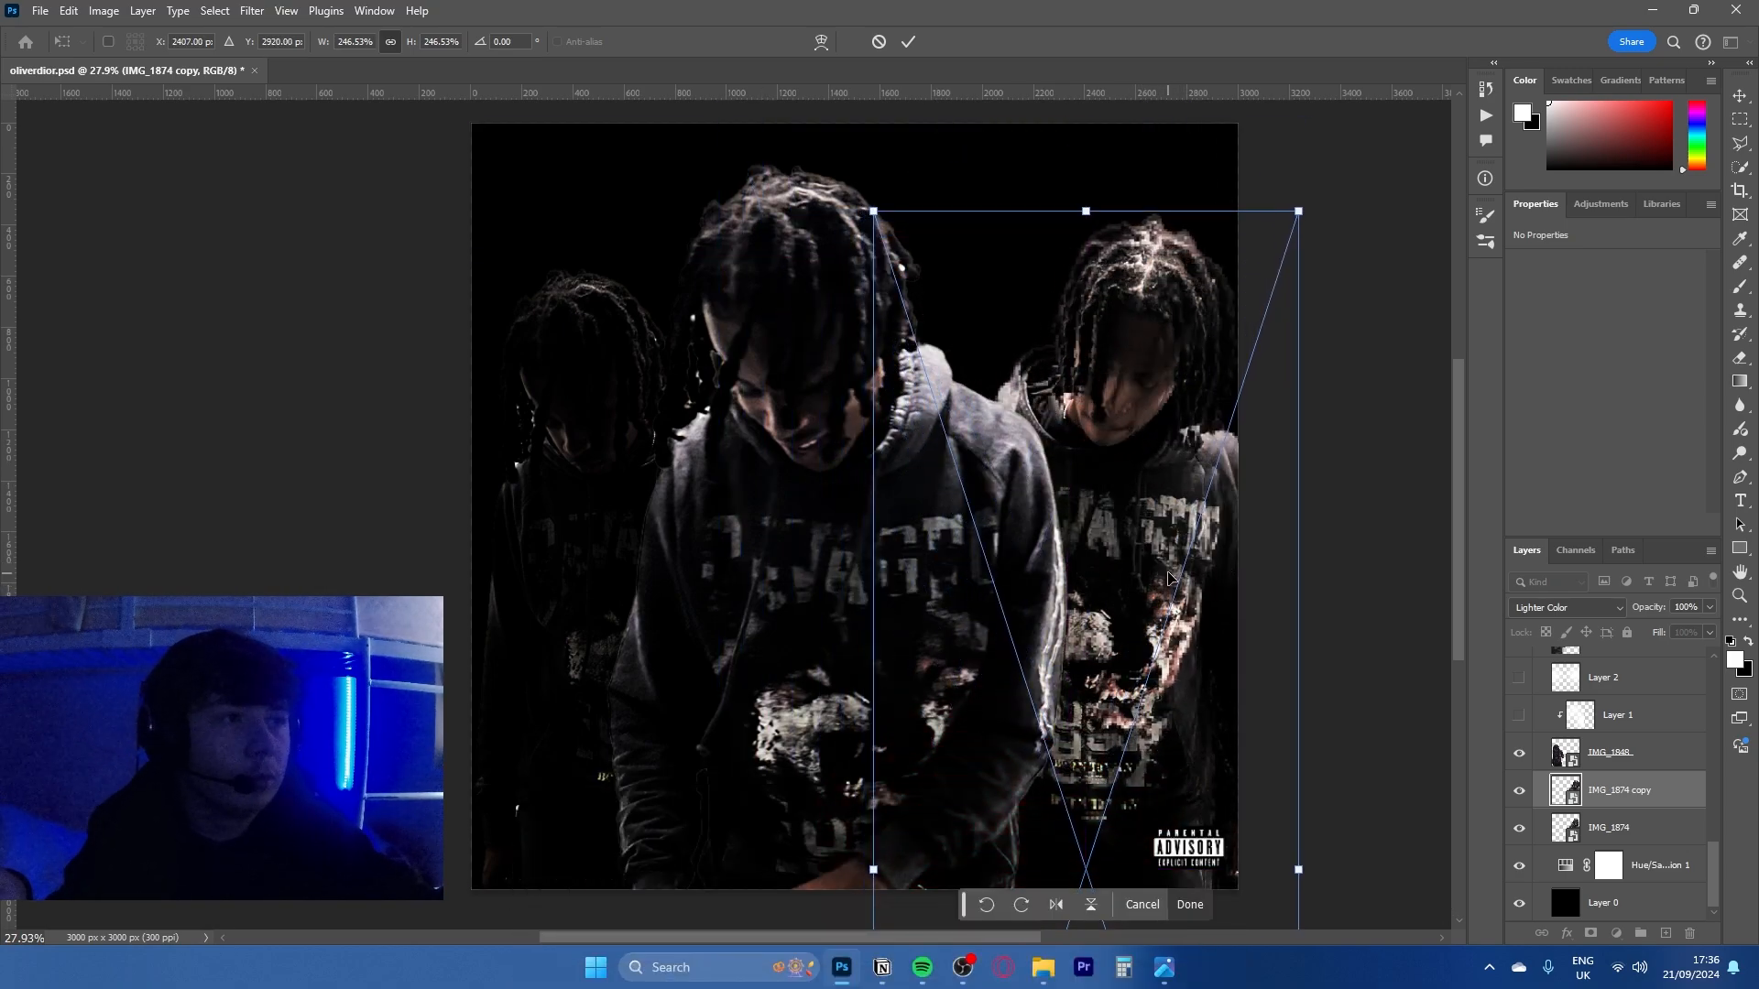
scroll(1114, 362, "up", 5)
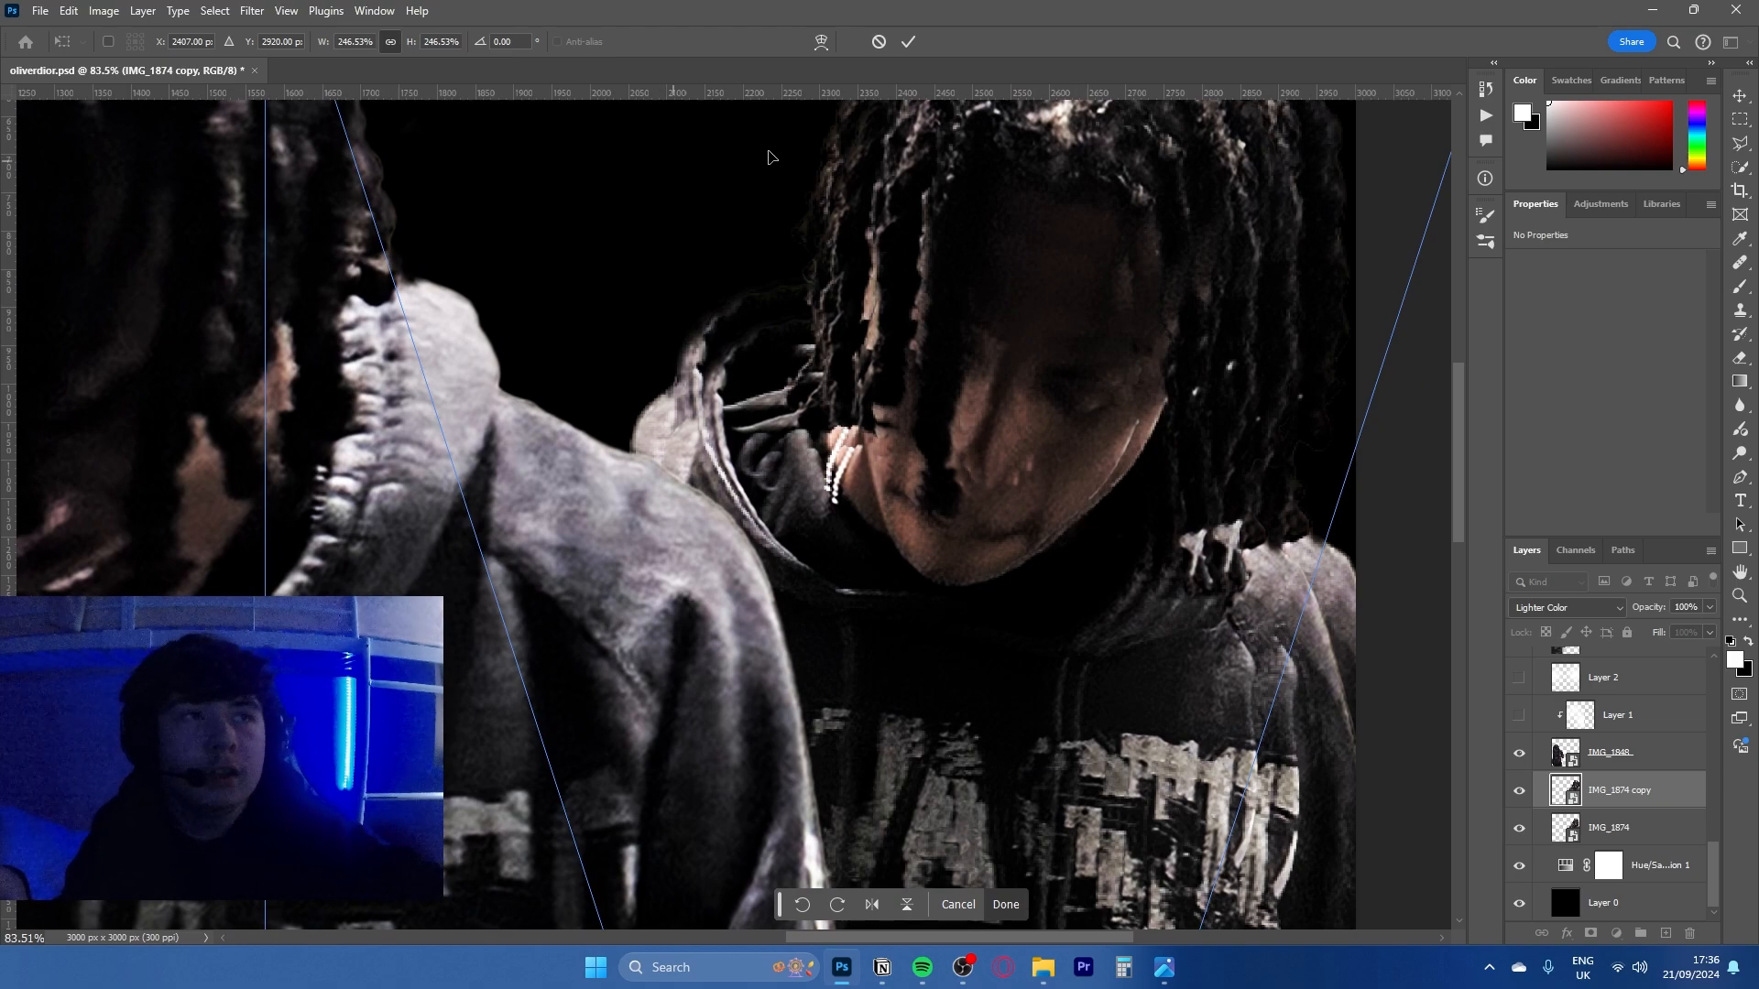
left_click(881, 42)
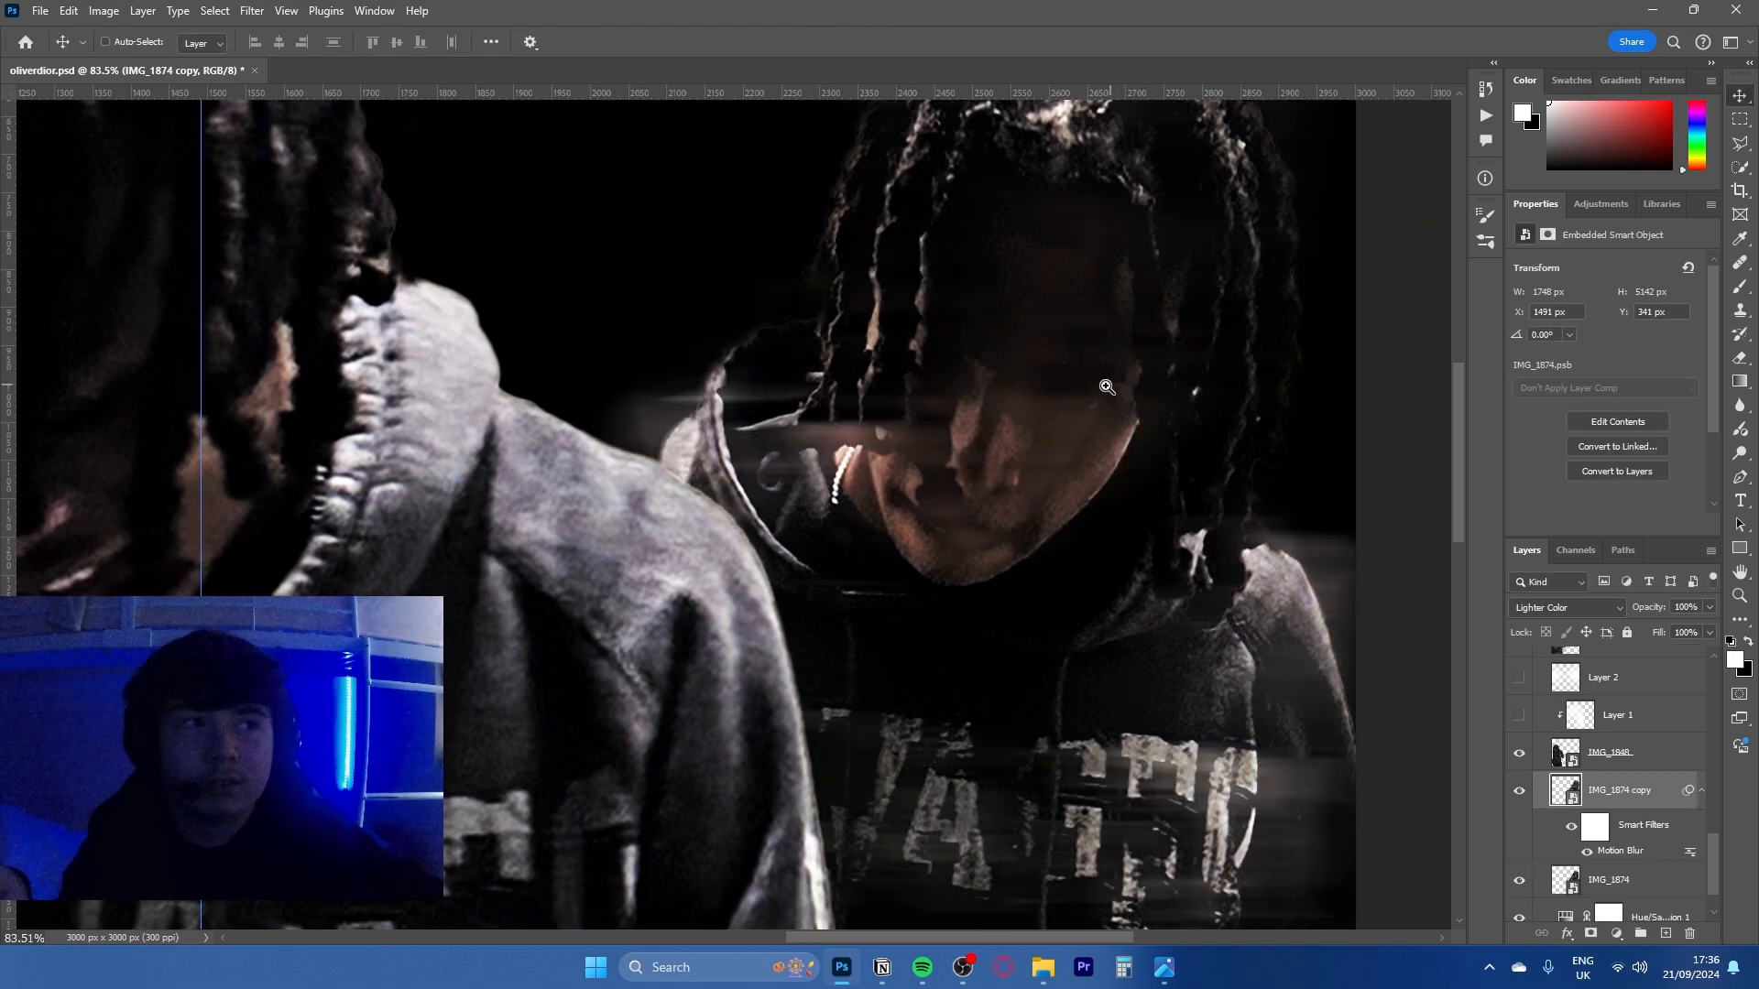
- Add a layer mask to Layer 1 copy and brush black over the left-hand figure's face
scroll(1079, 407, "down", 3)
left_click_drag(1079, 407, 1109, 376)
scroll(1109, 377, "down", 2)
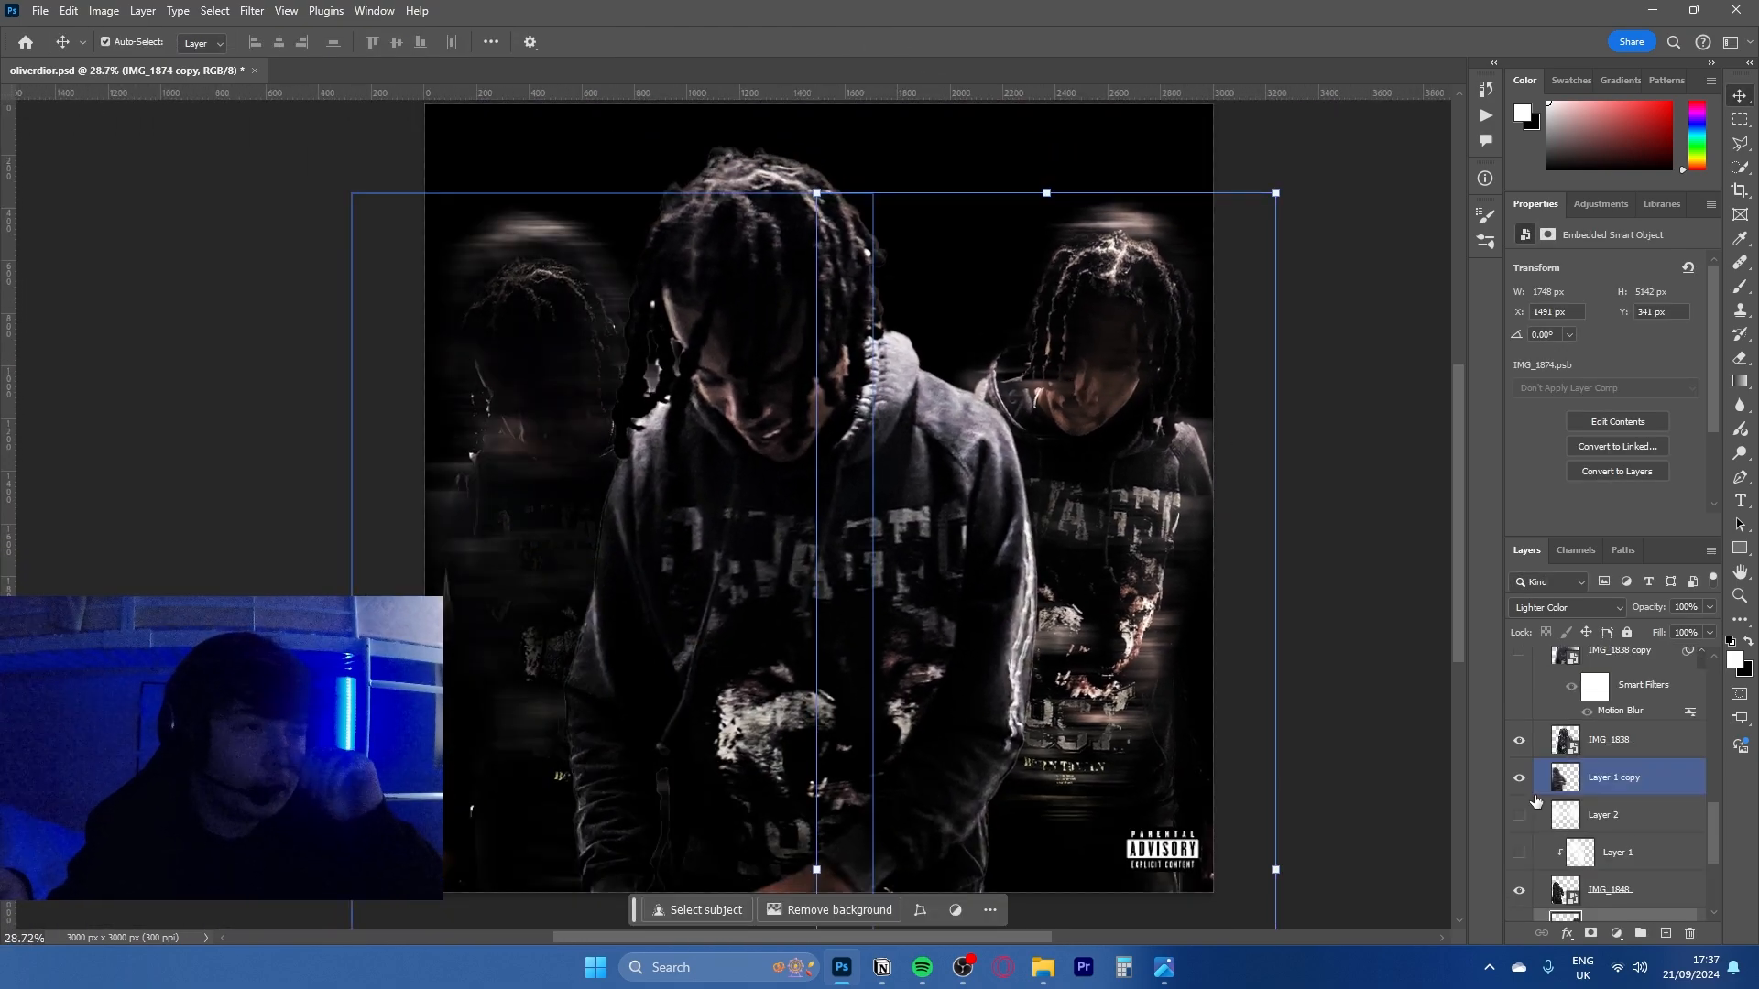
left_click(1653, 780)
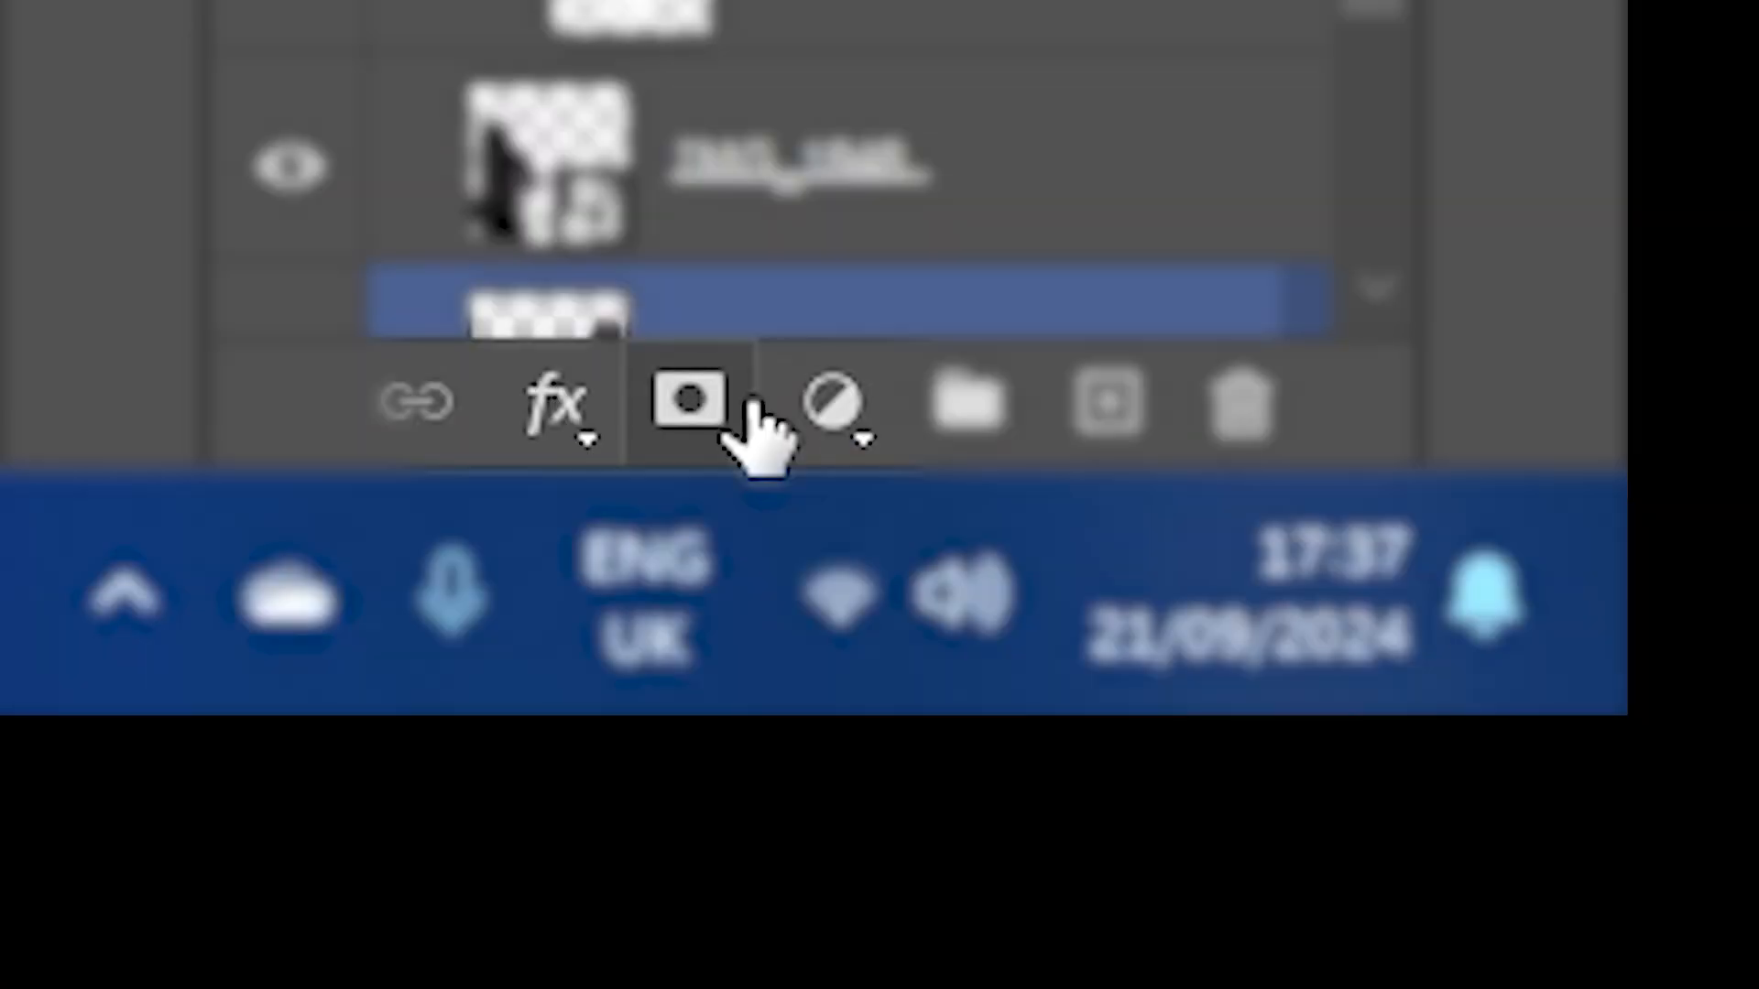
left_click(1590, 933)
key("b")
key("x")
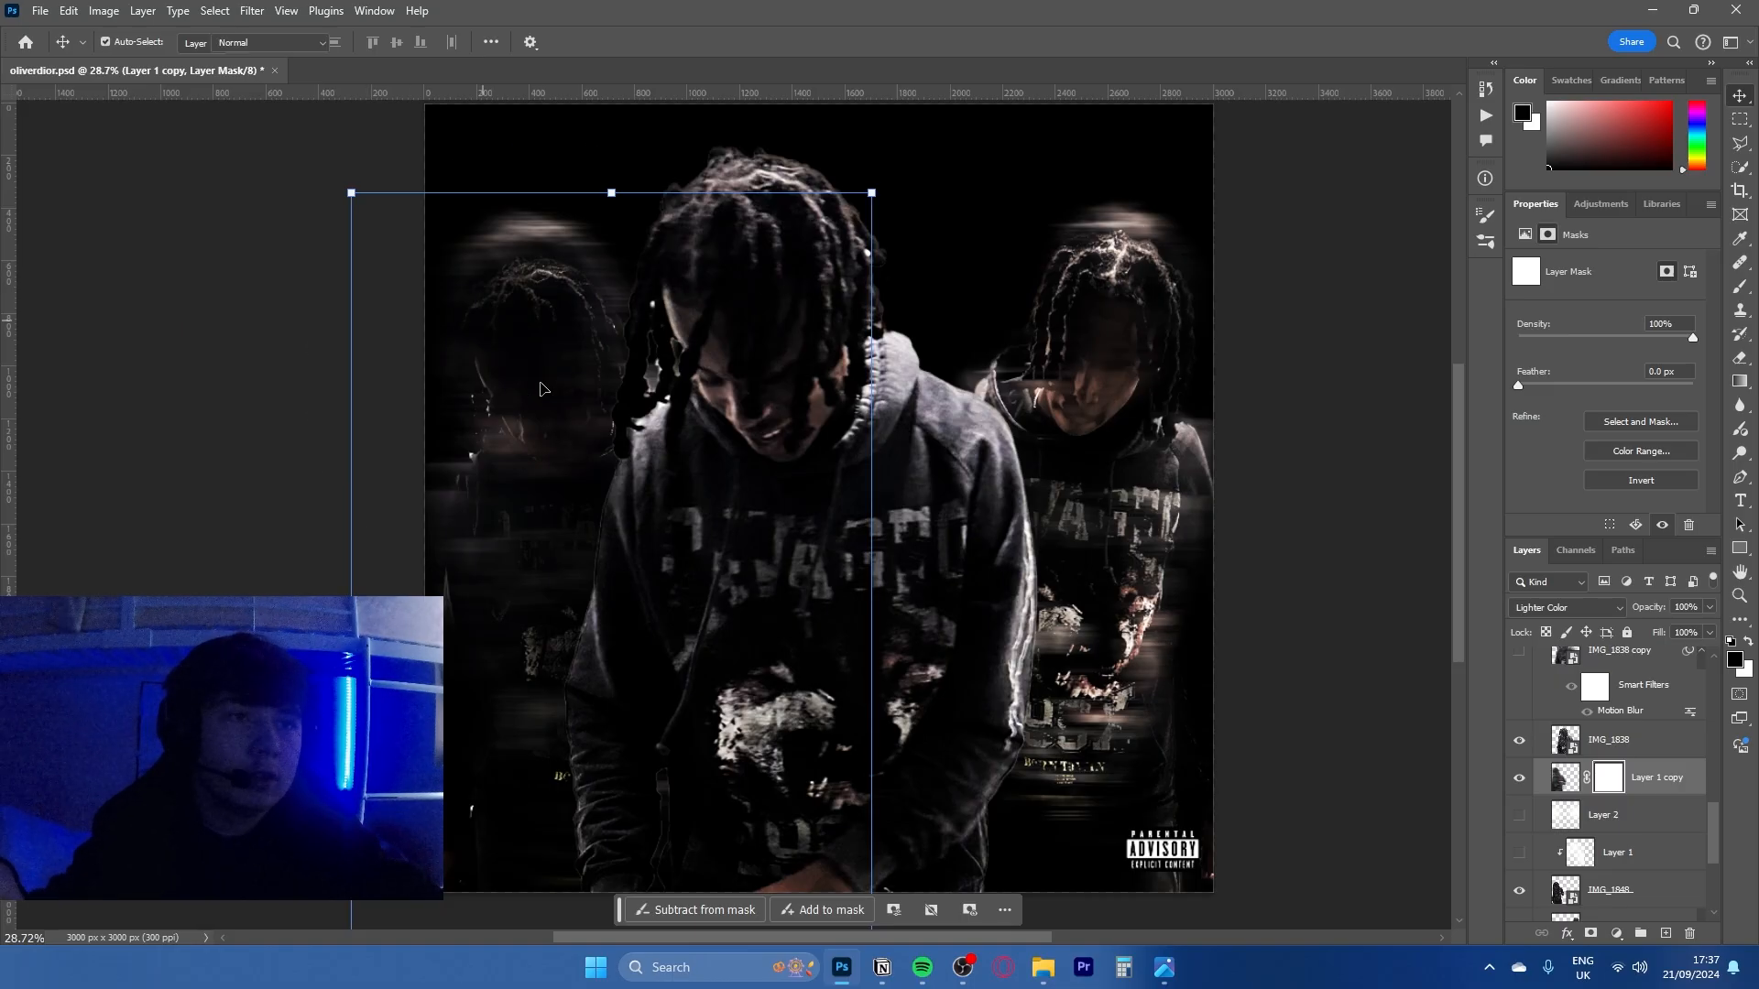
left_click_drag(460, 387, 353, 329)
left_click_drag(589, 416, 526, 394)
left_click(554, 369)
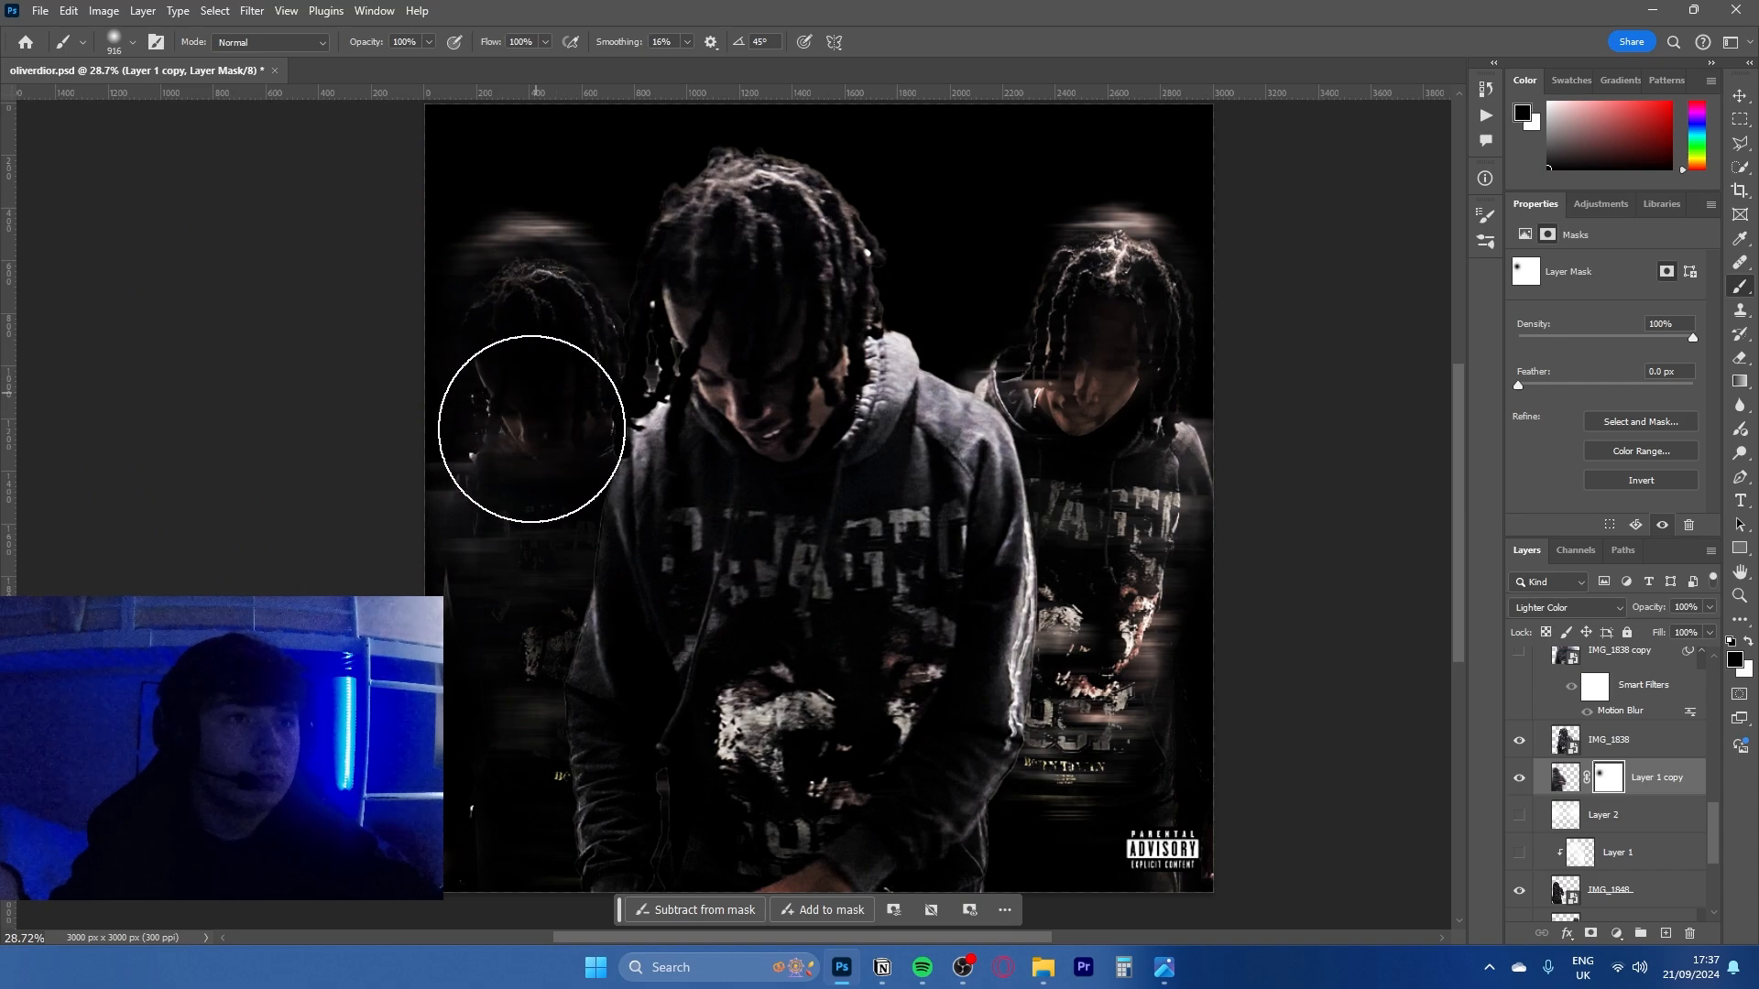
- Undo the brush strokes and the layer mask on Layer 1 copy
key("ctrl+z")
key("ctrl+z")
key("ctrl+z")
key("ctrl+z")
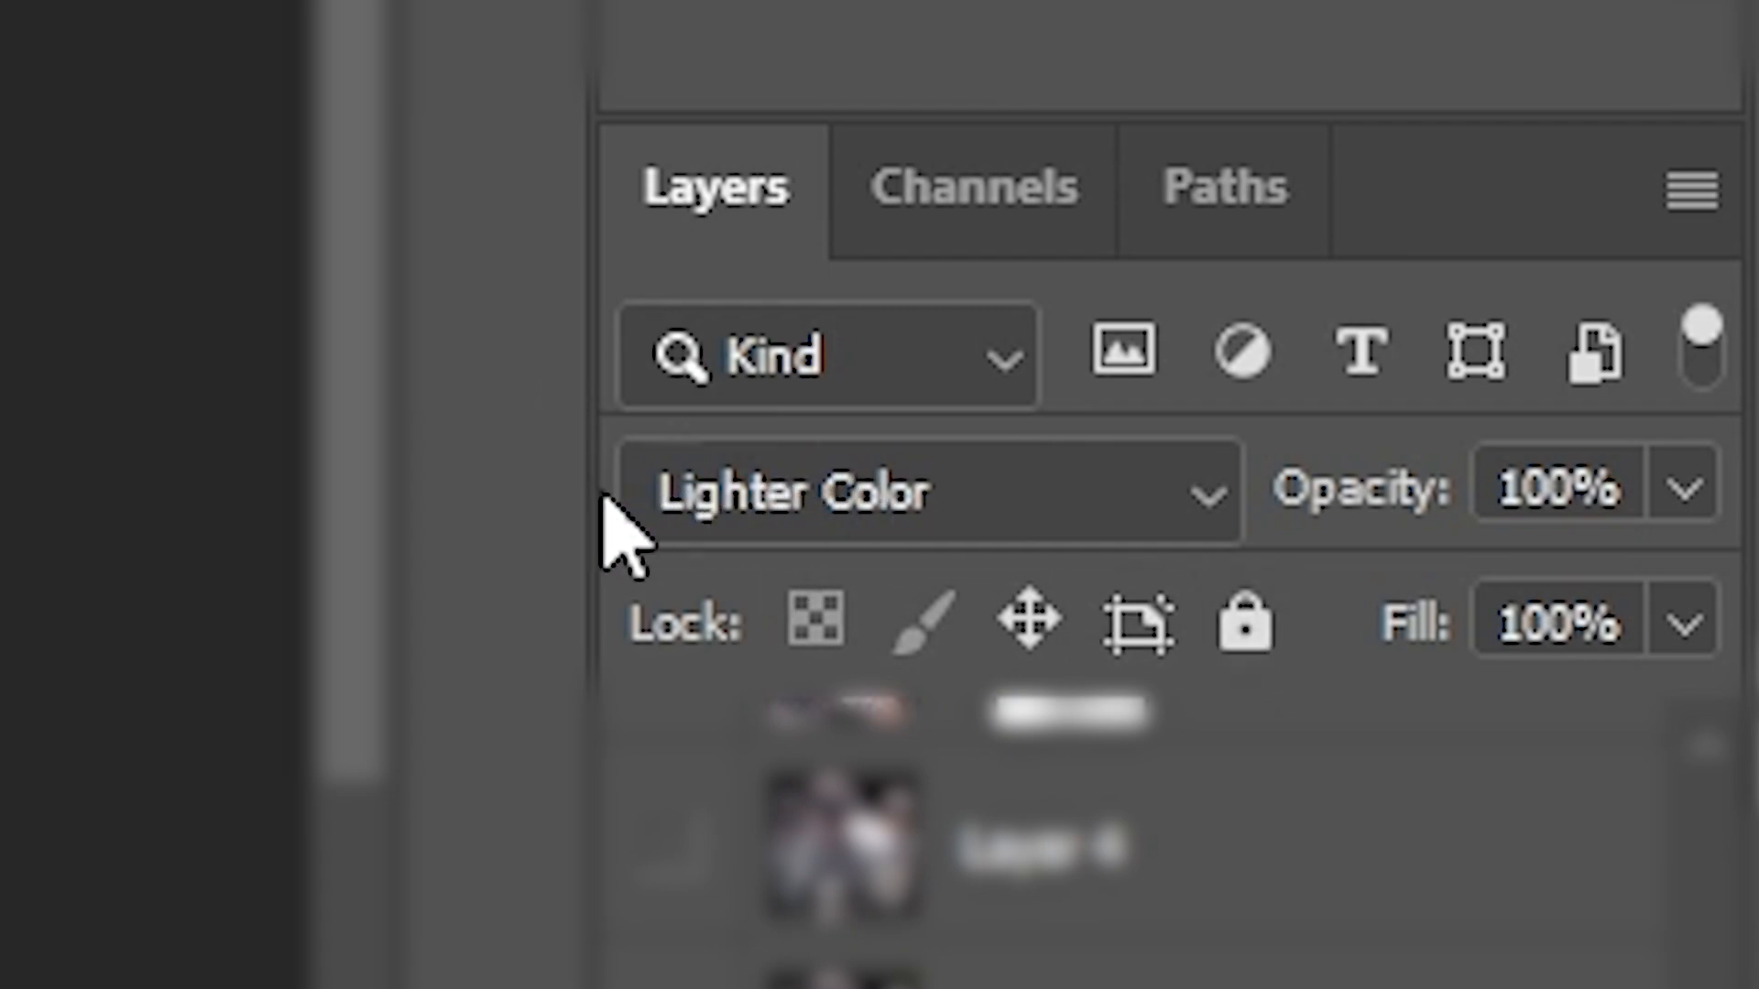
- Show the motion-blurred IMG_1838 copy layer and the white glow on Layer 3 in Group 1
scroll(1631, 802, "down", 7)
left_click(1631, 802)
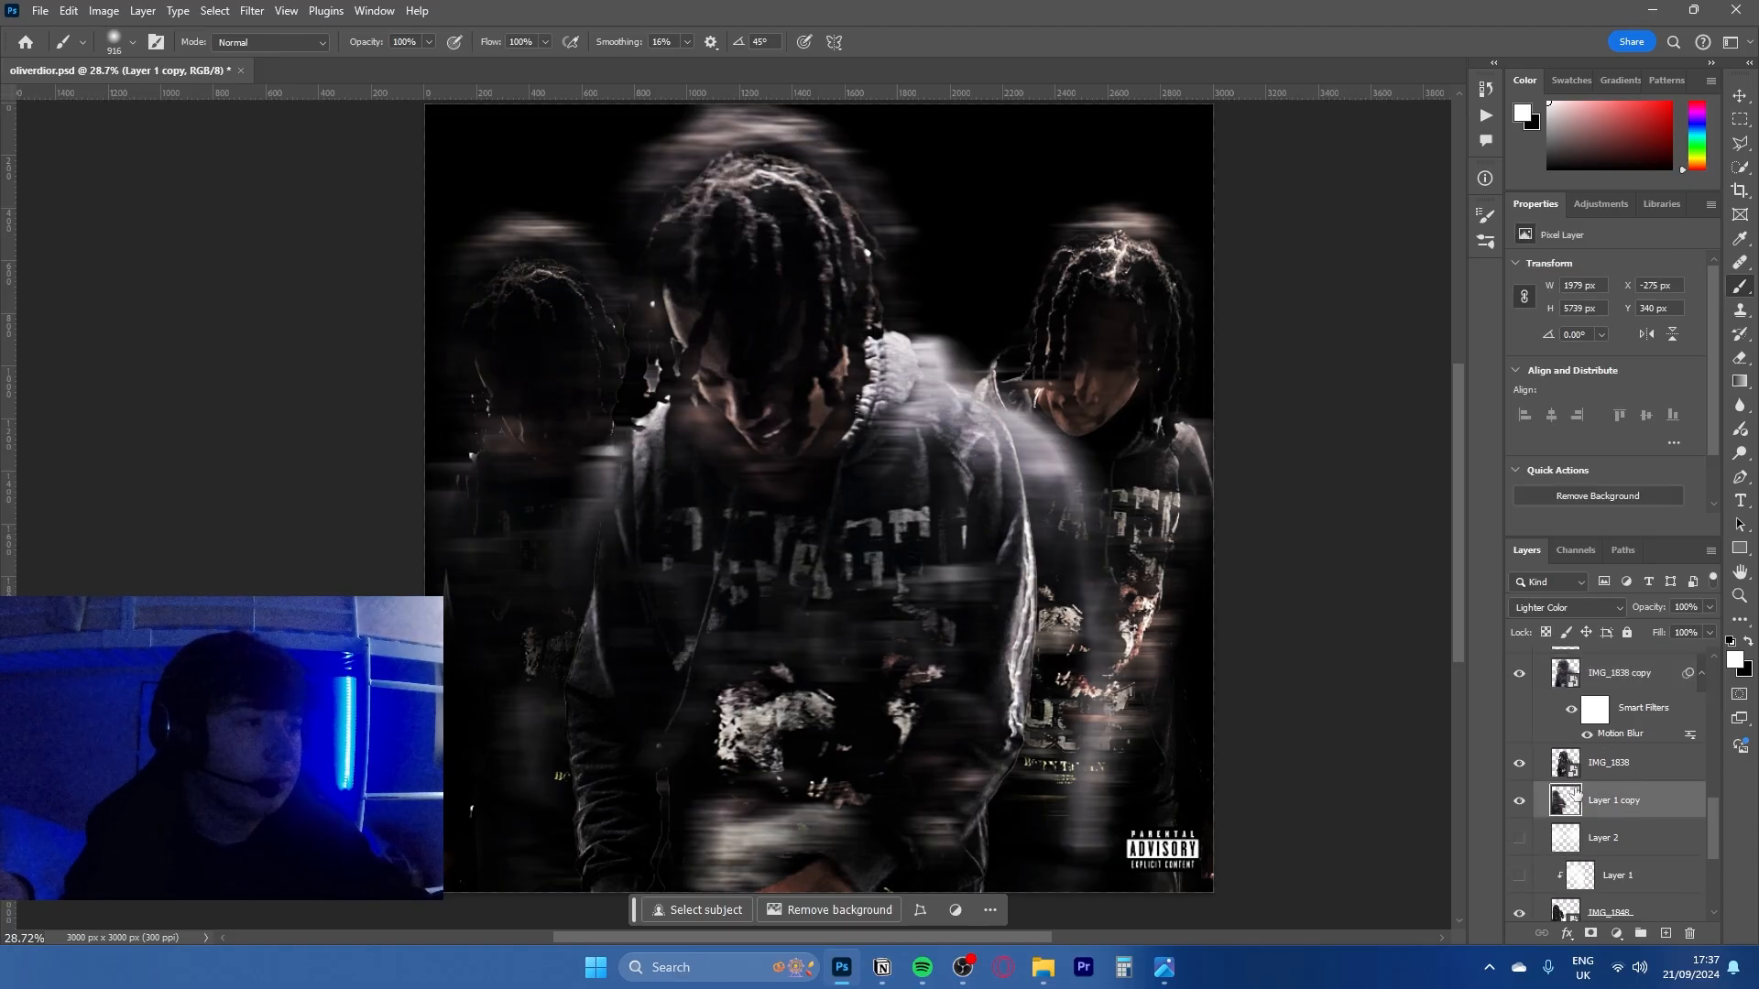
scroll(1631, 806, "down", 4)
left_click(1629, 834)
scroll(1582, 932, "up", 1)
scroll(1618, 824, "up", 7)
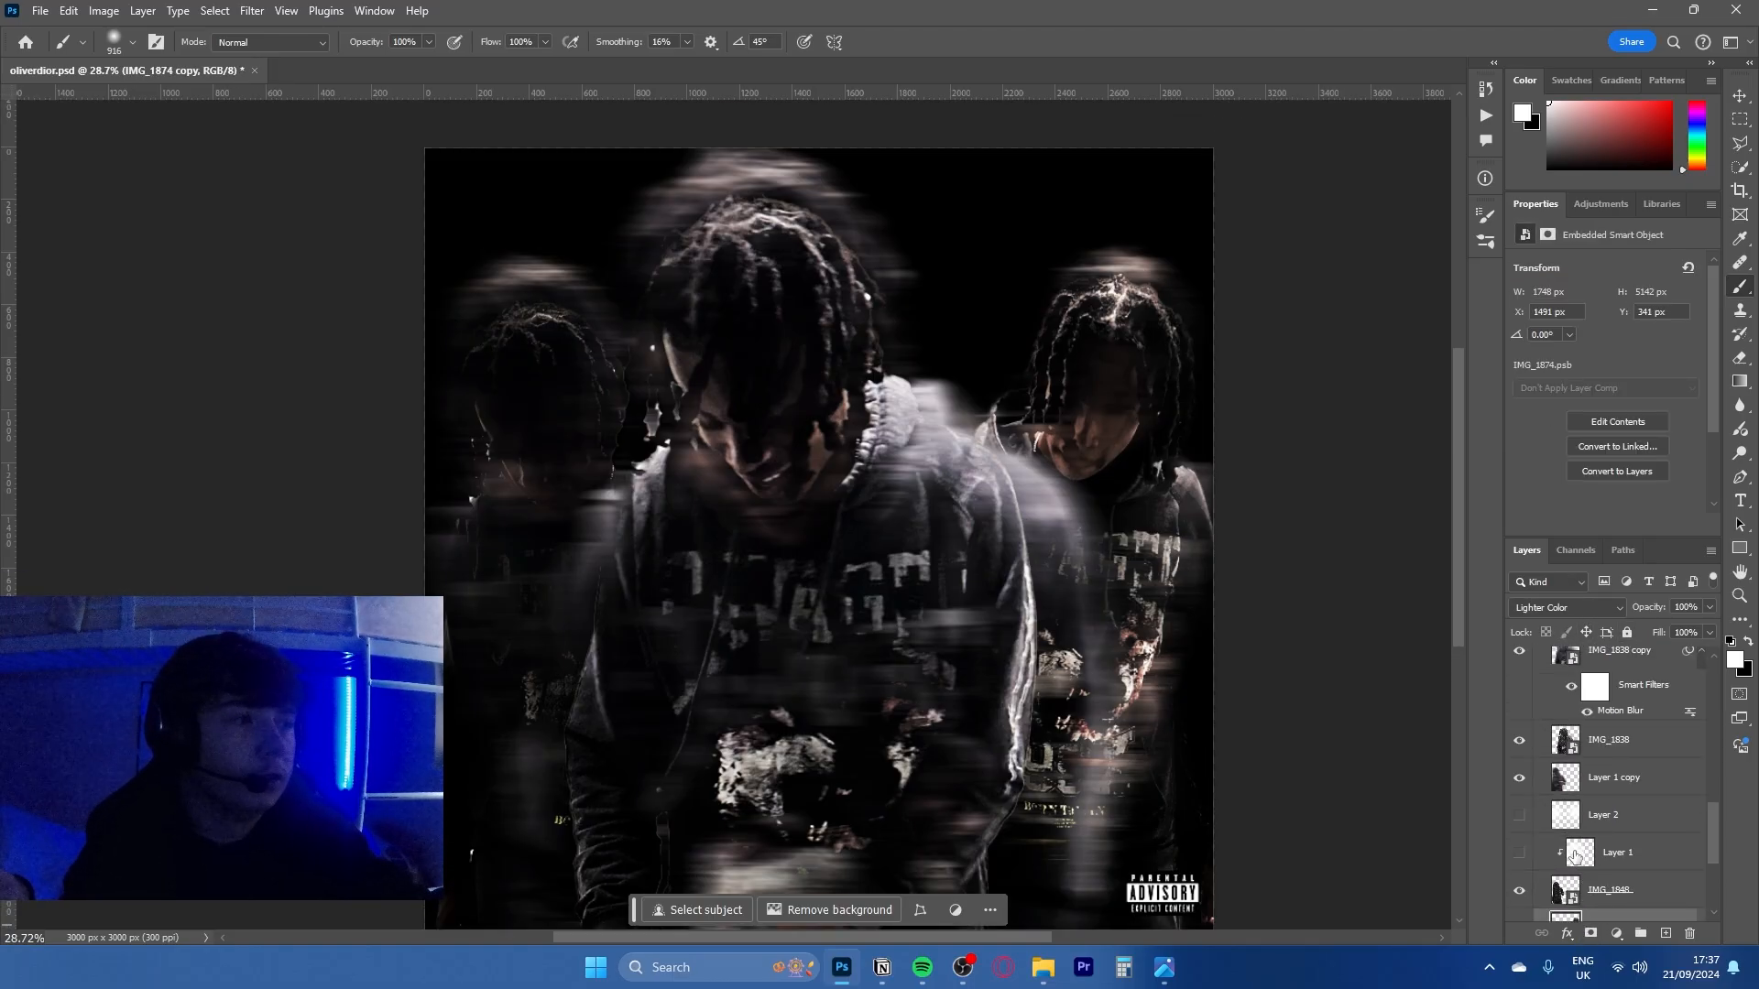
left_click(1622, 819)
left_click(1519, 819)
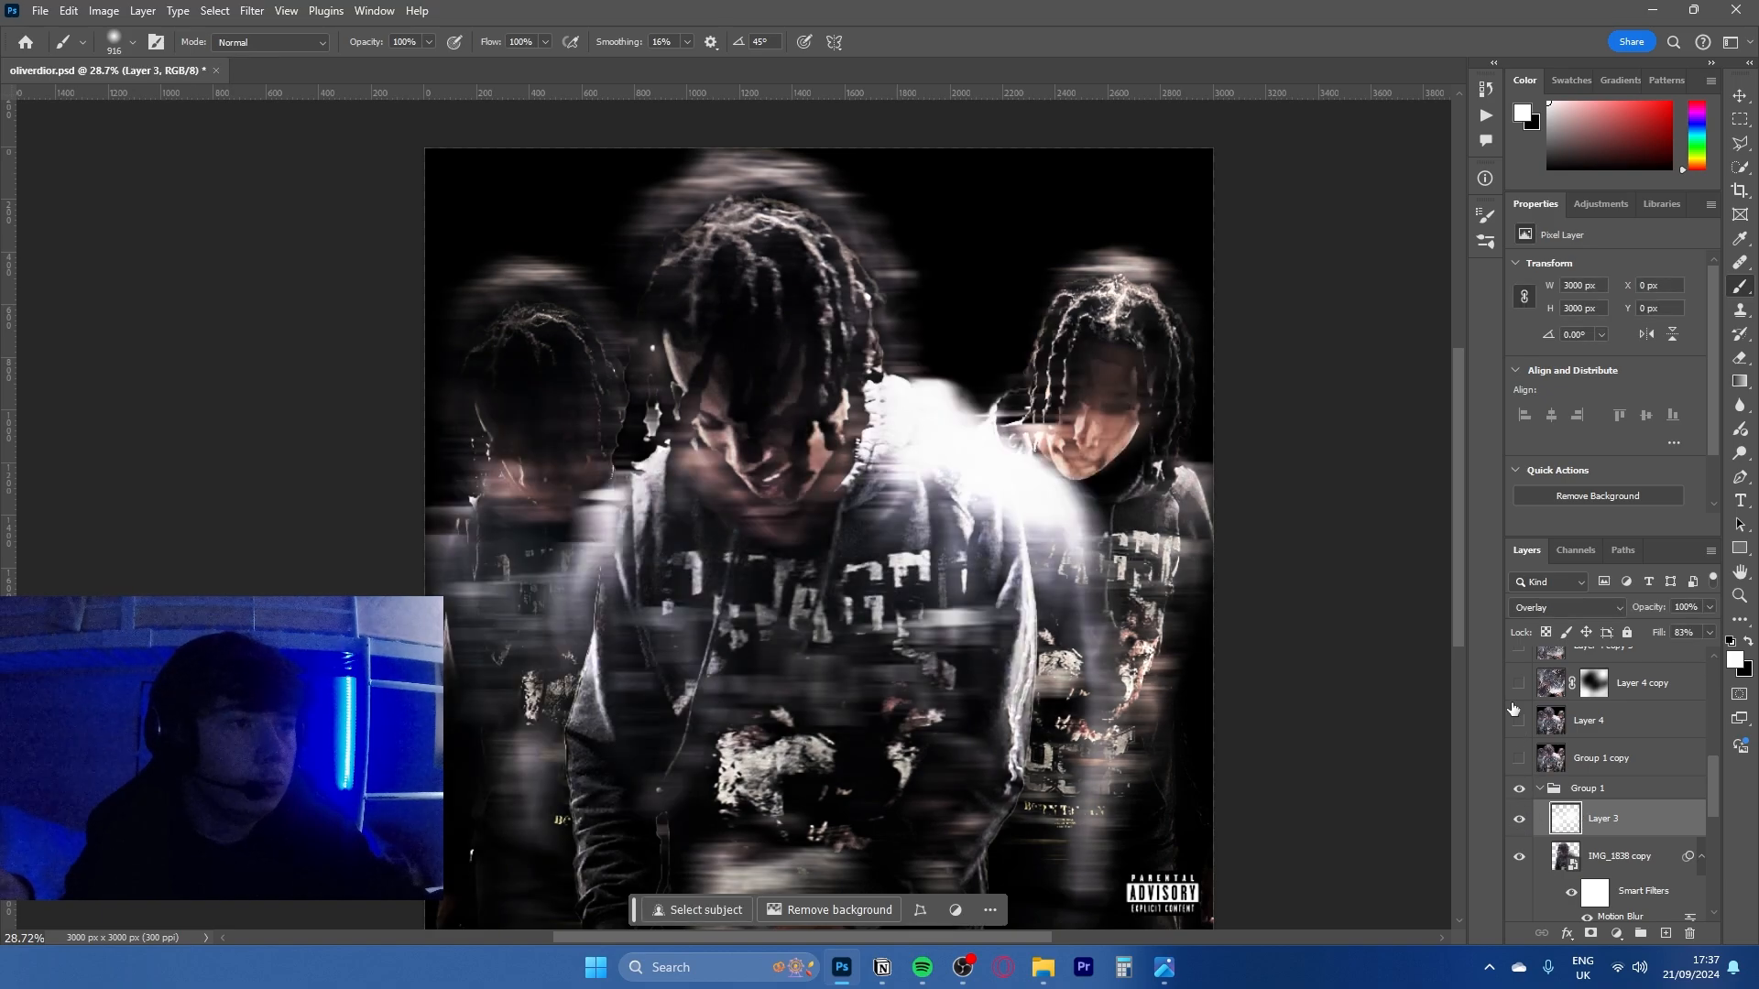
- Preview Layer 3's white glow in Normal blend mode and return it to Overlay
left_click(1562, 609)
left_click(1557, 449)
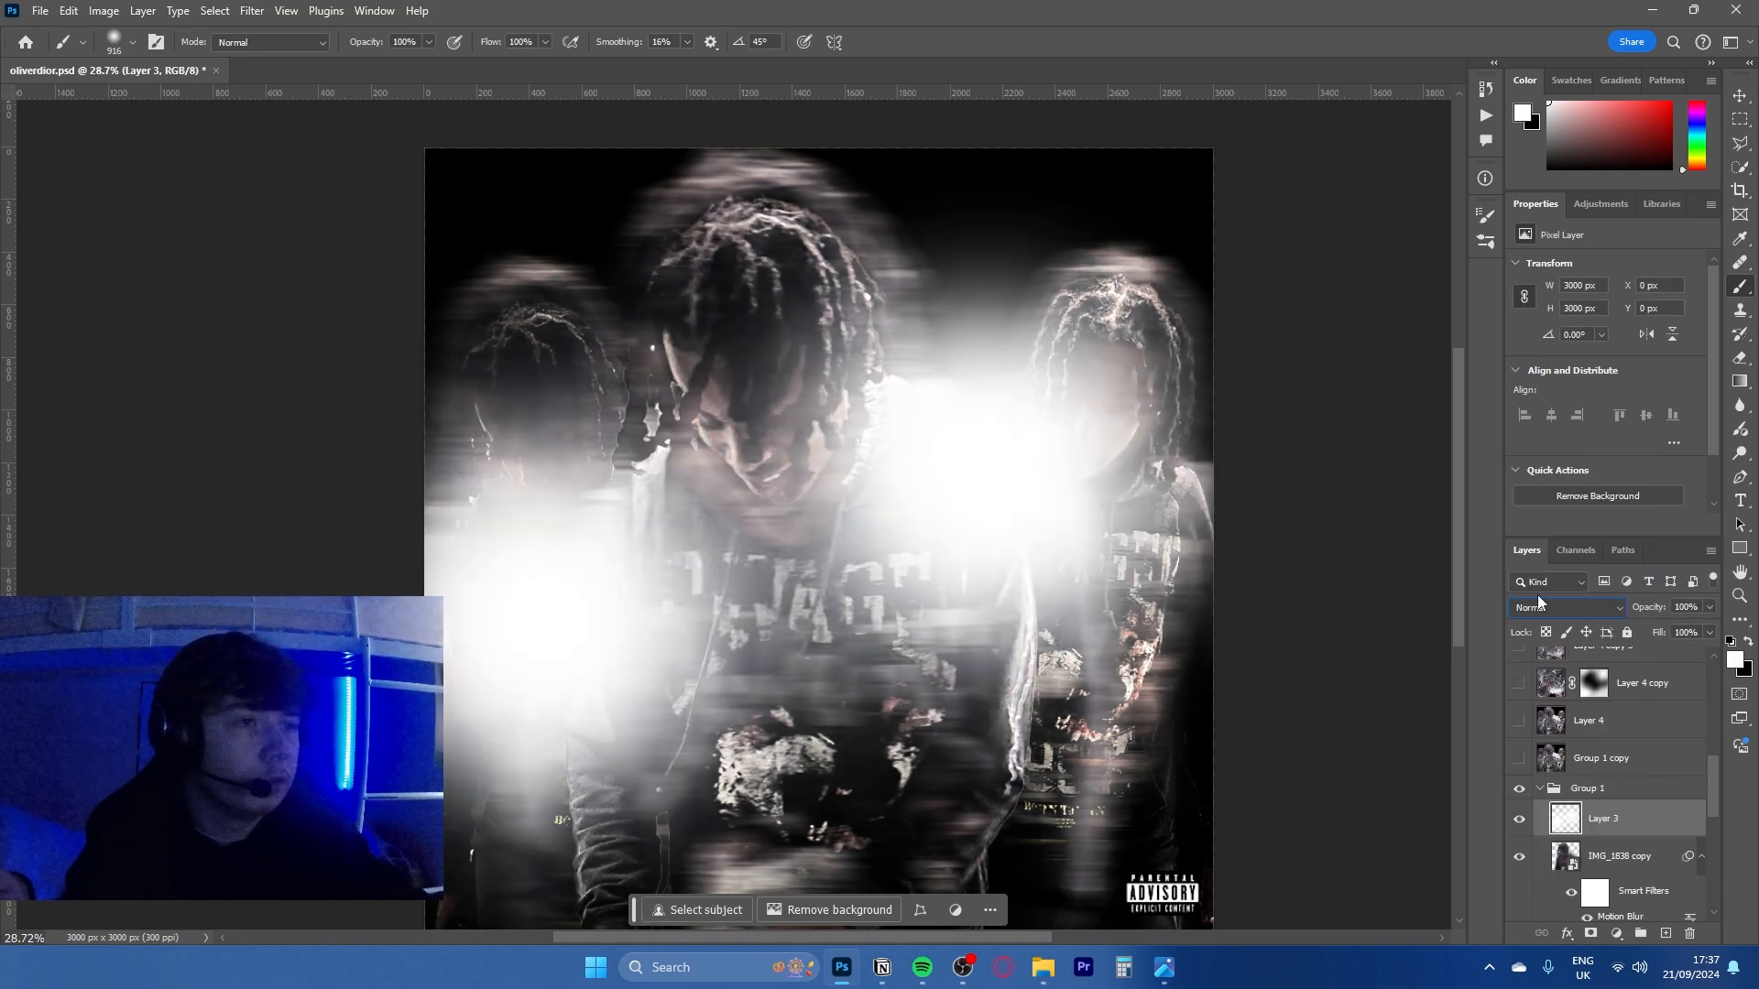
left_click(1561, 608)
left_click(1549, 685)
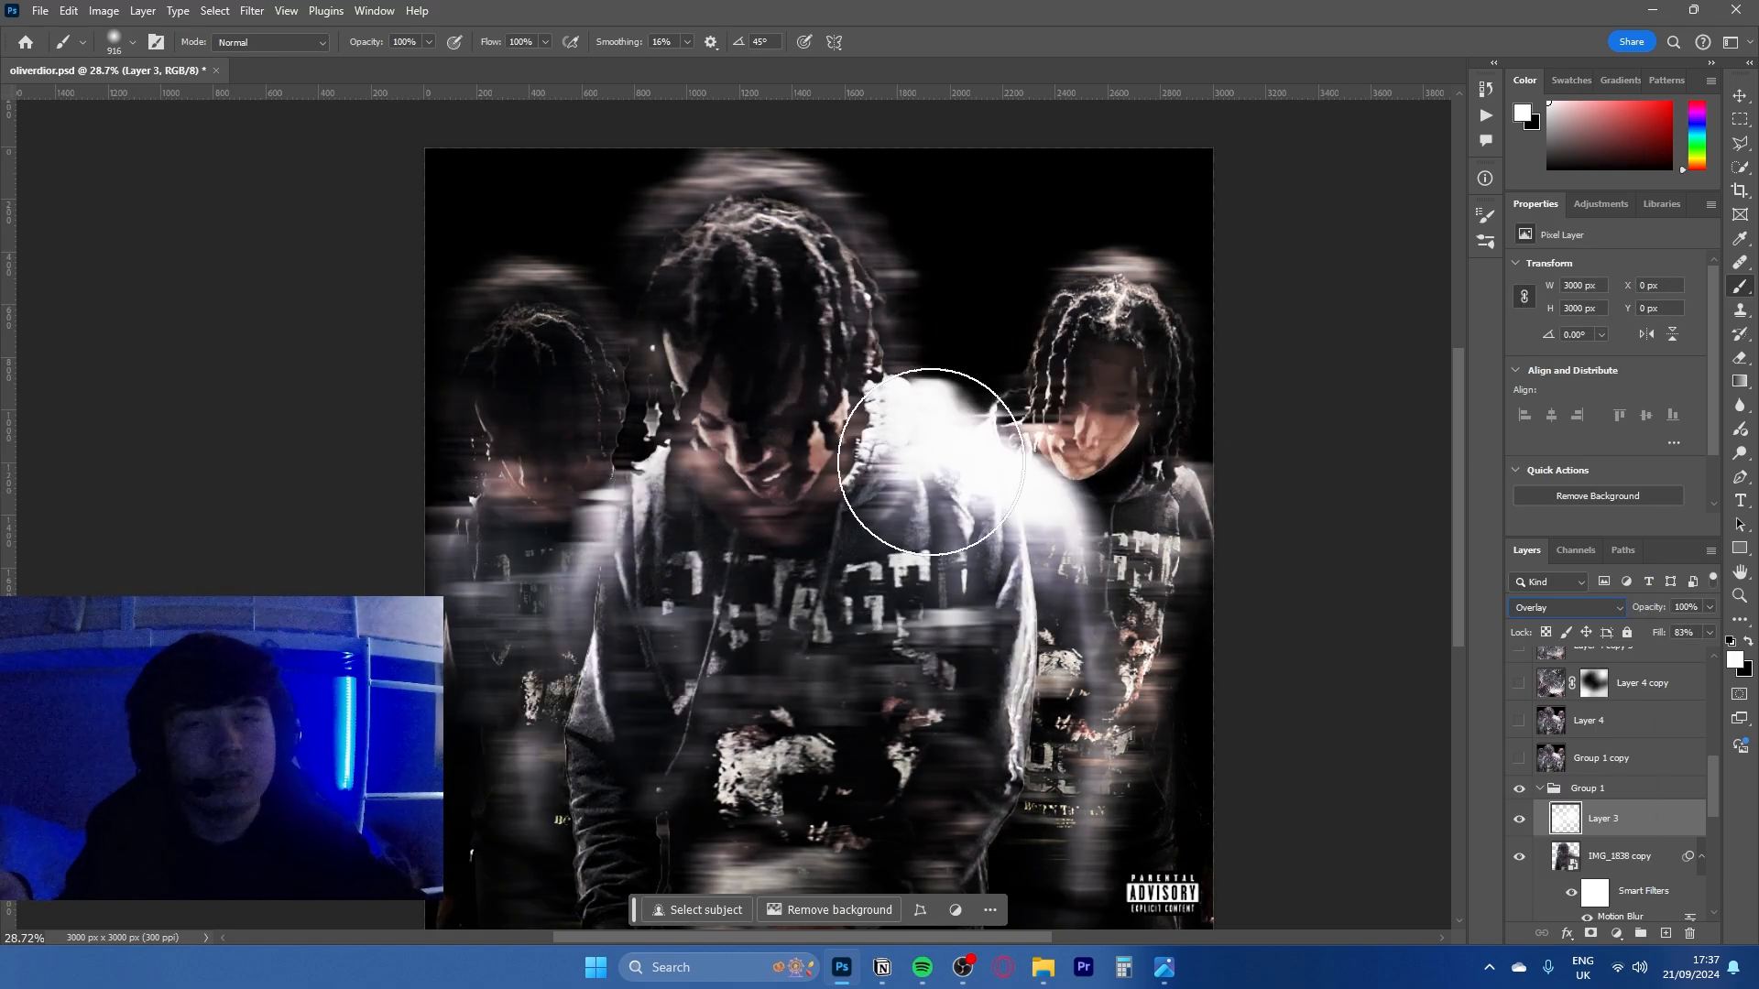
- Lock the black Layer 0 at the bottom of Group 1
left_click(1540, 788)
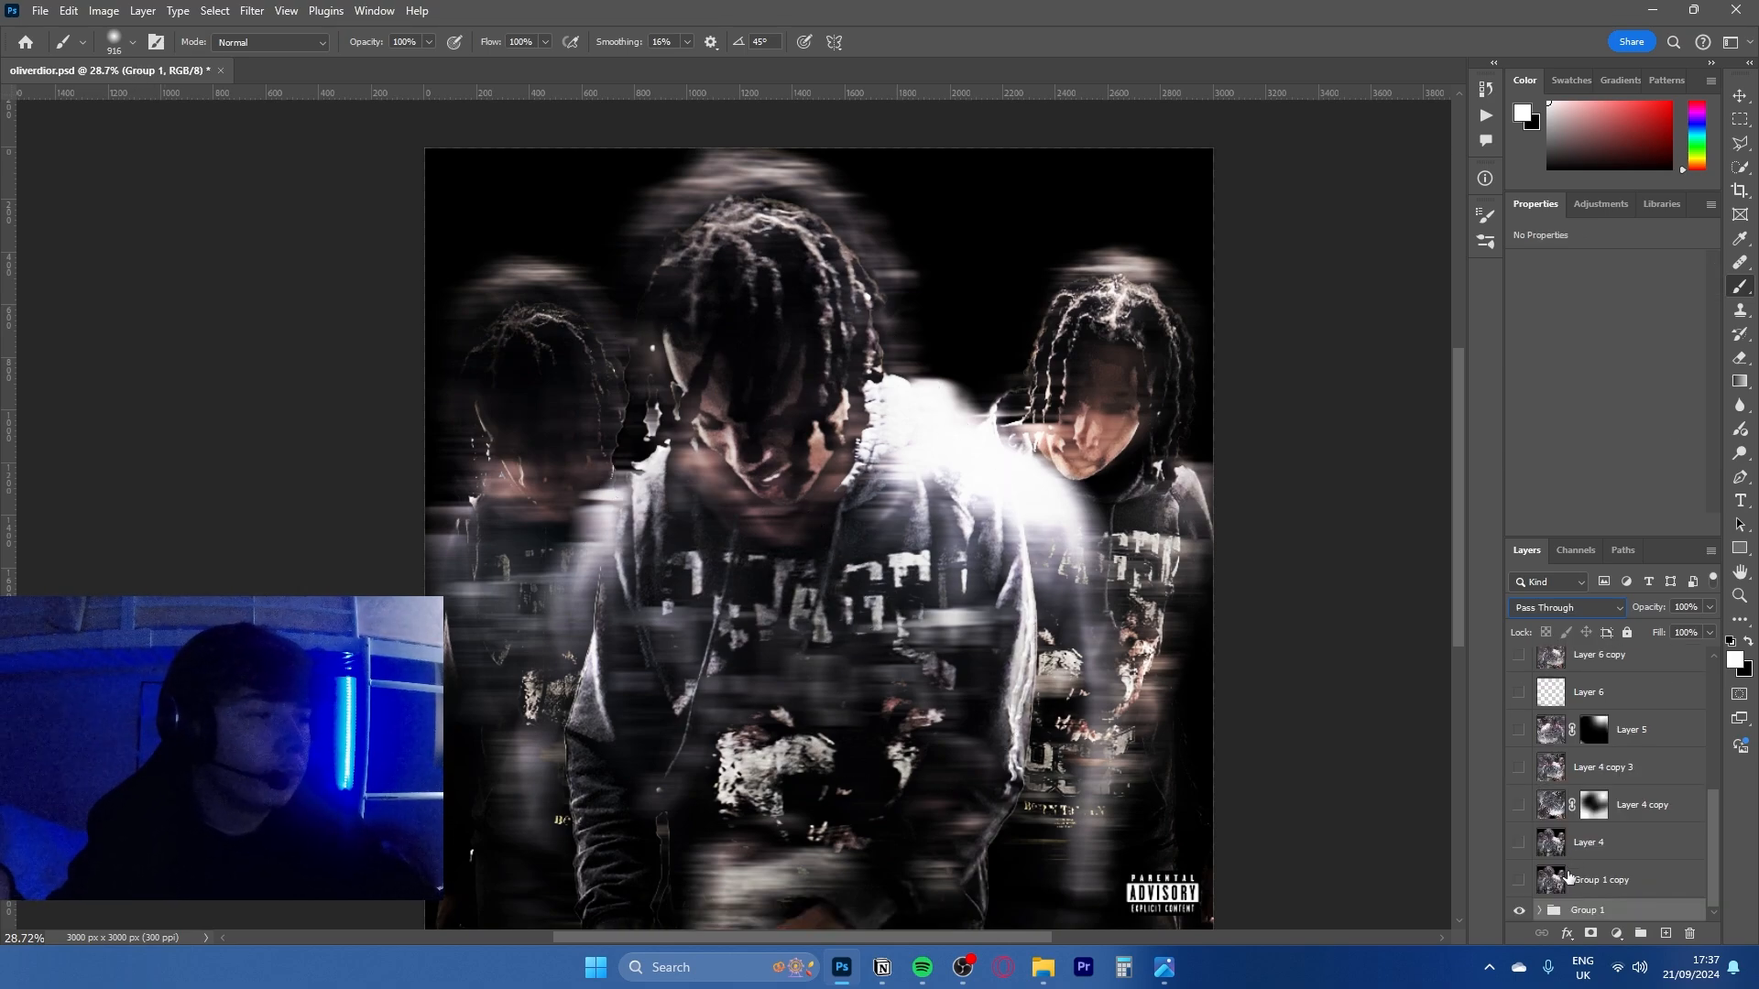
left_click(1540, 909)
scroll(1613, 880, "down", 5)
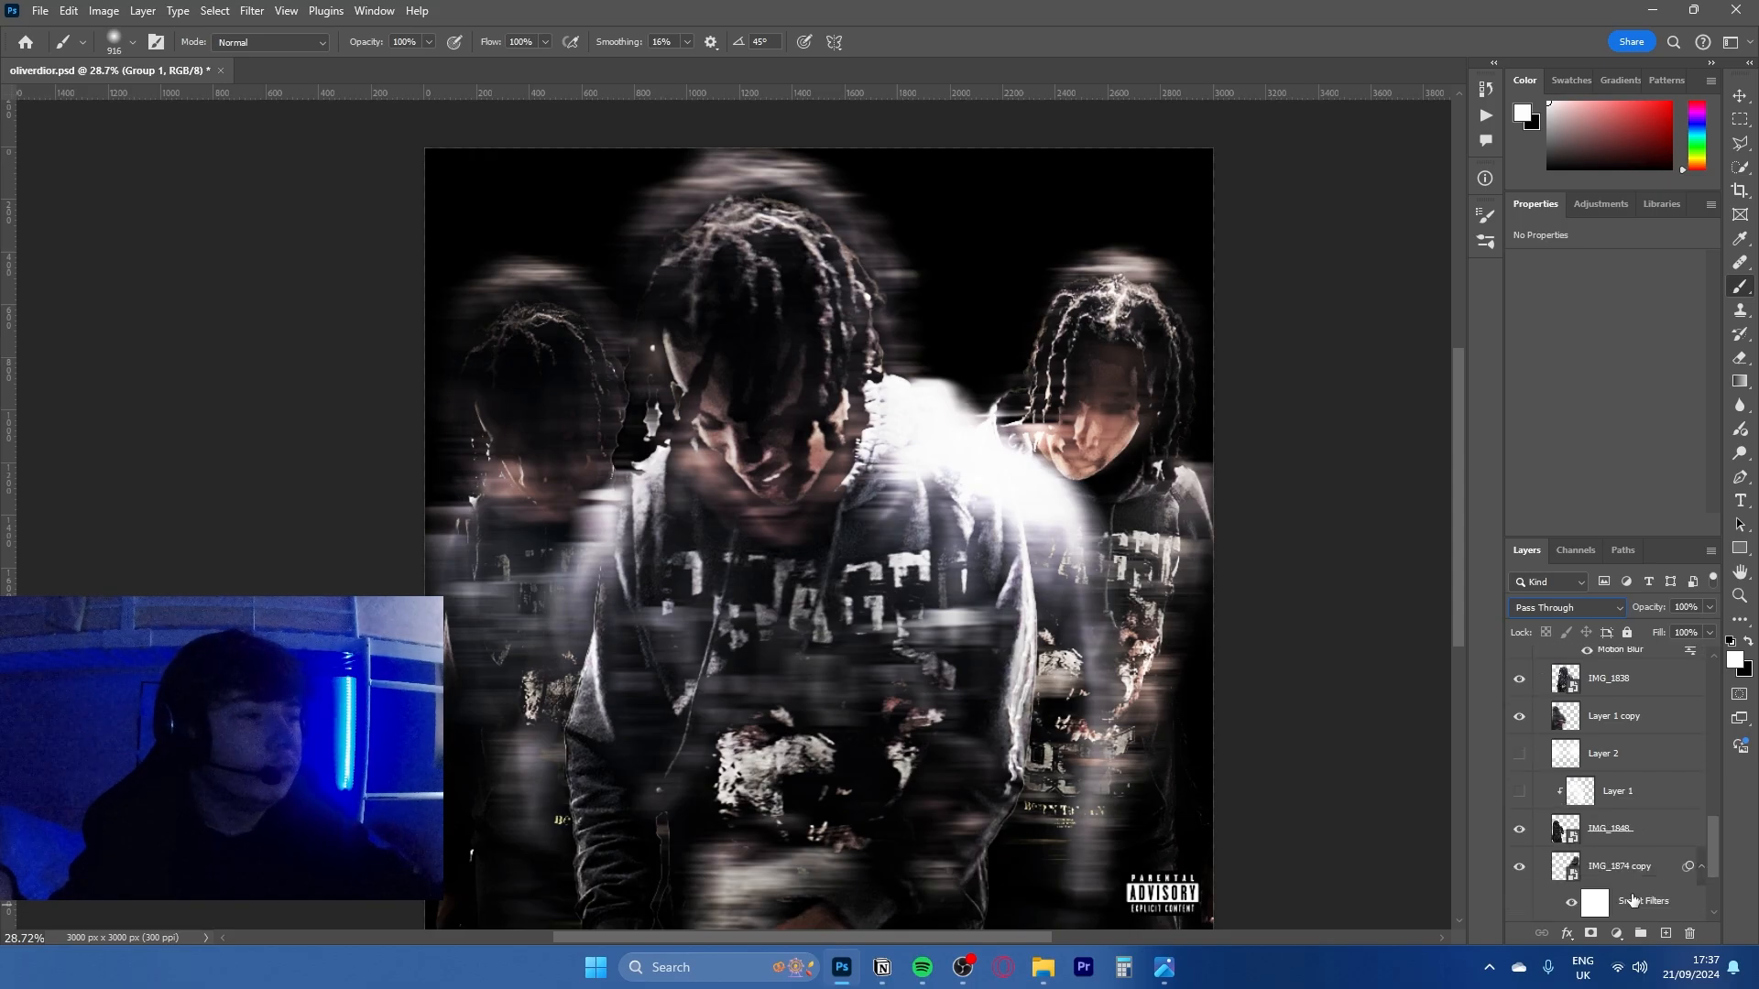
scroll(1633, 900, "down", 3)
left_click(1632, 902)
left_click(911, 260)
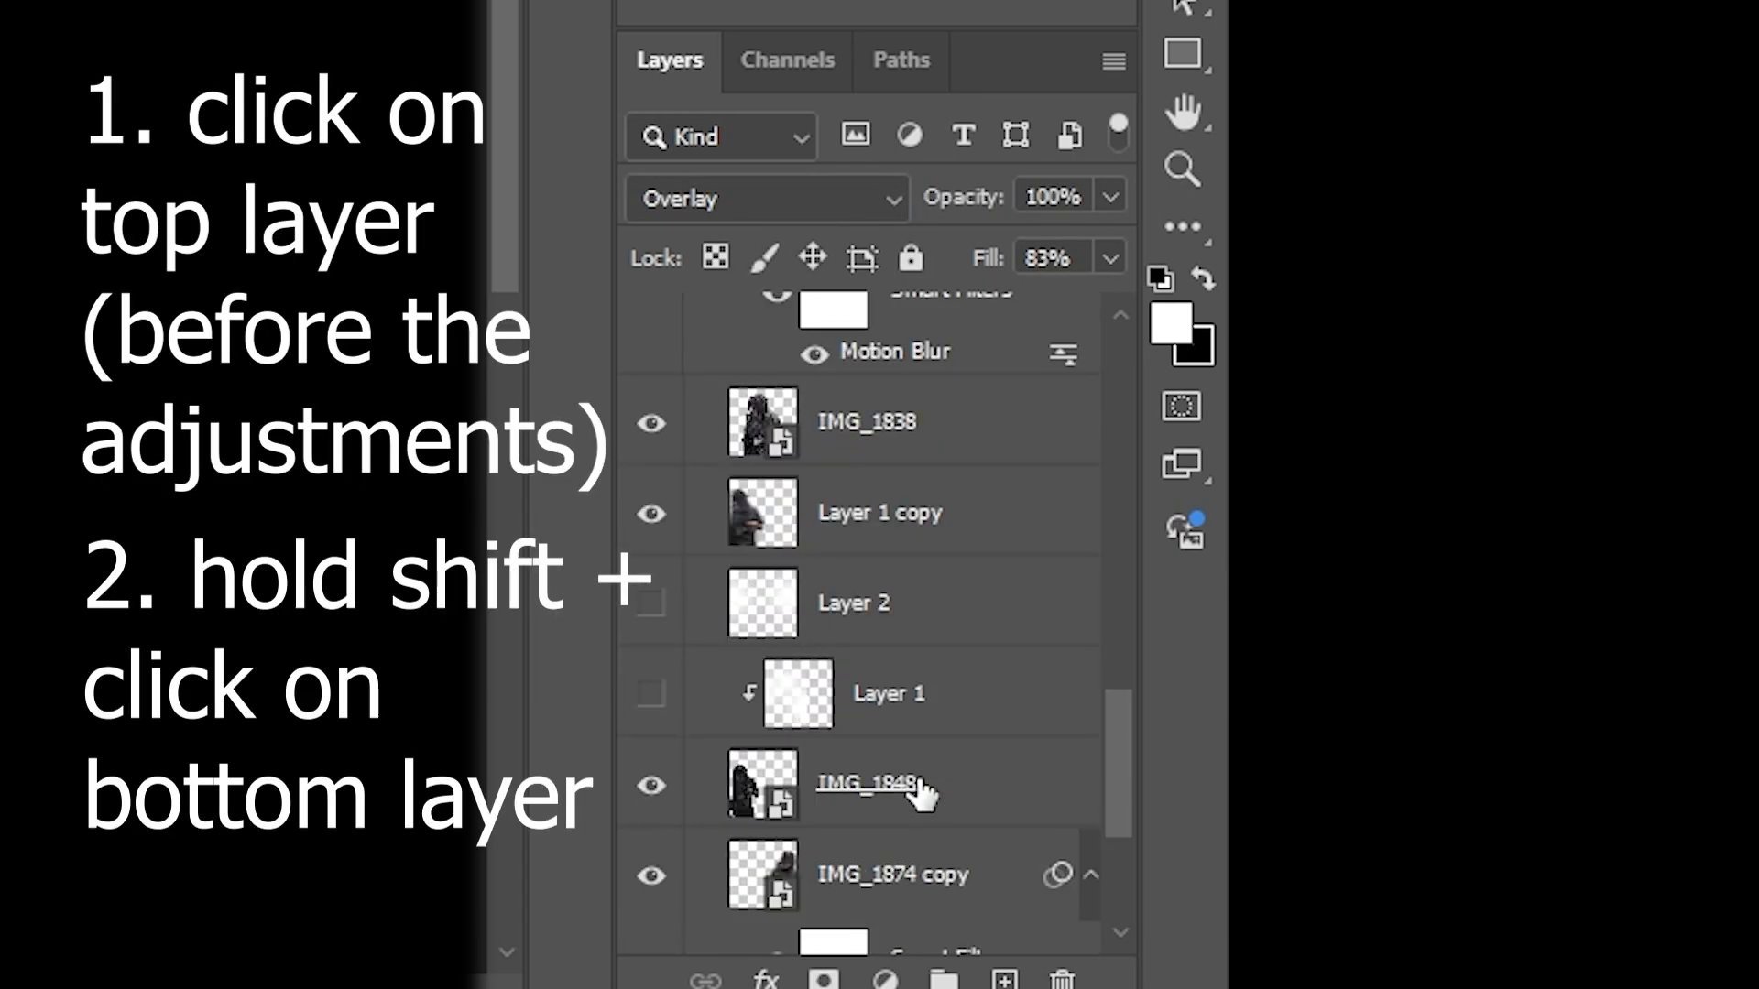
- Select all layers from Layer 3 down to Layer 0 inside Group 1 and group them
scroll(925, 784, "down", 3)
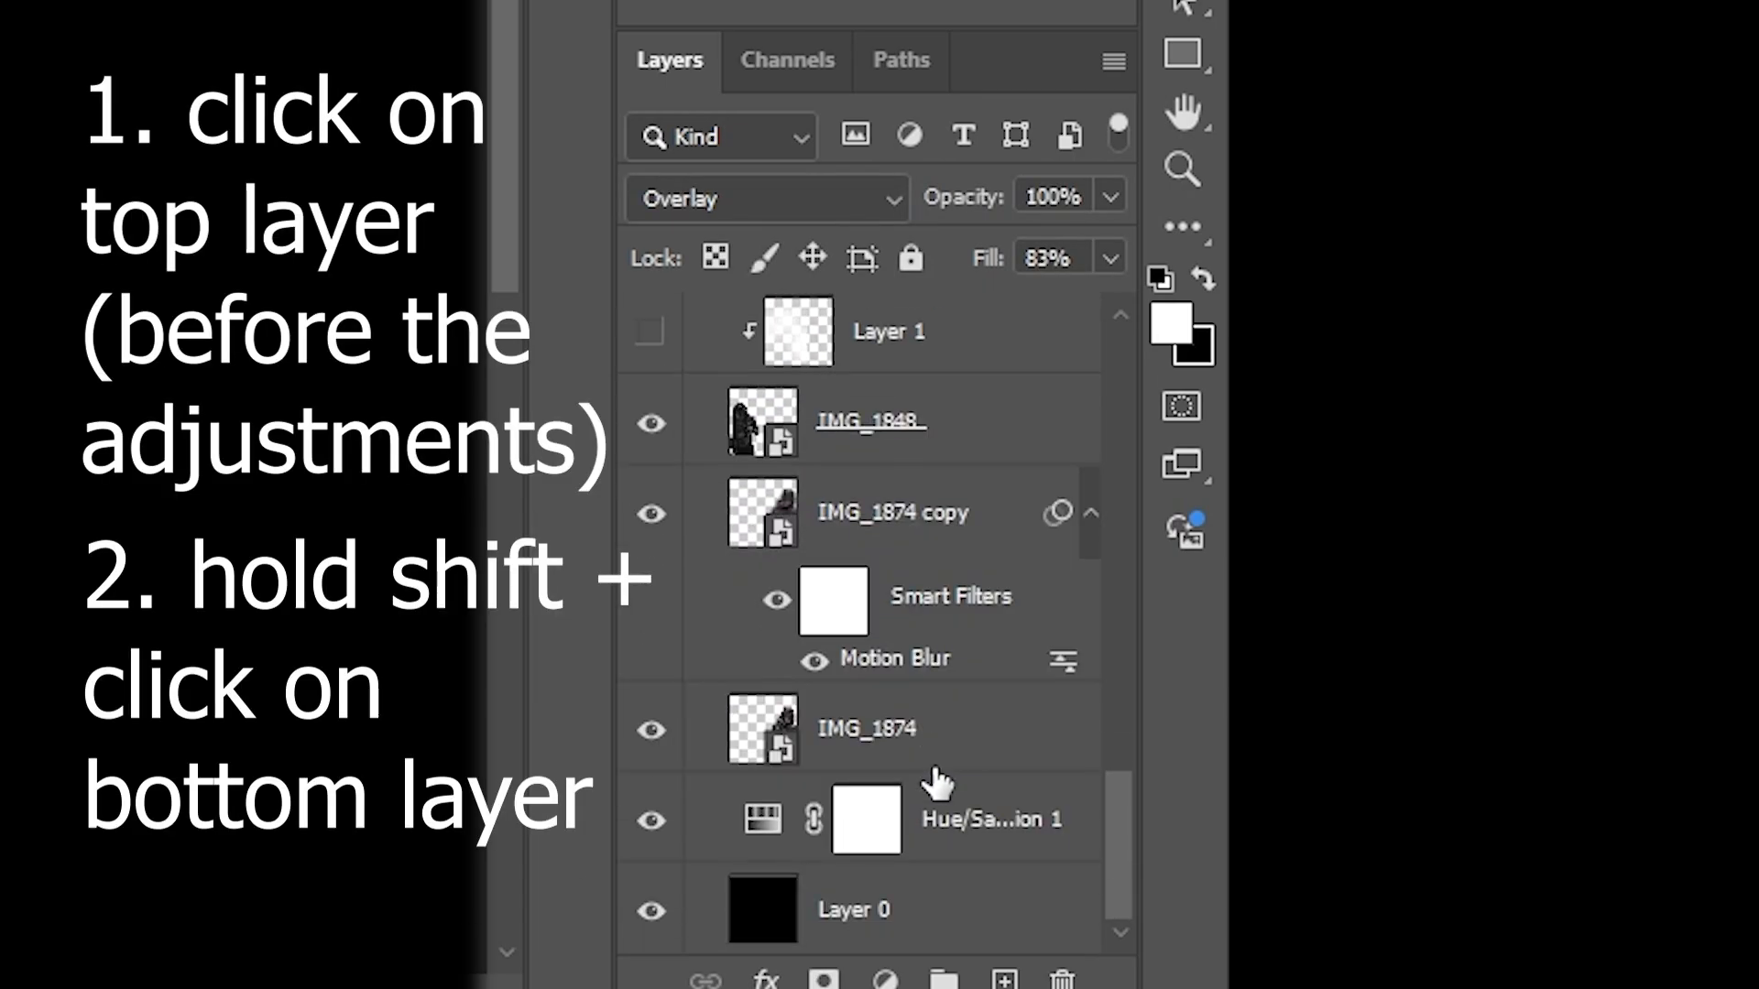
left_click(924, 927, "shift")
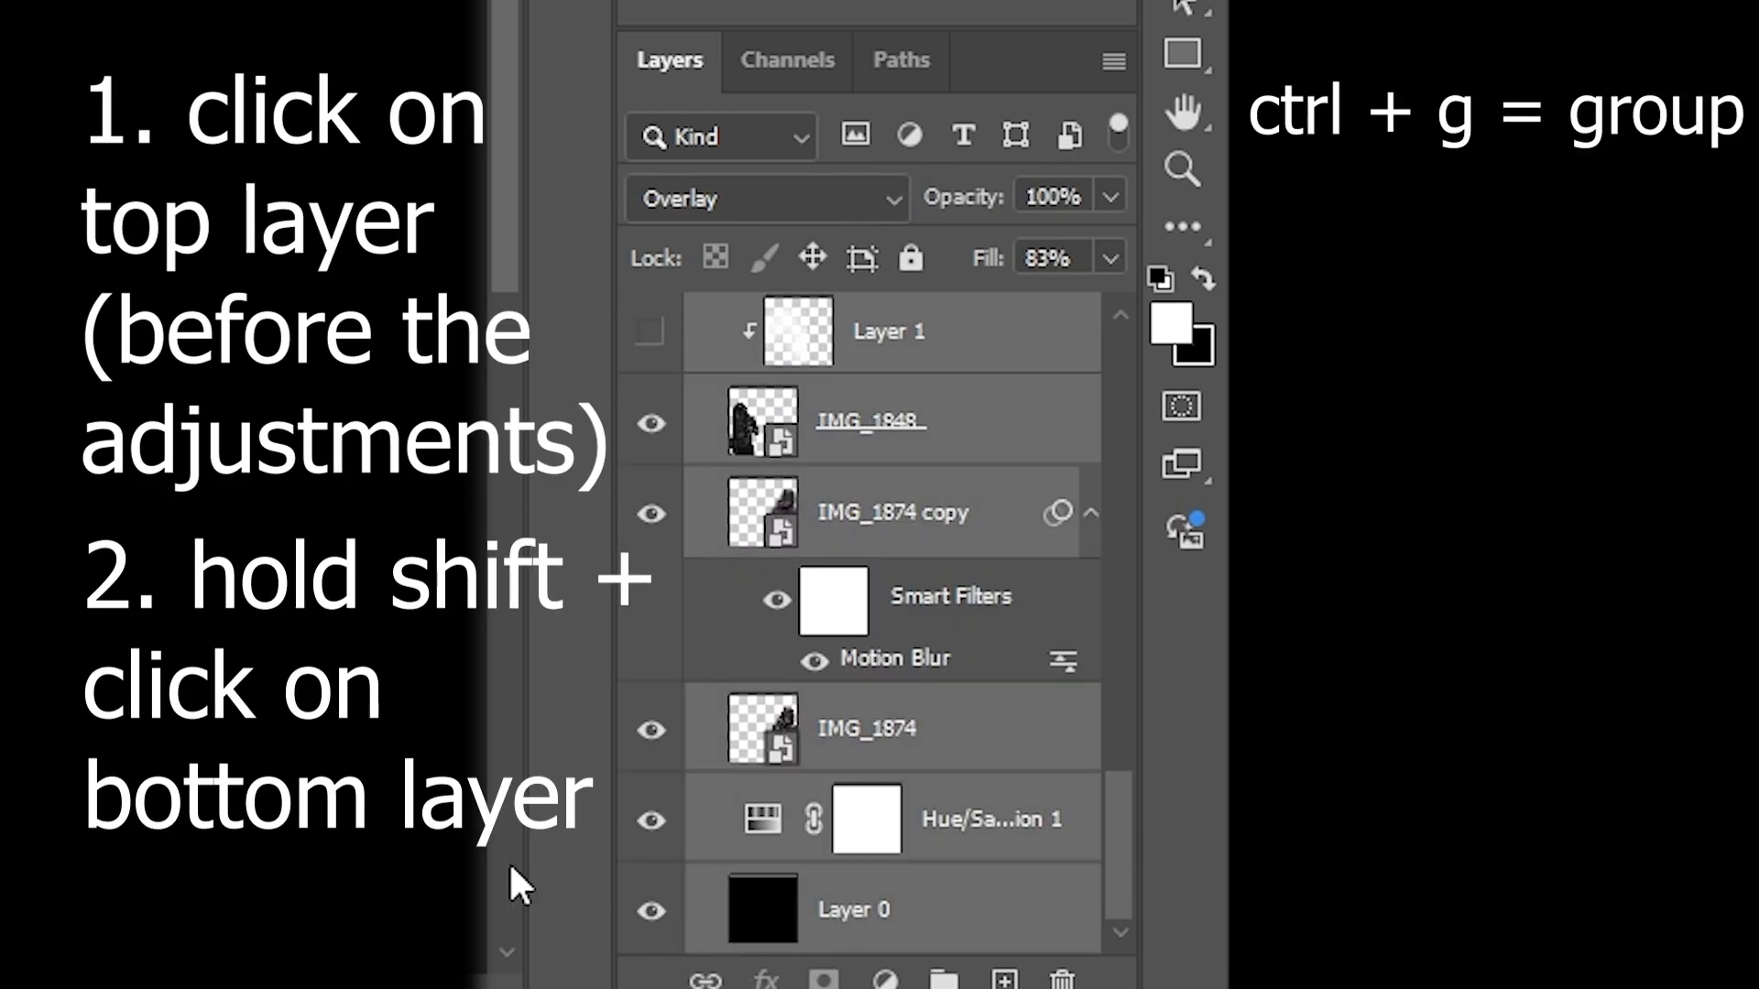
key("ctrl+g")
- Merge a duplicate of the new group into one layer and copy its full canvas area to a new layer
key("ctrl+j")
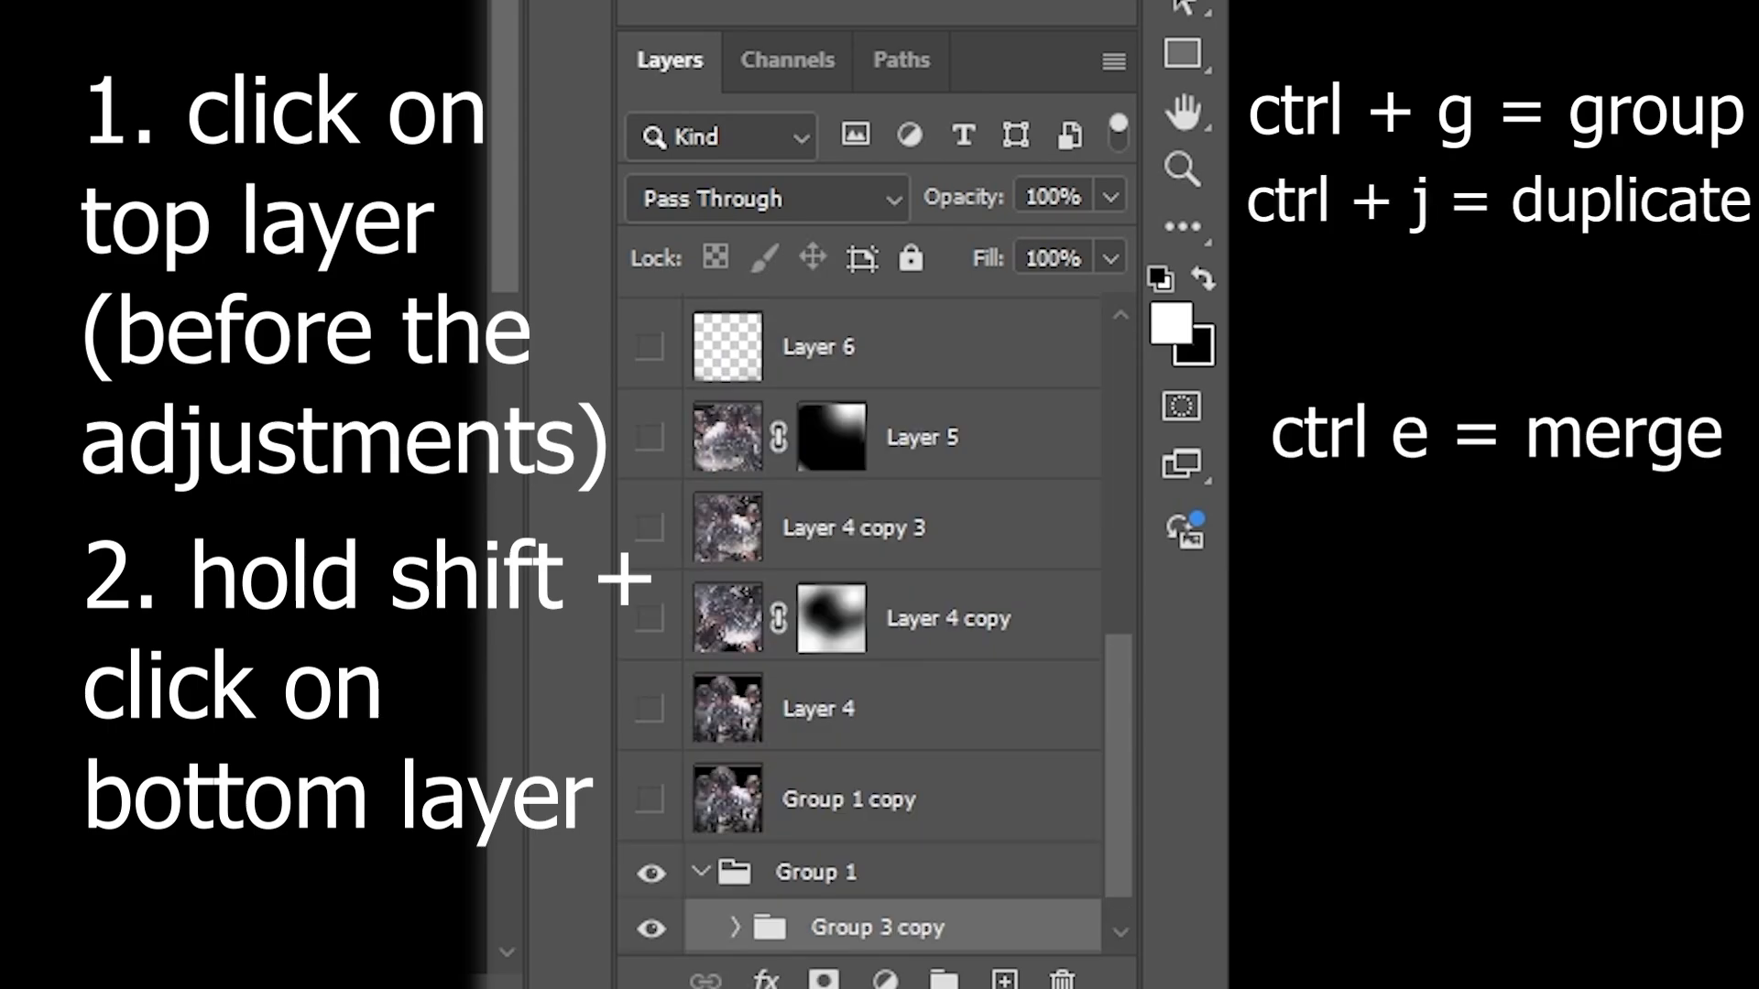
key("ctrl+e")
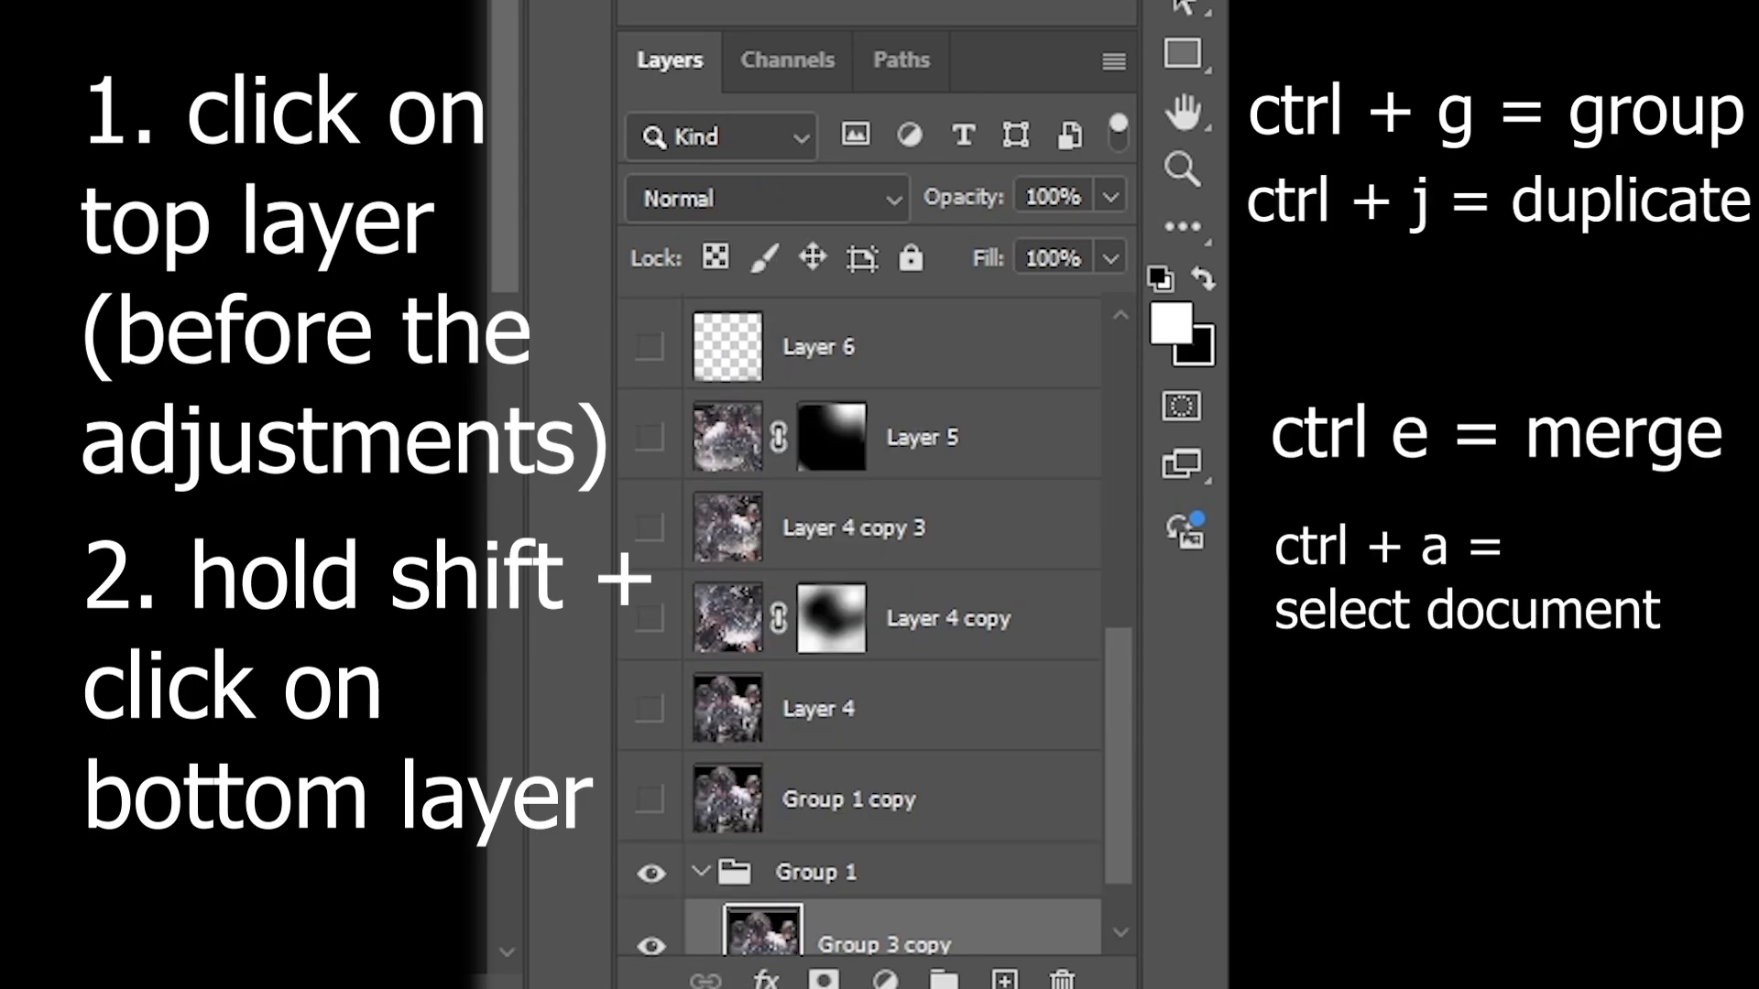
key("ctrl+j")
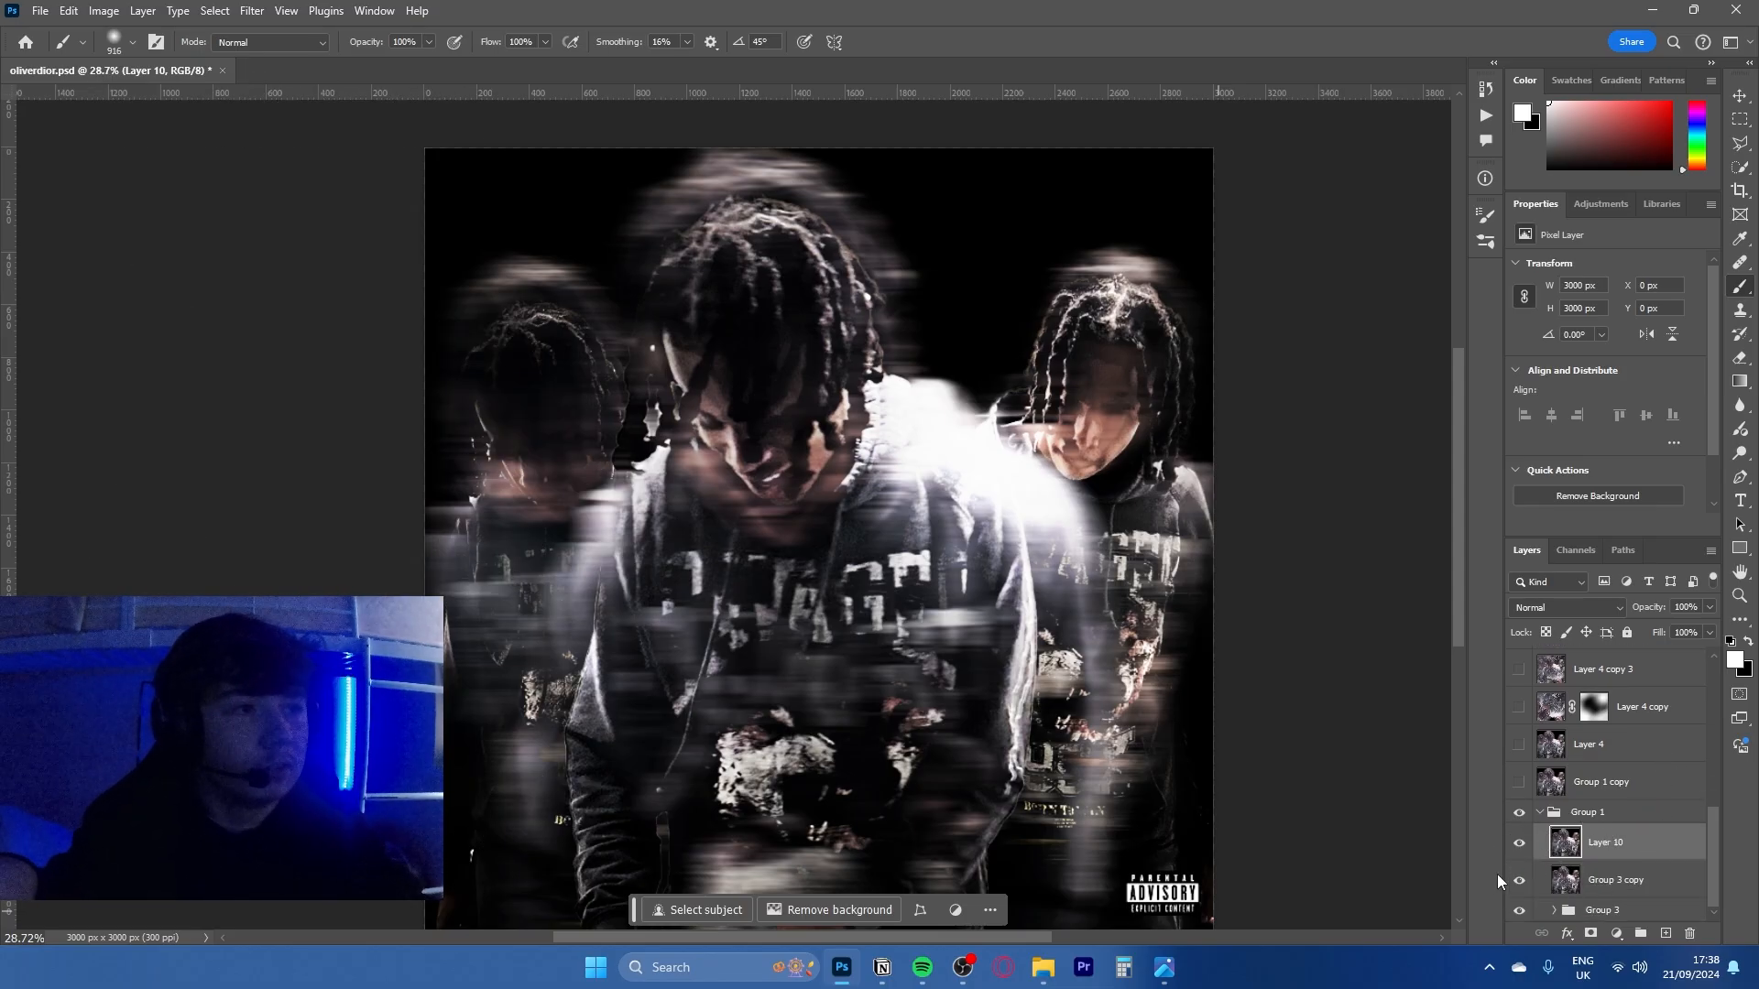
- Display Layer 10's transform bounds to compare them with the canvas edges, and leave the transform without changes
key("ctrl+t")
scroll(1259, 376, "down", 3)
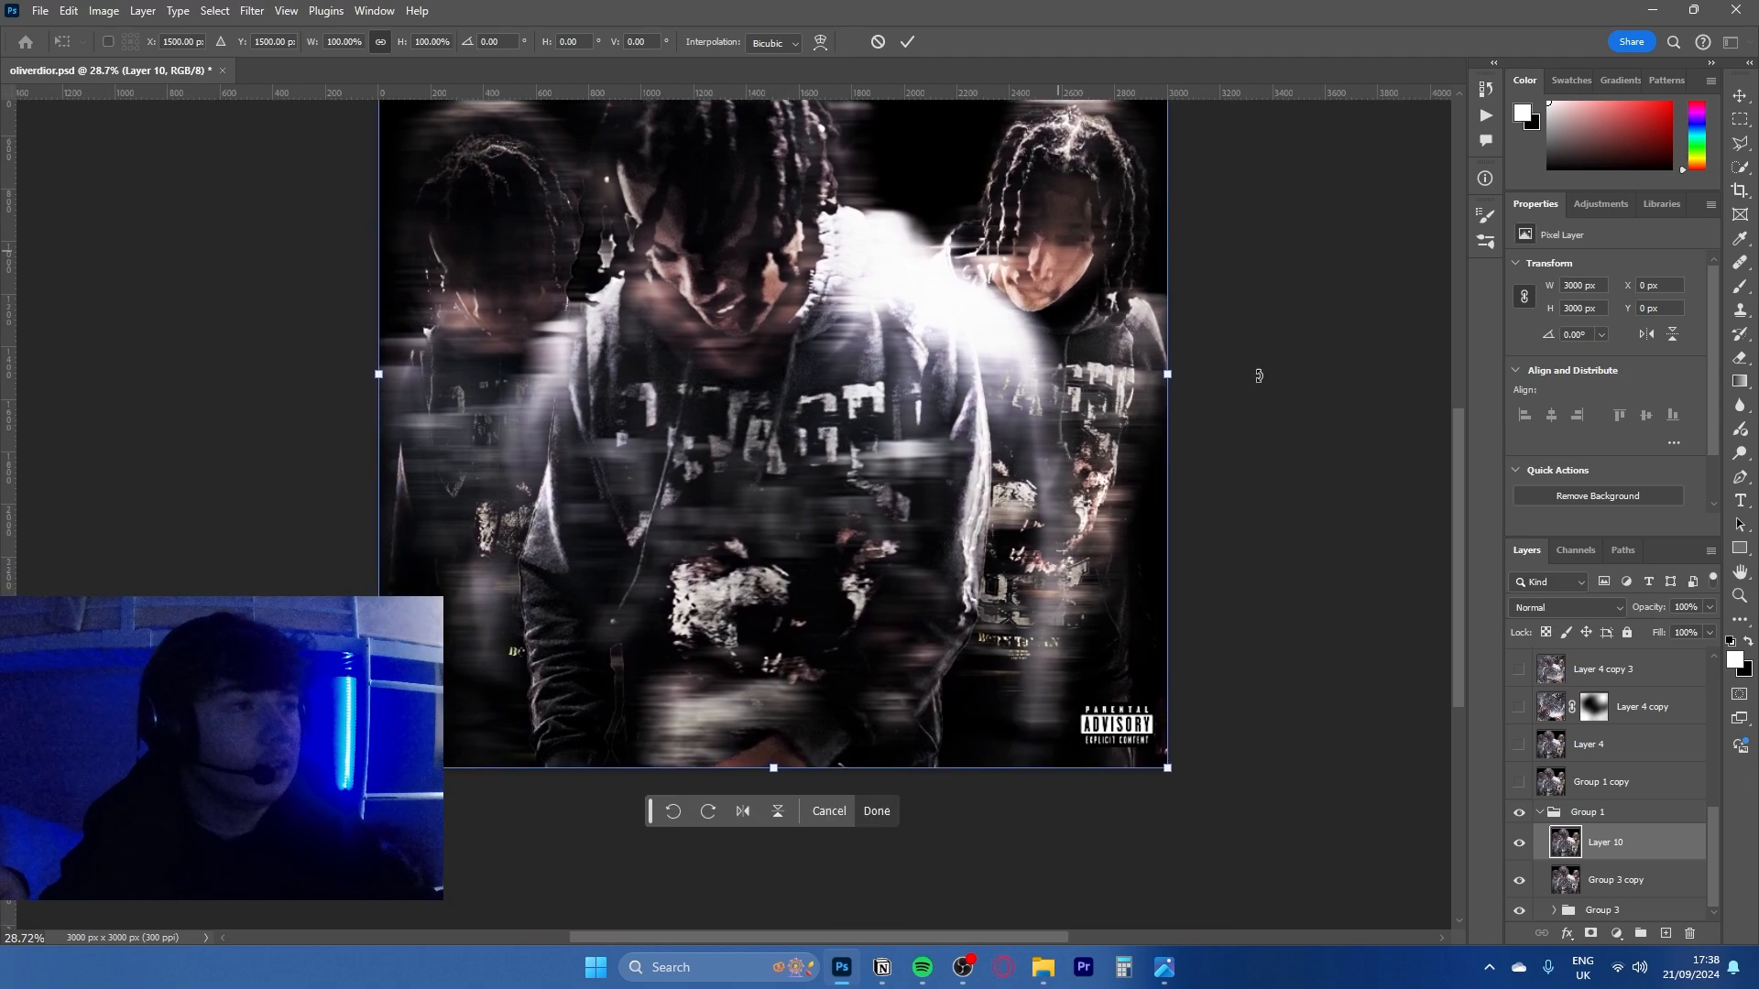
left_click_drag(1146, 182, 1002, 373)
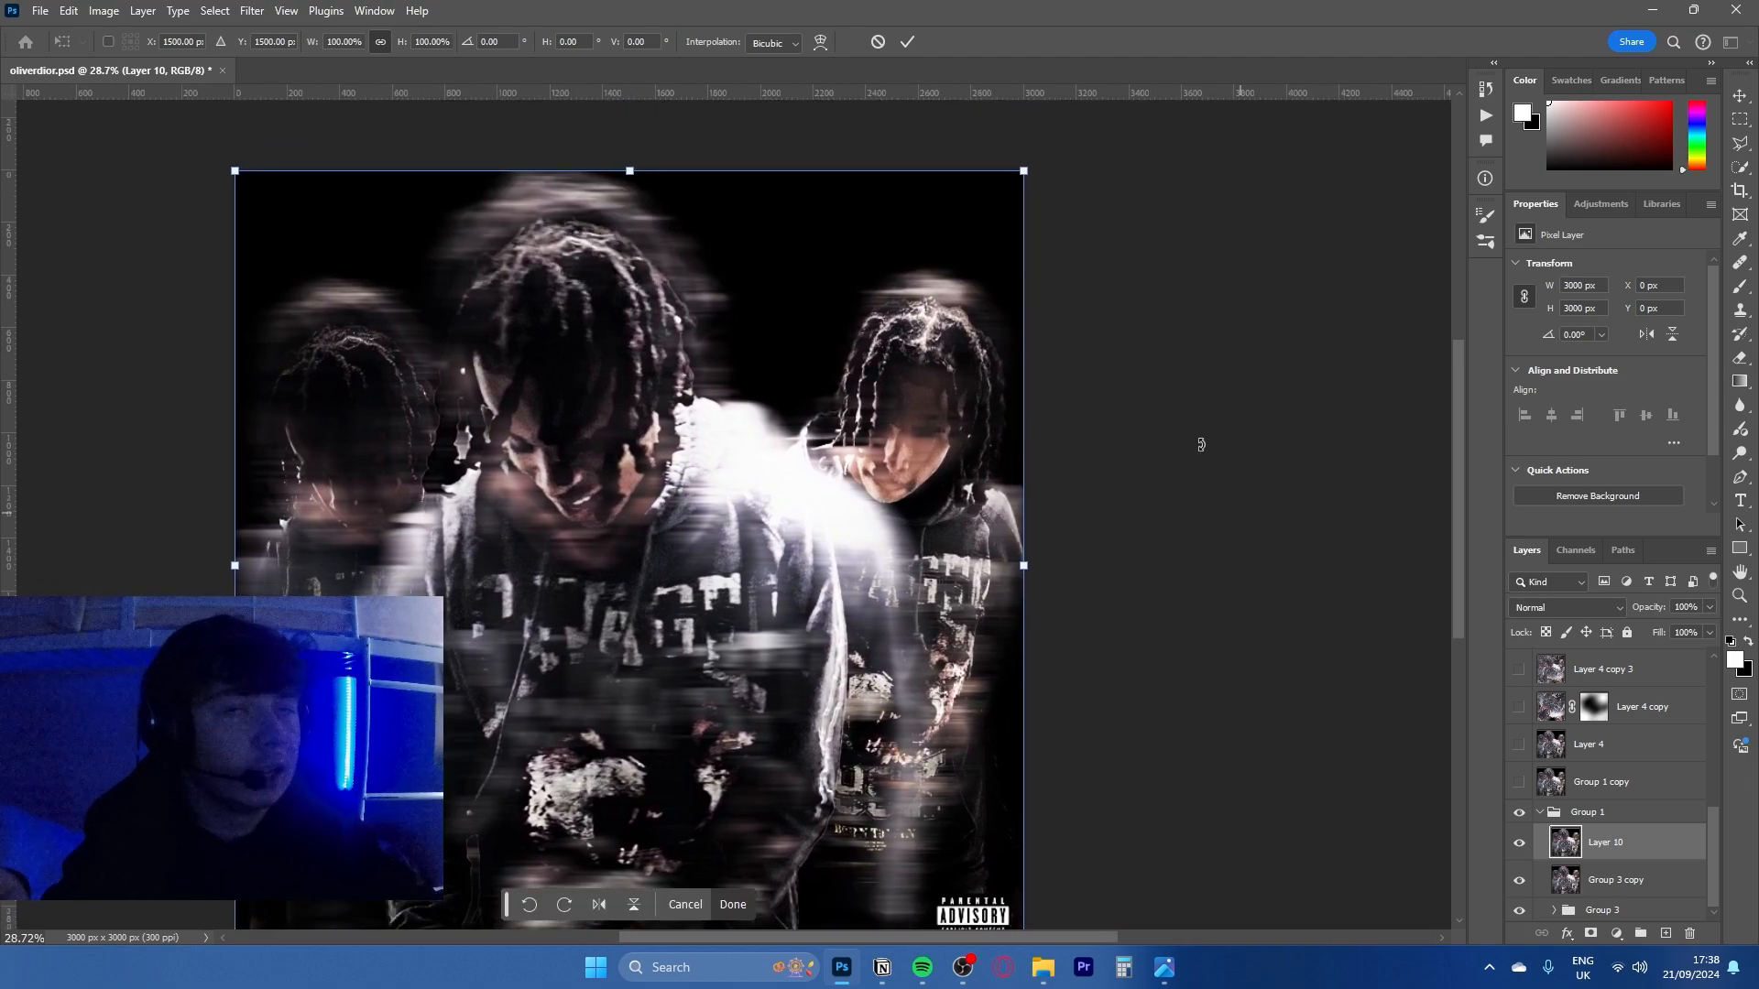
key("Escape")
- Display the transform bounds of the Group 3 copy layer to examine how far it extends past the canvas, and cancel
left_click(1607, 879)
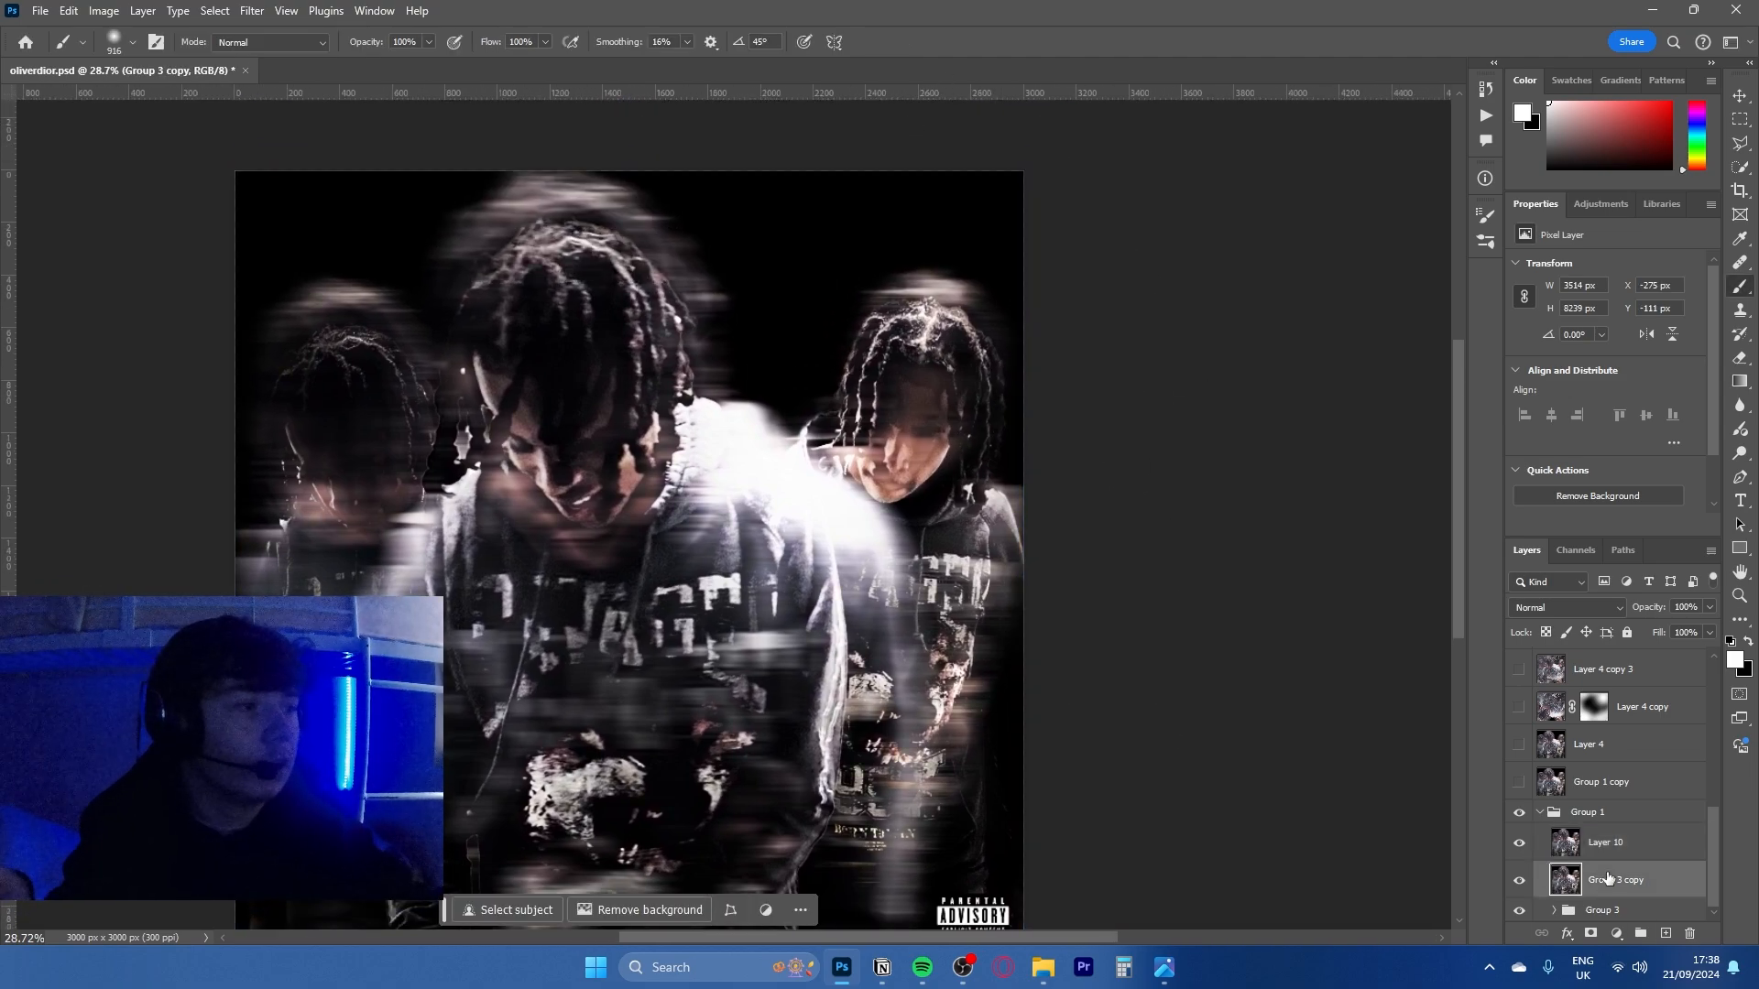
key("ctrl+t")
left_click_drag(1066, 572, 1128, 119)
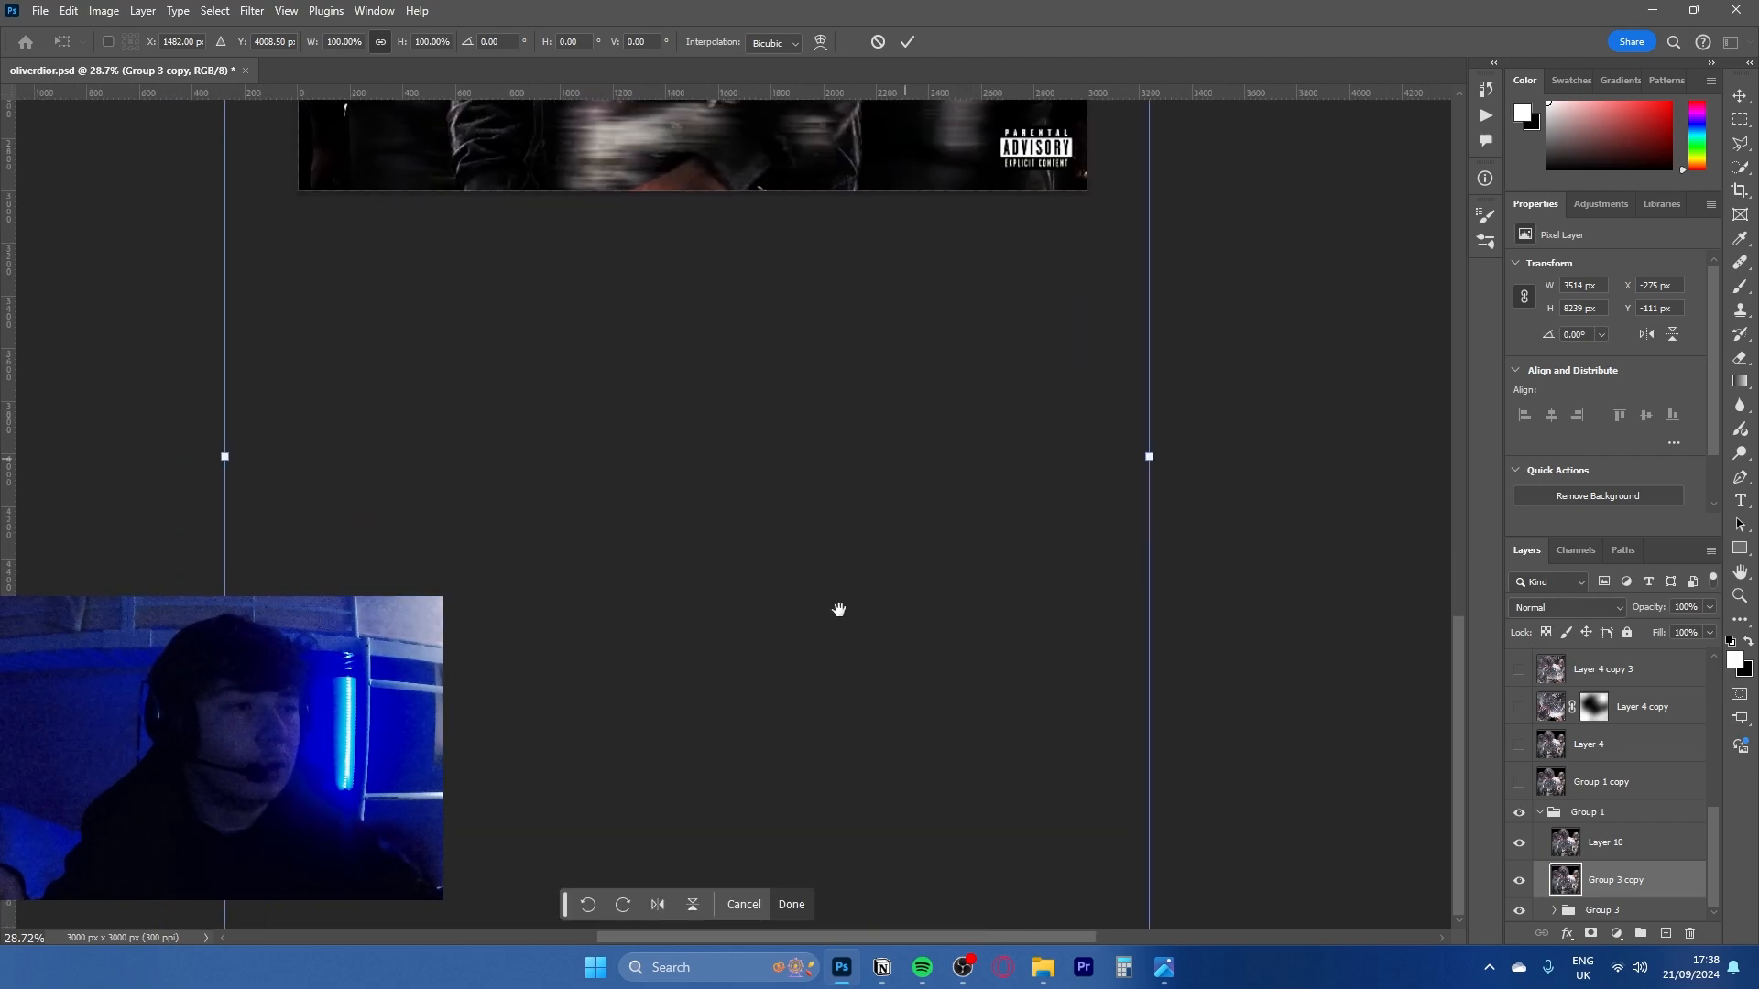
left_click_drag(837, 608, 1040, 793)
left_click_drag(850, 130, 796, 630)
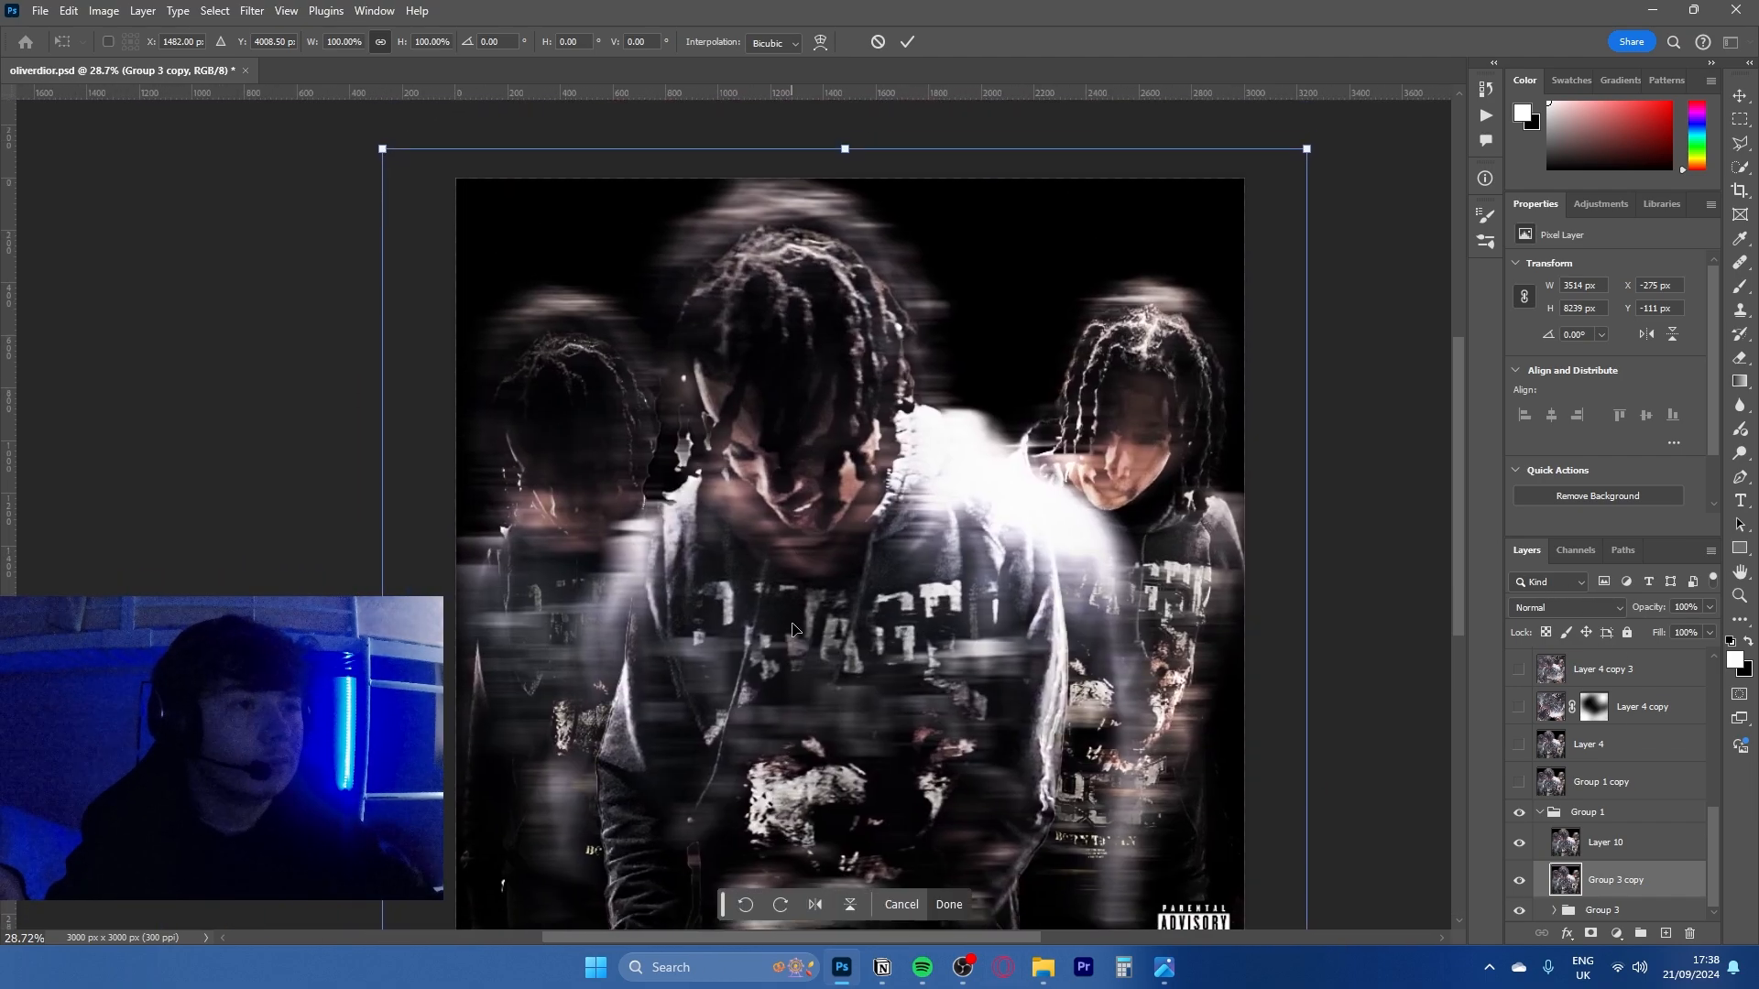
left_click(877, 42)
key("b")
- Make Layer 4 copy and the layers directly beneath it visible, and select Layer 4 copy
left_click(1588, 842)
scroll(1614, 826, "up", 2)
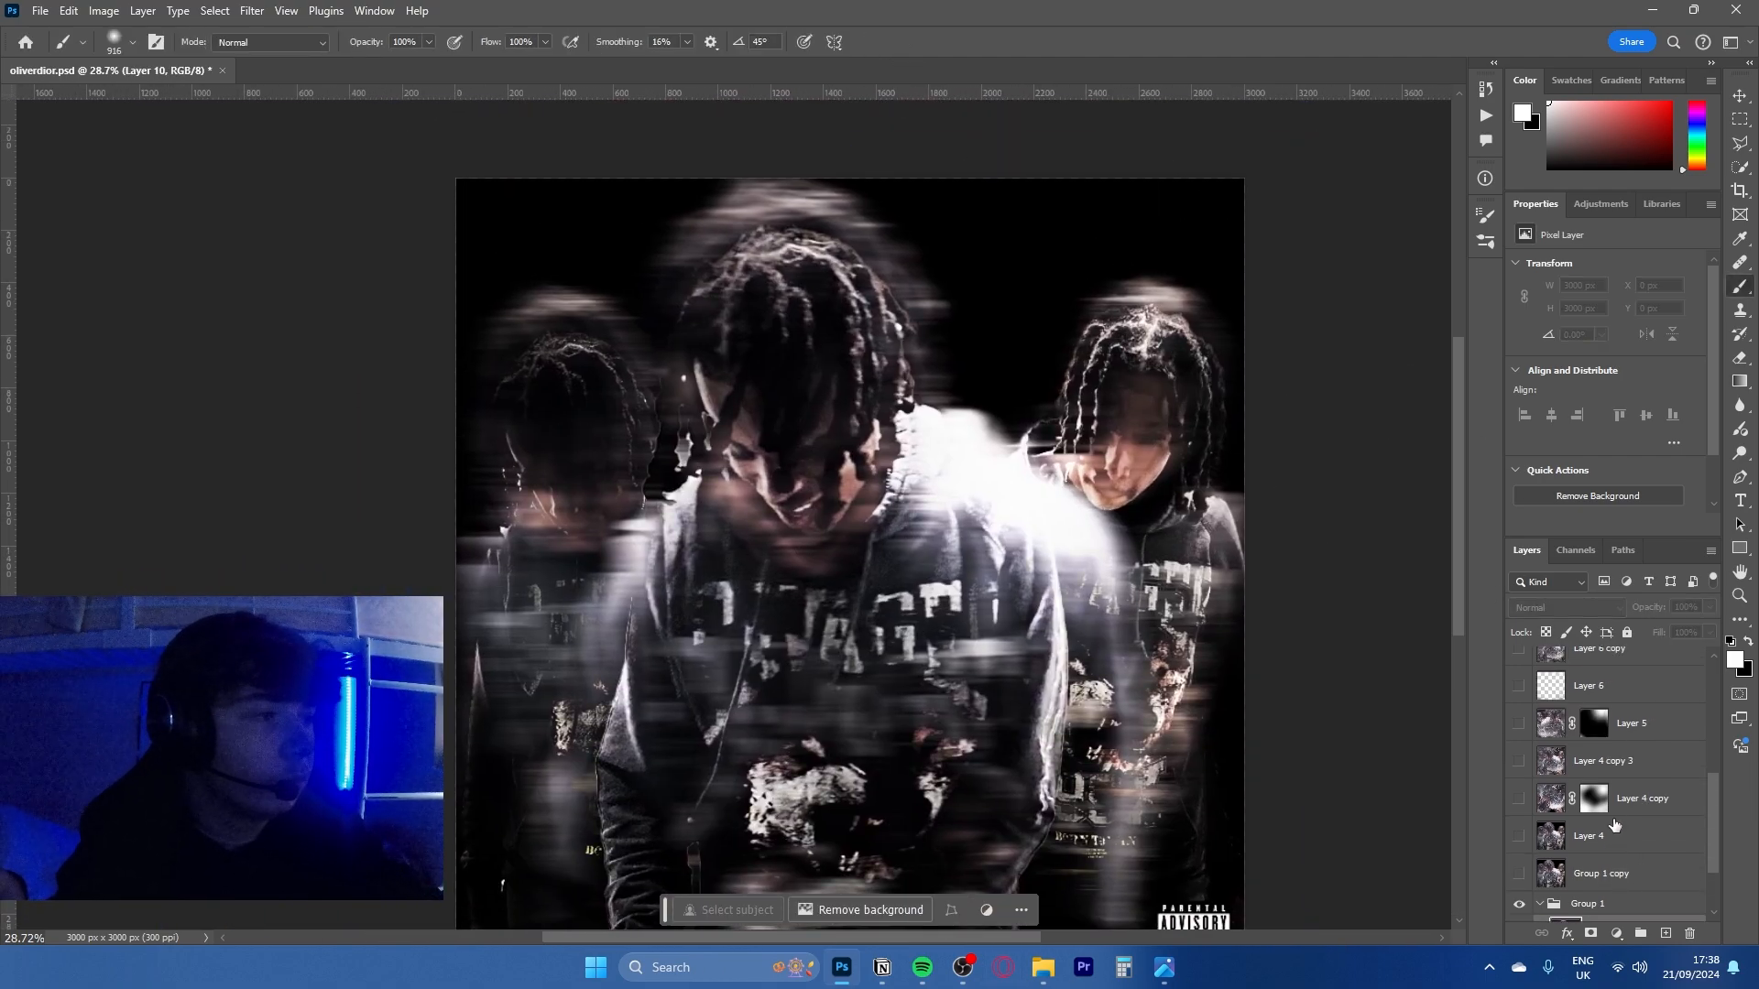
left_click(1519, 798)
left_click(1641, 807)
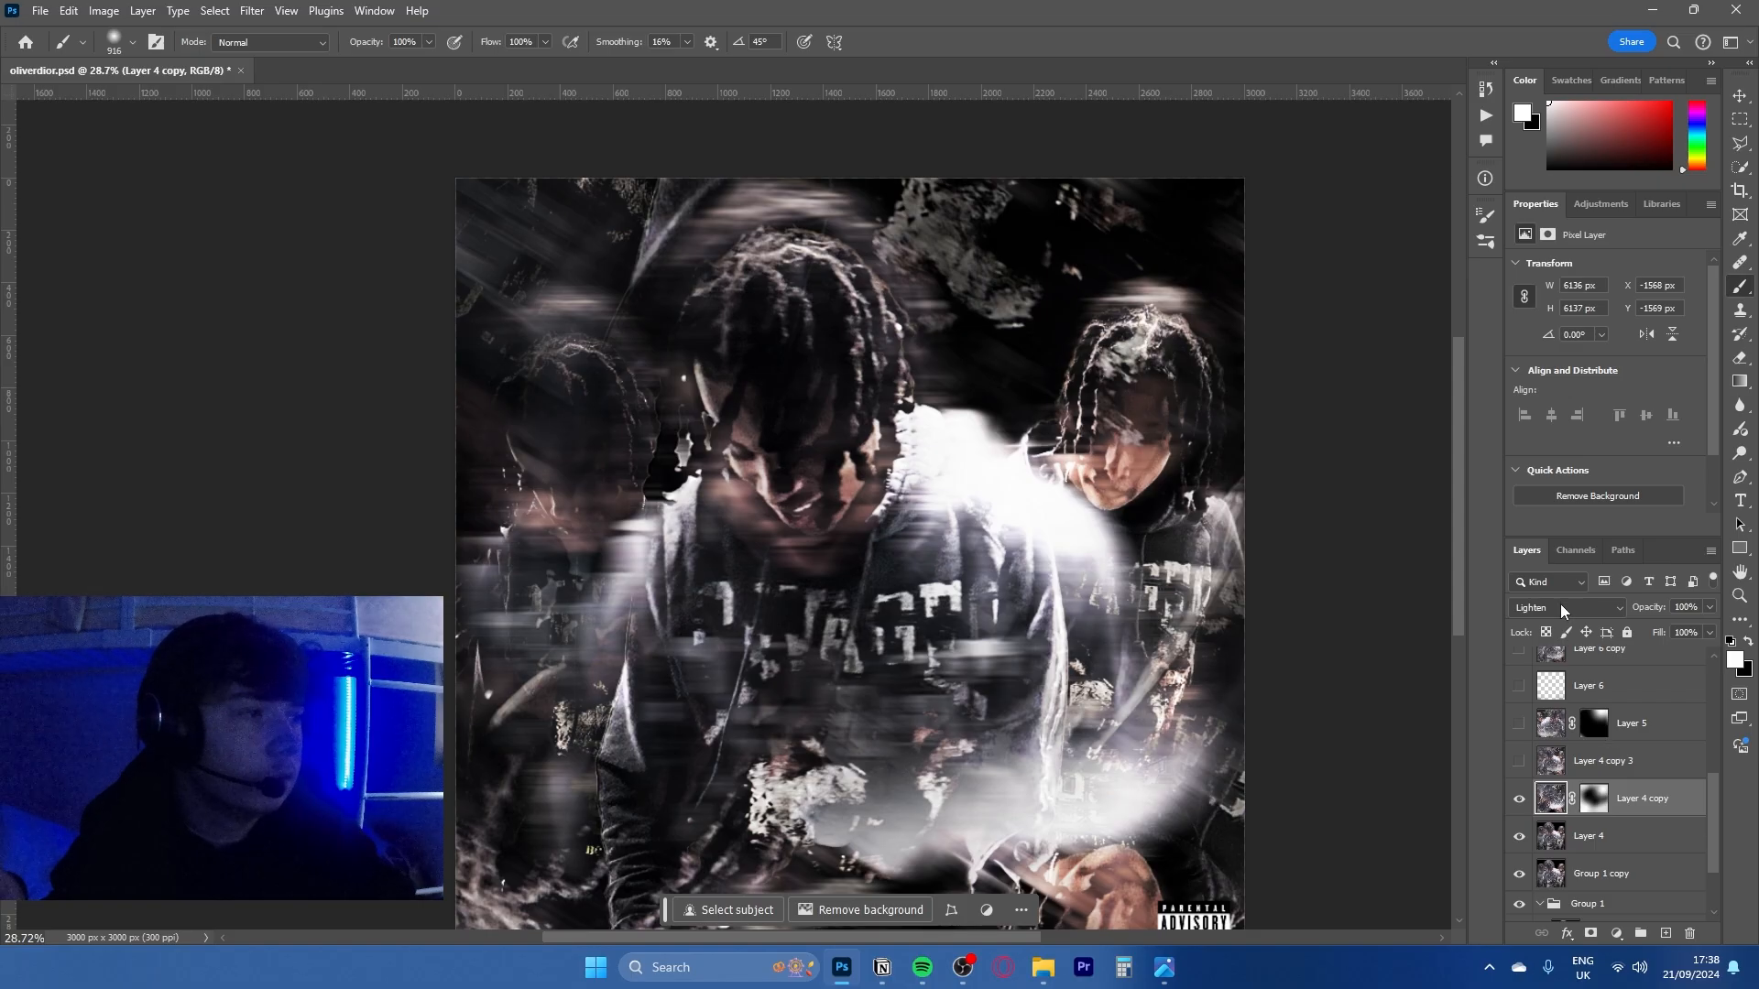
- Preview Layer 4 copy in Normal blend mode with its layer mask filled with white
left_click(1561, 607)
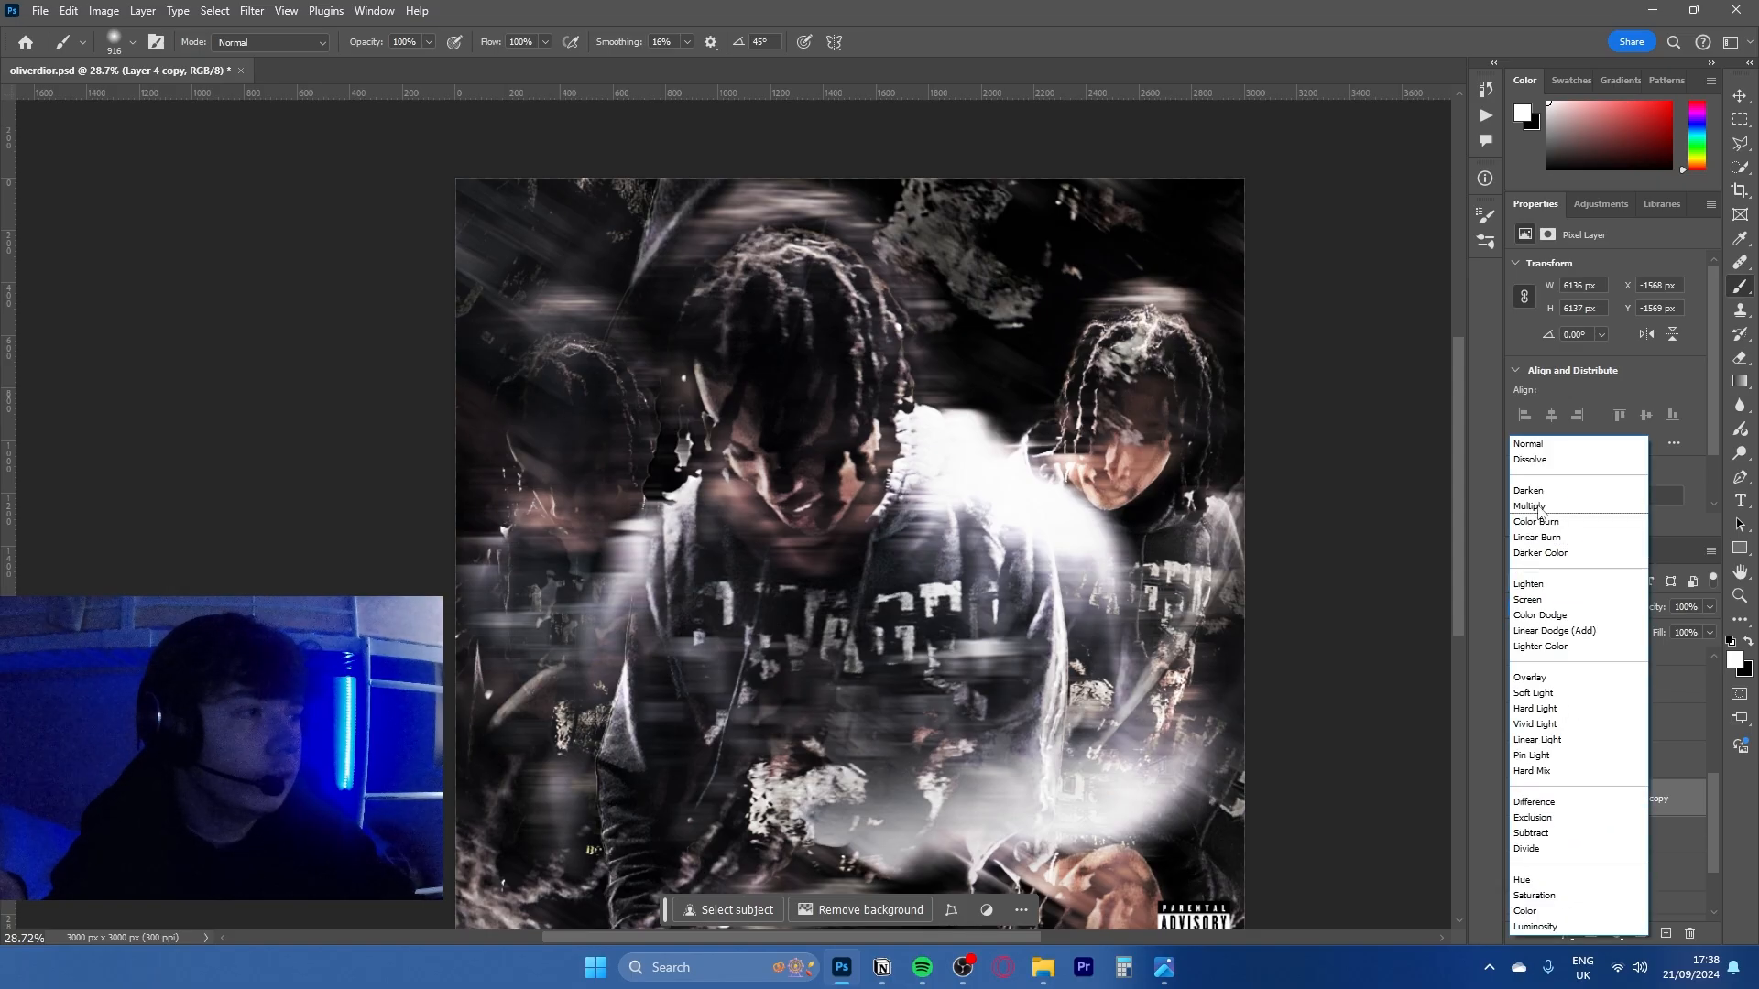
left_click(1537, 441)
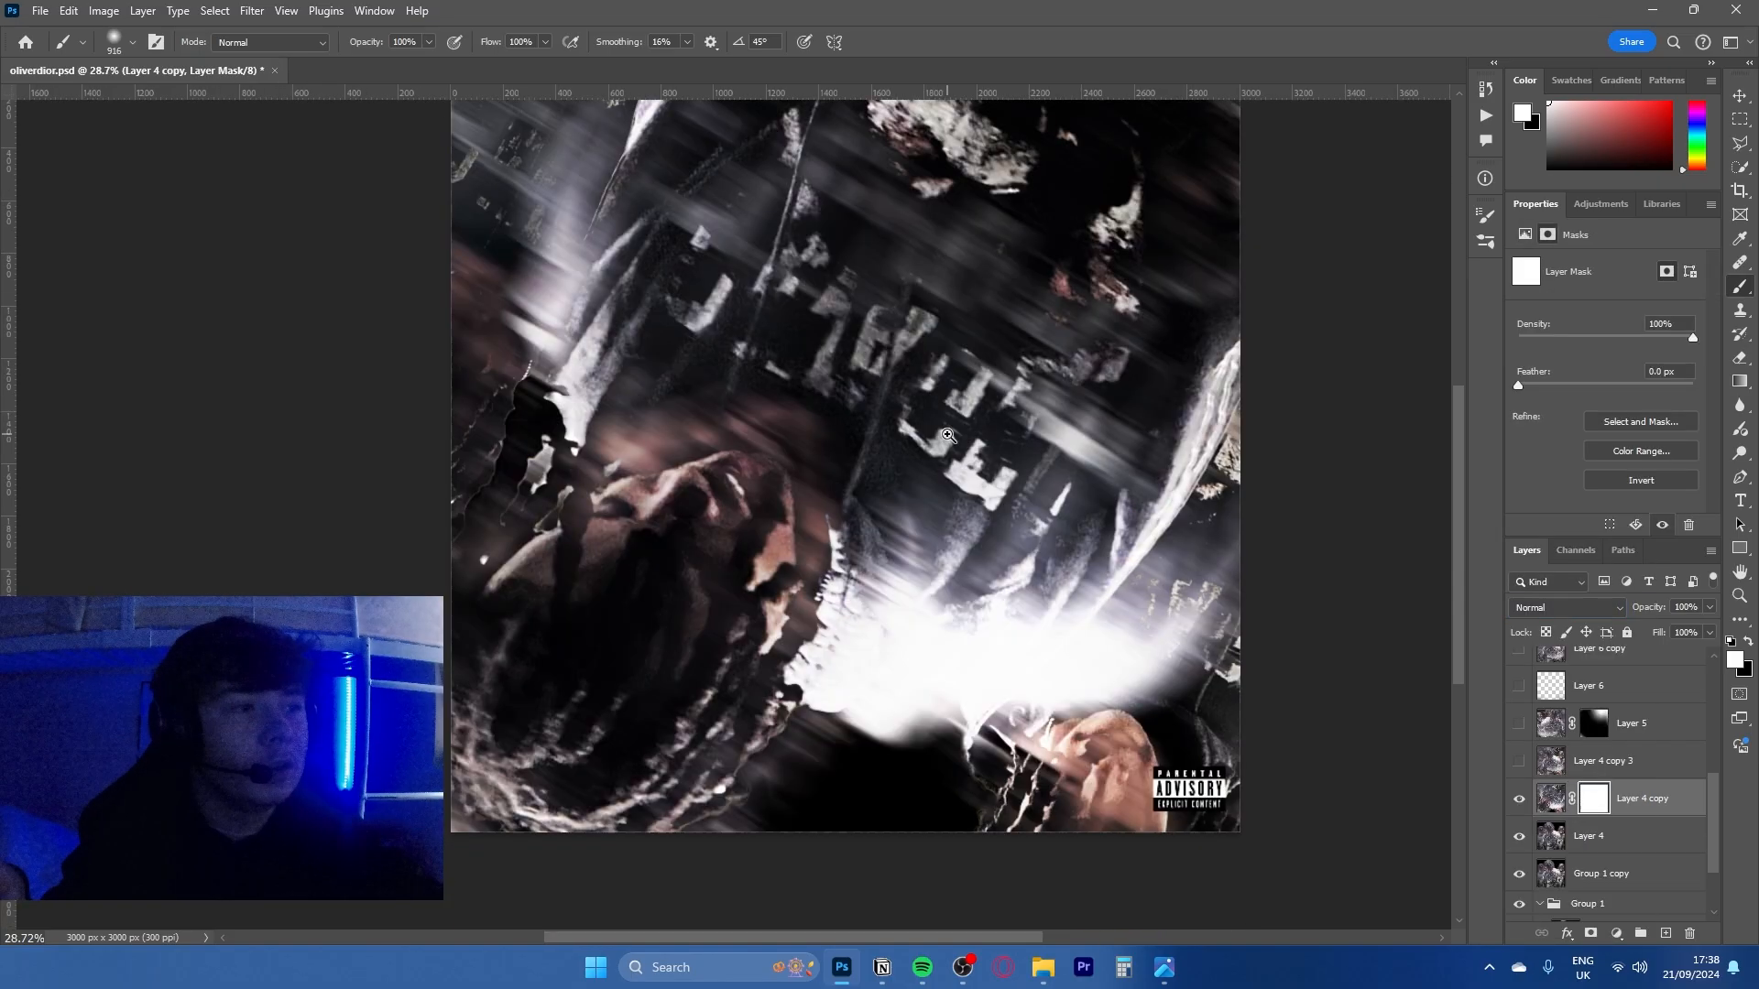
scroll(925, 458, "down", 5)
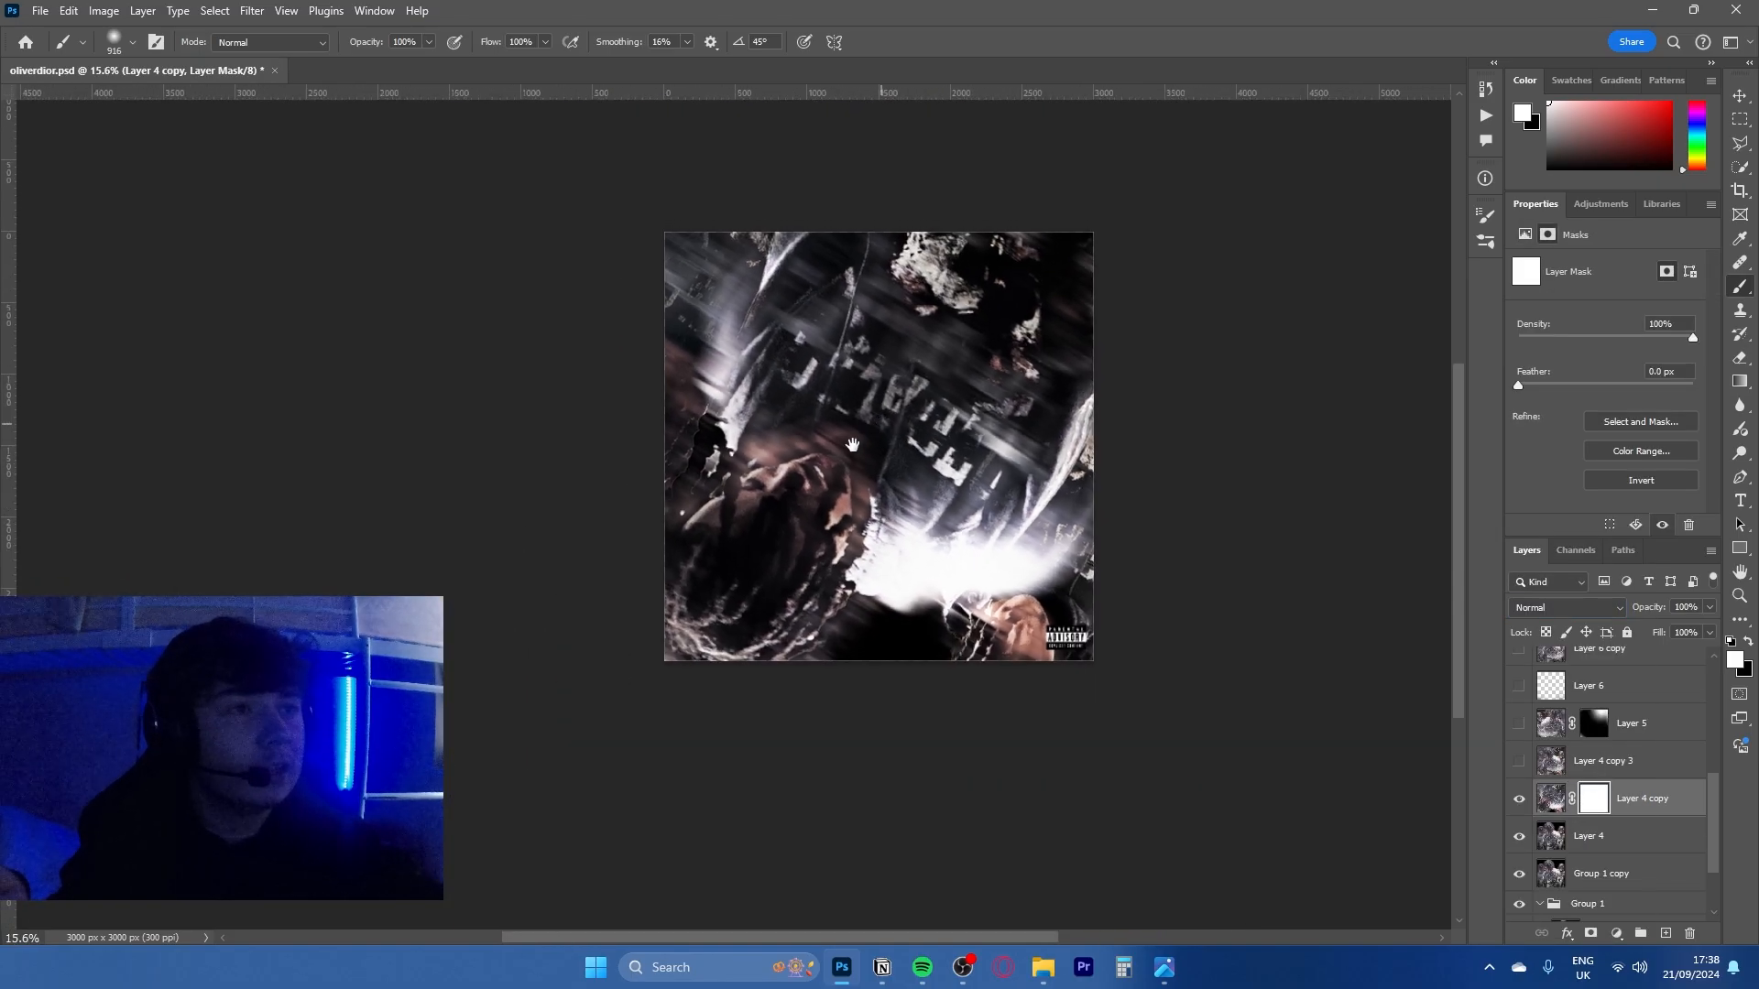
left_click_drag(908, 510, 852, 550)
- Try flipping Layer 4 copy vertically and enlarging it to about 107%
key("ctrl+t")
right_click(852, 549)
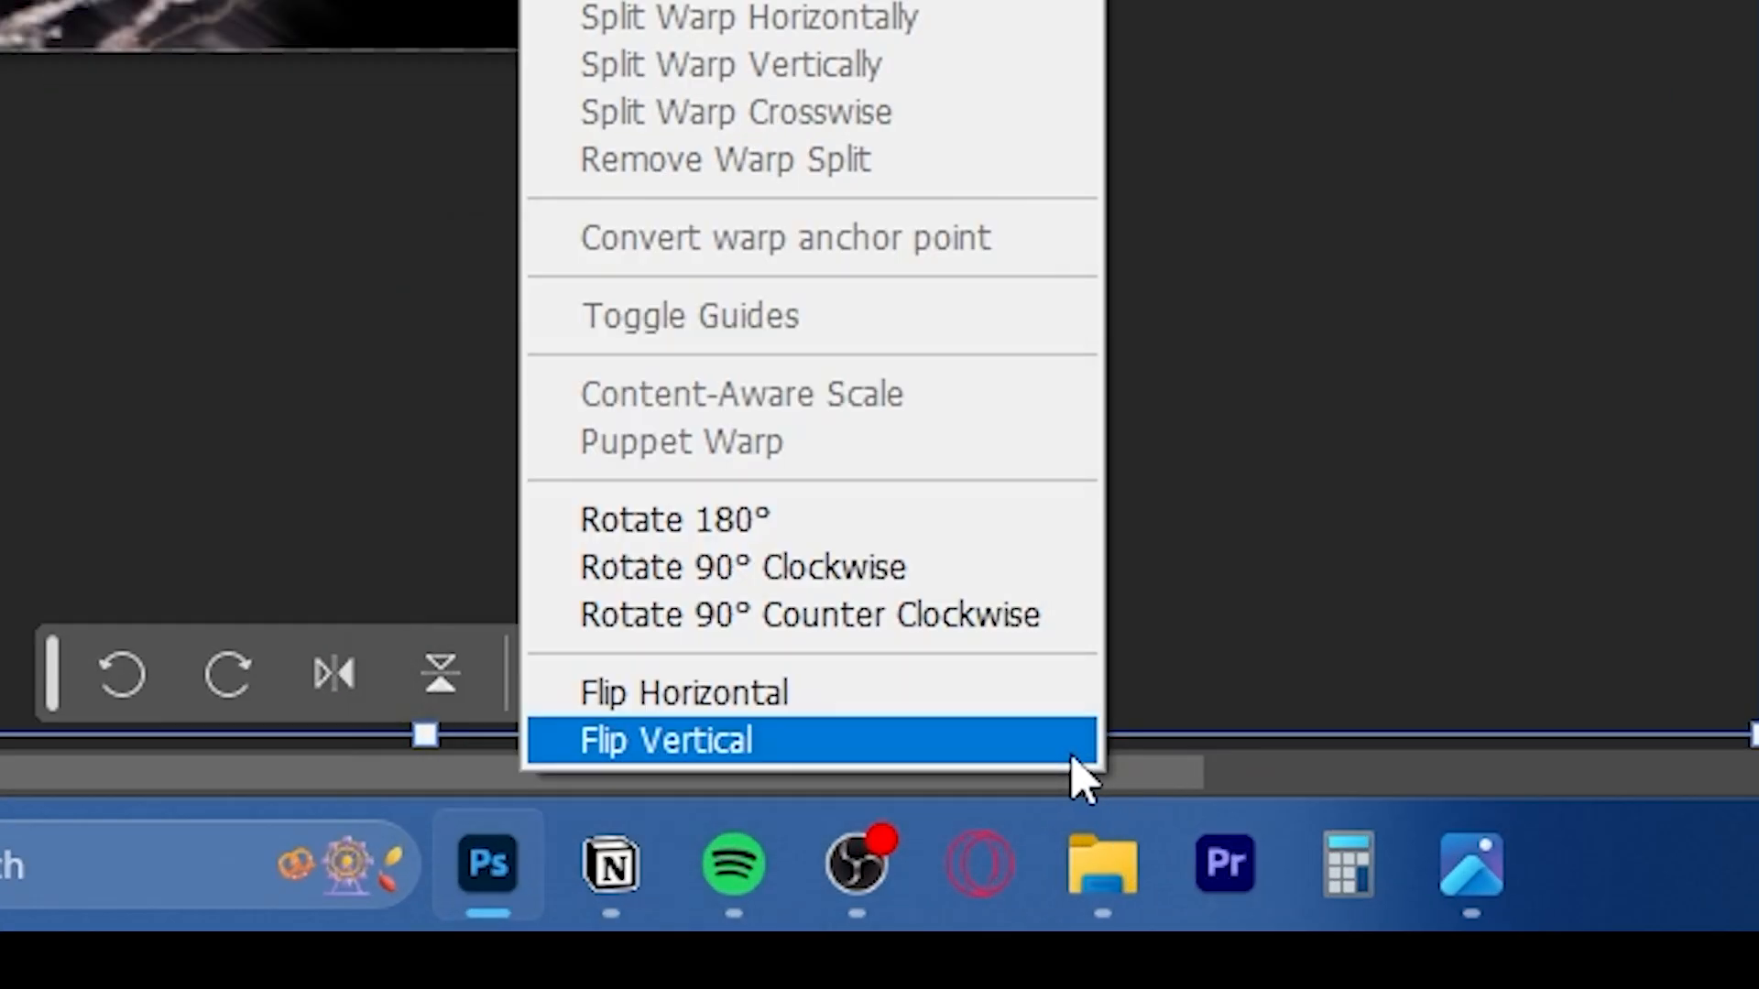
left_click(1030, 928)
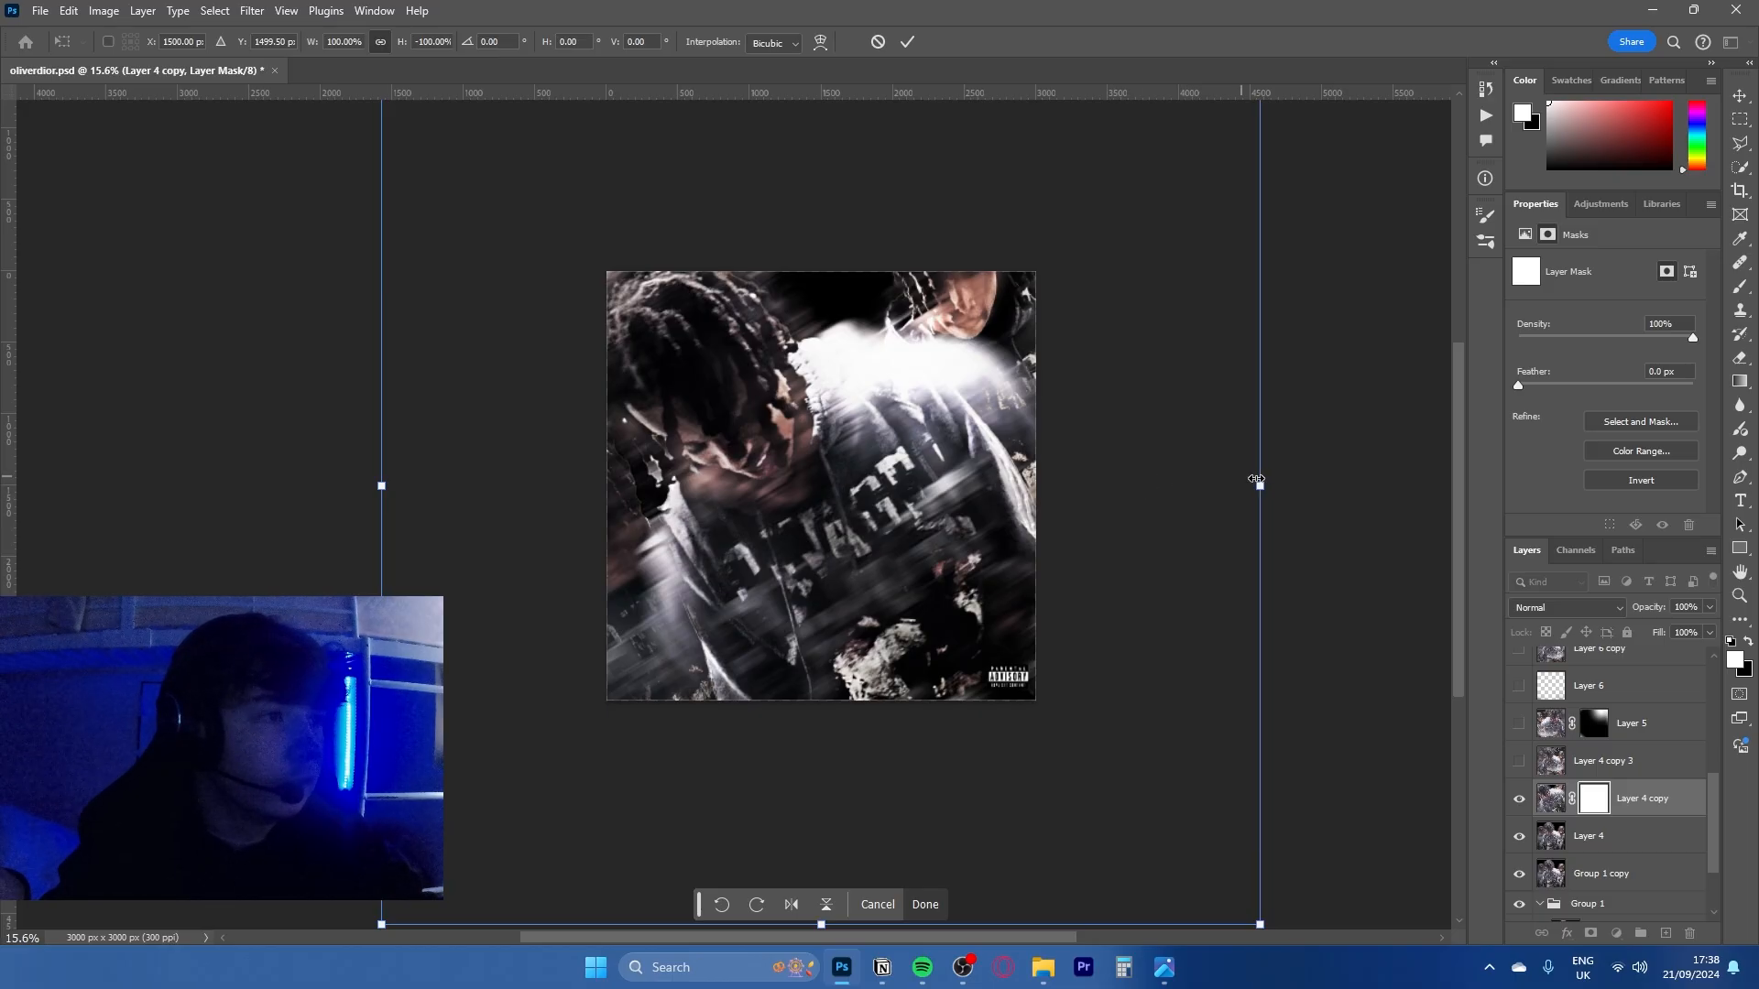
left_click_drag(1257, 478, 1118, 316)
key("ctrl+z")
left_click_drag(1281, 506, 1334, 524)
- Flip Layer 4 copy vertically again, try scaling it to about 116% with a slight rotation, and cancel the transform
right_click(887, 529)
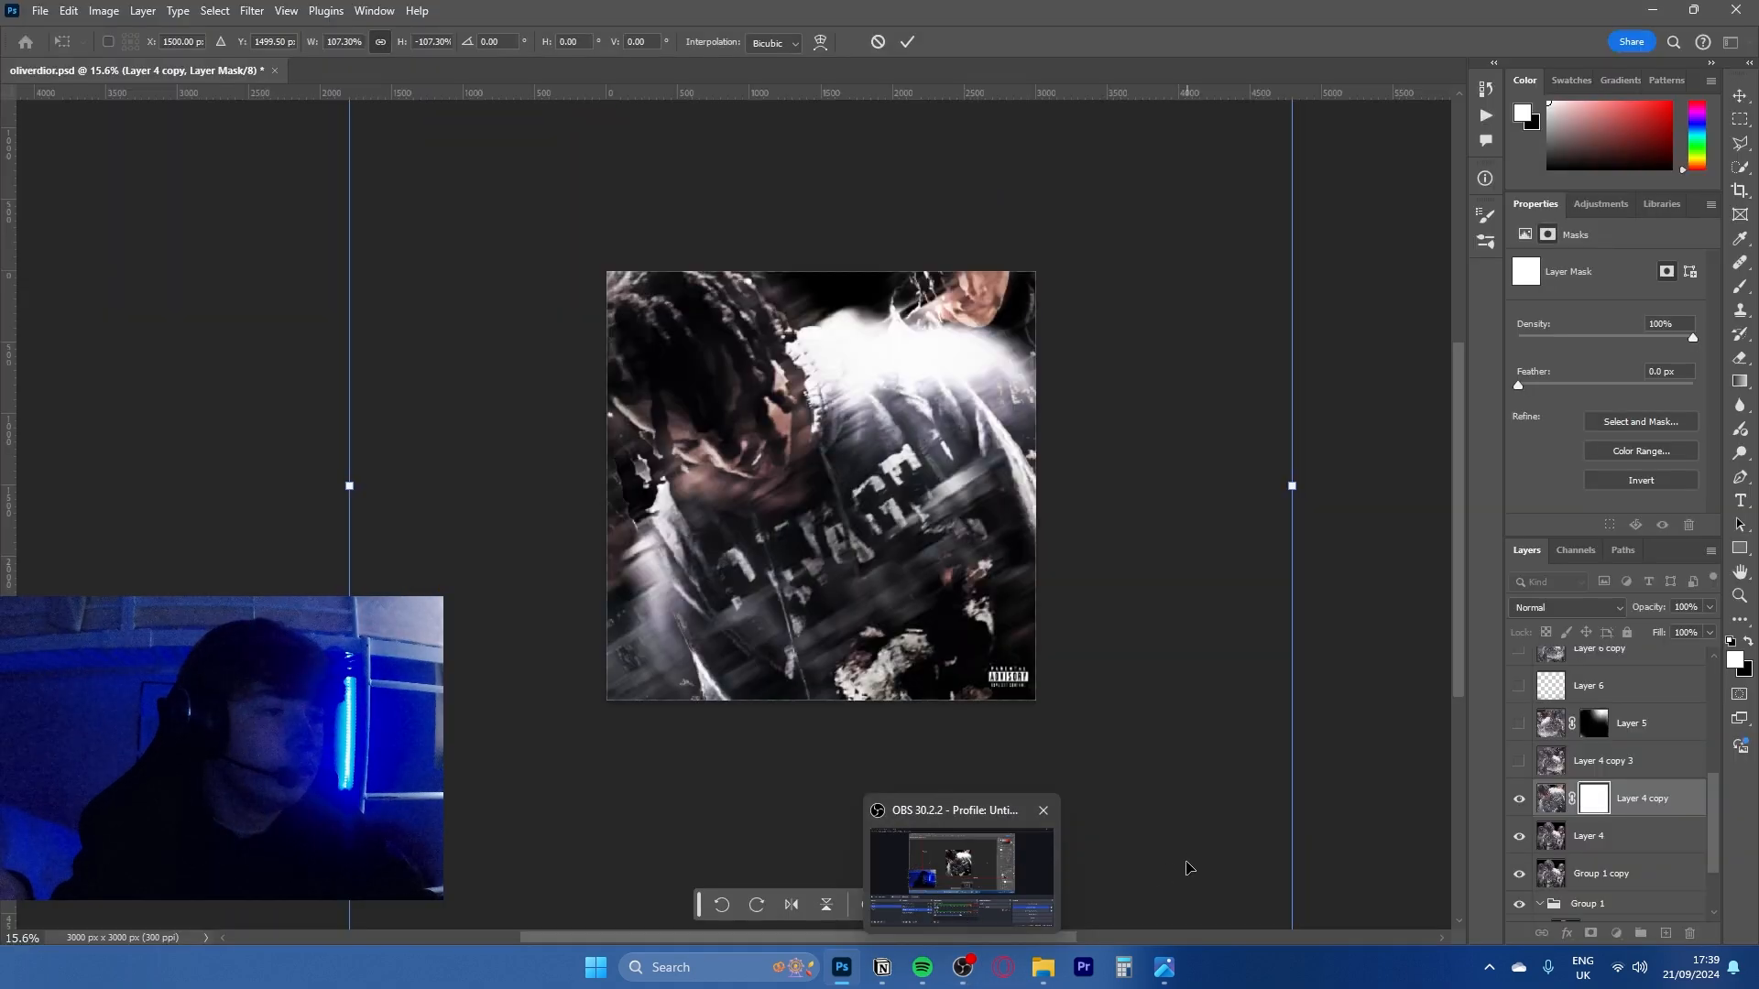
right_click(927, 636)
left_click(975, 626)
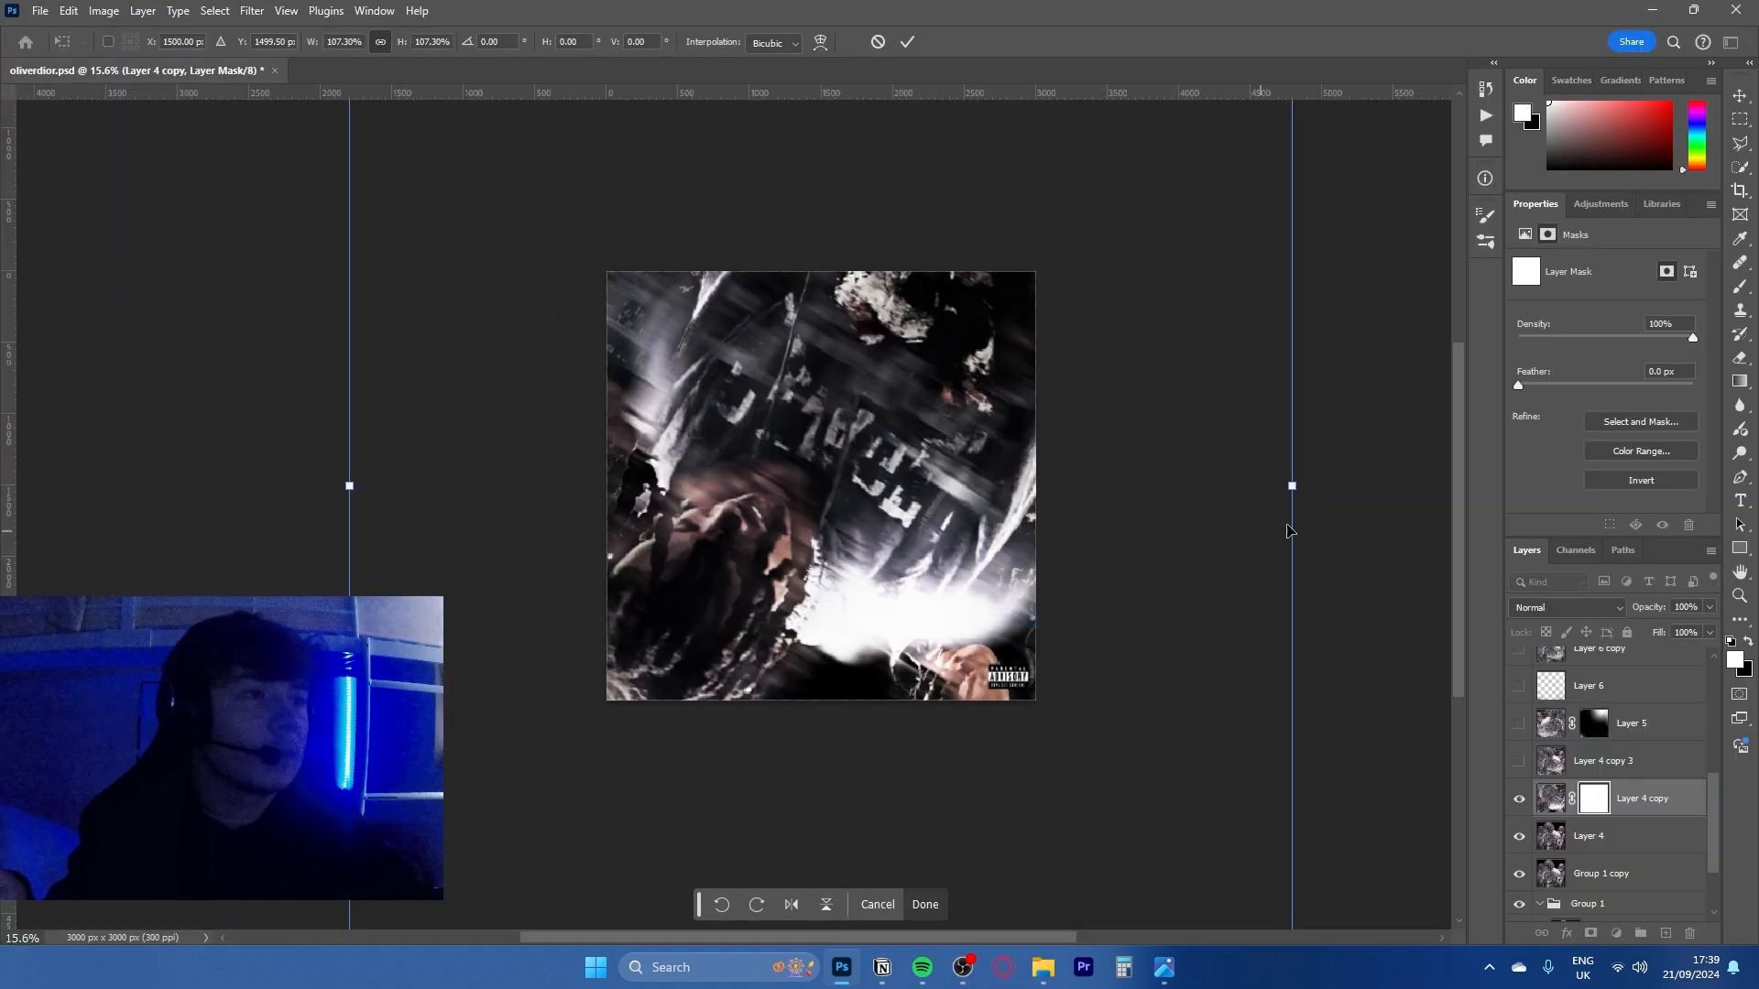
left_click_drag(1295, 488, 1396, 468)
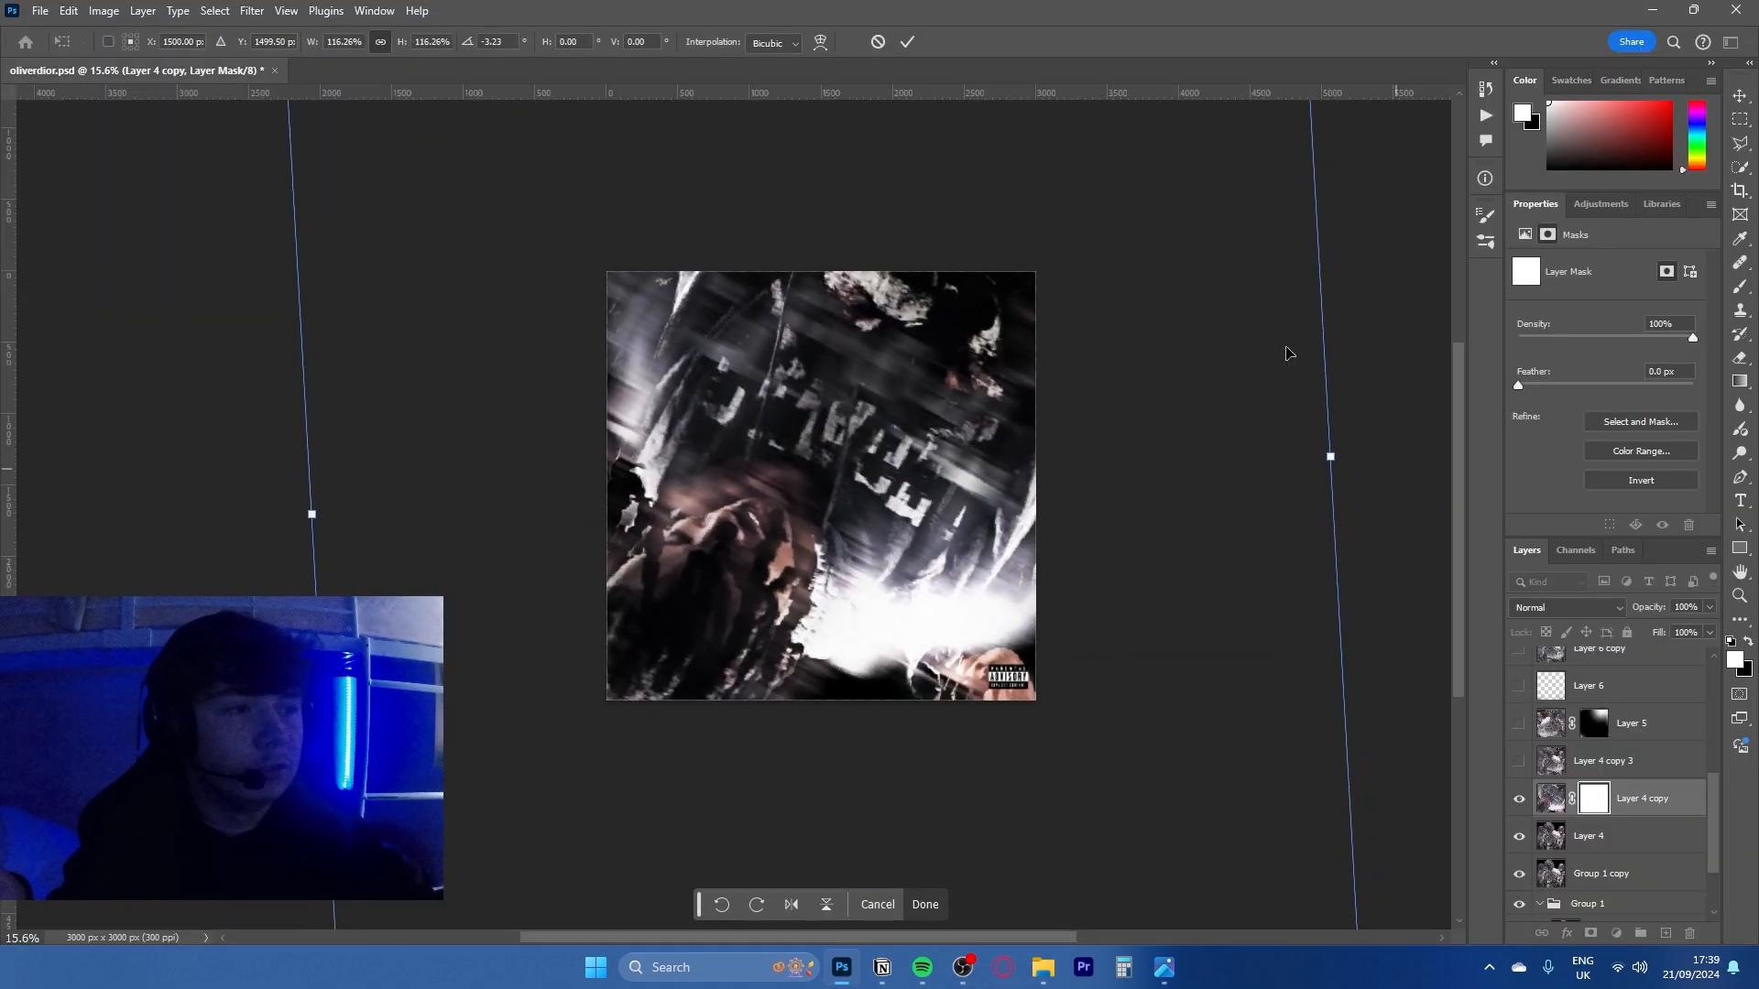
left_click(878, 42)
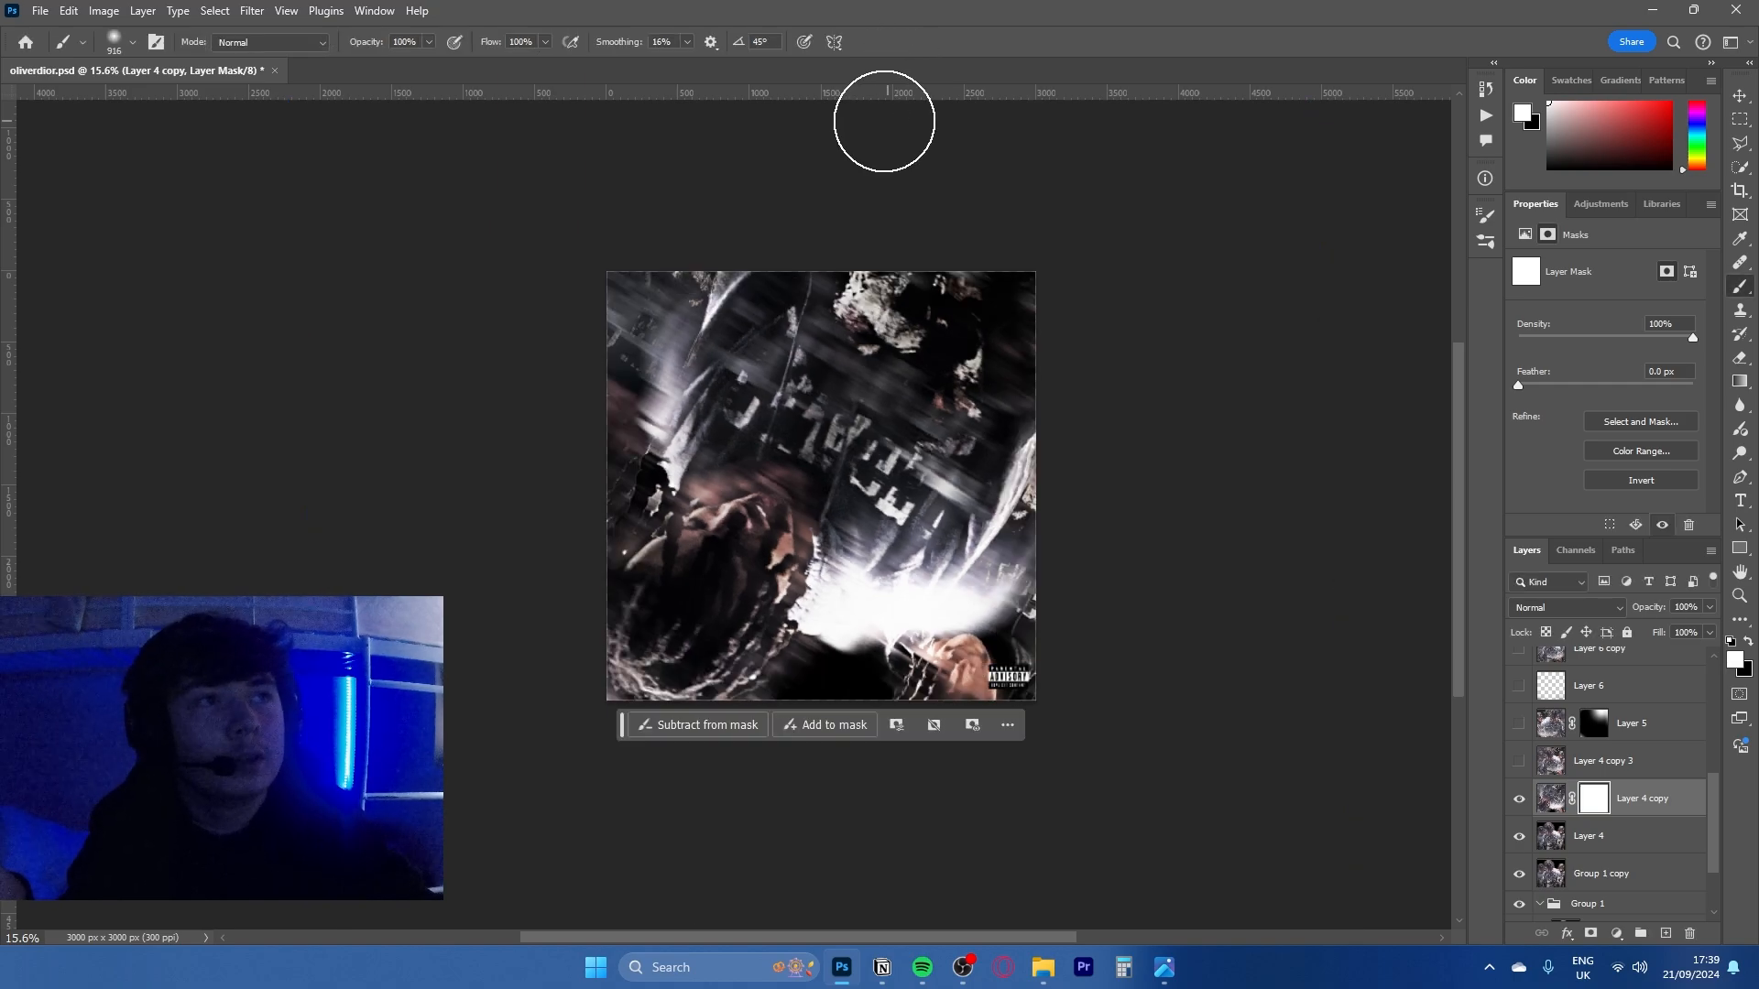
- Undo the white mask fill and the Normal blend mode change on Layer 4 copy
scroll(825, 511, "up", 3)
left_click_drag(848, 513, 777, 511)
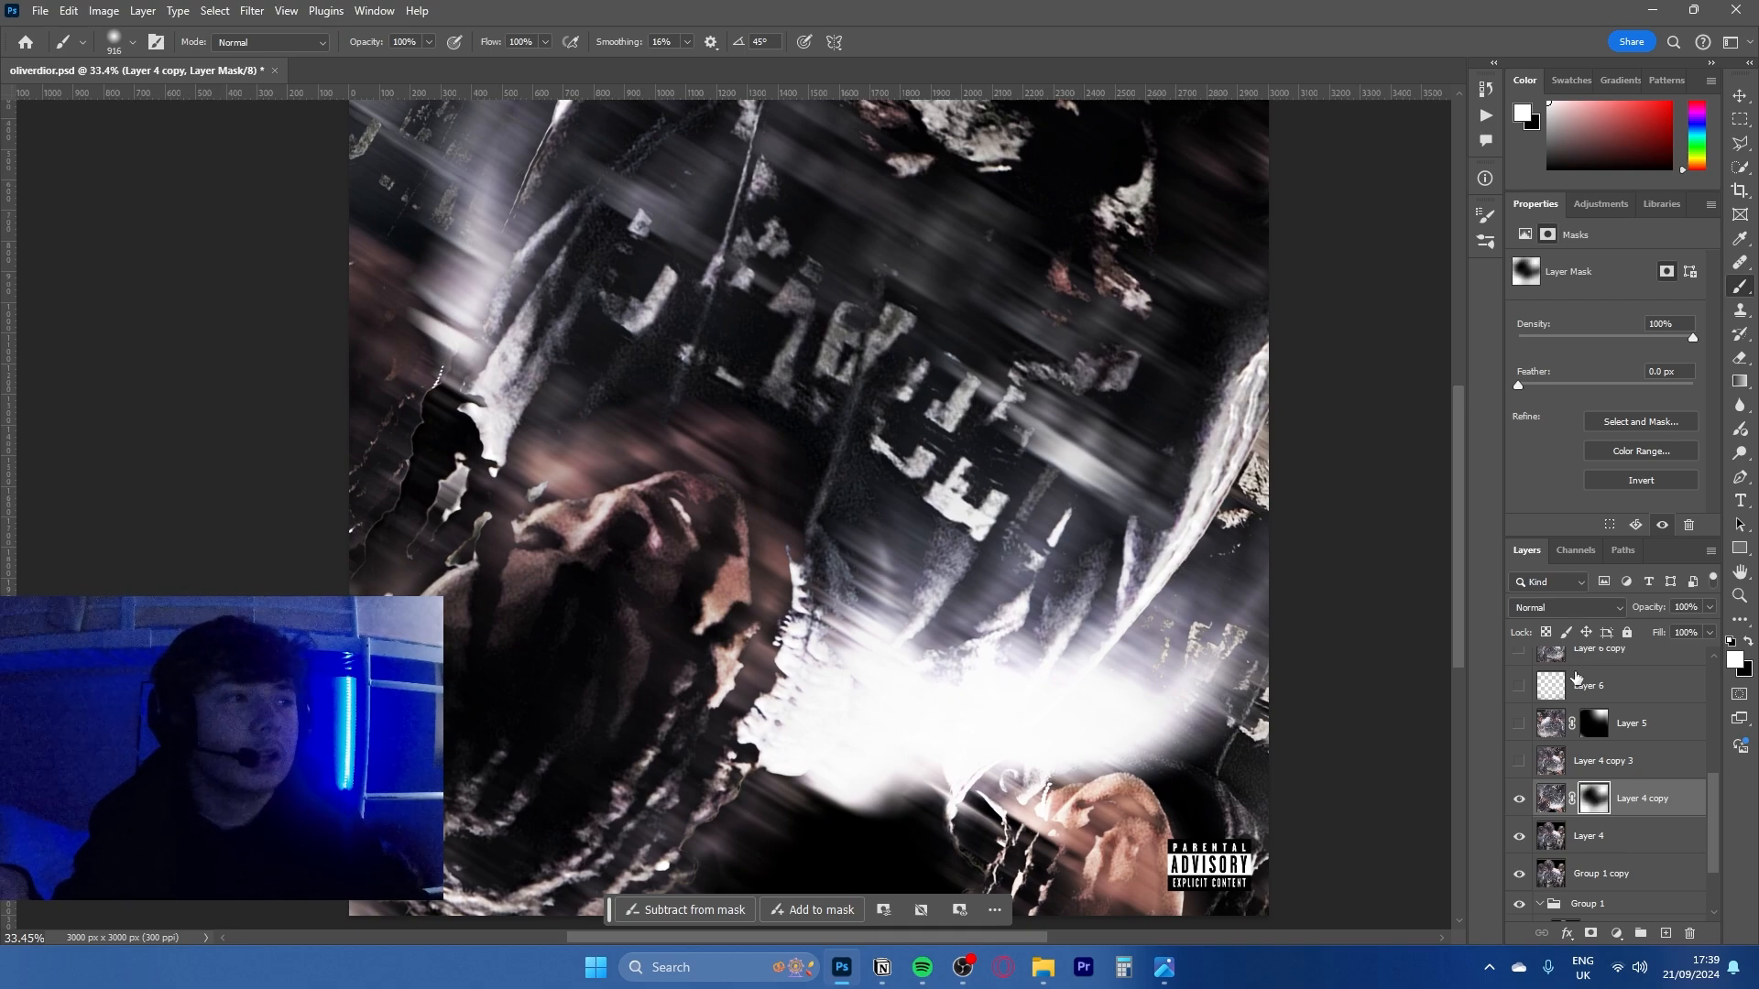
key("ctrl+z")
- Show the Vibrance 1, Brightness/Contrast 1, Exposure 1, Curves 1 and Gradient Map 2 adjustment layers in Group 2
scroll(1673, 722, "up", 3)
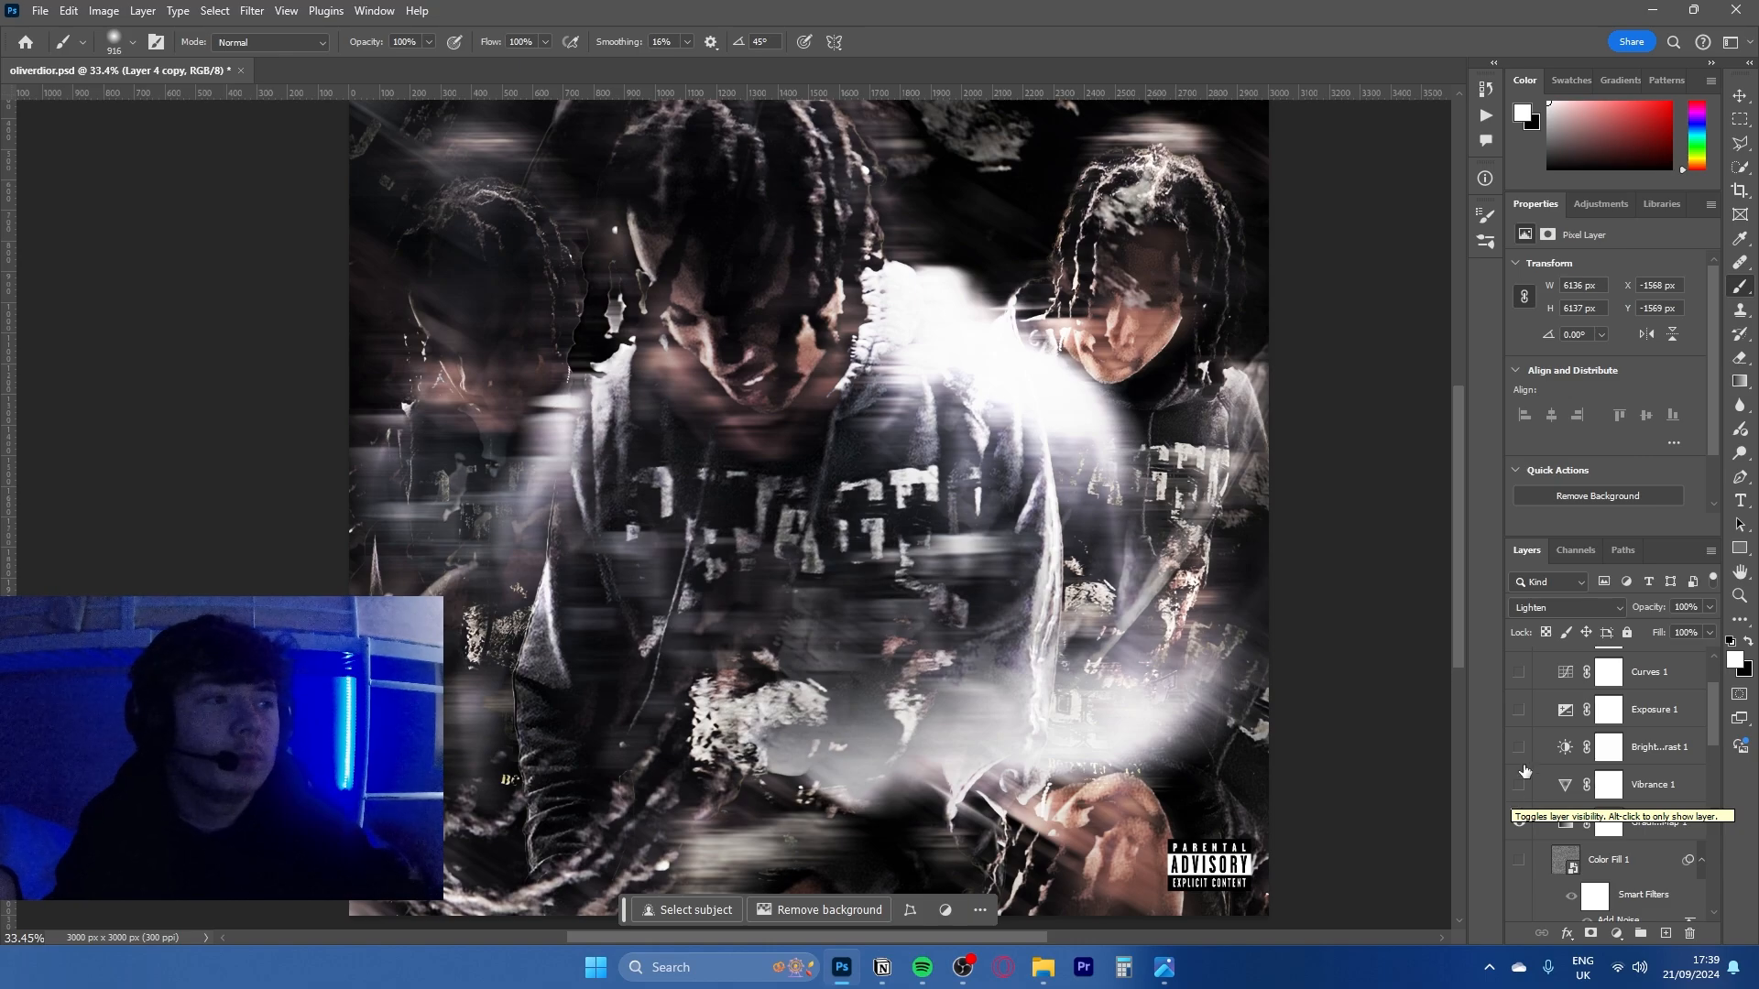
left_click(1520, 785)
left_click(1520, 747)
left_click(1520, 709)
scroll(1563, 794, "up", 1)
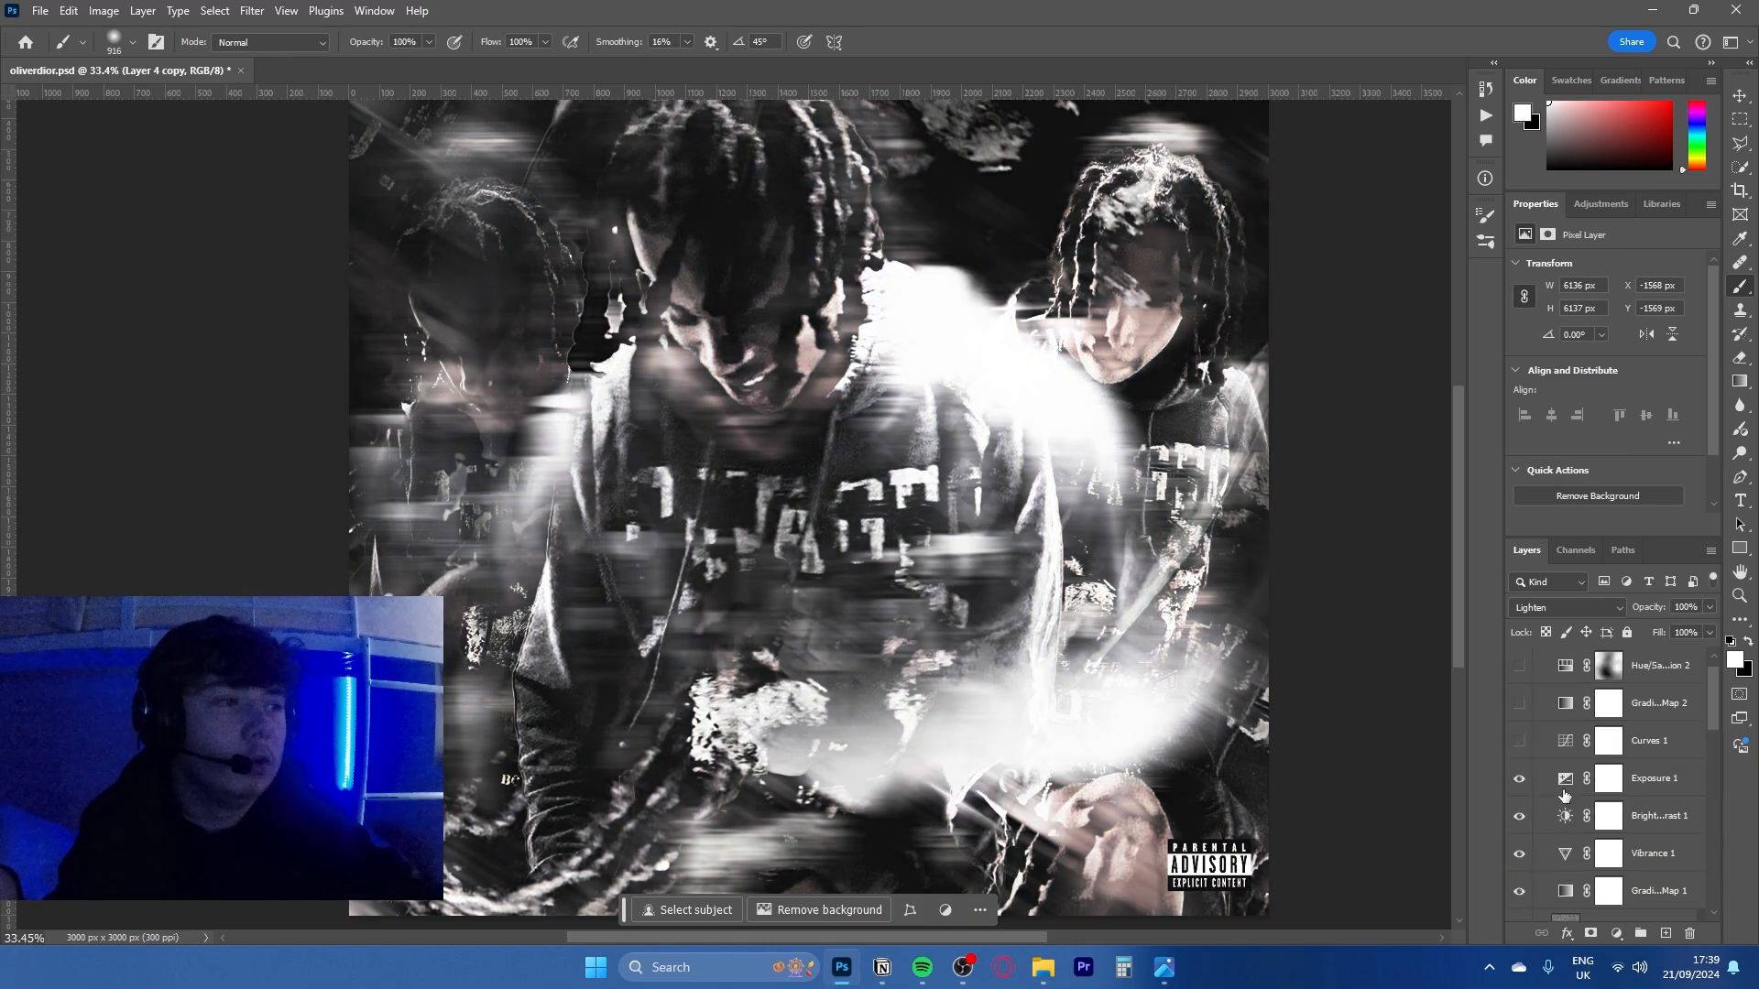
scroll(1565, 795, "up", 1)
left_click(1520, 763)
left_click(1520, 726)
left_click(1520, 689)
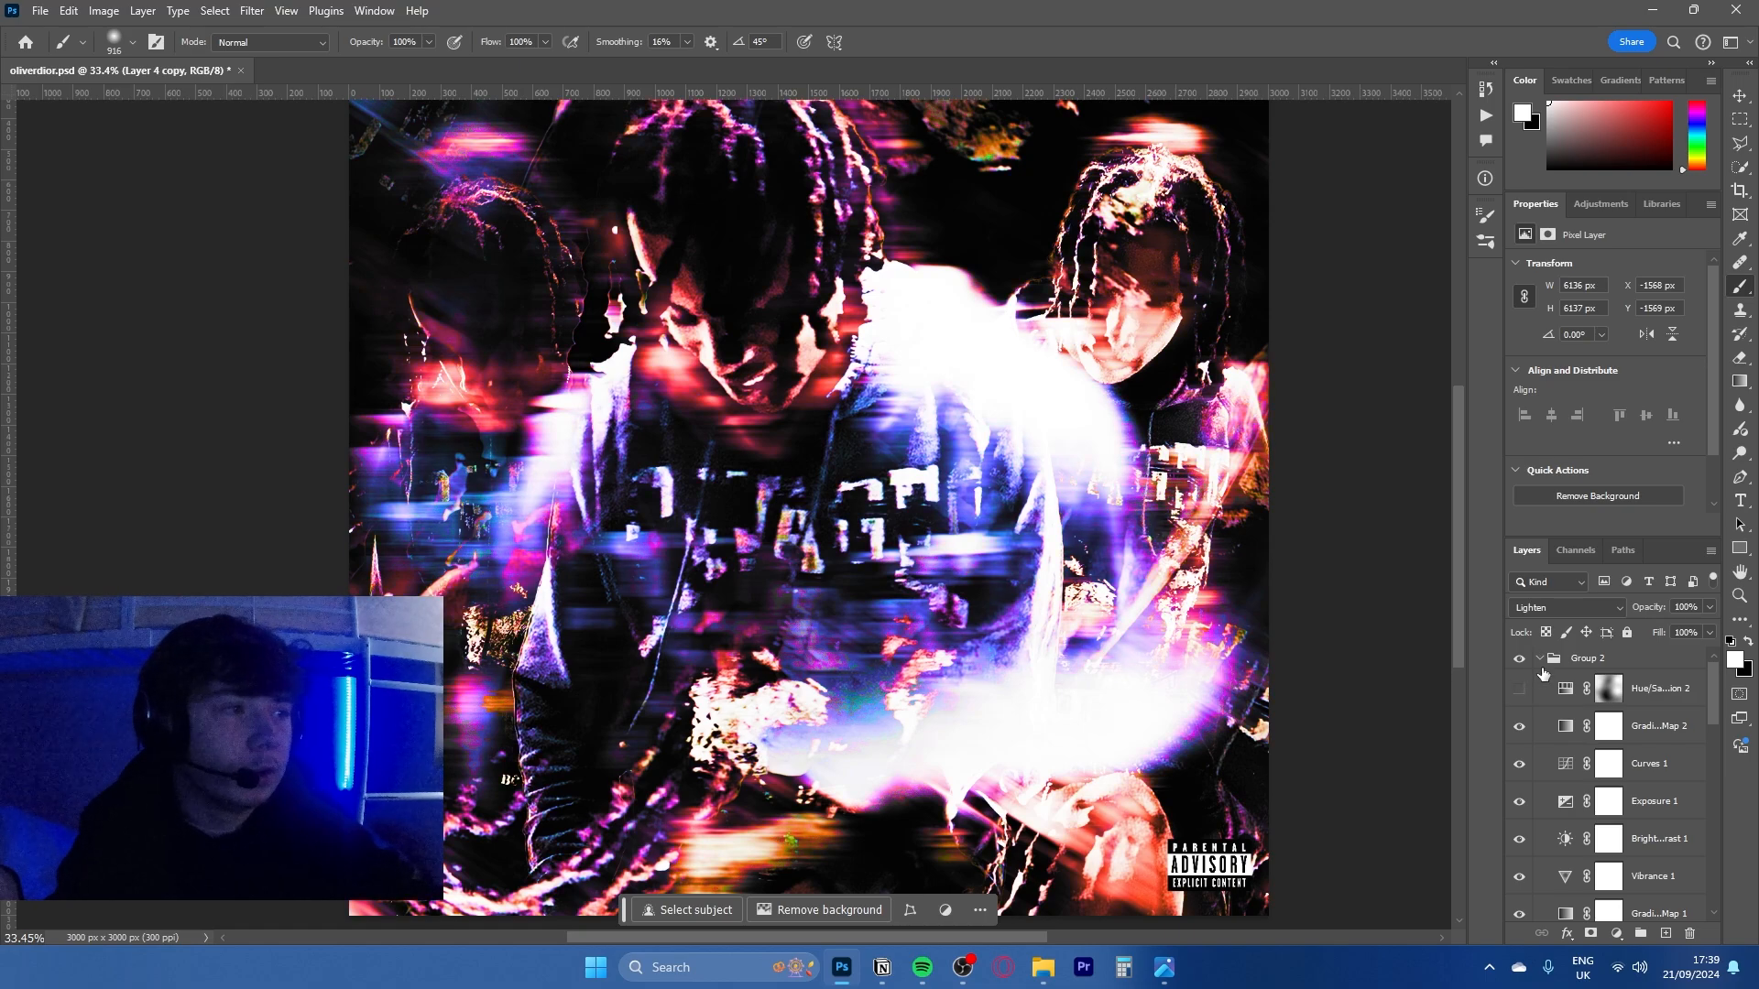
- Collapse Group 2, then make Layer 4 copy 3 visible and select it
left_click(1551, 660)
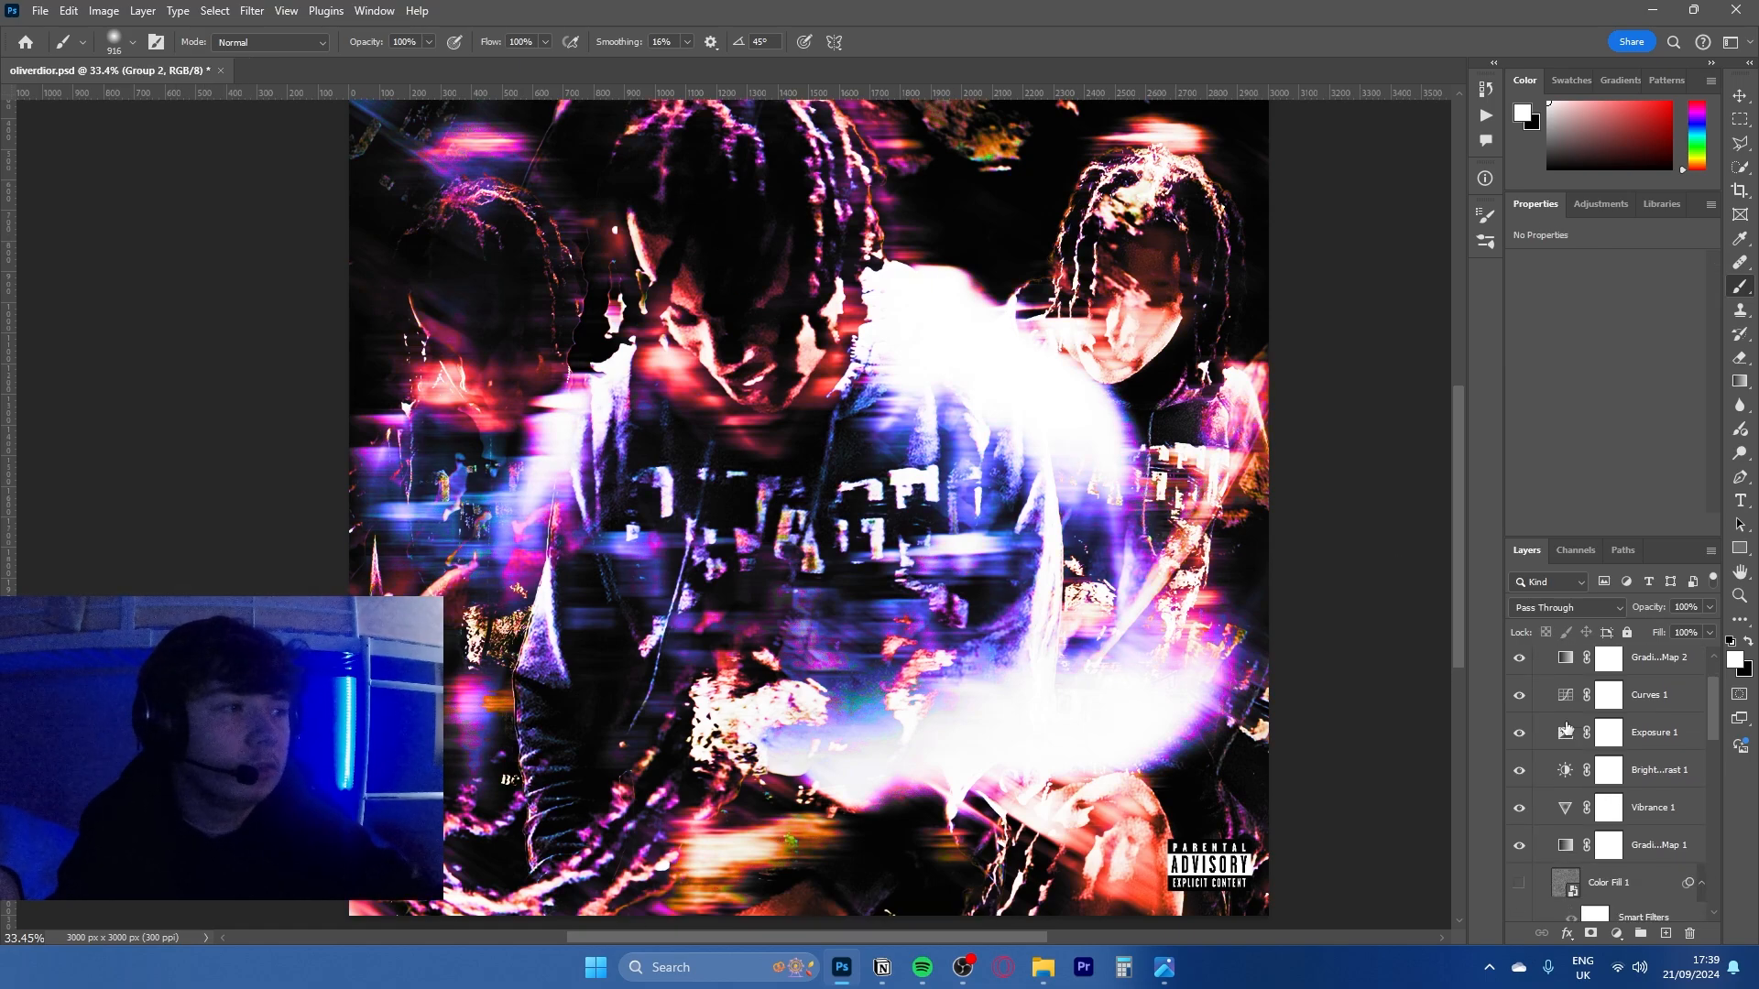
left_click(1542, 659)
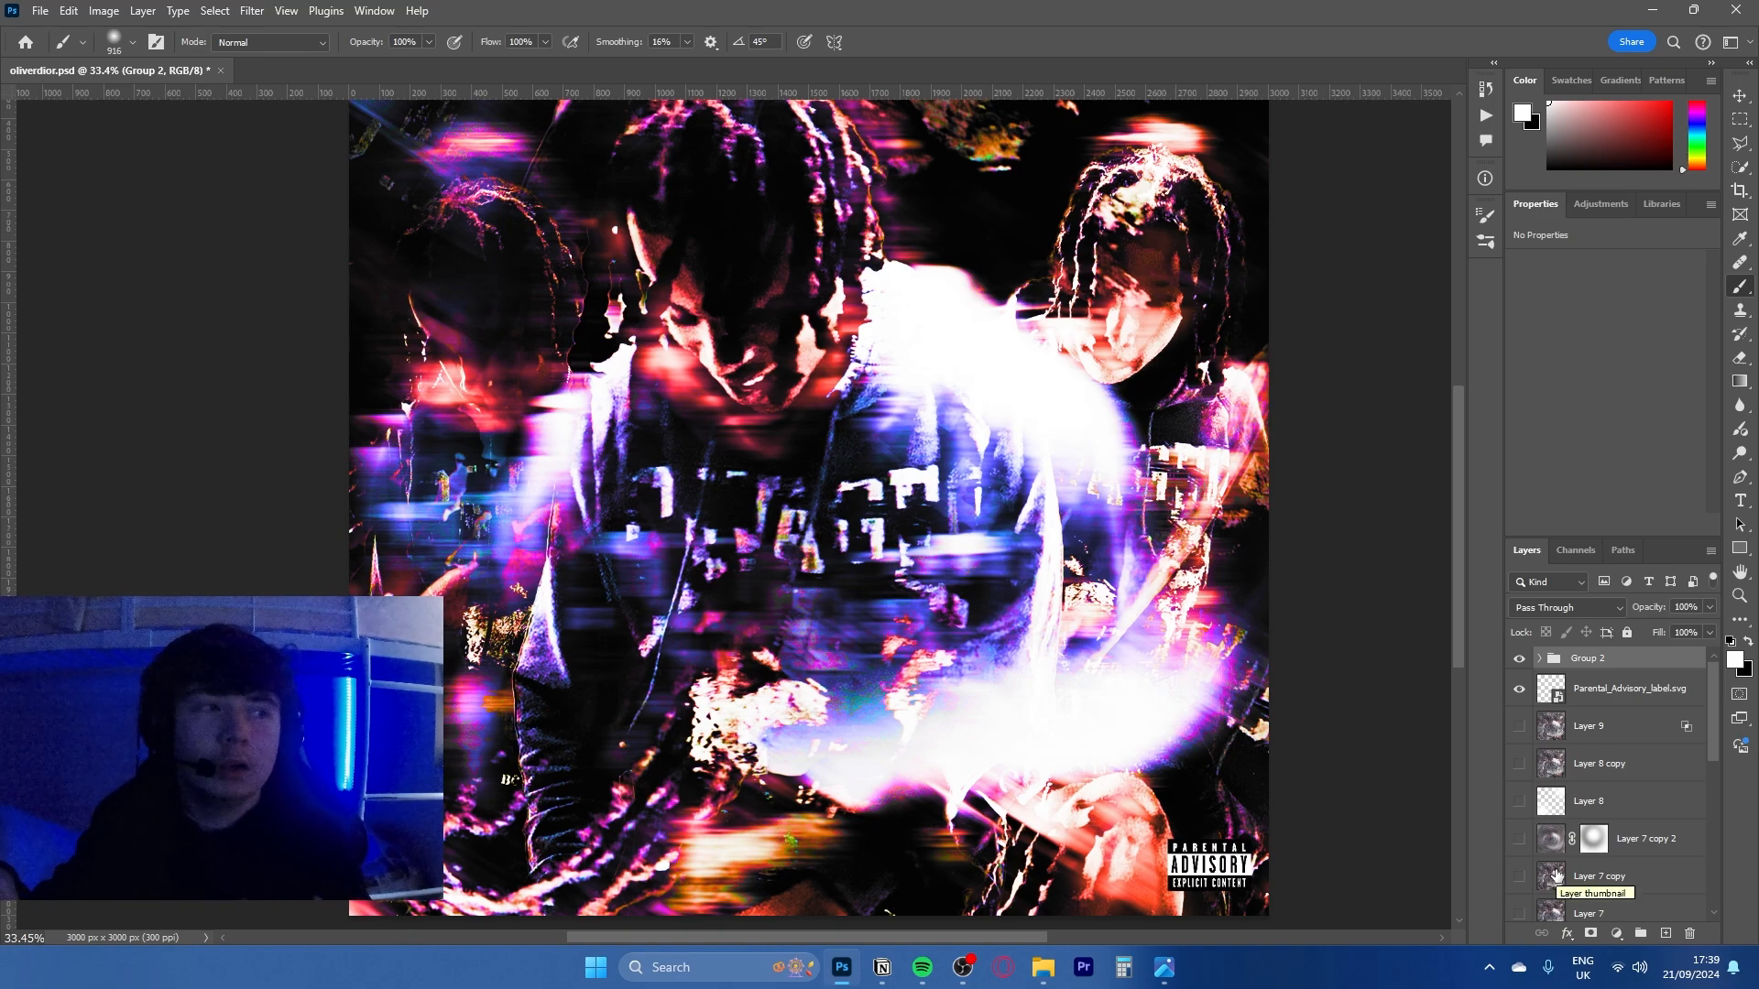
scroll(1555, 876, "down", 5)
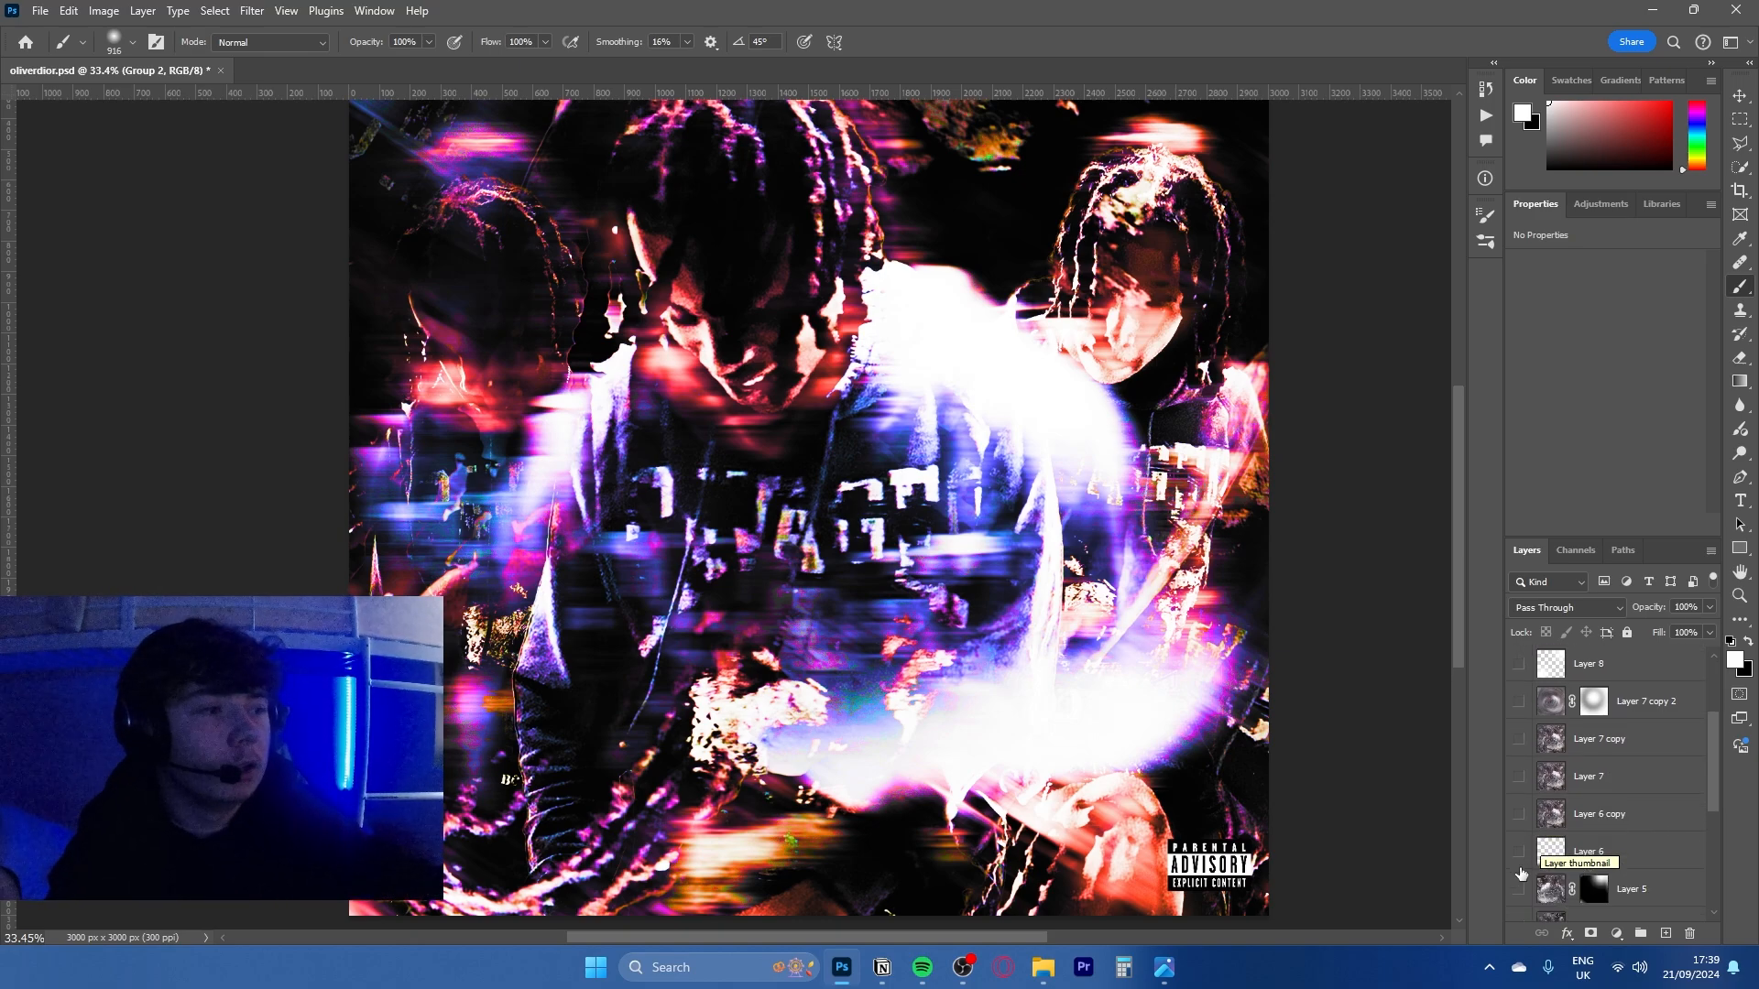
scroll(1513, 823, "down", 2)
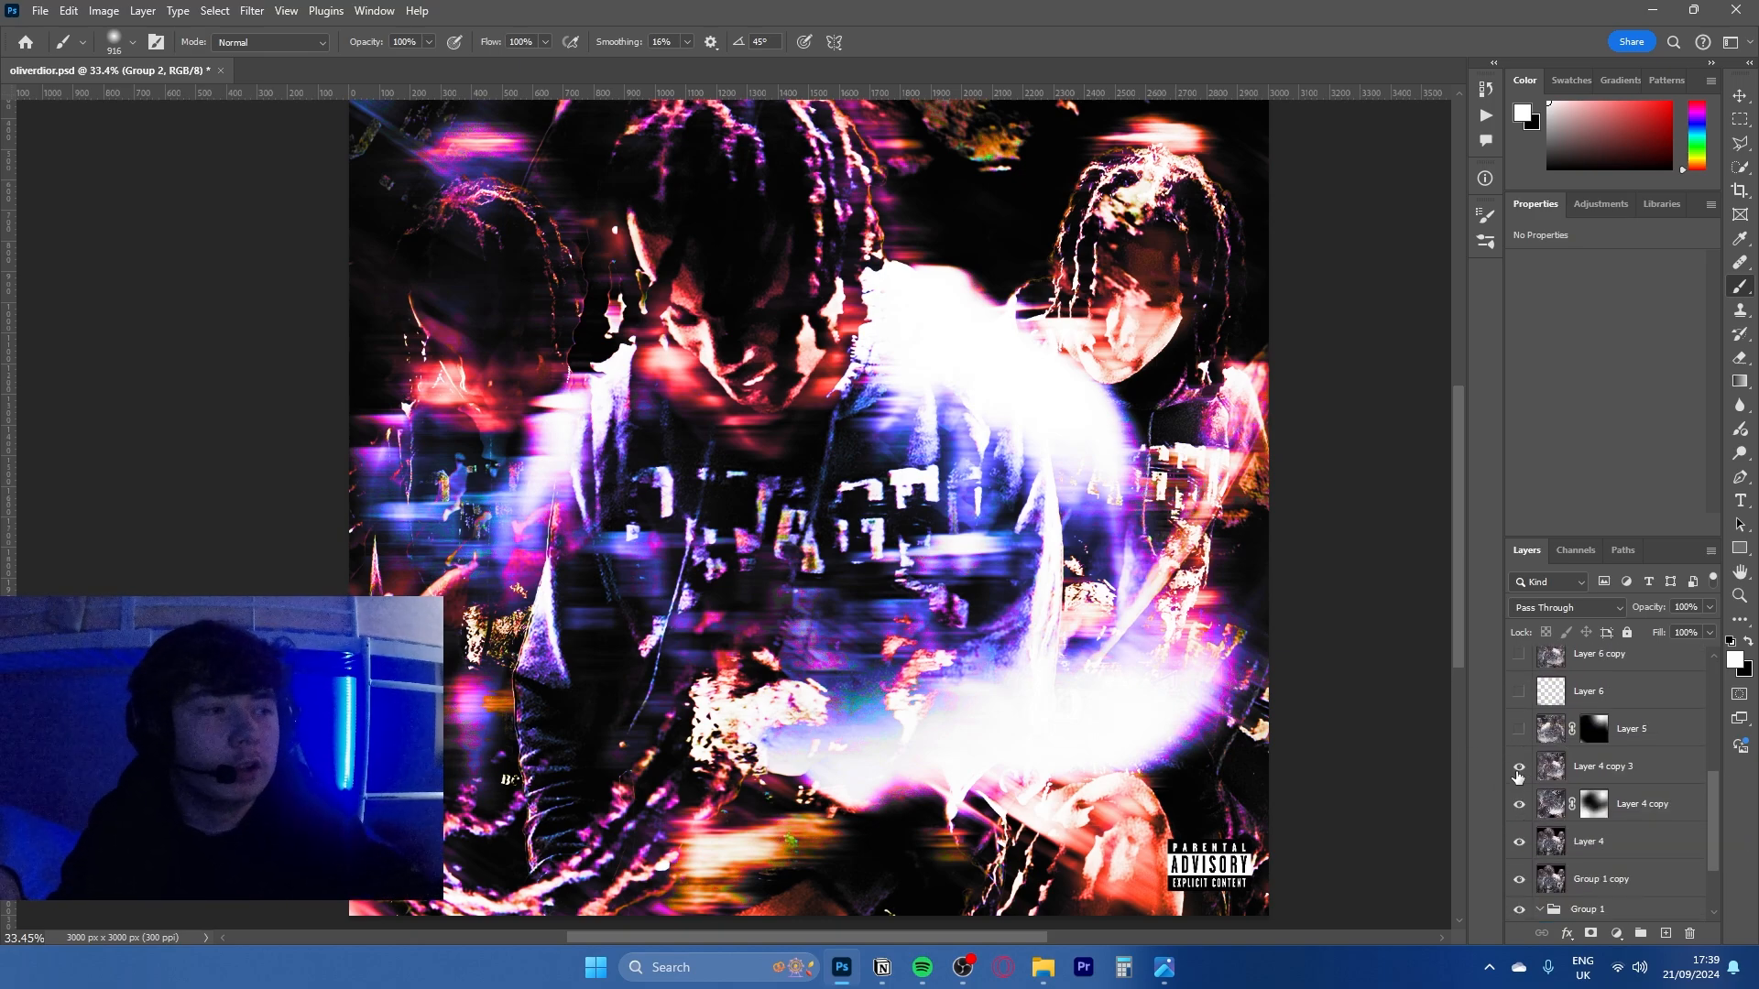
left_click(1609, 767)
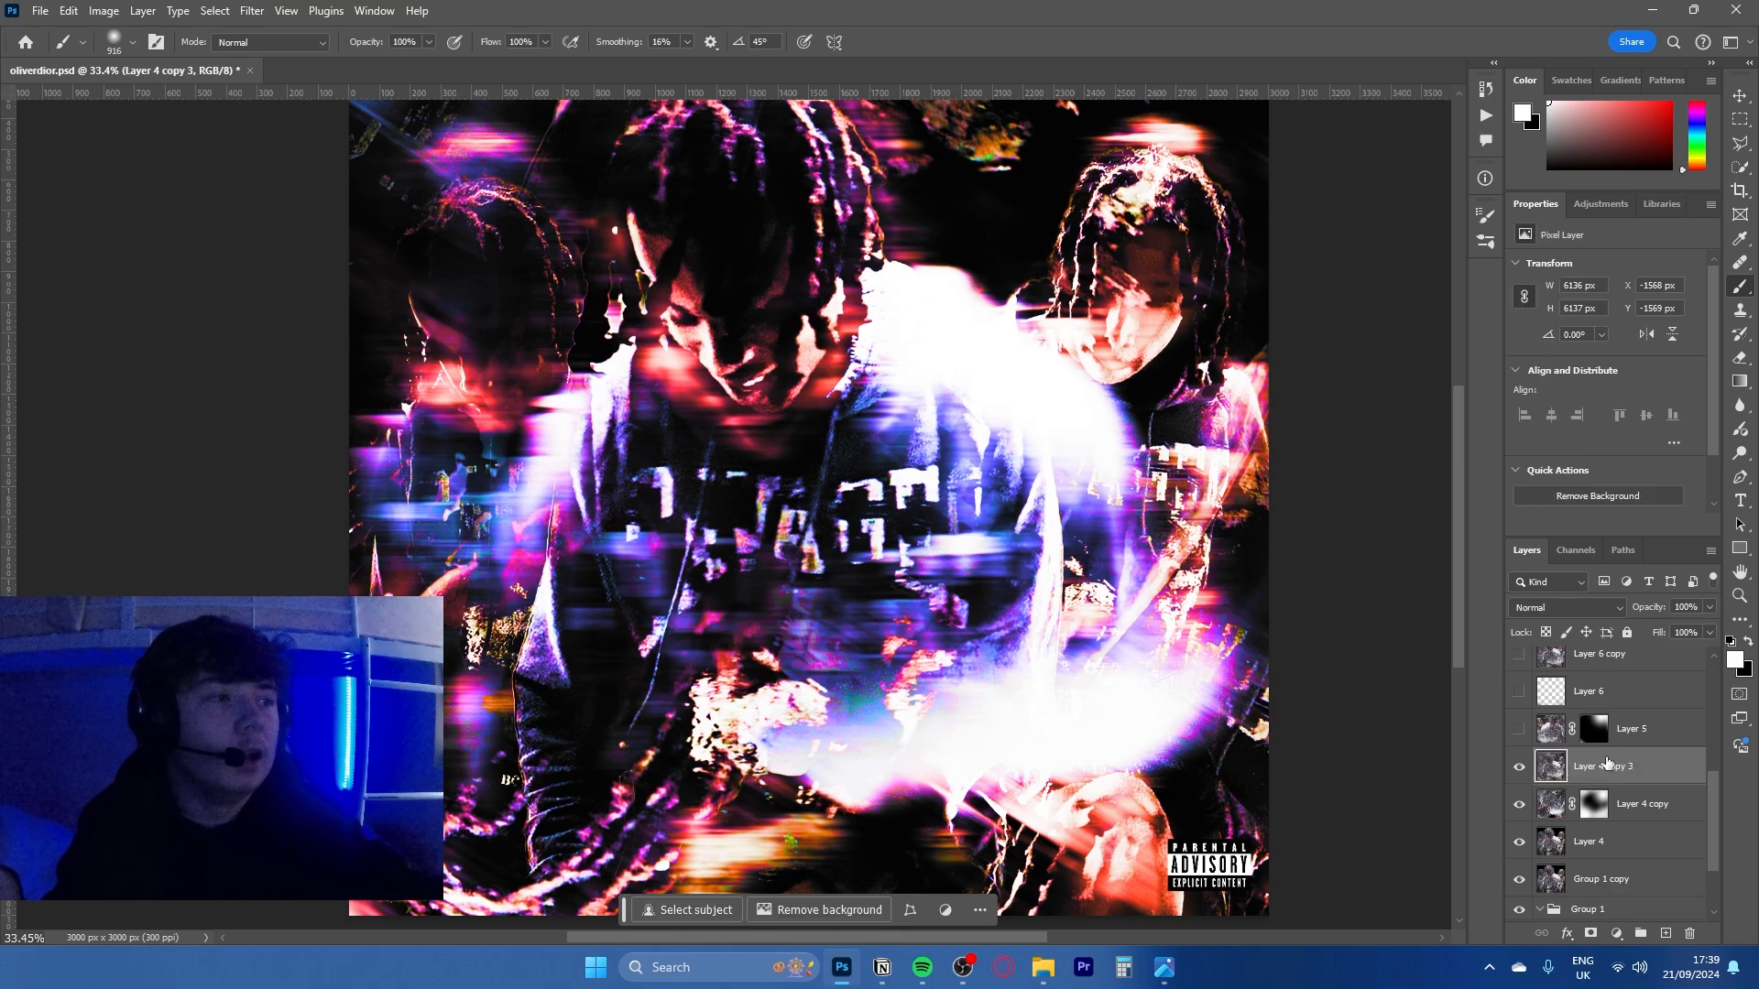
- Select Layer 4 copy together with Layer 4, and return to Layer 4 copy 3 alone
left_click(1630, 807)
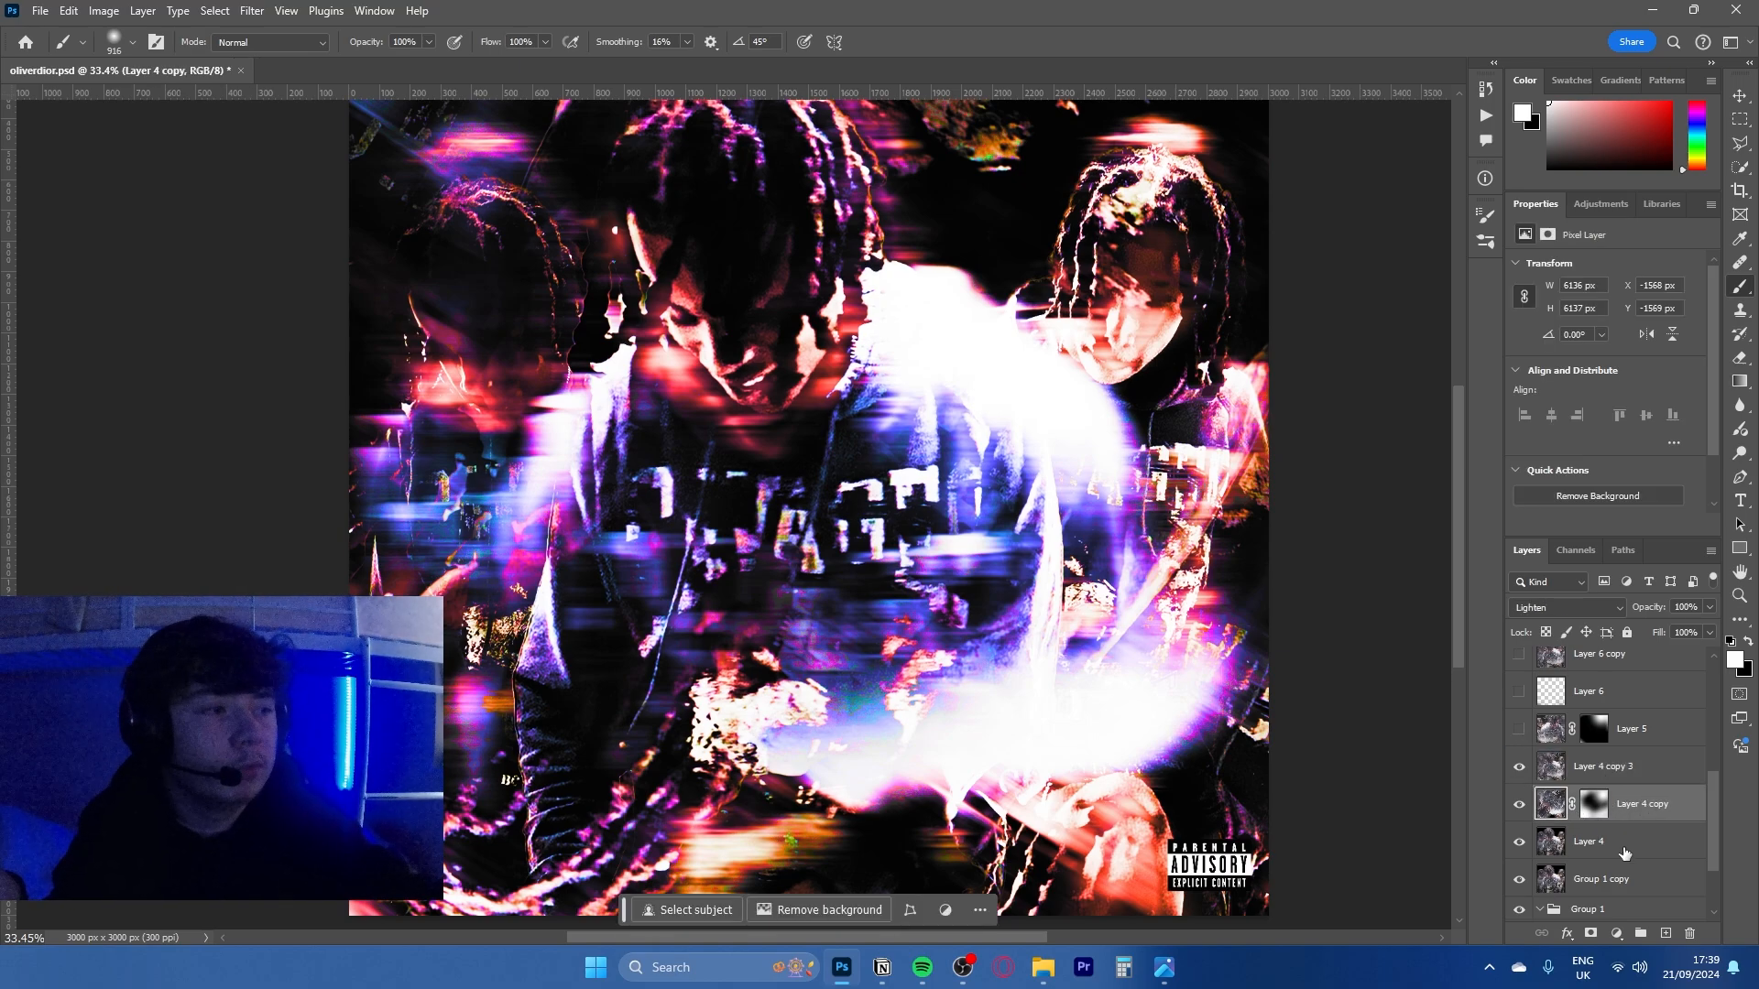
left_click(1572, 839, "ctrl")
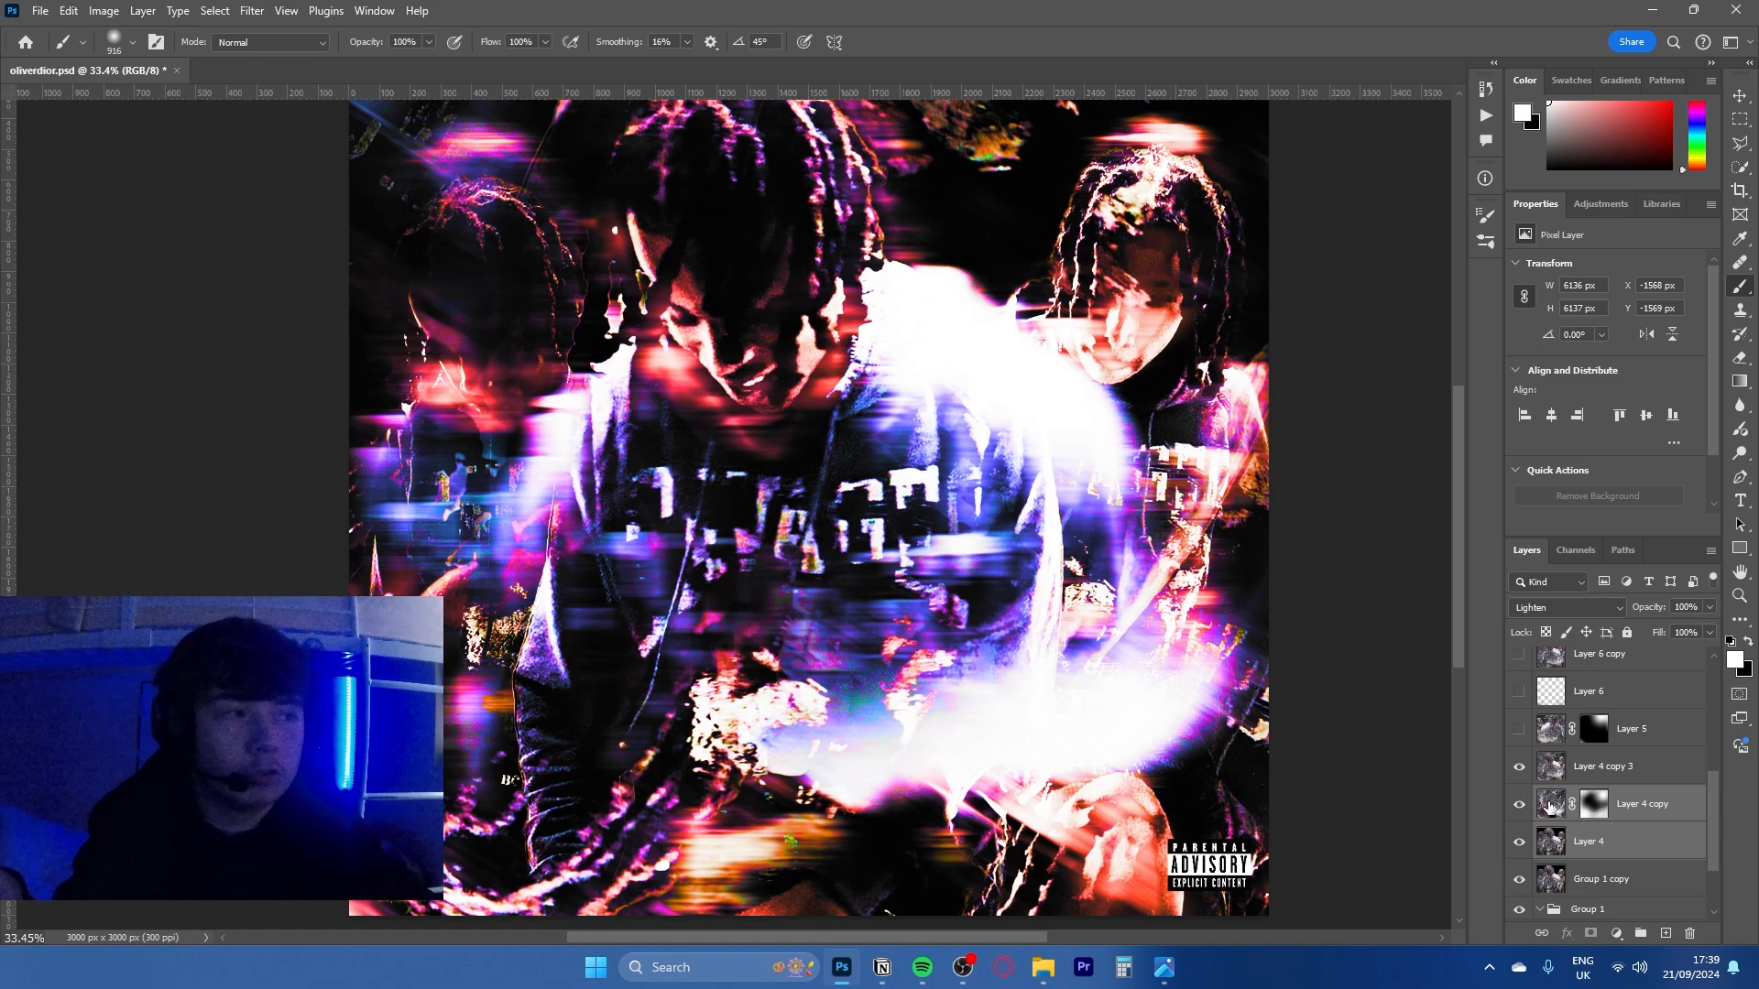
left_click(1594, 766)
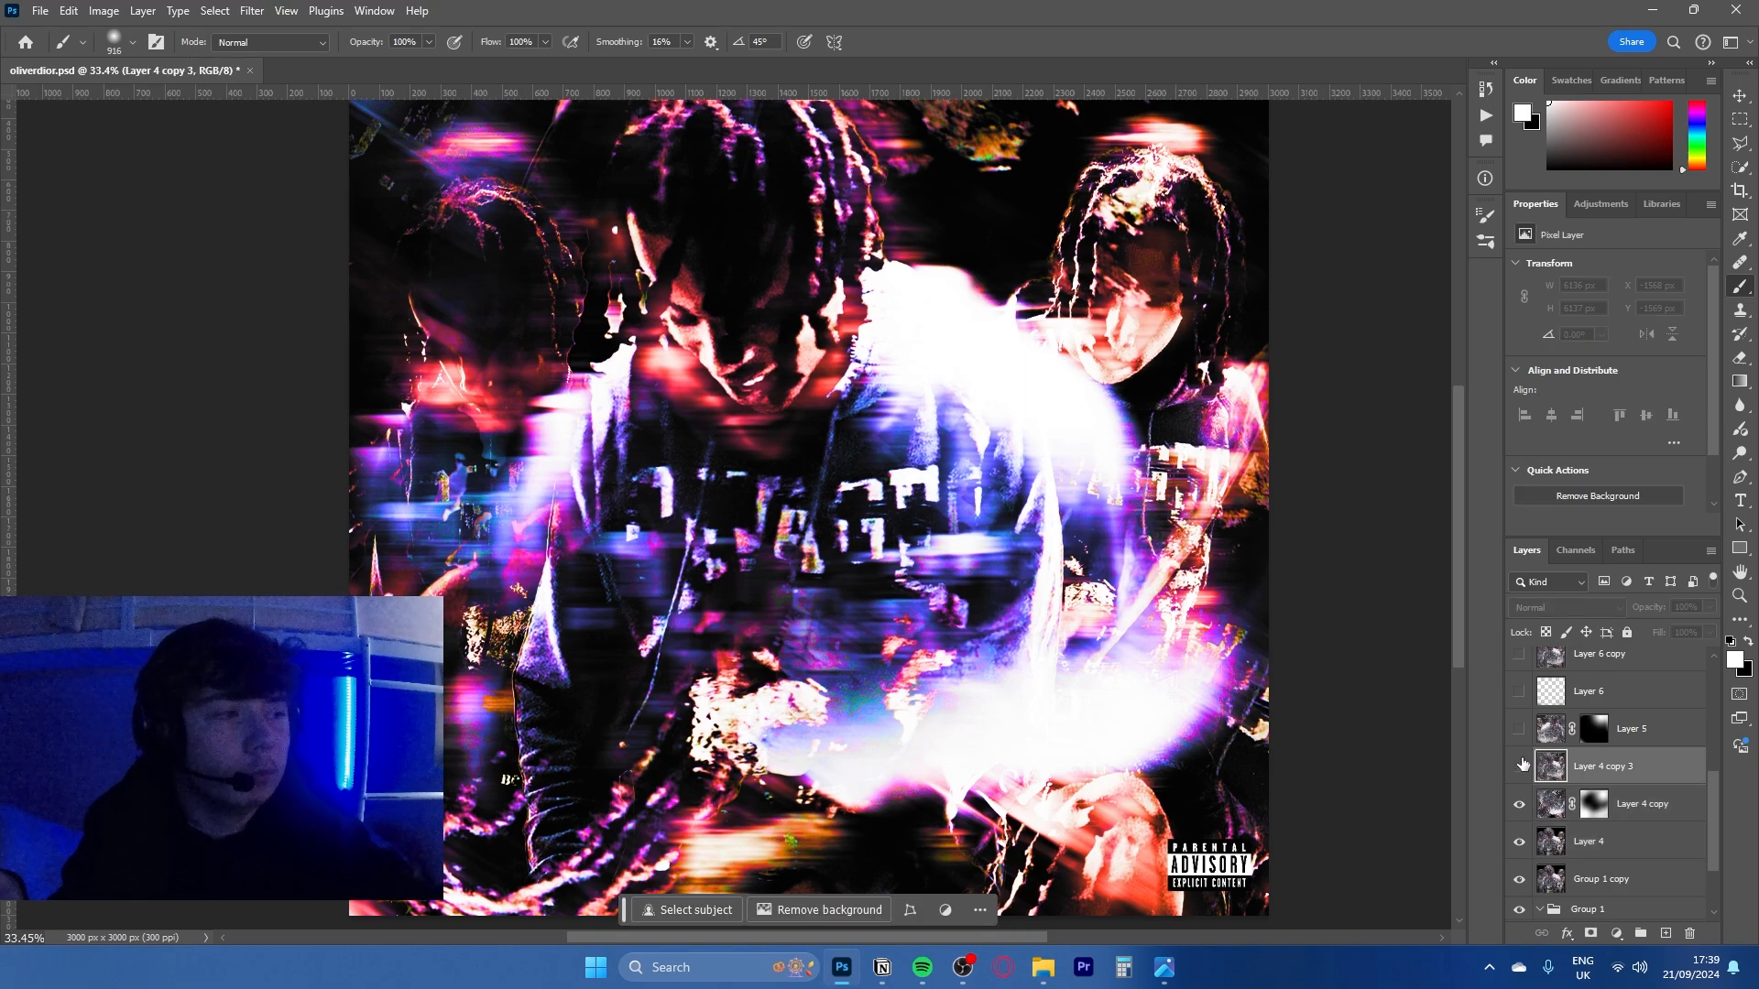
- Select Layer 5 and toggle its visibility to compare its effect, leaving it shown
left_click(1519, 728)
left_click(1647, 726)
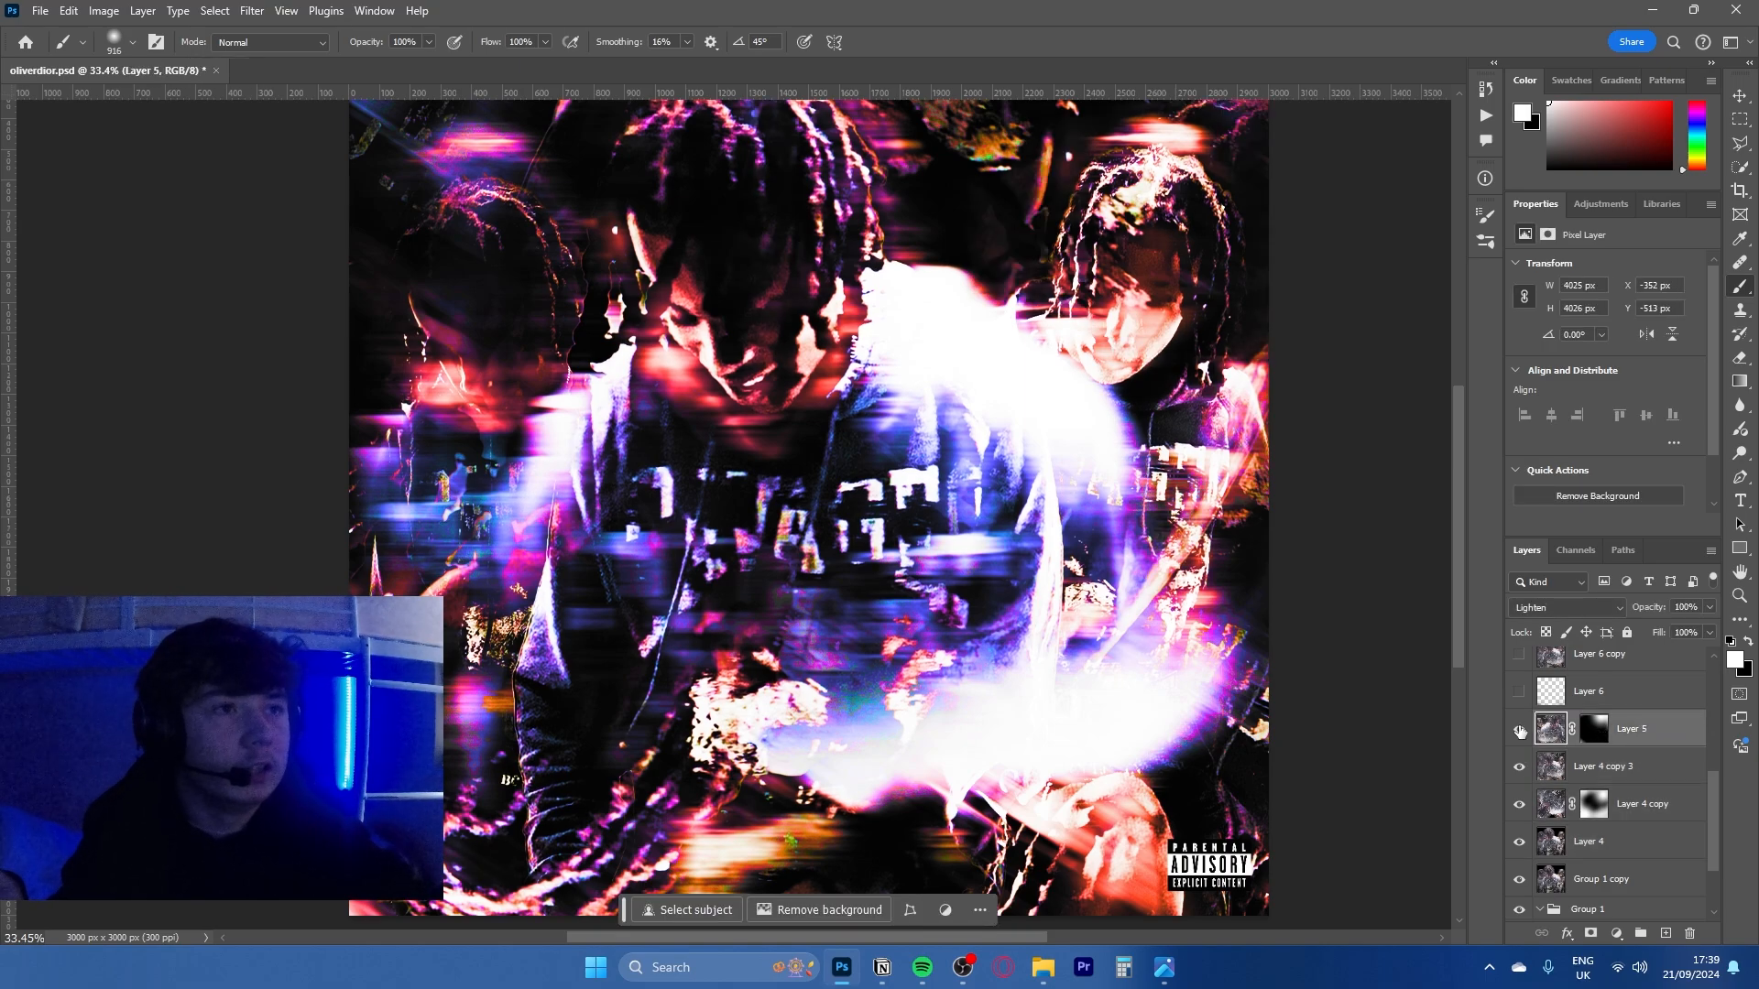
left_click(1519, 729)
left_click_drag(1260, 532, 1201, 625)
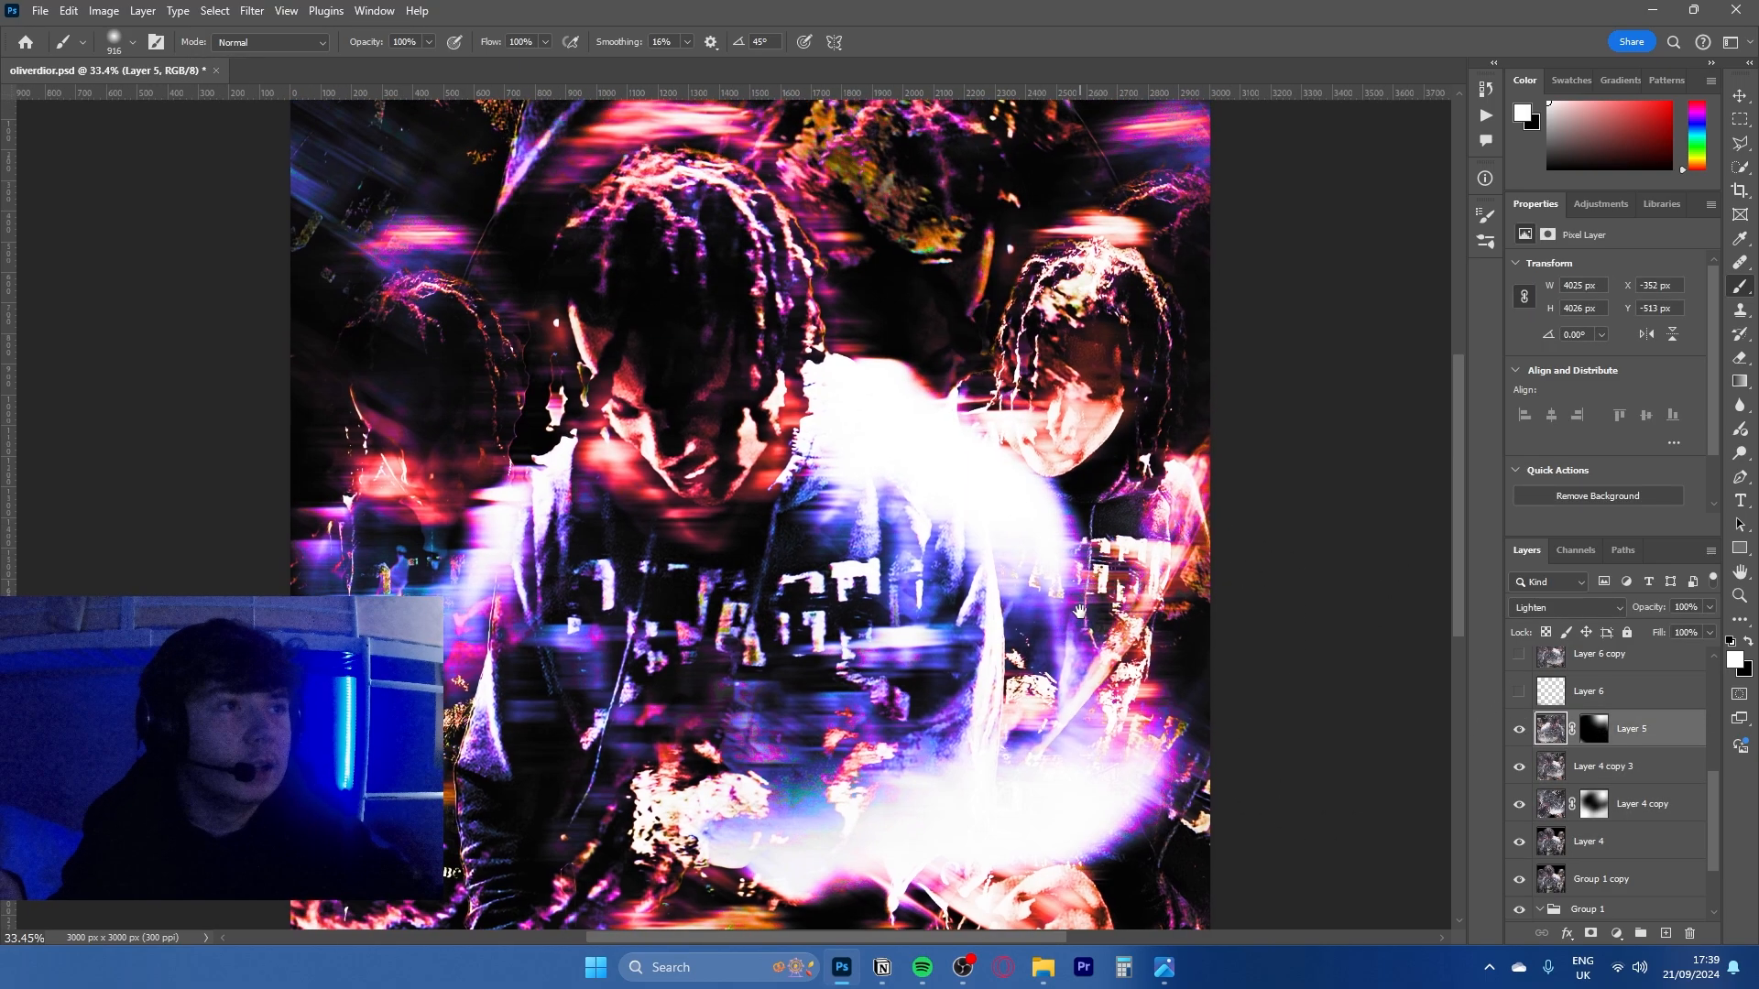
- Set Layer 5's blend mode to Normal and fill its layer mask with white
left_click(1594, 729)
left_click(1567, 608)
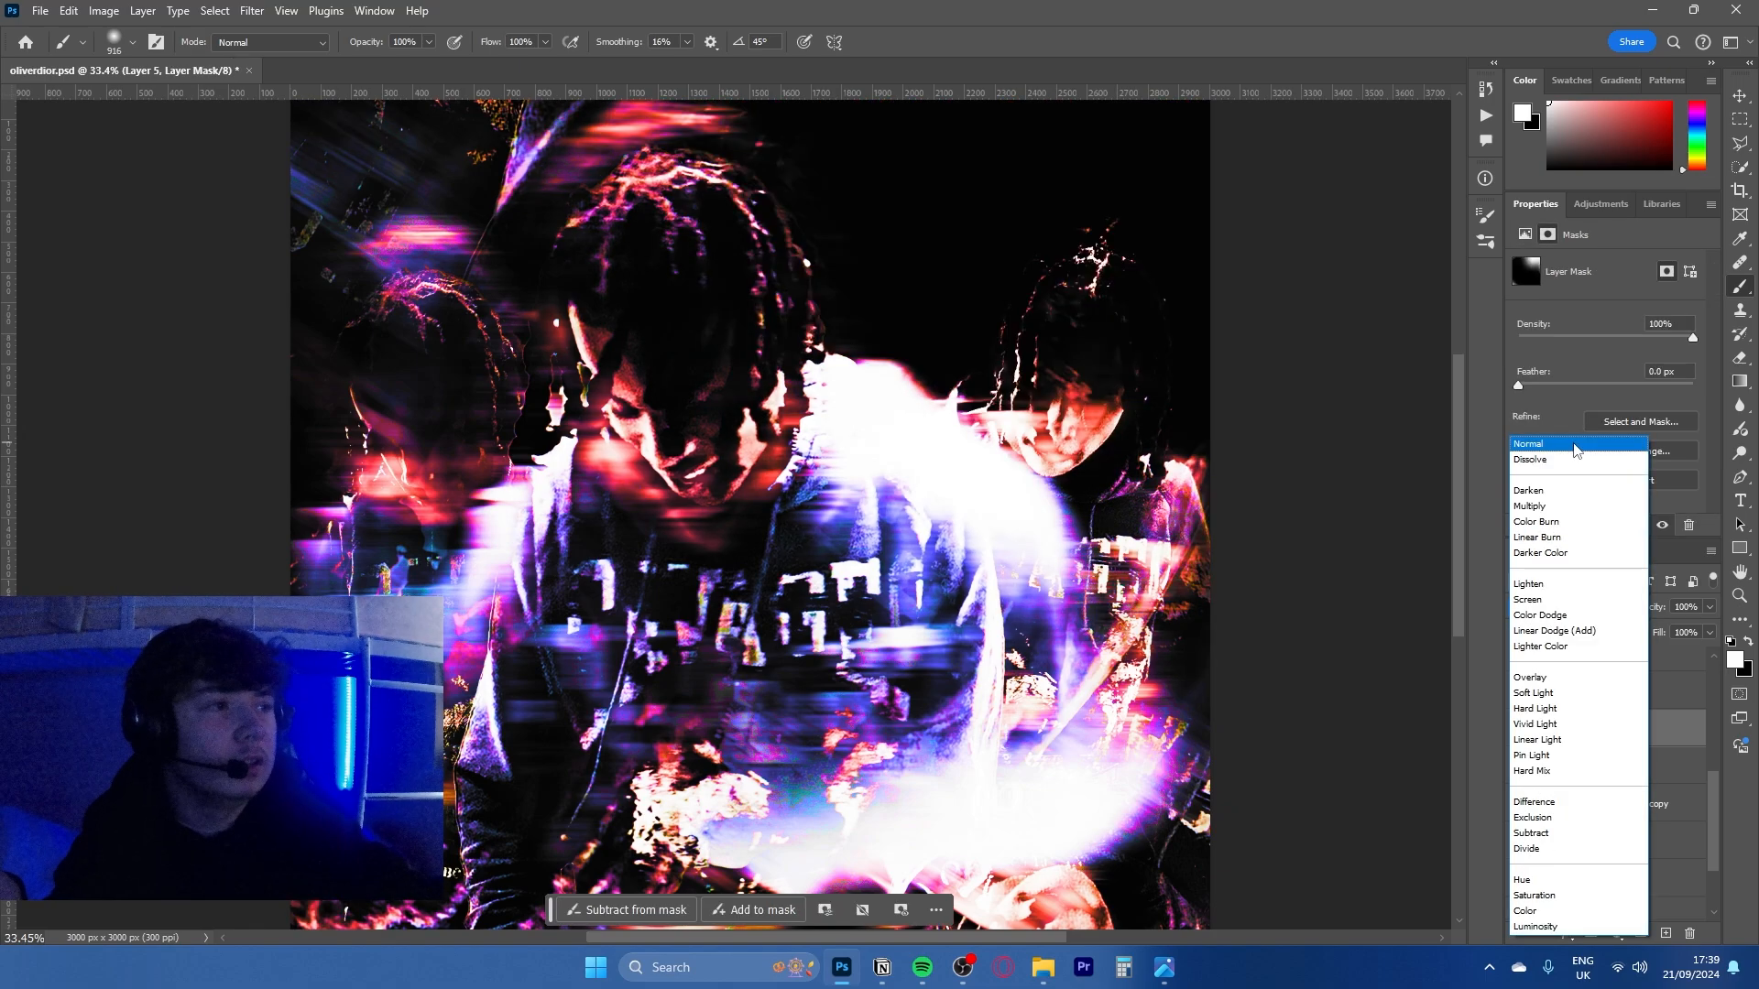
left_click(1570, 448)
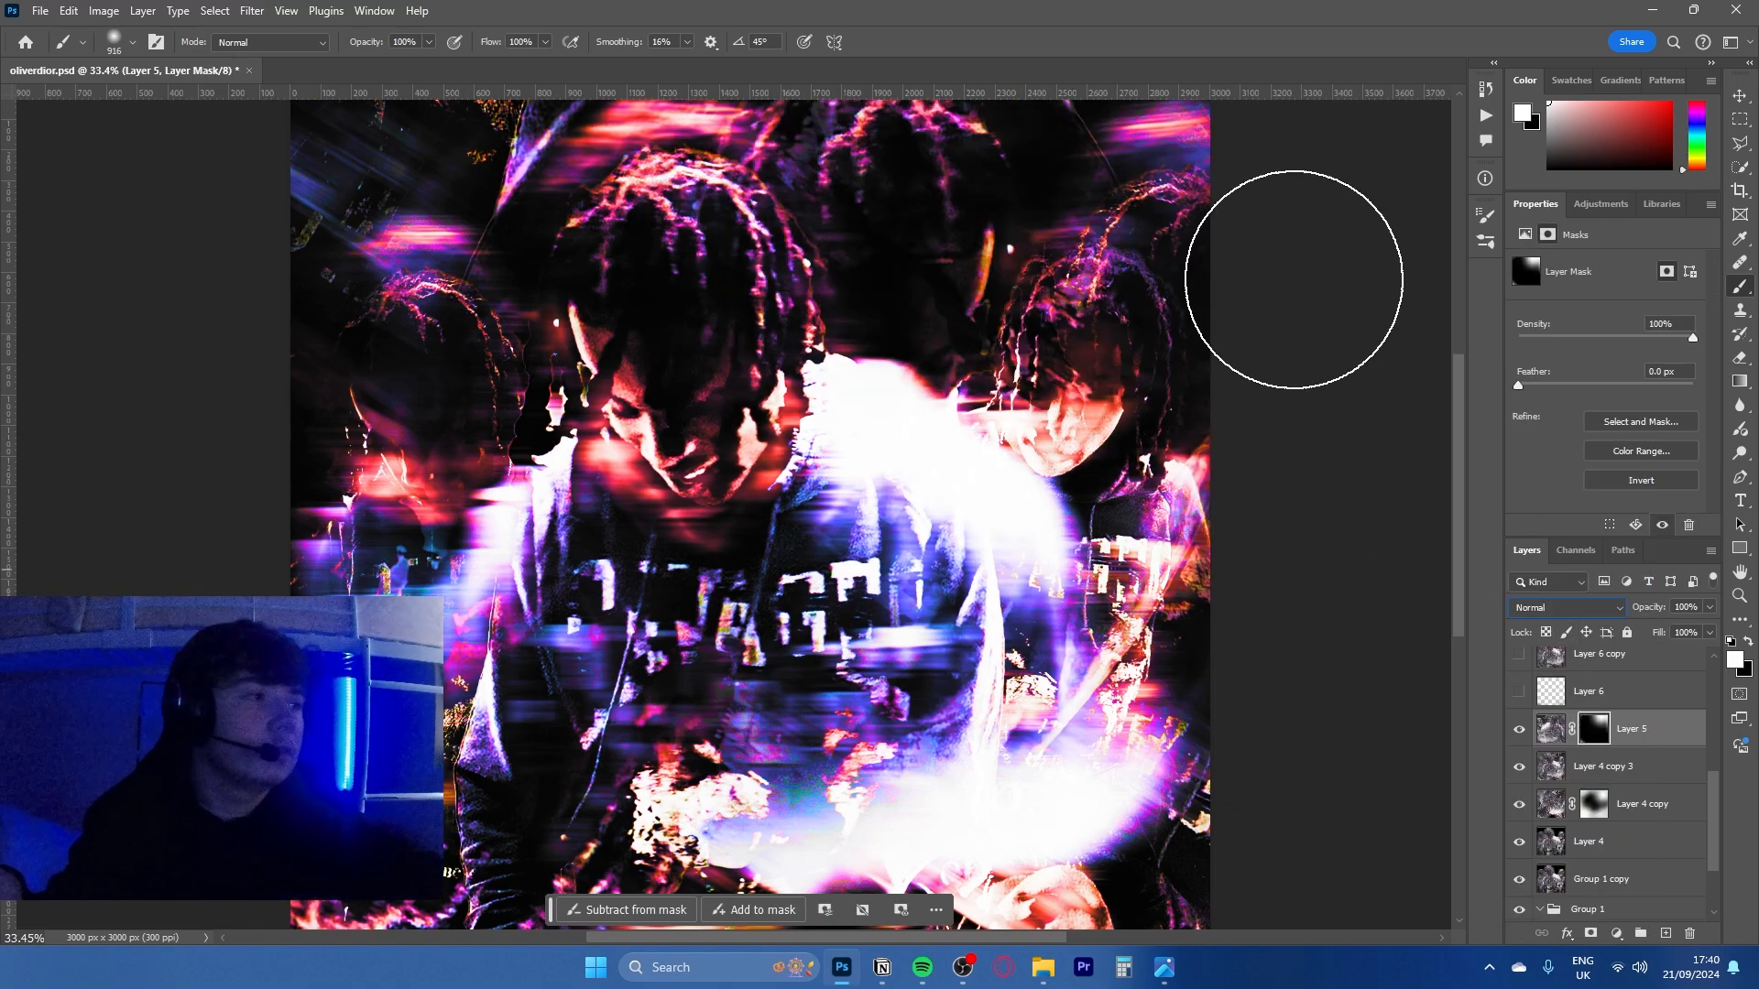
key("alt+BackSpace")
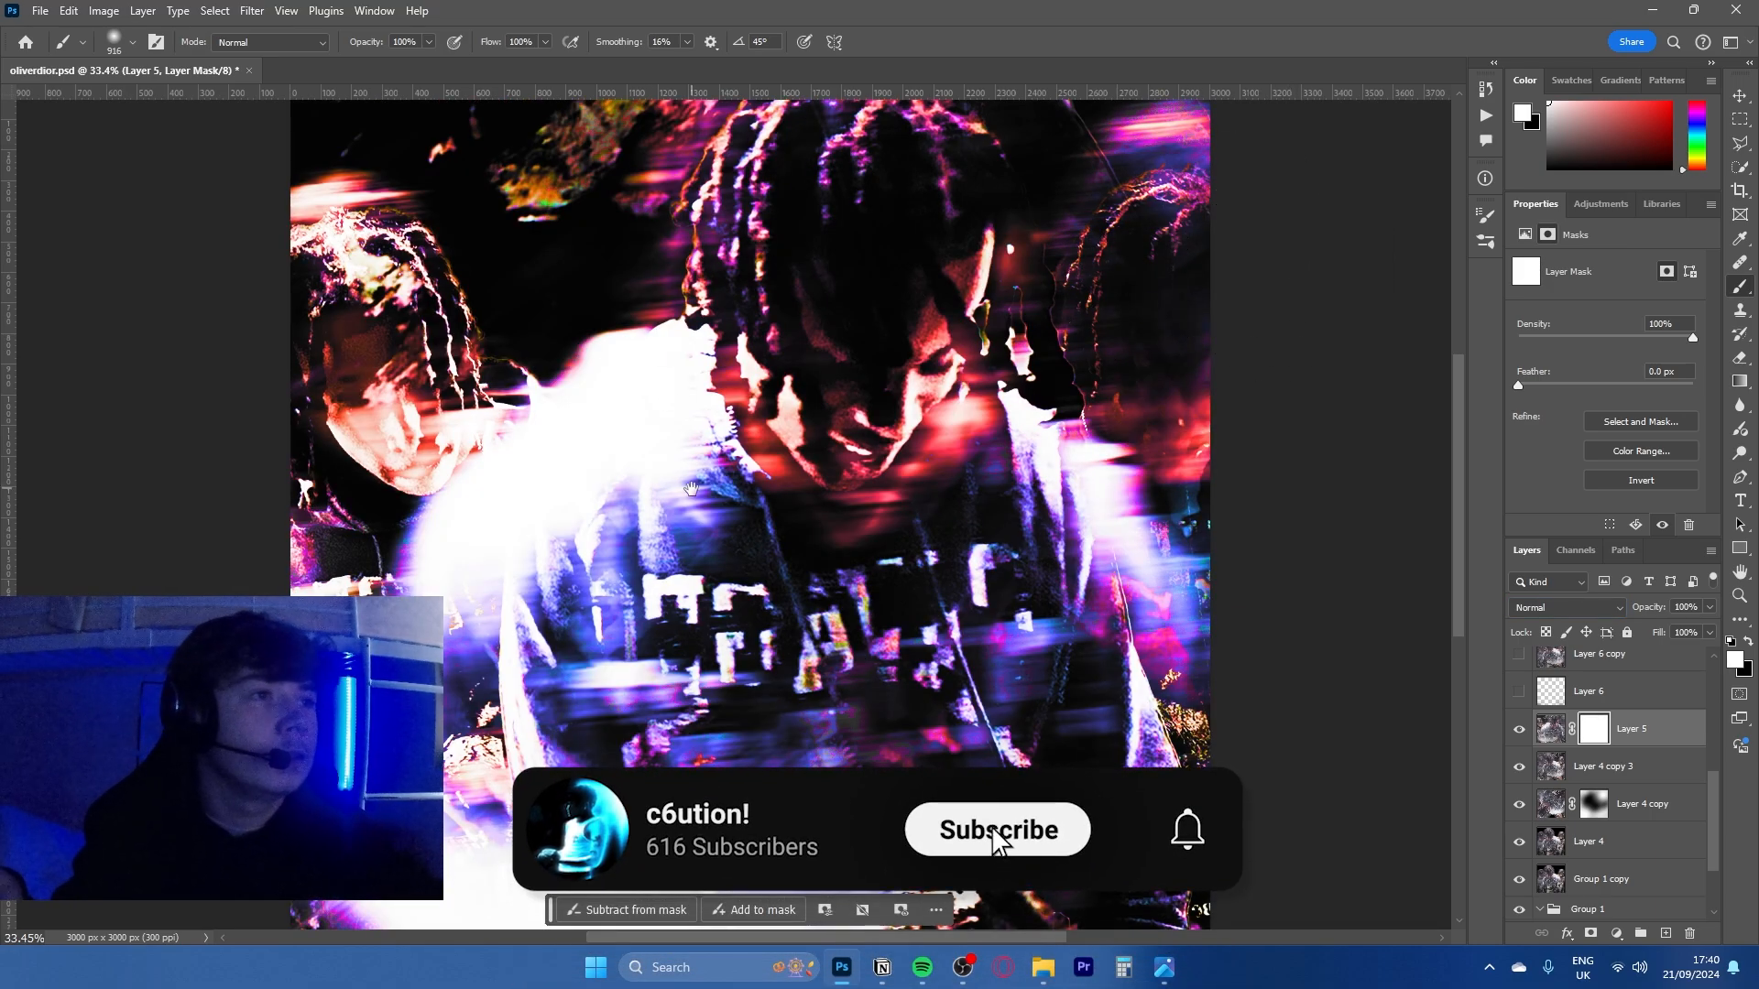
left_click_drag(692, 490, 621, 621)
left_click_drag(577, 538, 518, 536)
left_click_drag(531, 531, 537, 461)
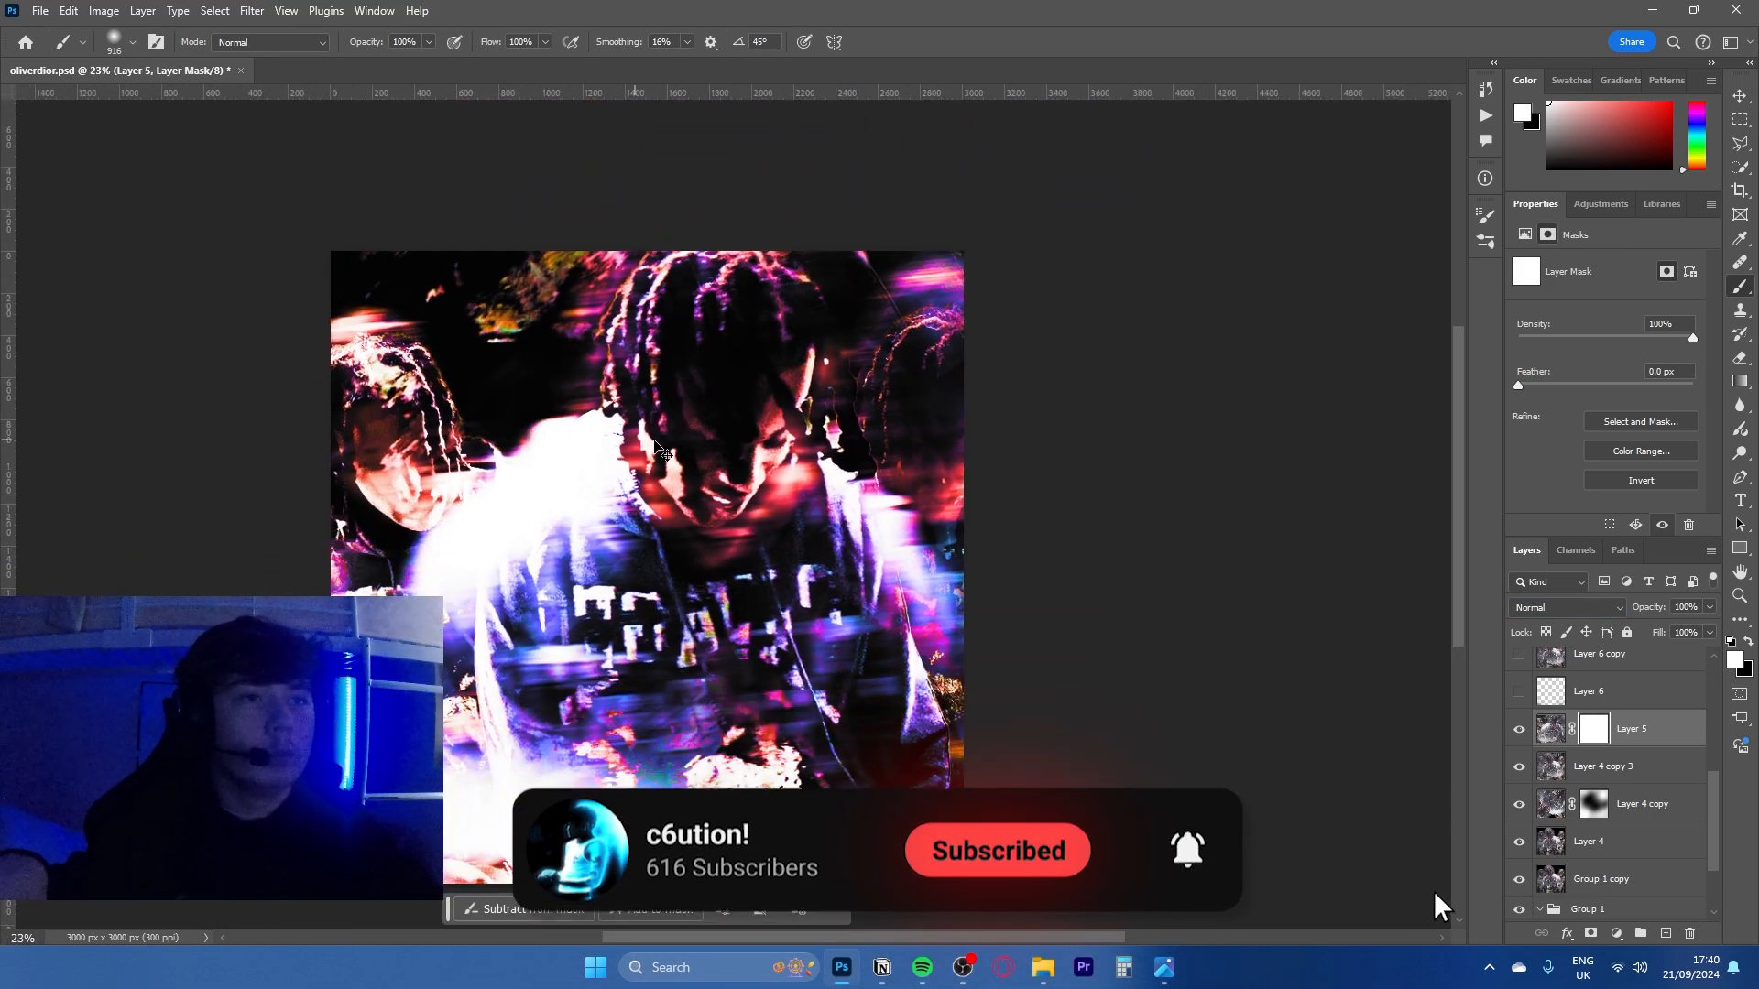
- Try flipping Layer 5 horizontally and back and enlarging it, and cancel the transform
key("ctrl+t")
right_click(708, 491)
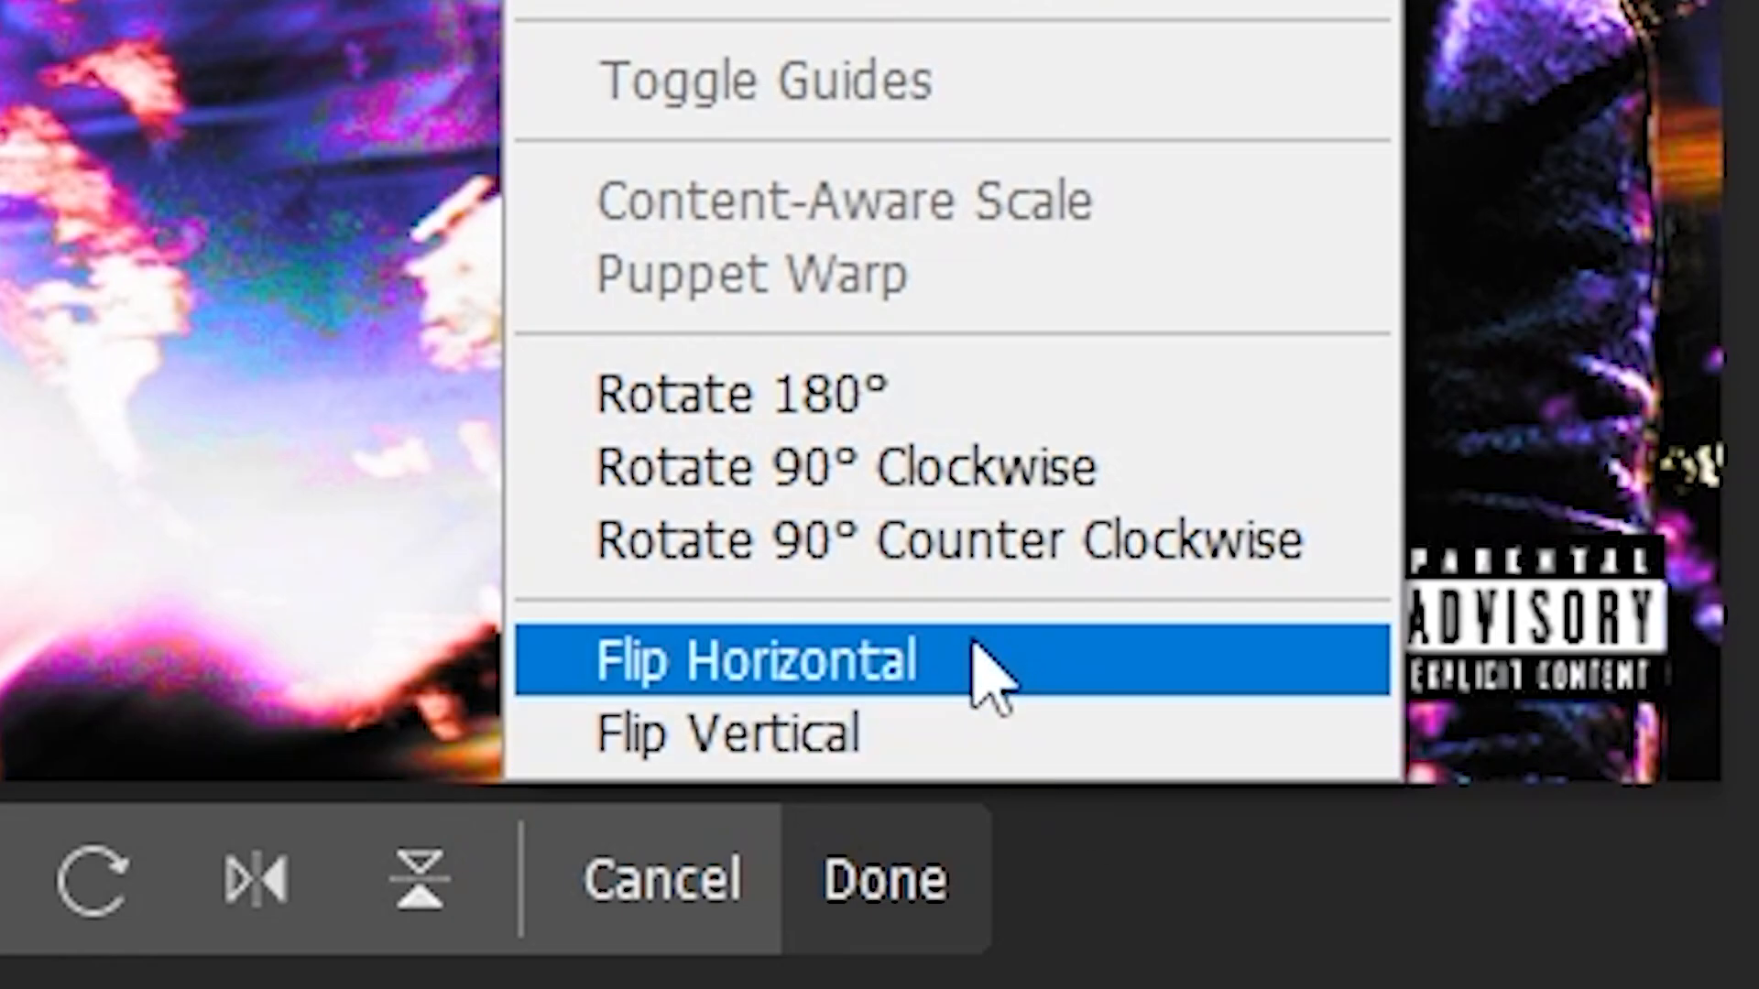
left_click(975, 645)
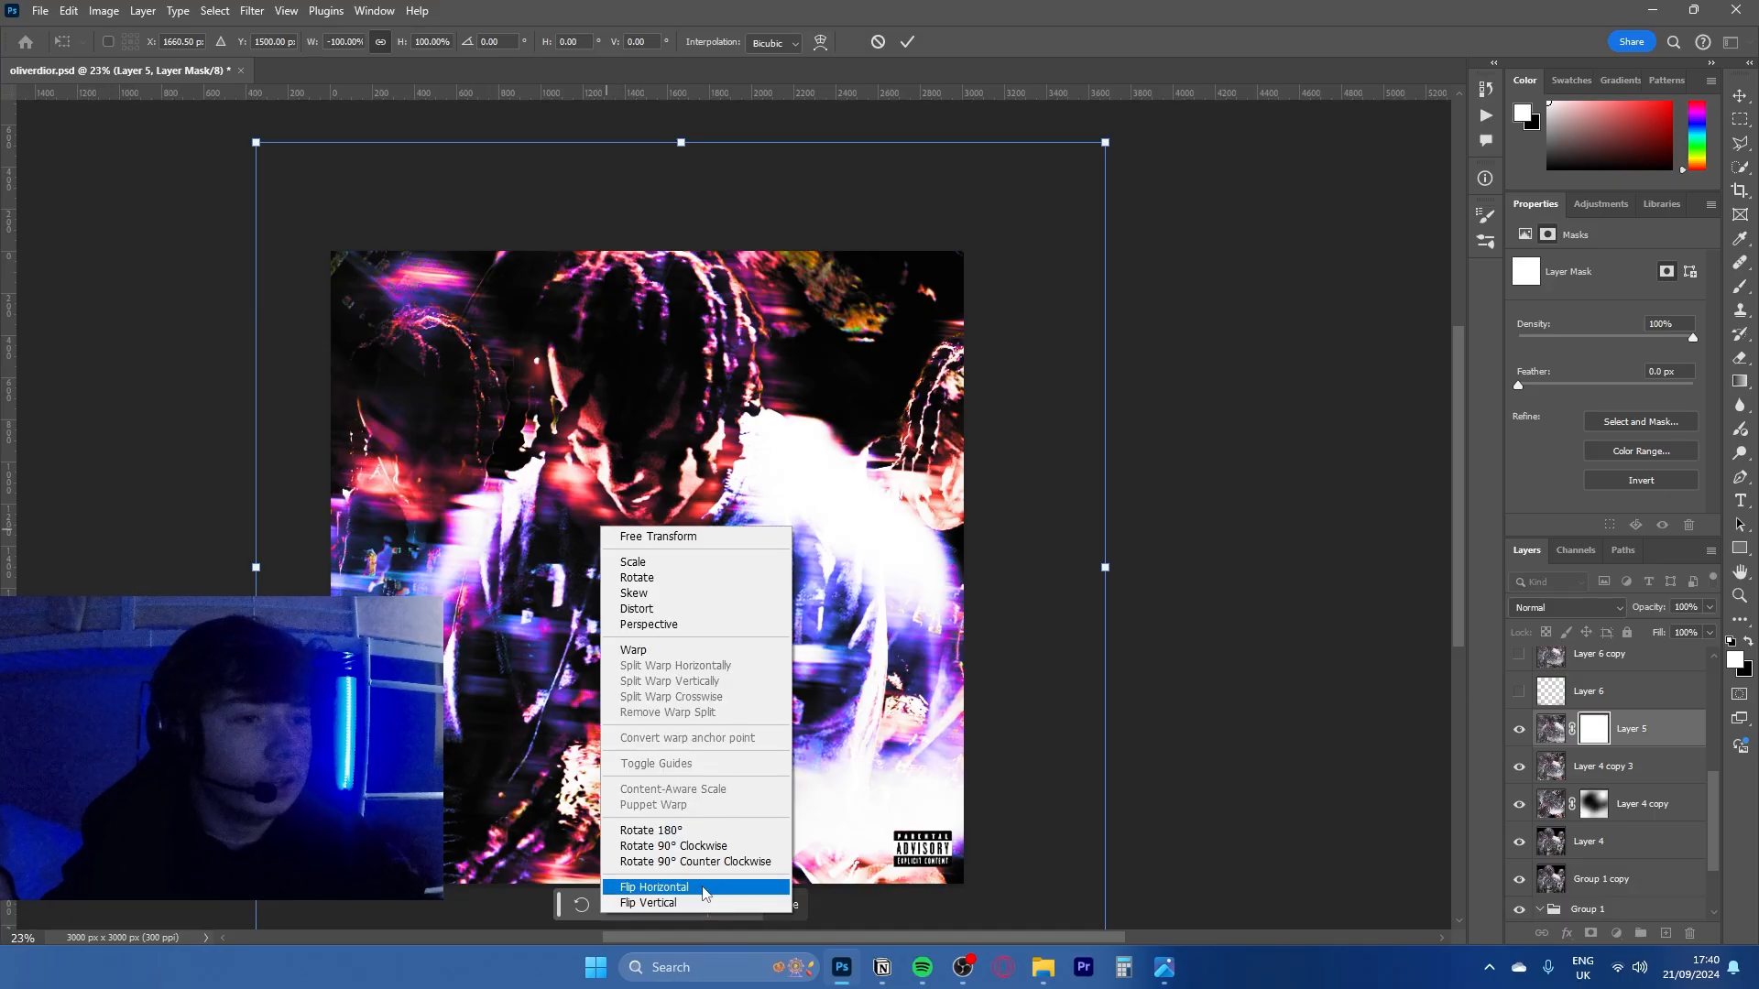
left_click(705, 889)
left_click_drag(1102, 566, 1159, 567)
left_click(880, 42)
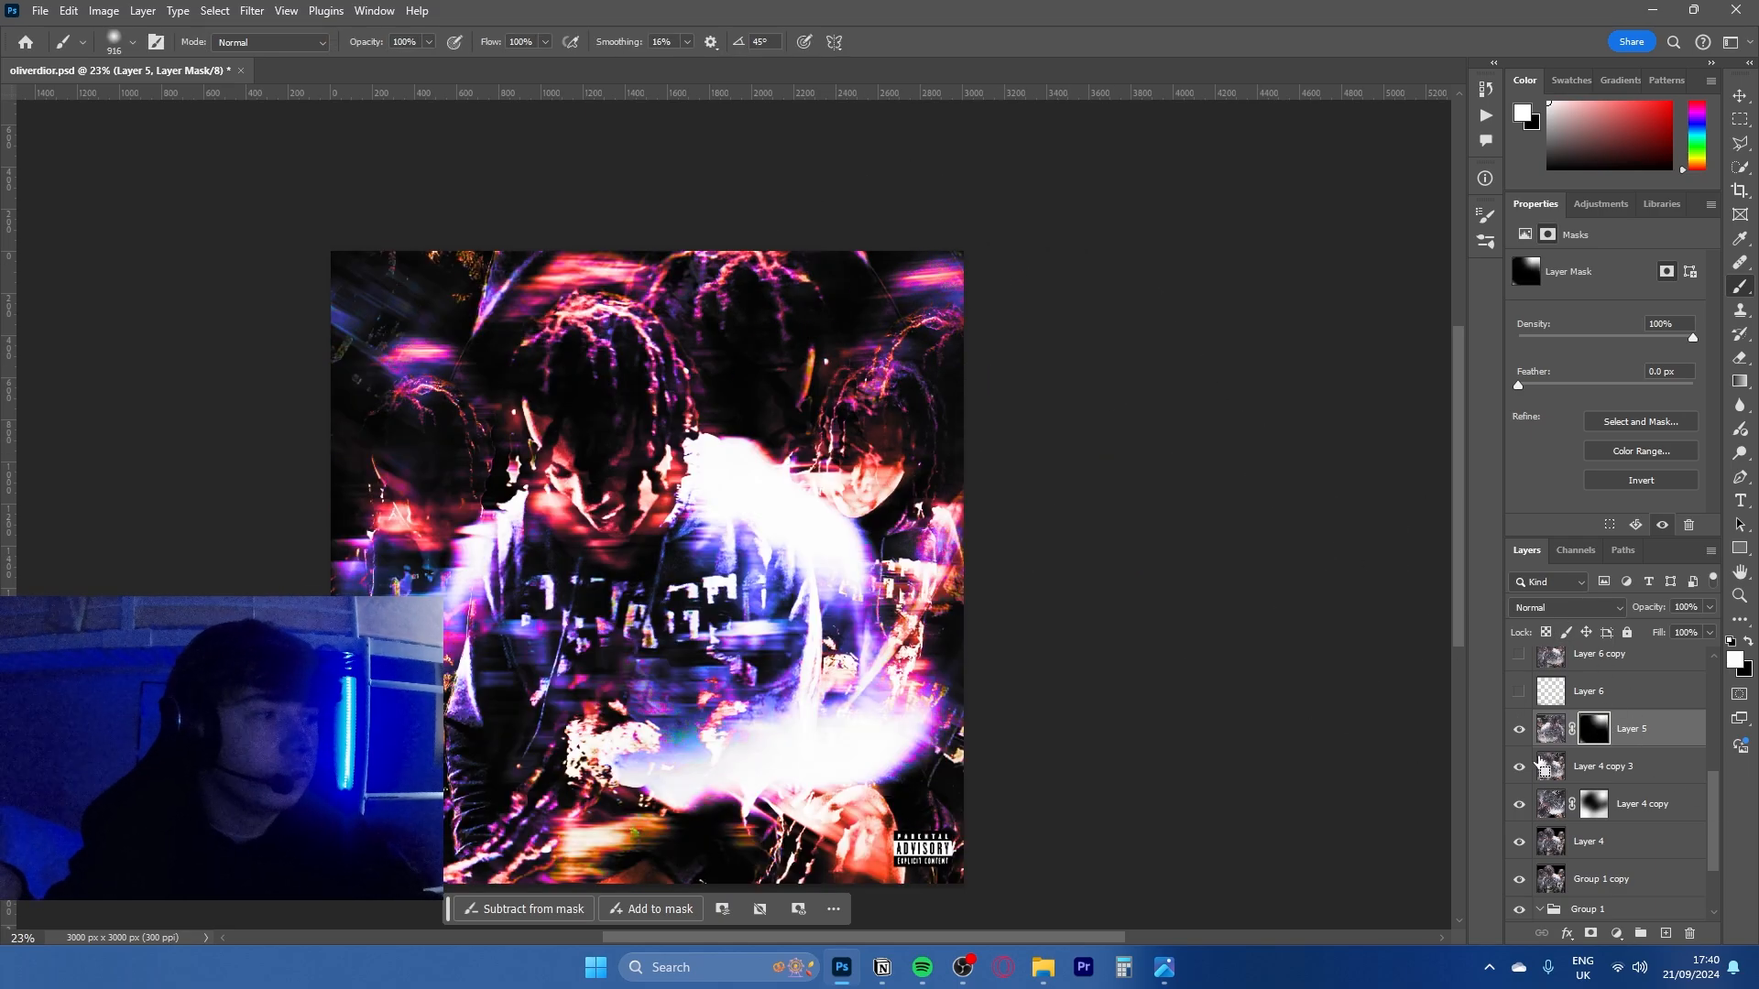
- Restore Layer 5's painted black-and-white mask and set its blend mode to Lighten
scroll(907, 417, "up", 6)
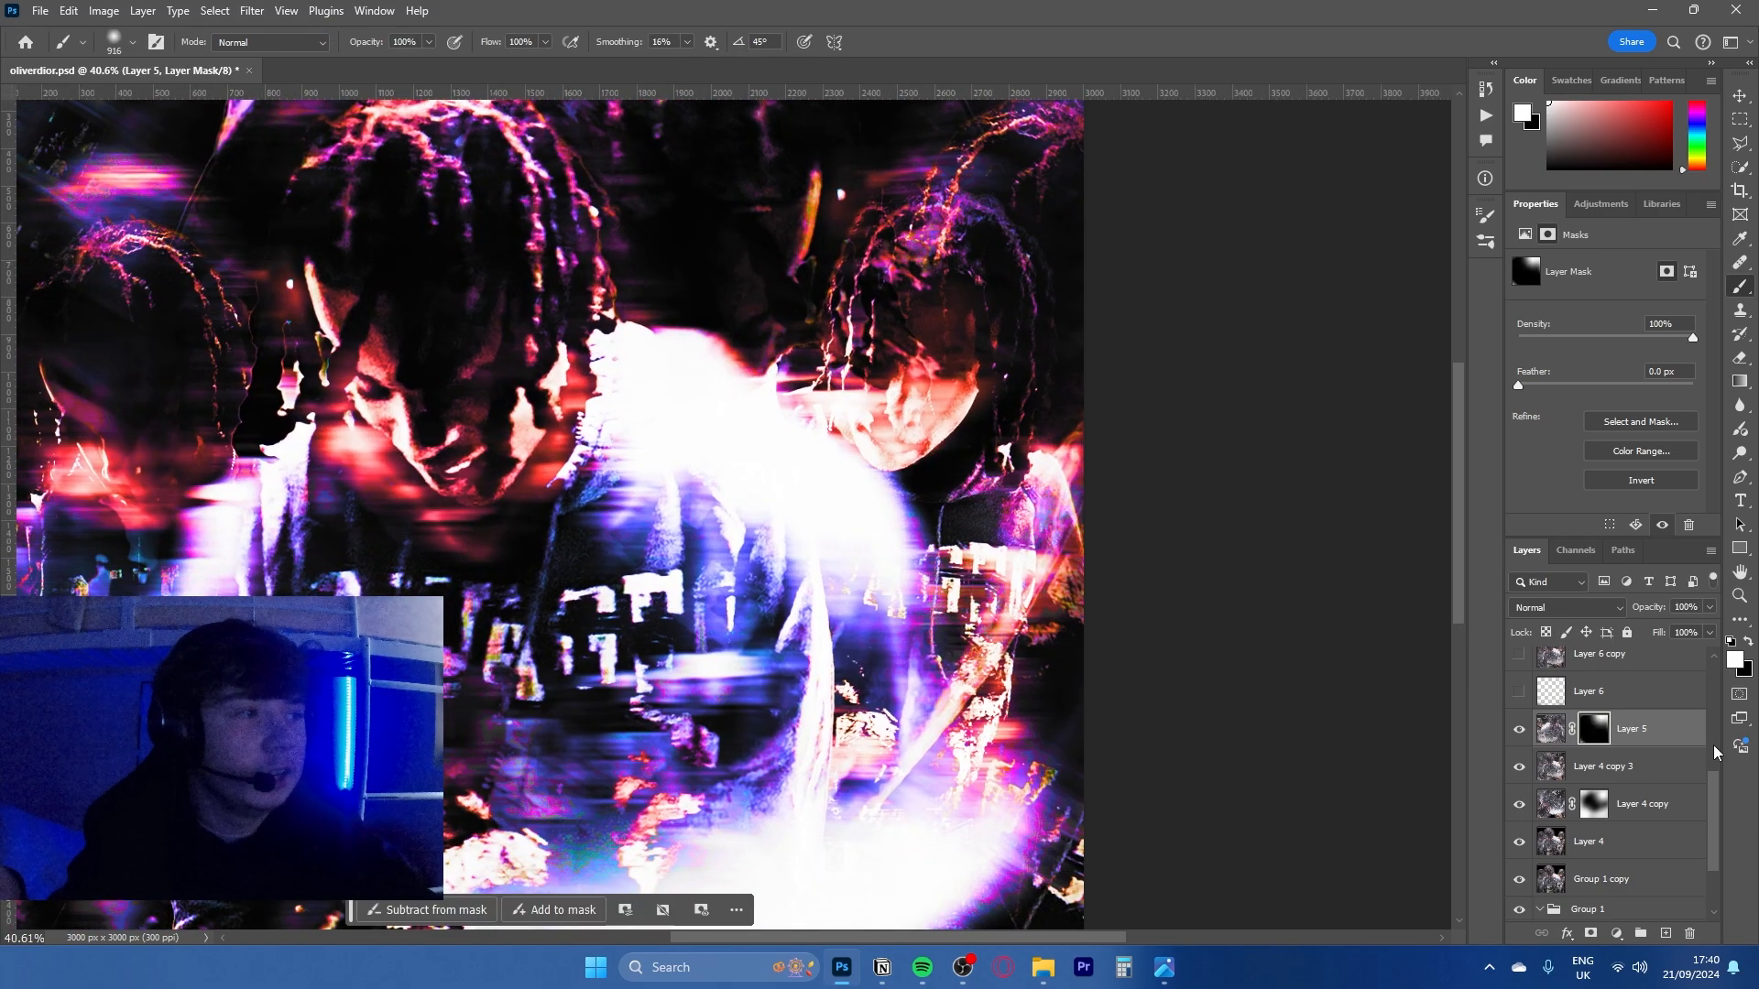
left_click(1568, 607)
left_click(1584, 632)
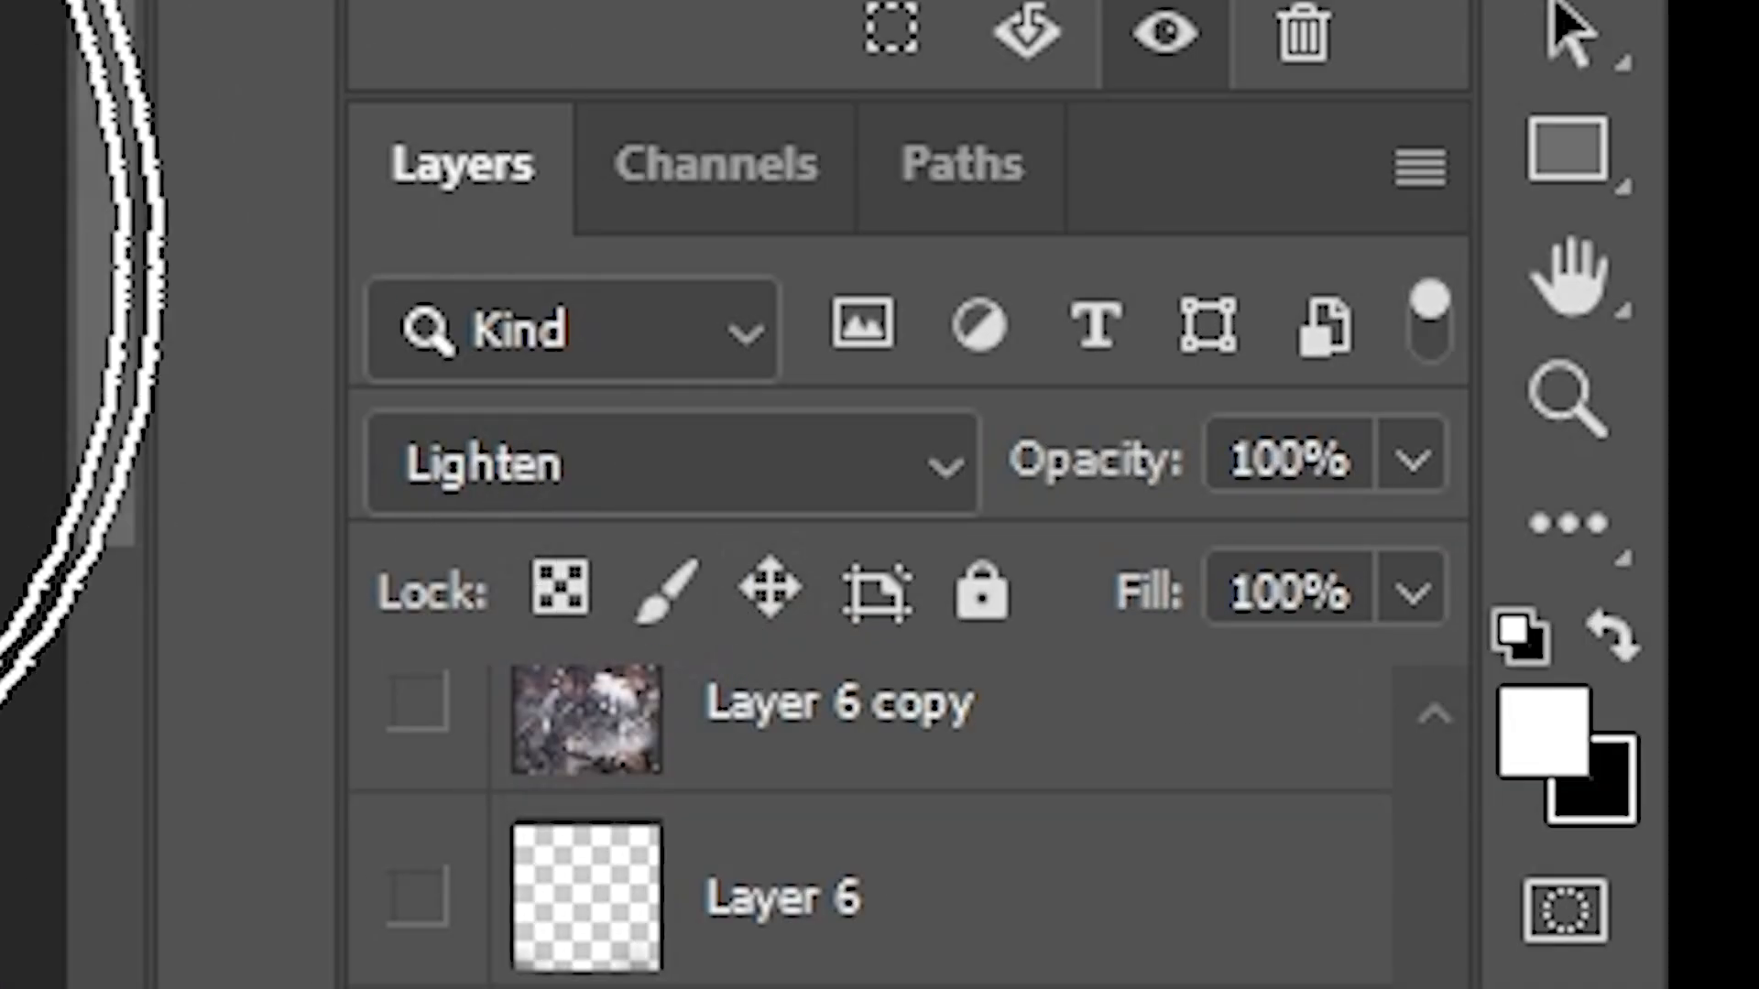
- Examine the blended artwork up close around the hoodie, the side figures and the central face
left_click_drag(828, 450, 895, 600)
left_click_drag(1033, 626, 910, 297)
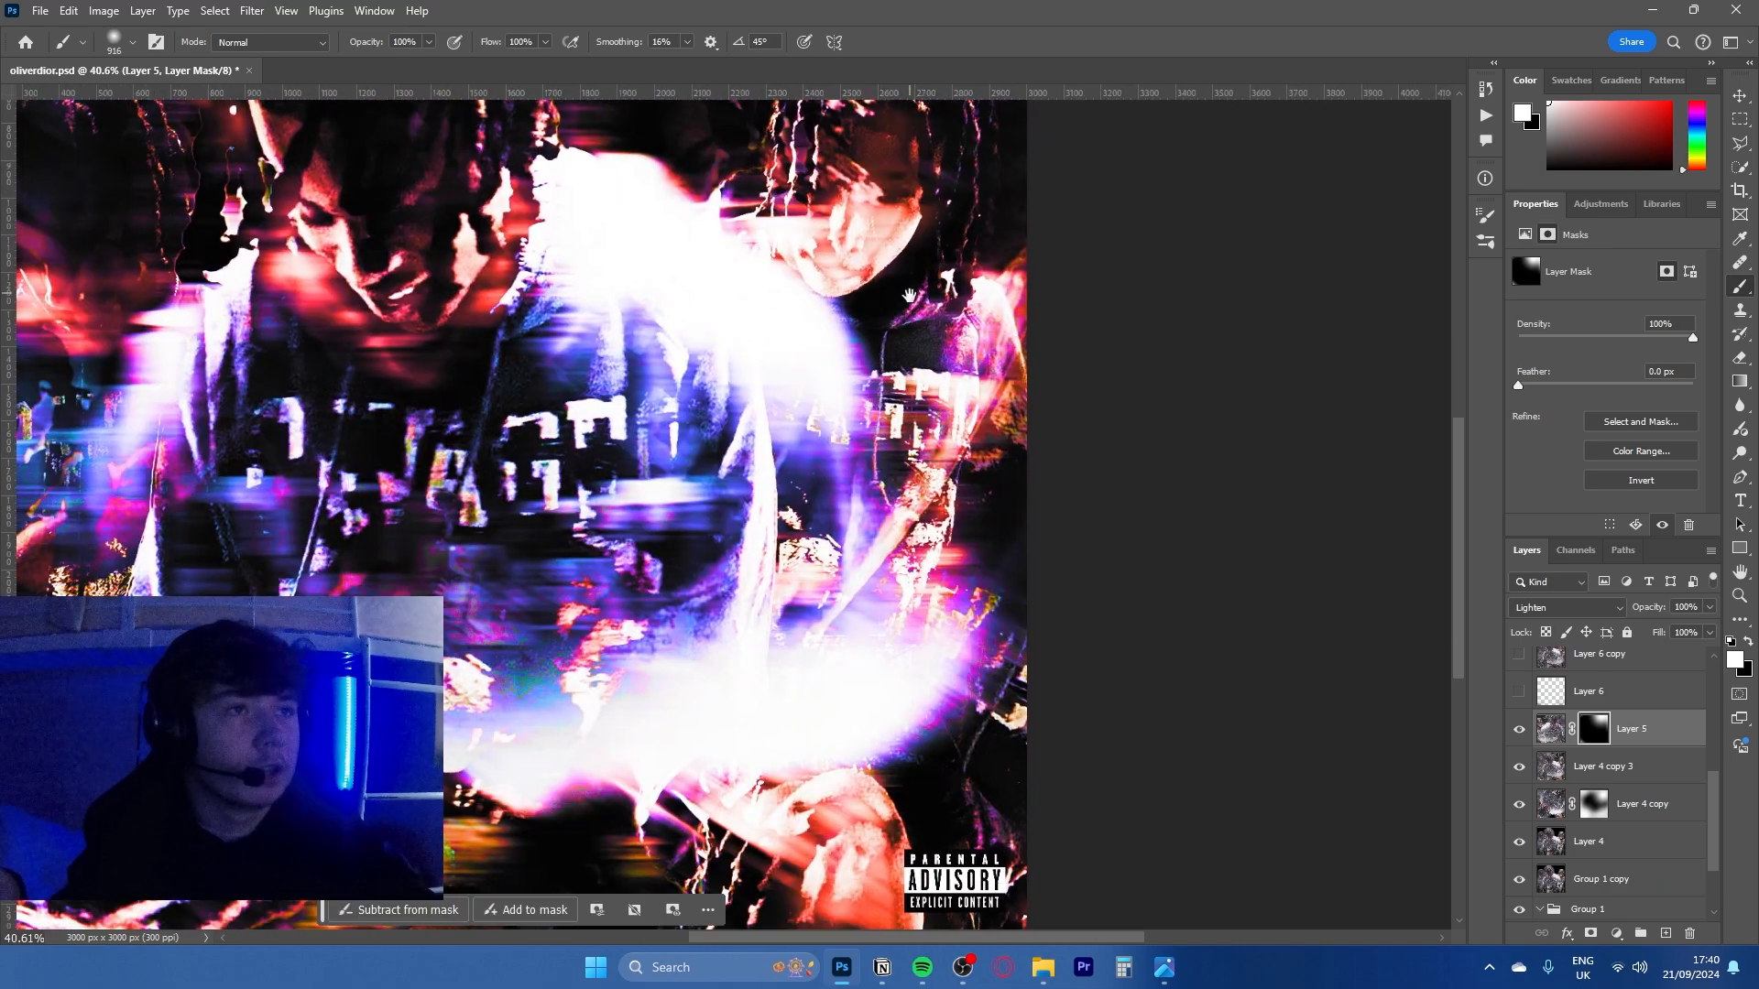
scroll(810, 426, "down", 3)
left_click_drag(792, 474, 855, 563)
scroll(702, 675, "up", 10)
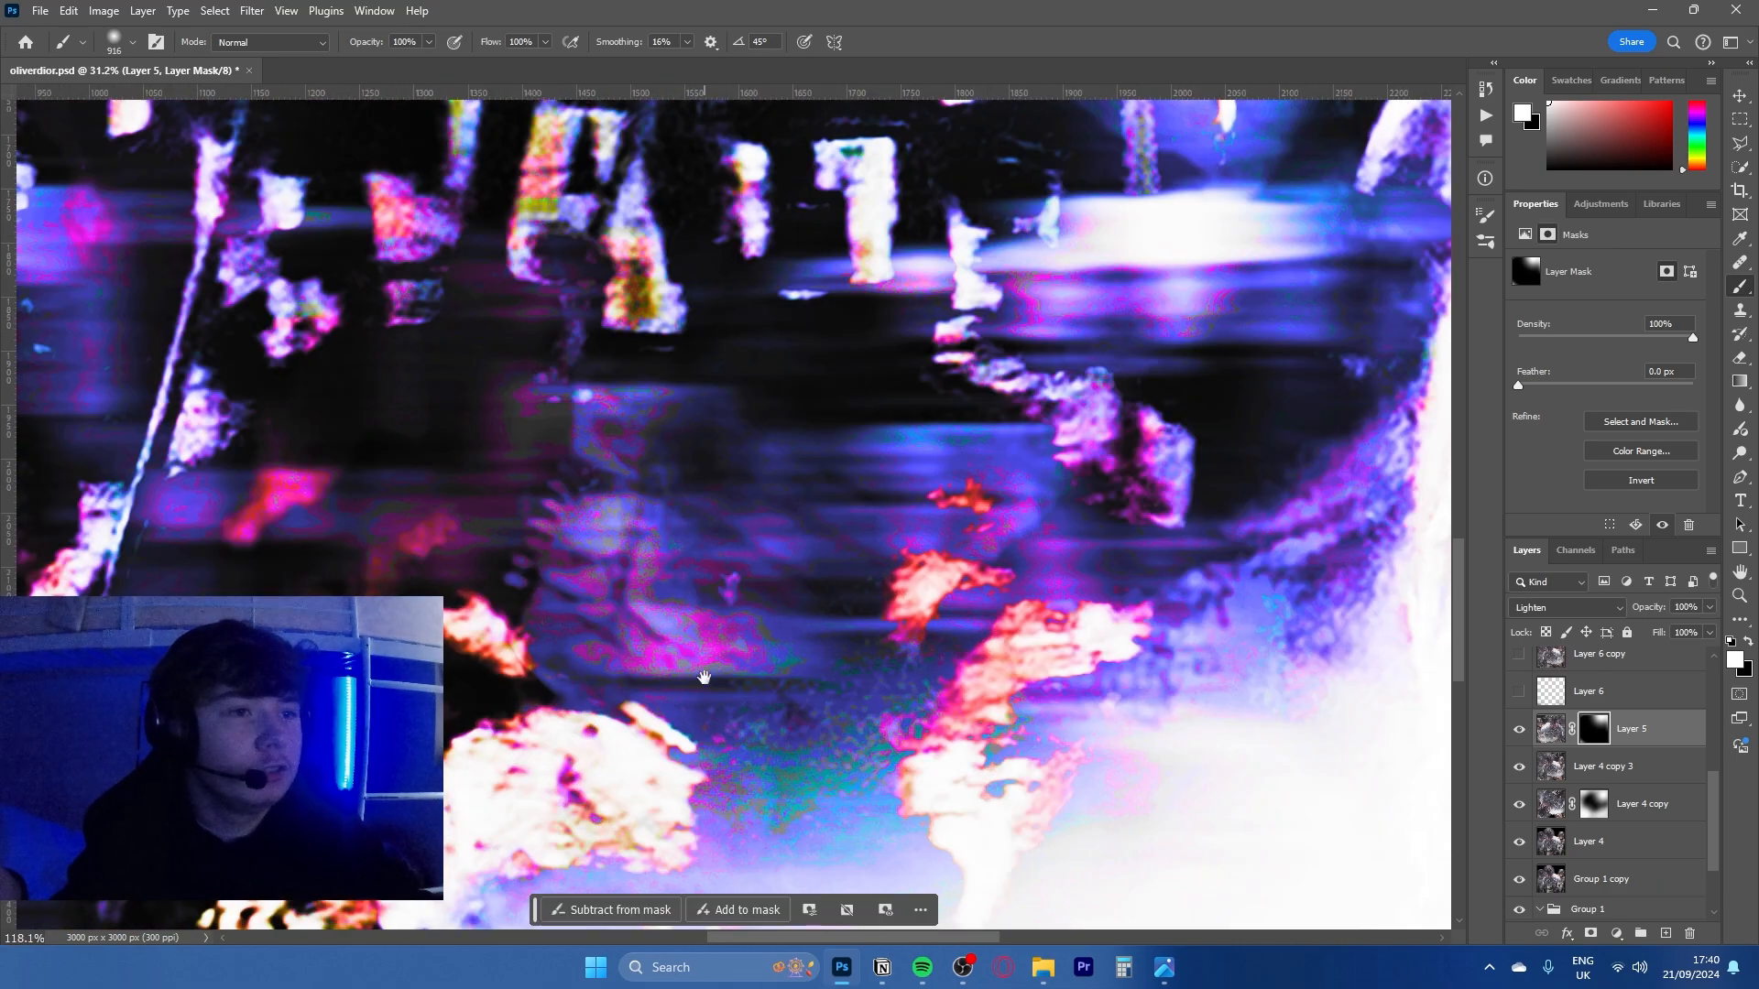
left_click_drag(445, 405, 1068, 738)
scroll(953, 586, "down", 5)
scroll(925, 566, "down", 4)
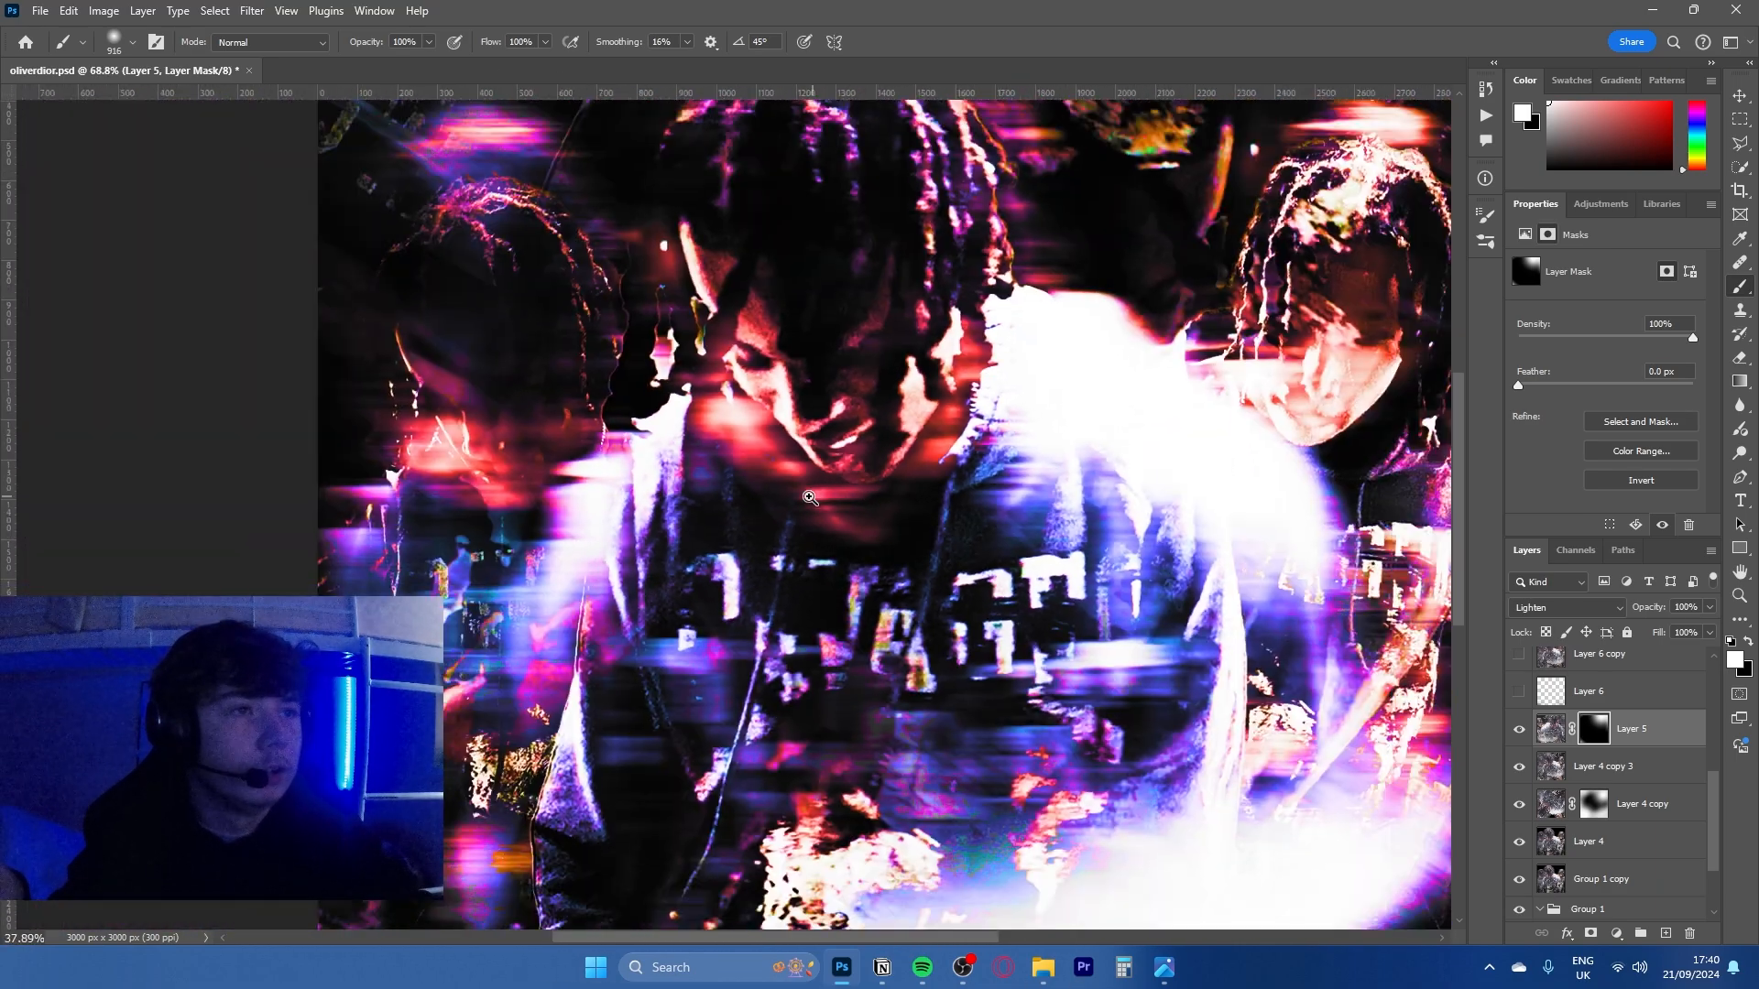
scroll(1661, 788, "up", 2)
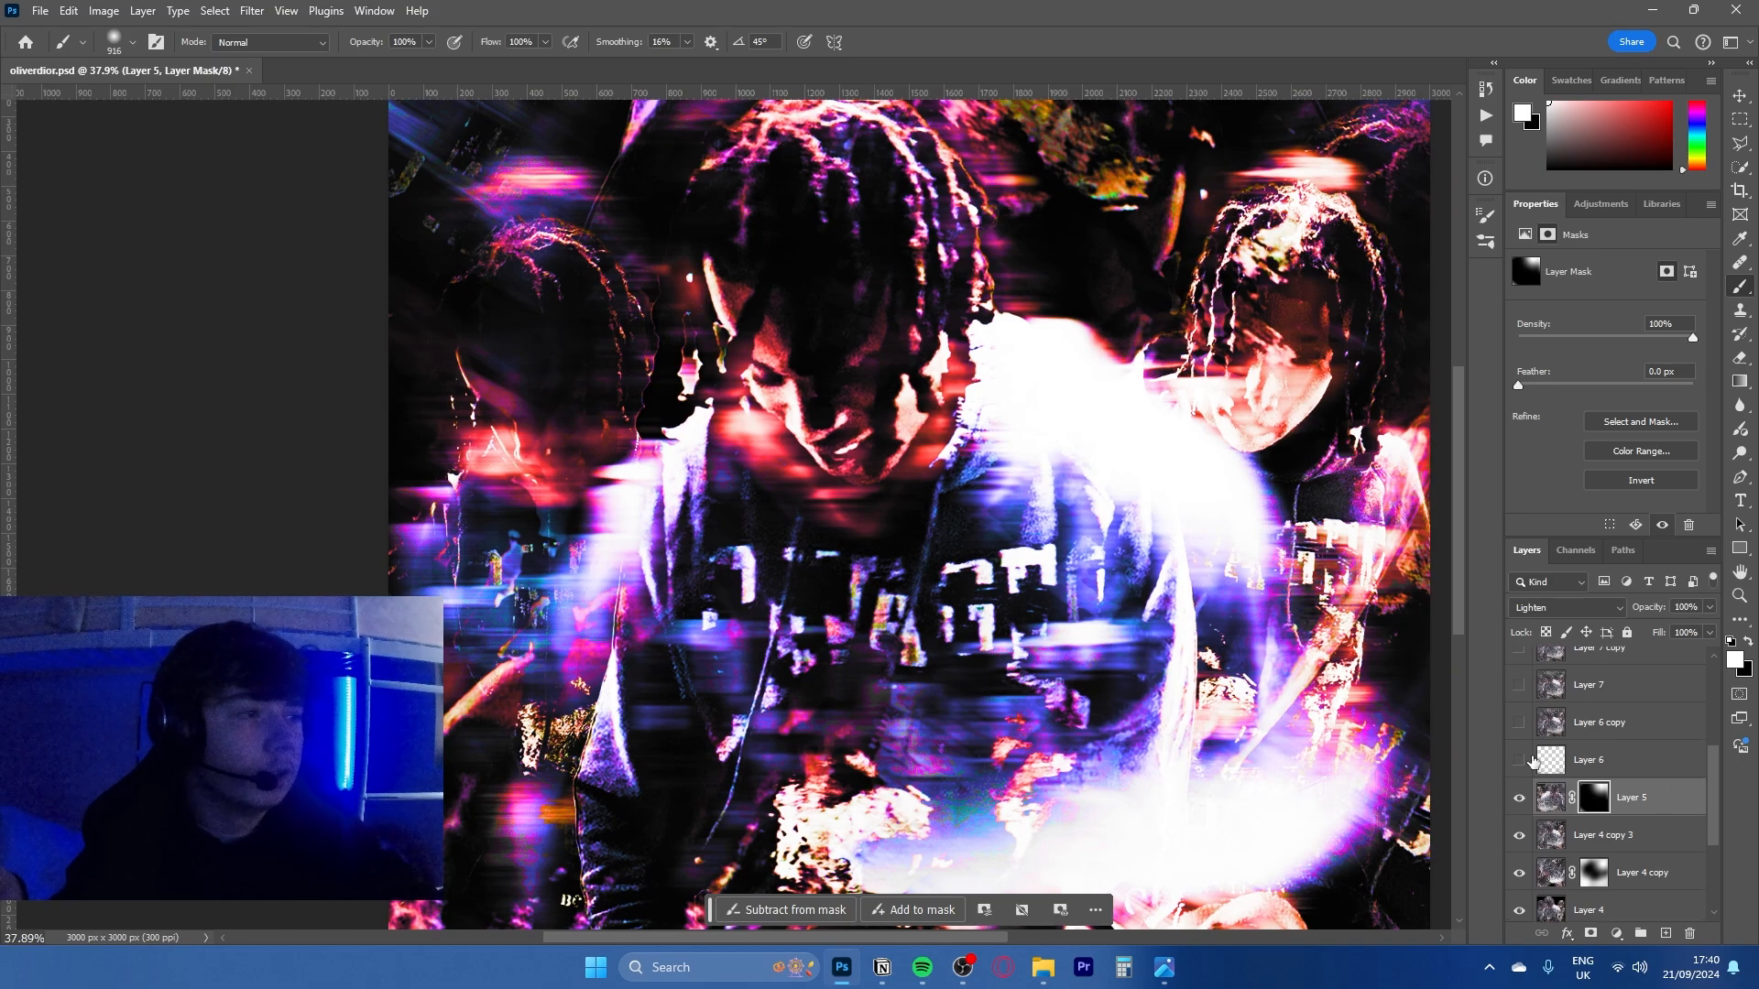
scroll(1536, 754, "up", 1)
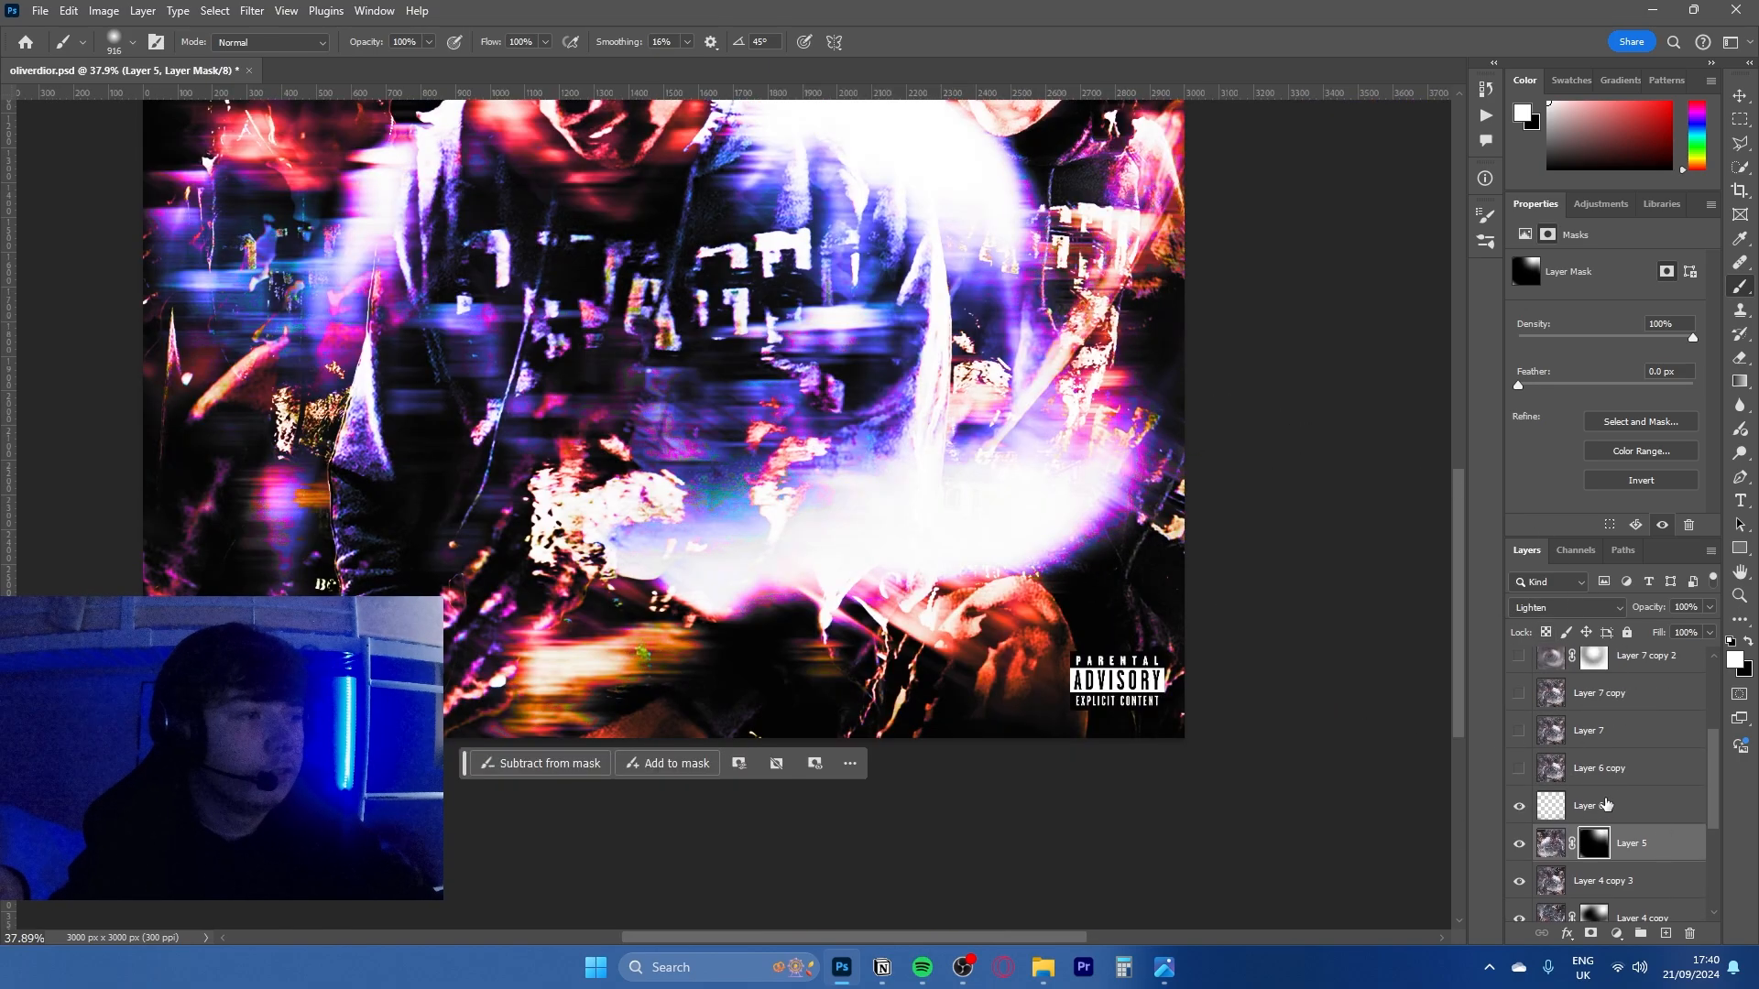
- Show and select Layer 6, and toggle its visibility to compare its effect, leaving it shown
left_click(1605, 805)
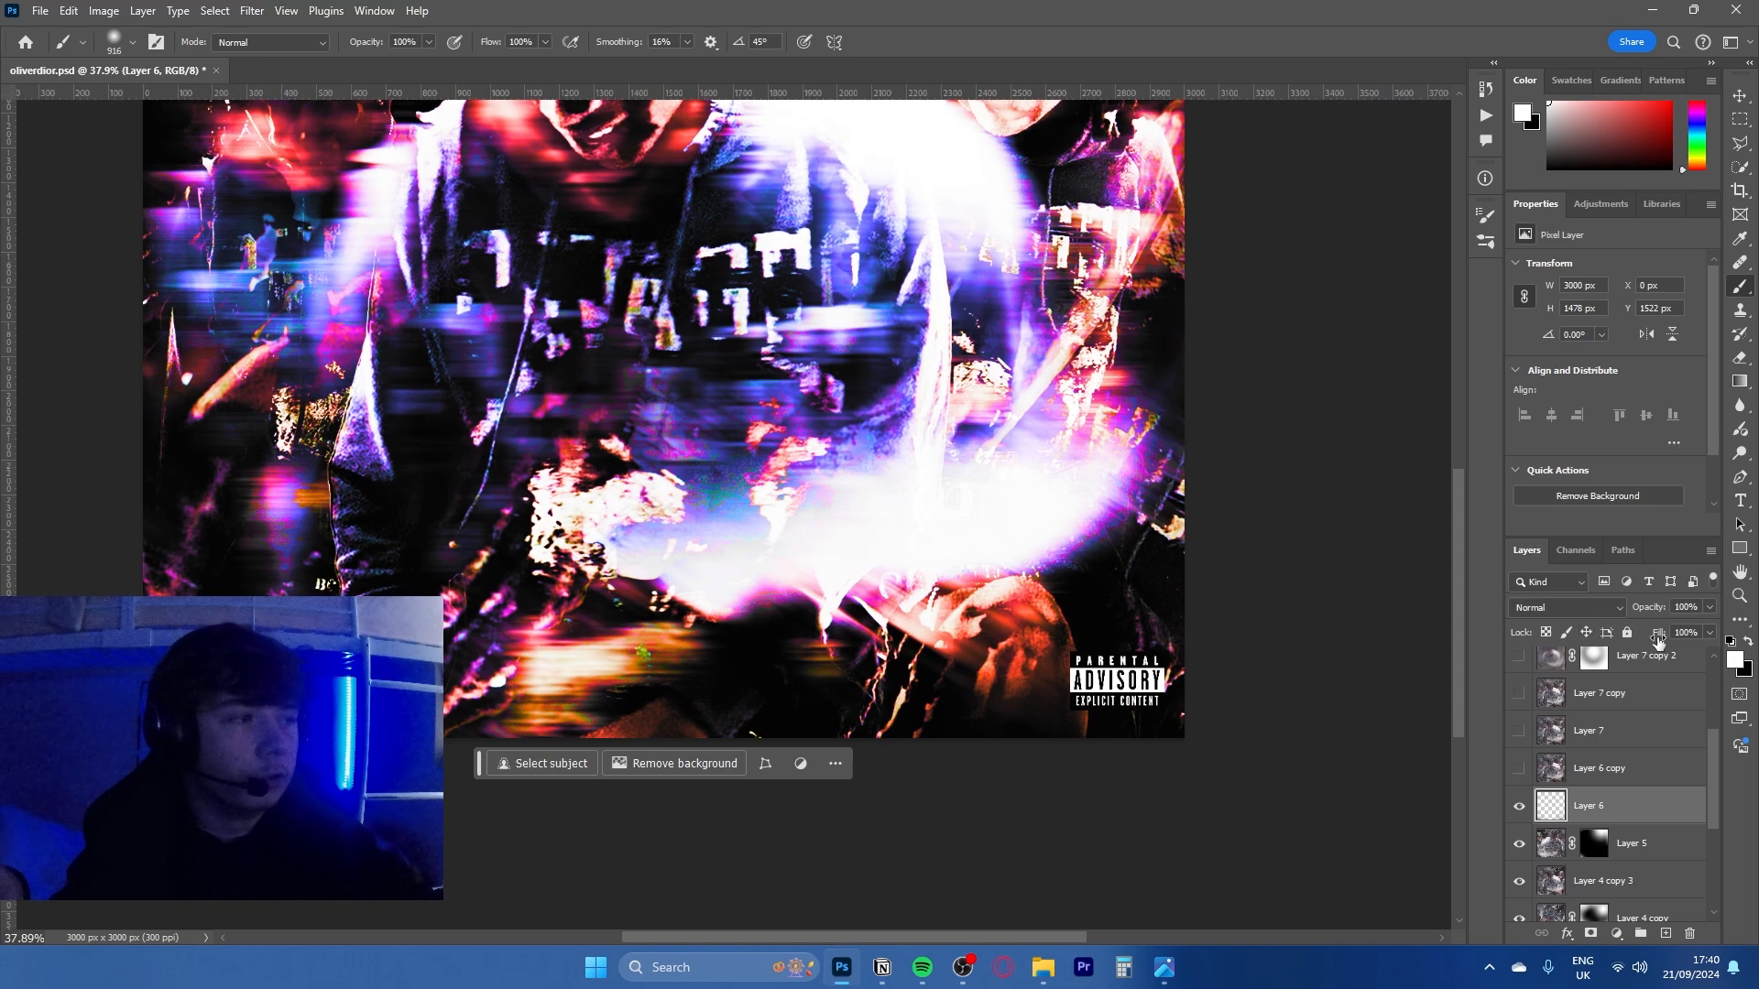
left_click(1520, 807)
left_click(1520, 806)
left_click(1519, 807)
left_click(1519, 806)
left_click_drag(524, 487, 632, 584)
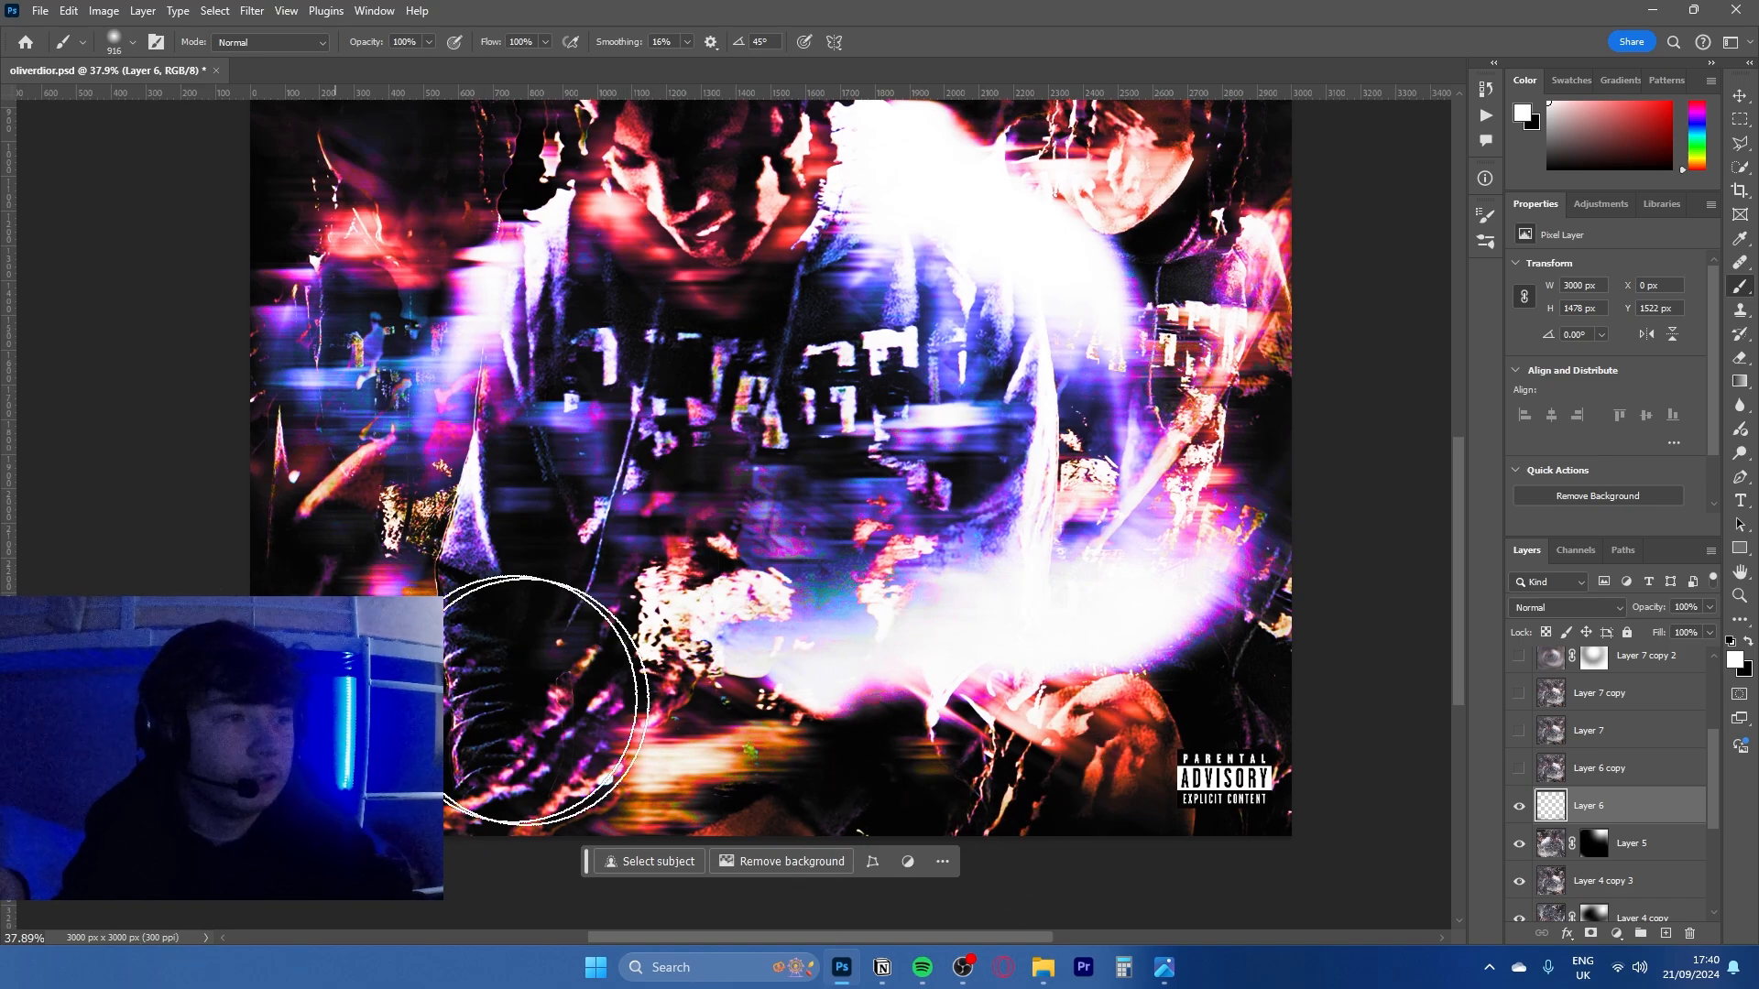
left_click(1520, 806)
left_click(1519, 806)
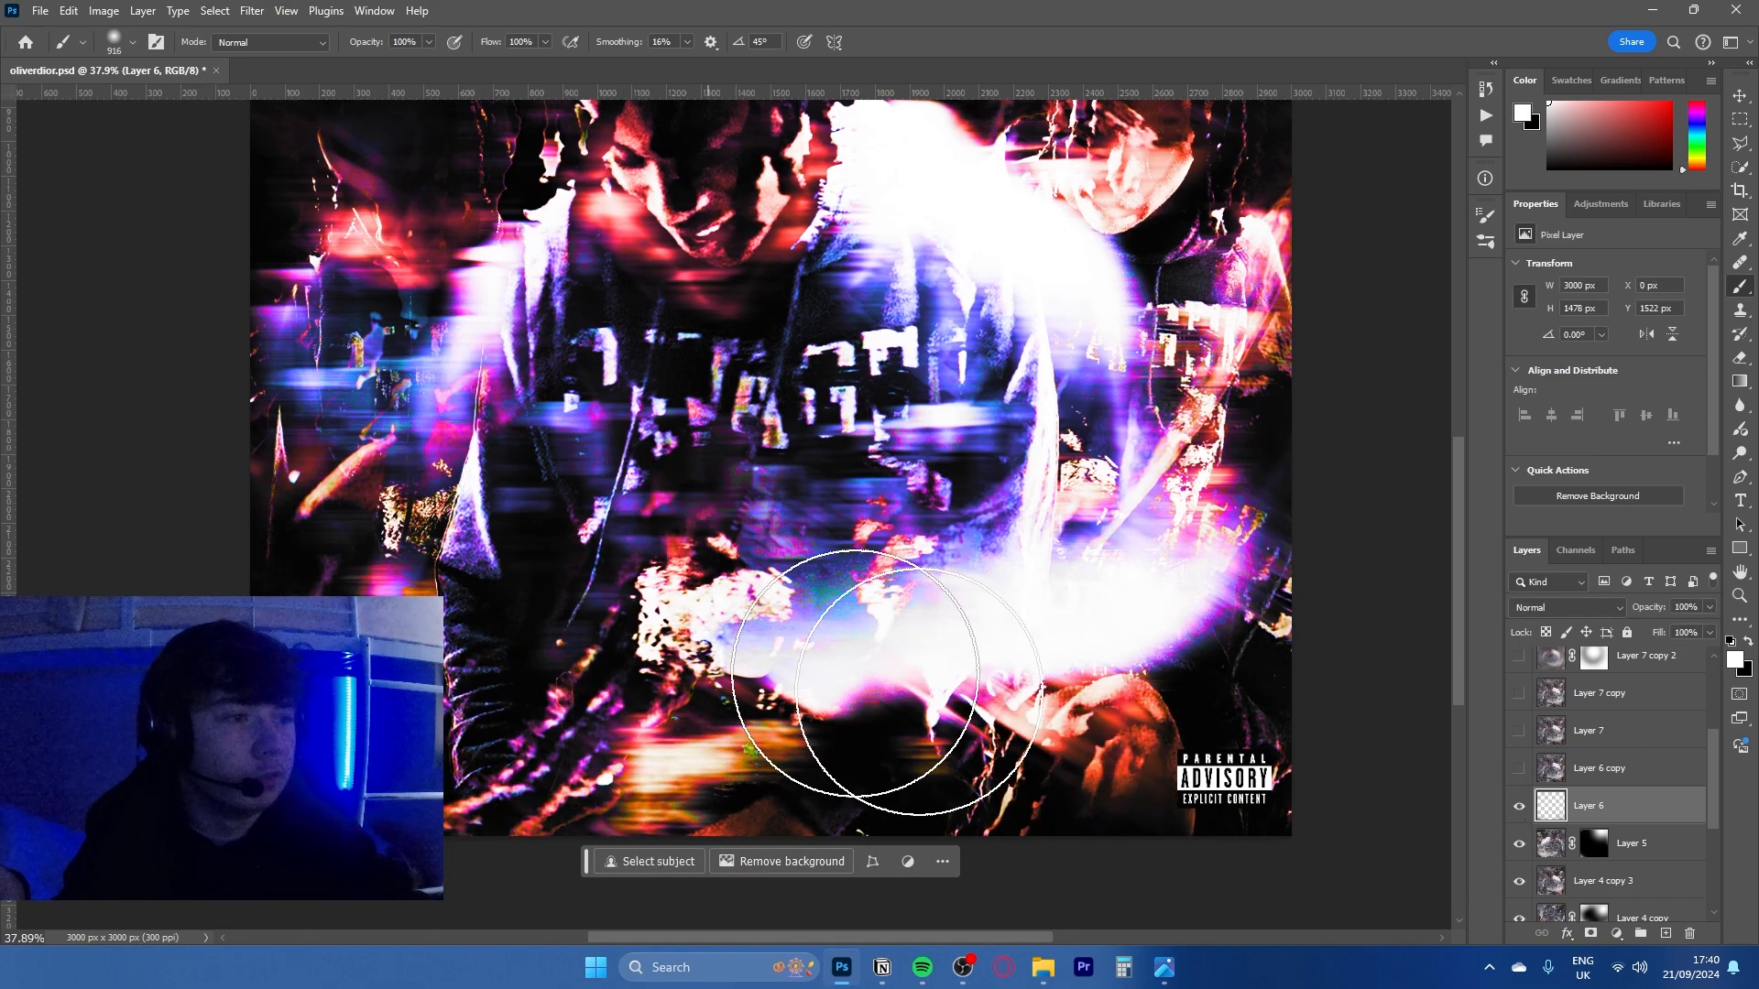
- Show Layer 6 copy and Layer 7, and select Layer 7
scroll(1539, 863, "up", 1)
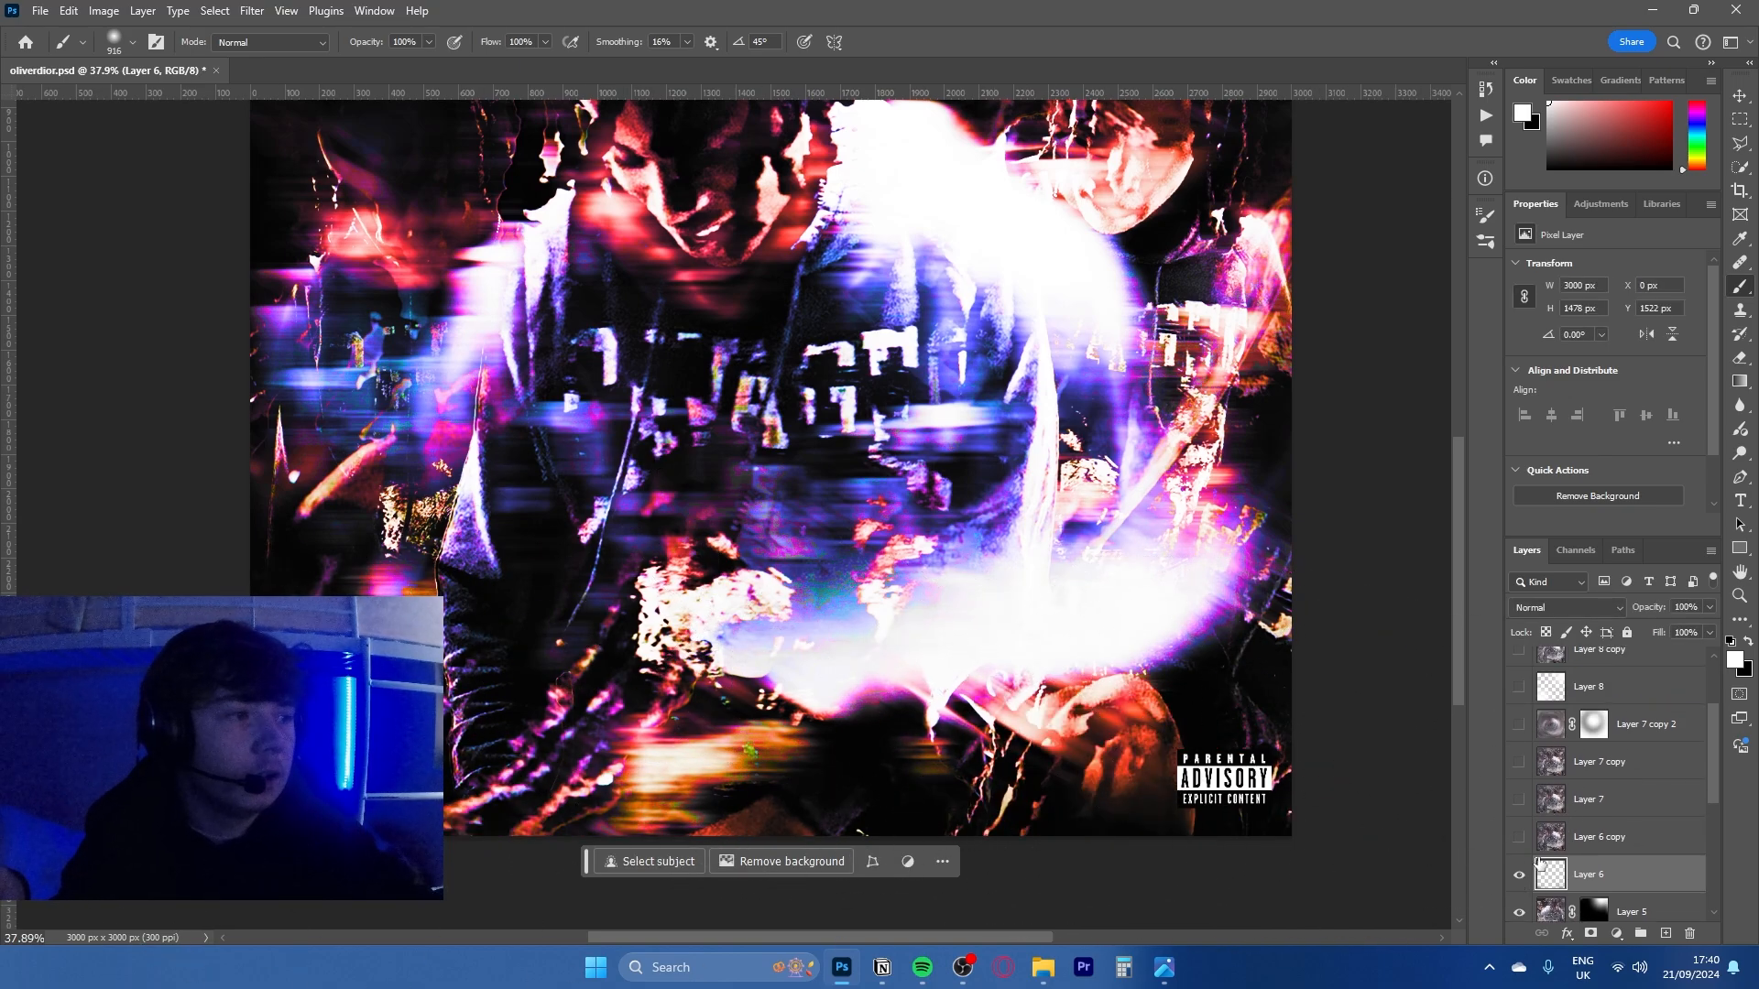
left_click(1520, 801)
left_click(1629, 804)
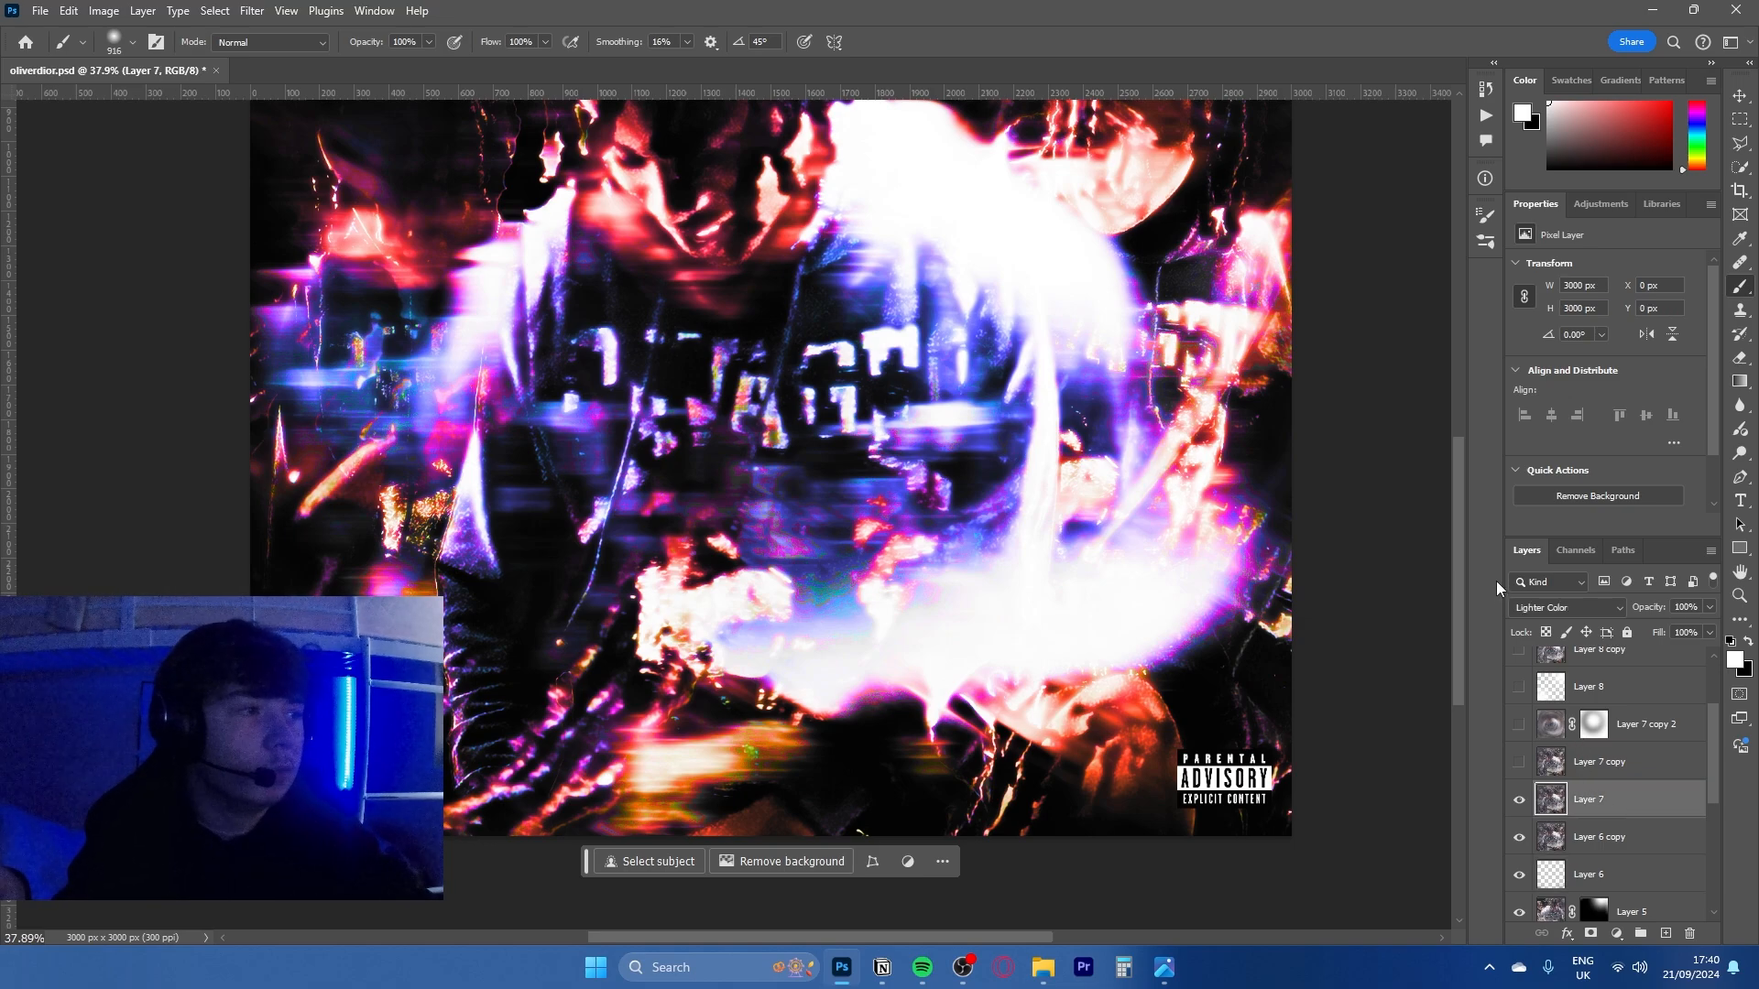
left_click_drag(917, 317, 834, 435)
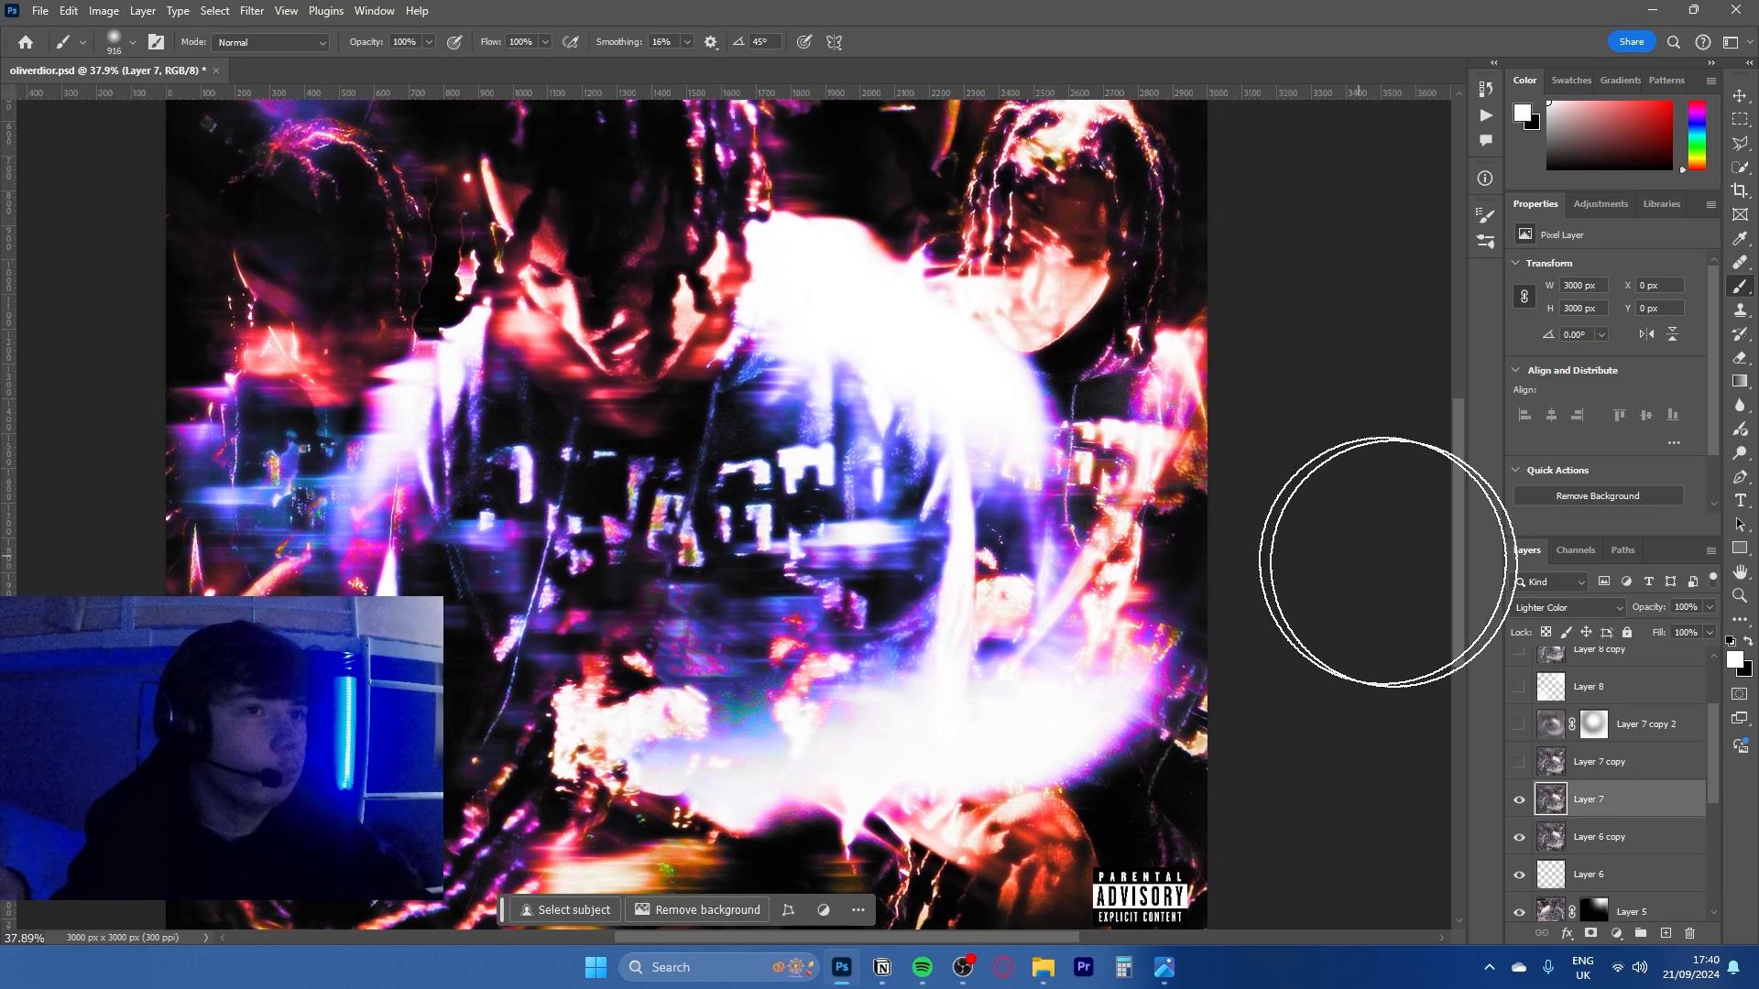
- Try the Normal blend mode on Layer 7 and undo the change
left_click(1571, 607)
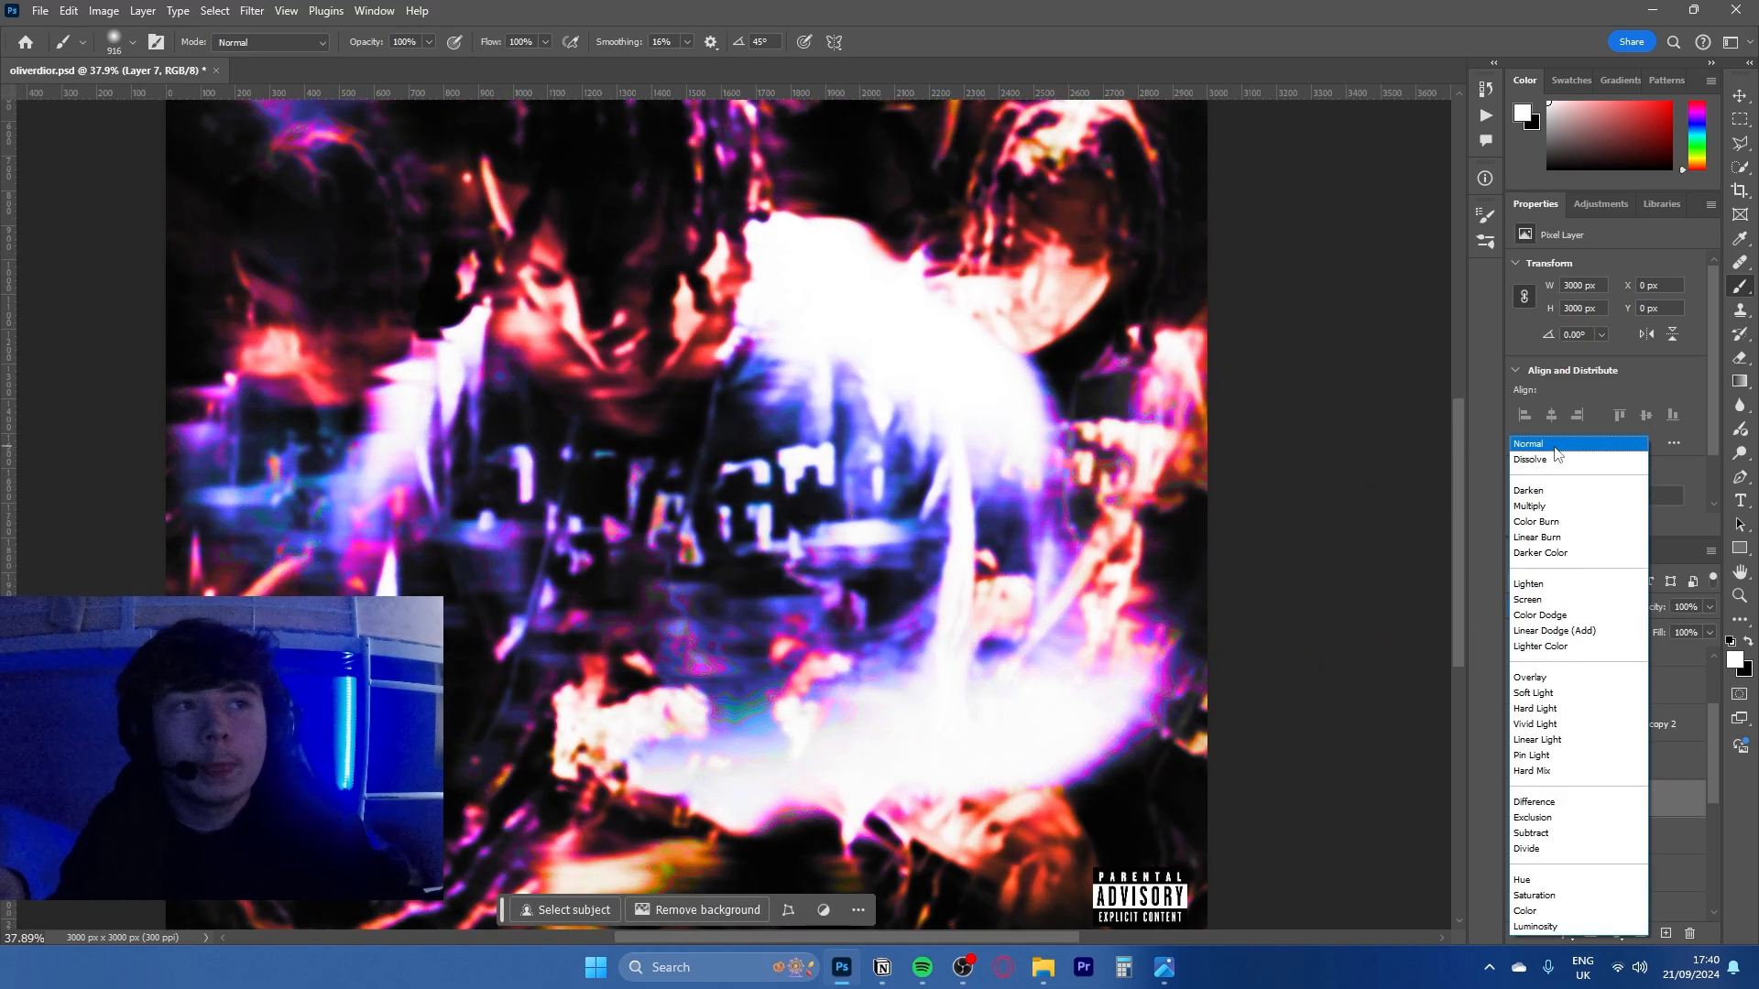
left_click(1554, 446)
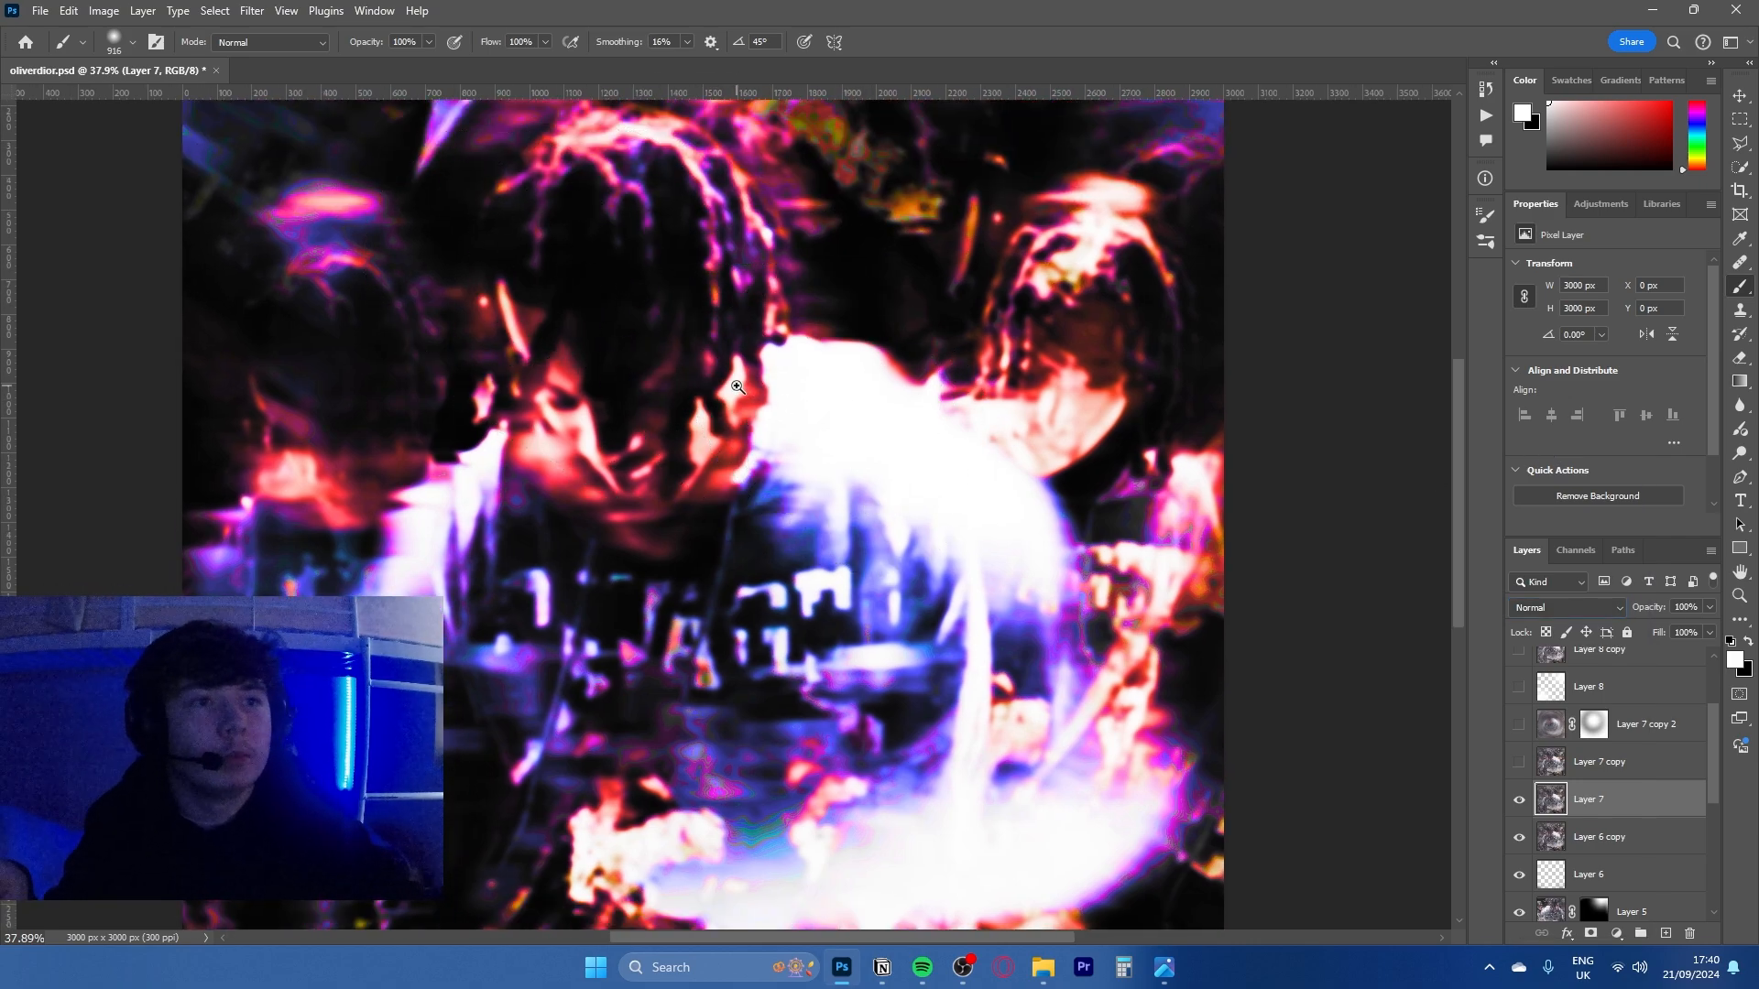
key("ctrl+z")
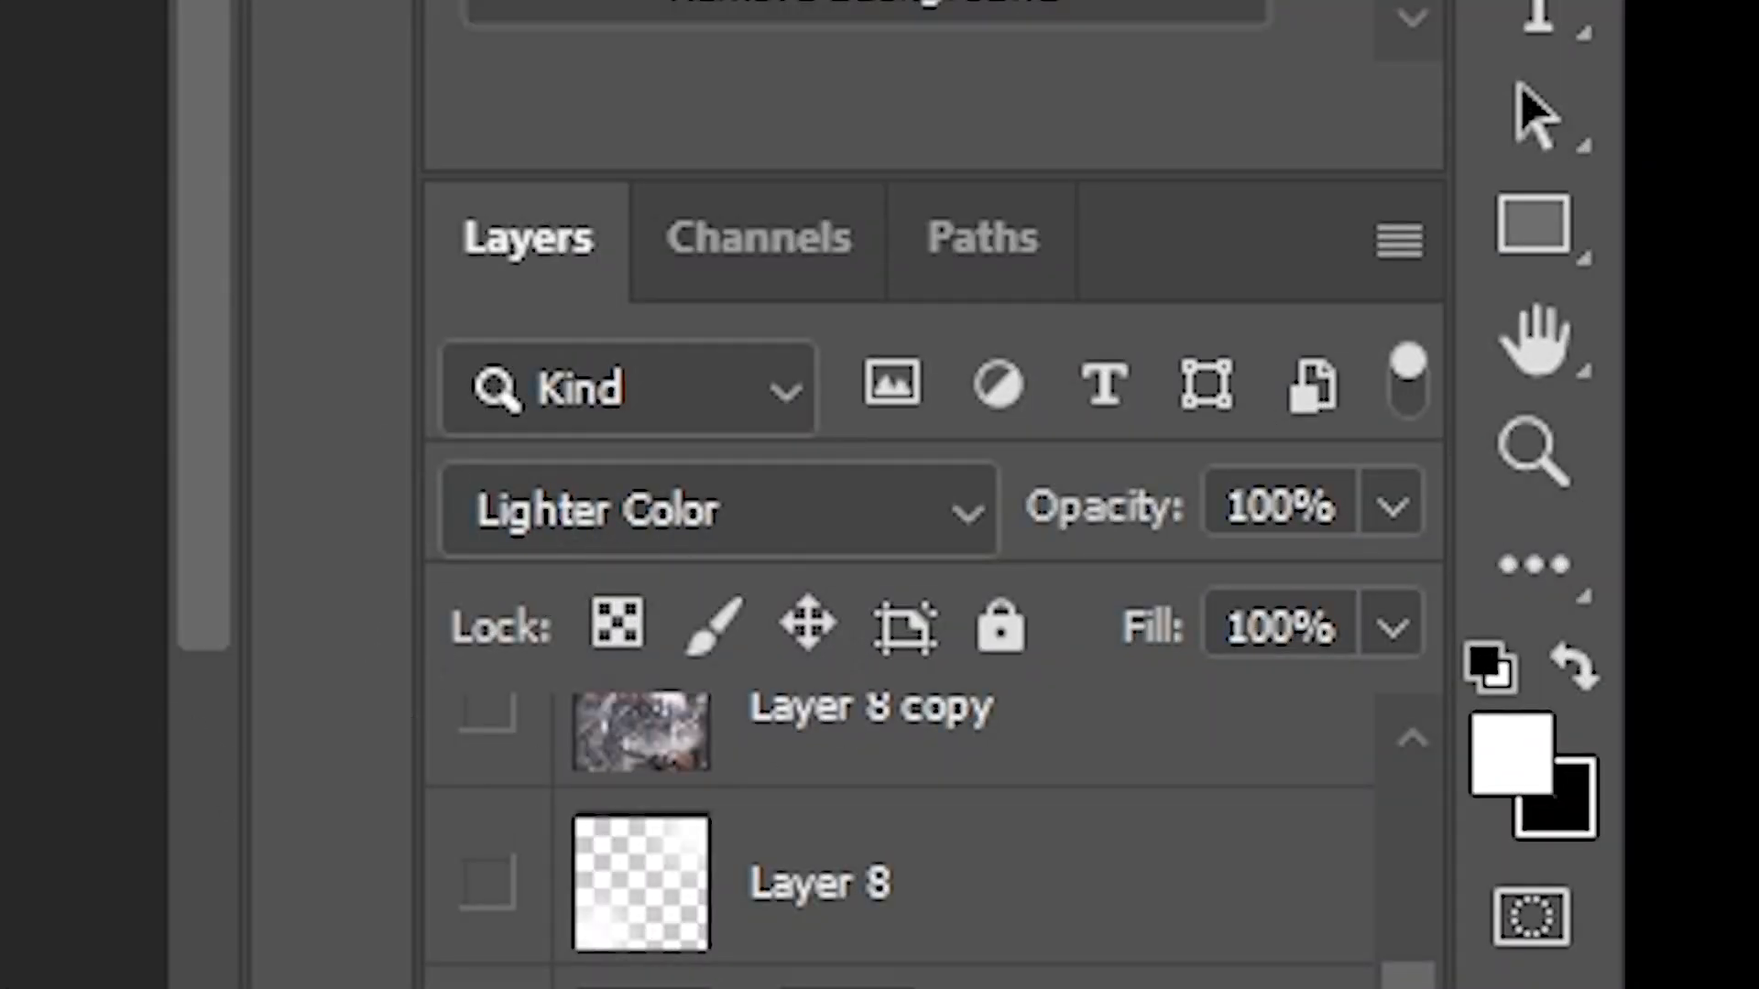
- Convert Layer 6 copy for smart filters, and preview a Gaussian Blur of 8.4 pixels on it before cancelling the filter
left_click(1602, 837)
left_click(252, 10)
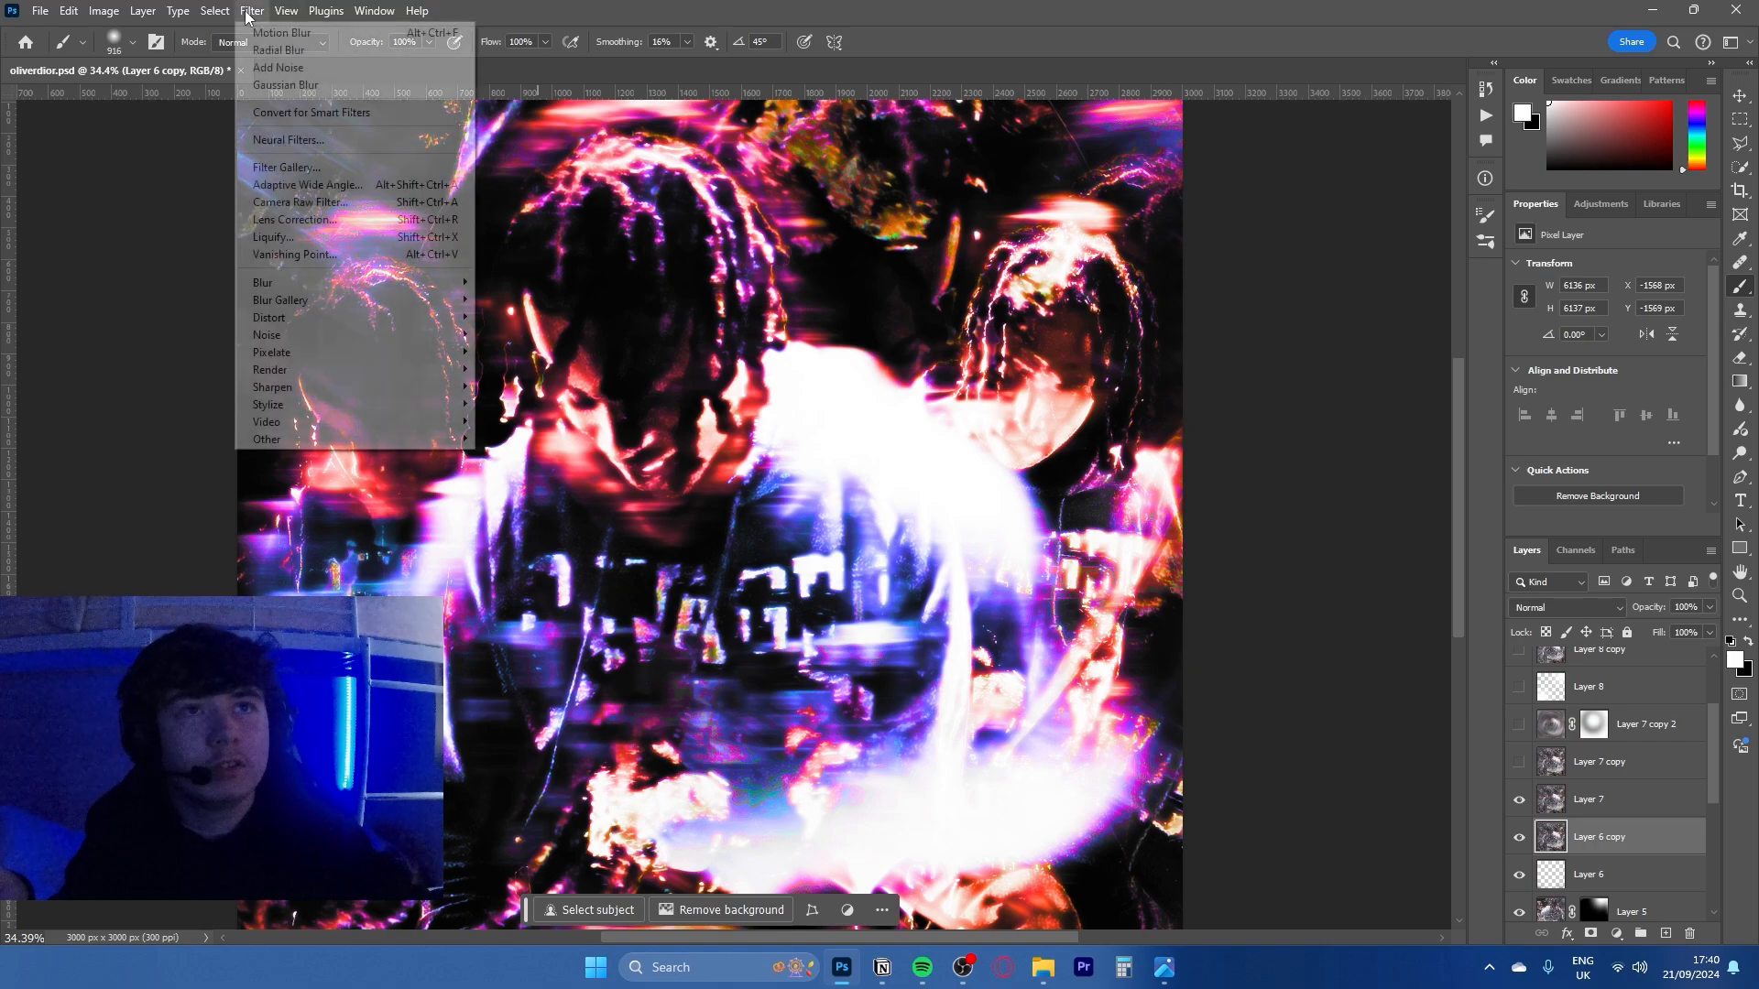
left_click(304, 37)
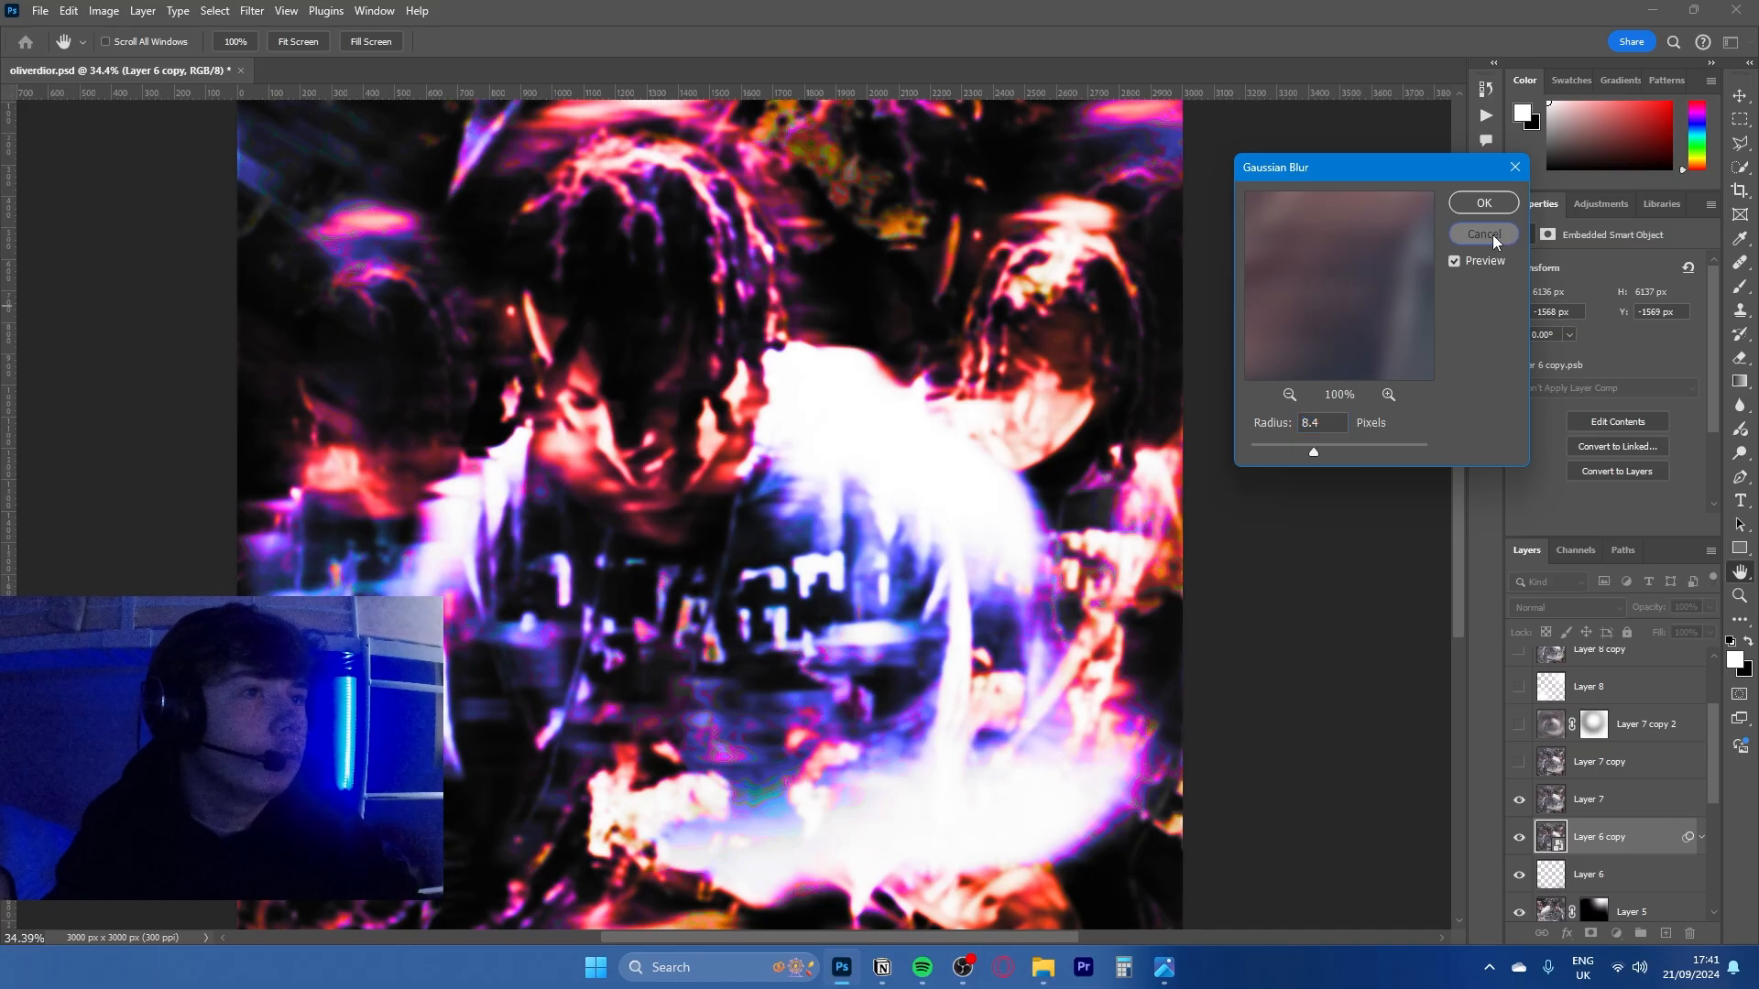
left_click(1263, 248)
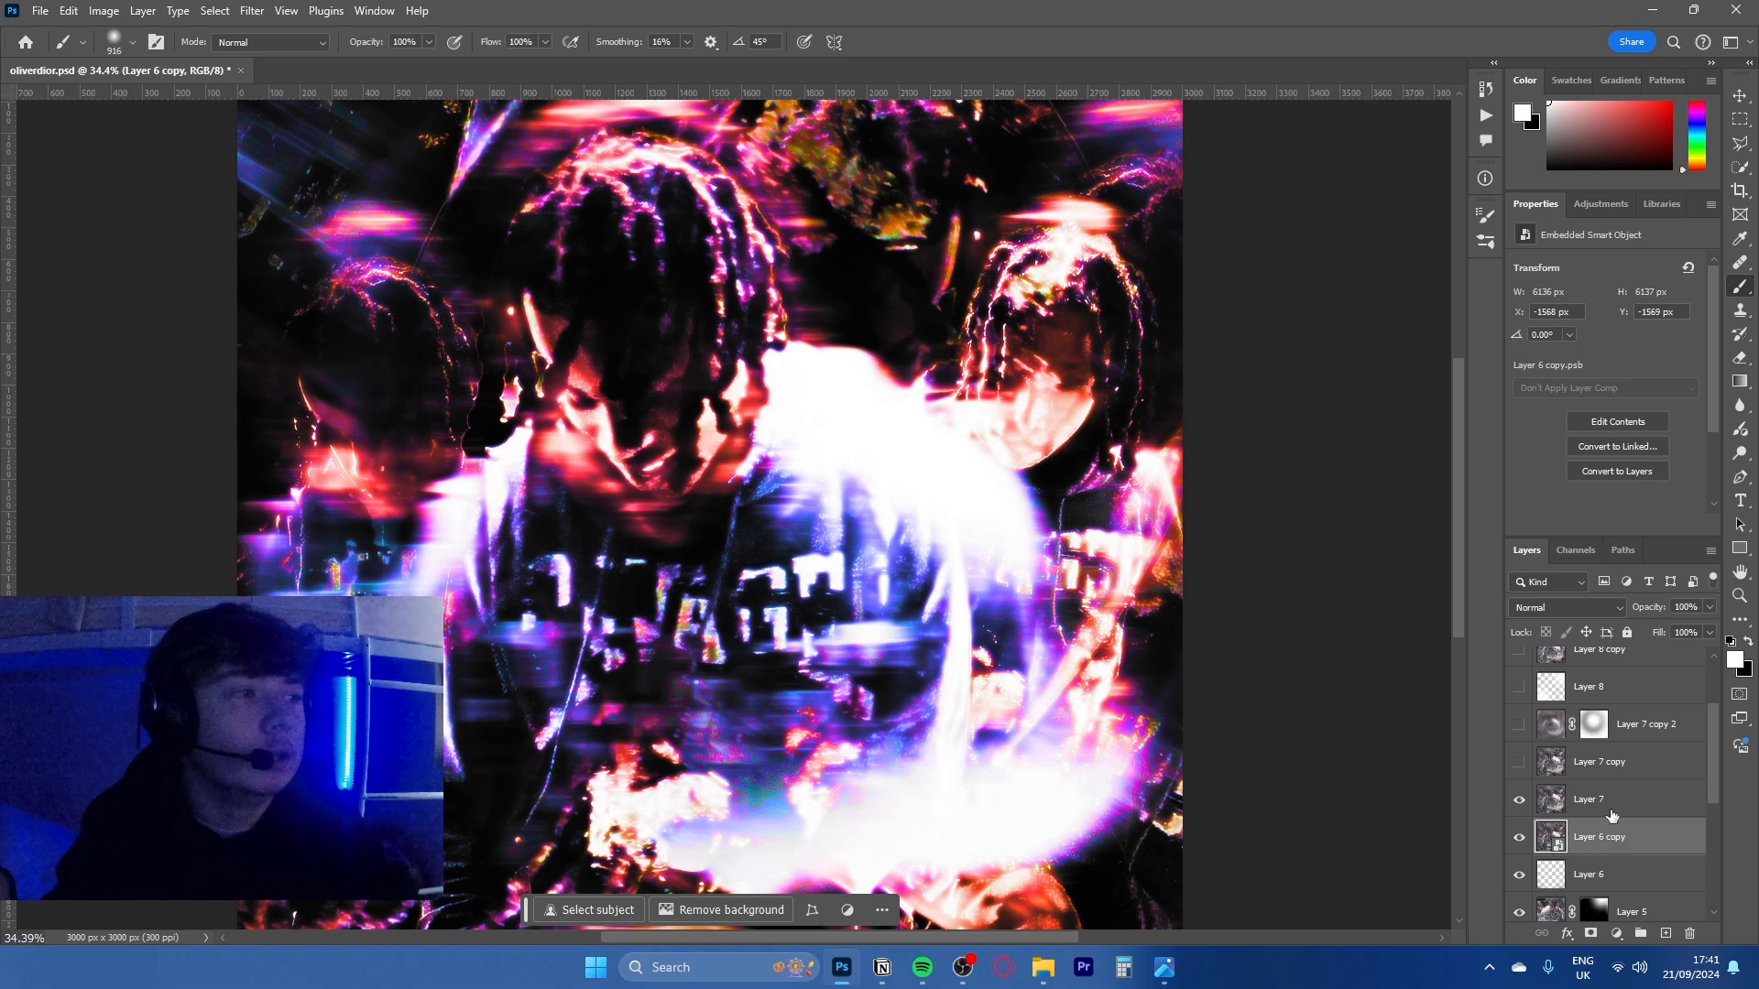
- Show Layer 7 copy and Layer 7 copy 2, and select Layer 7 copy 2
left_click(1550, 800)
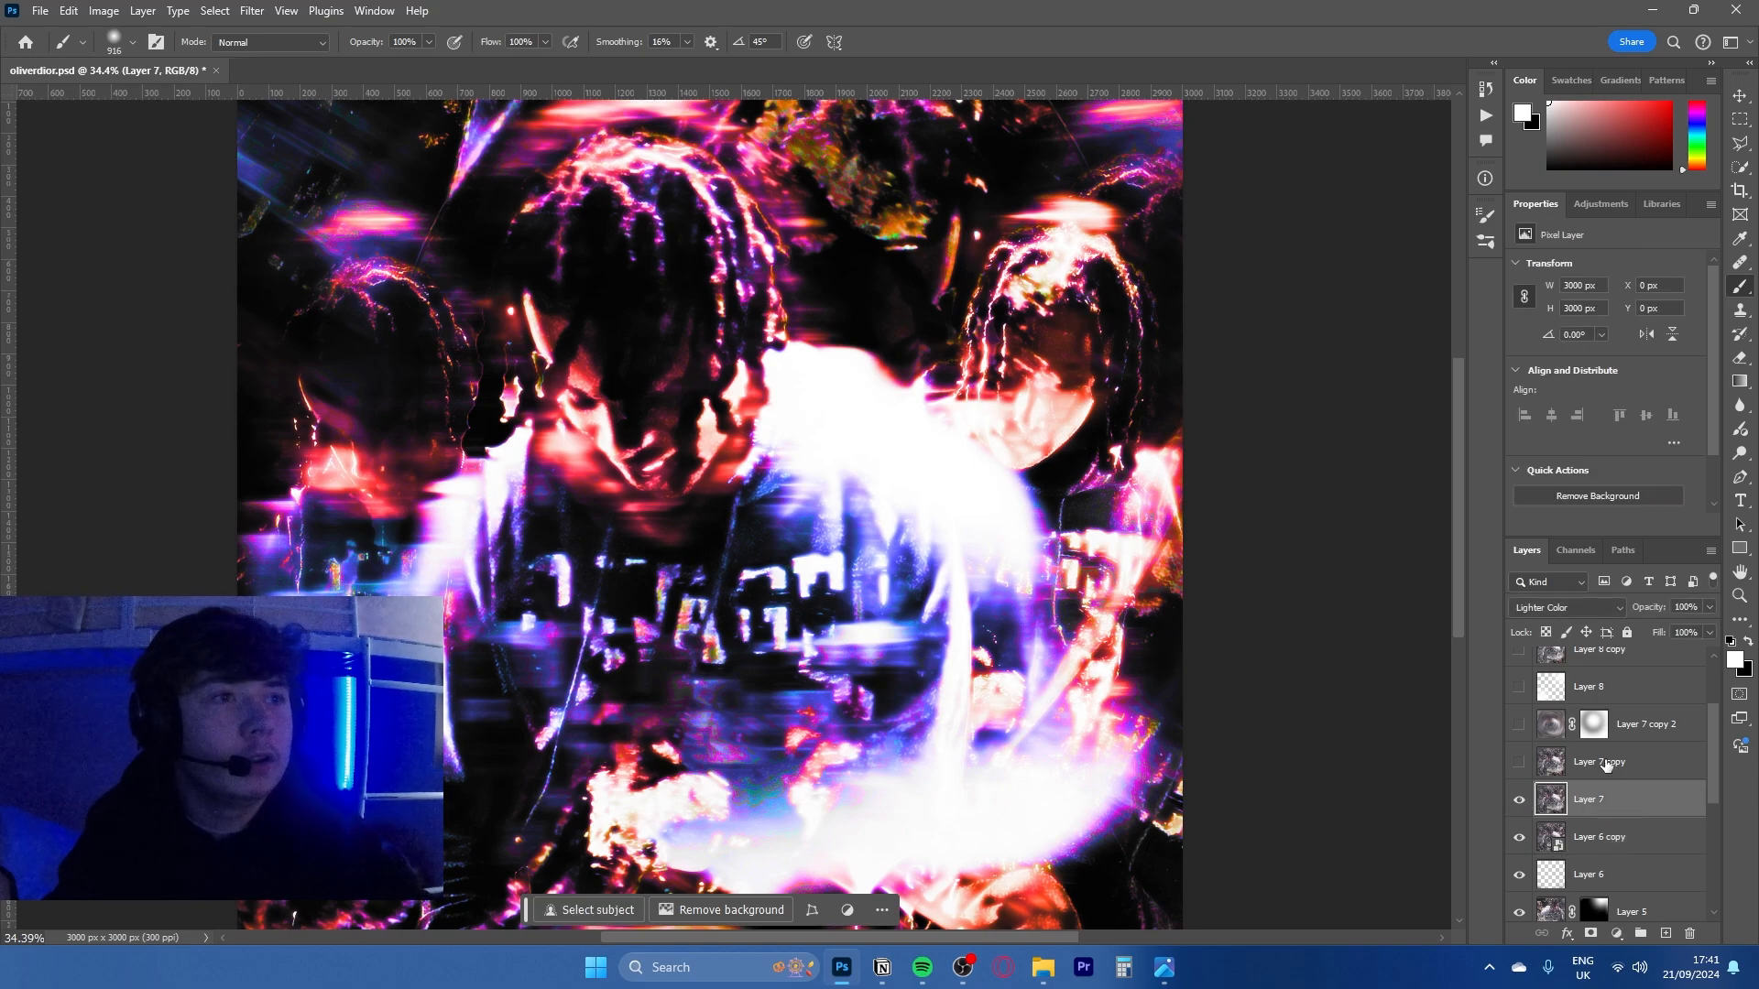
left_click(1519, 762)
left_click(1550, 761)
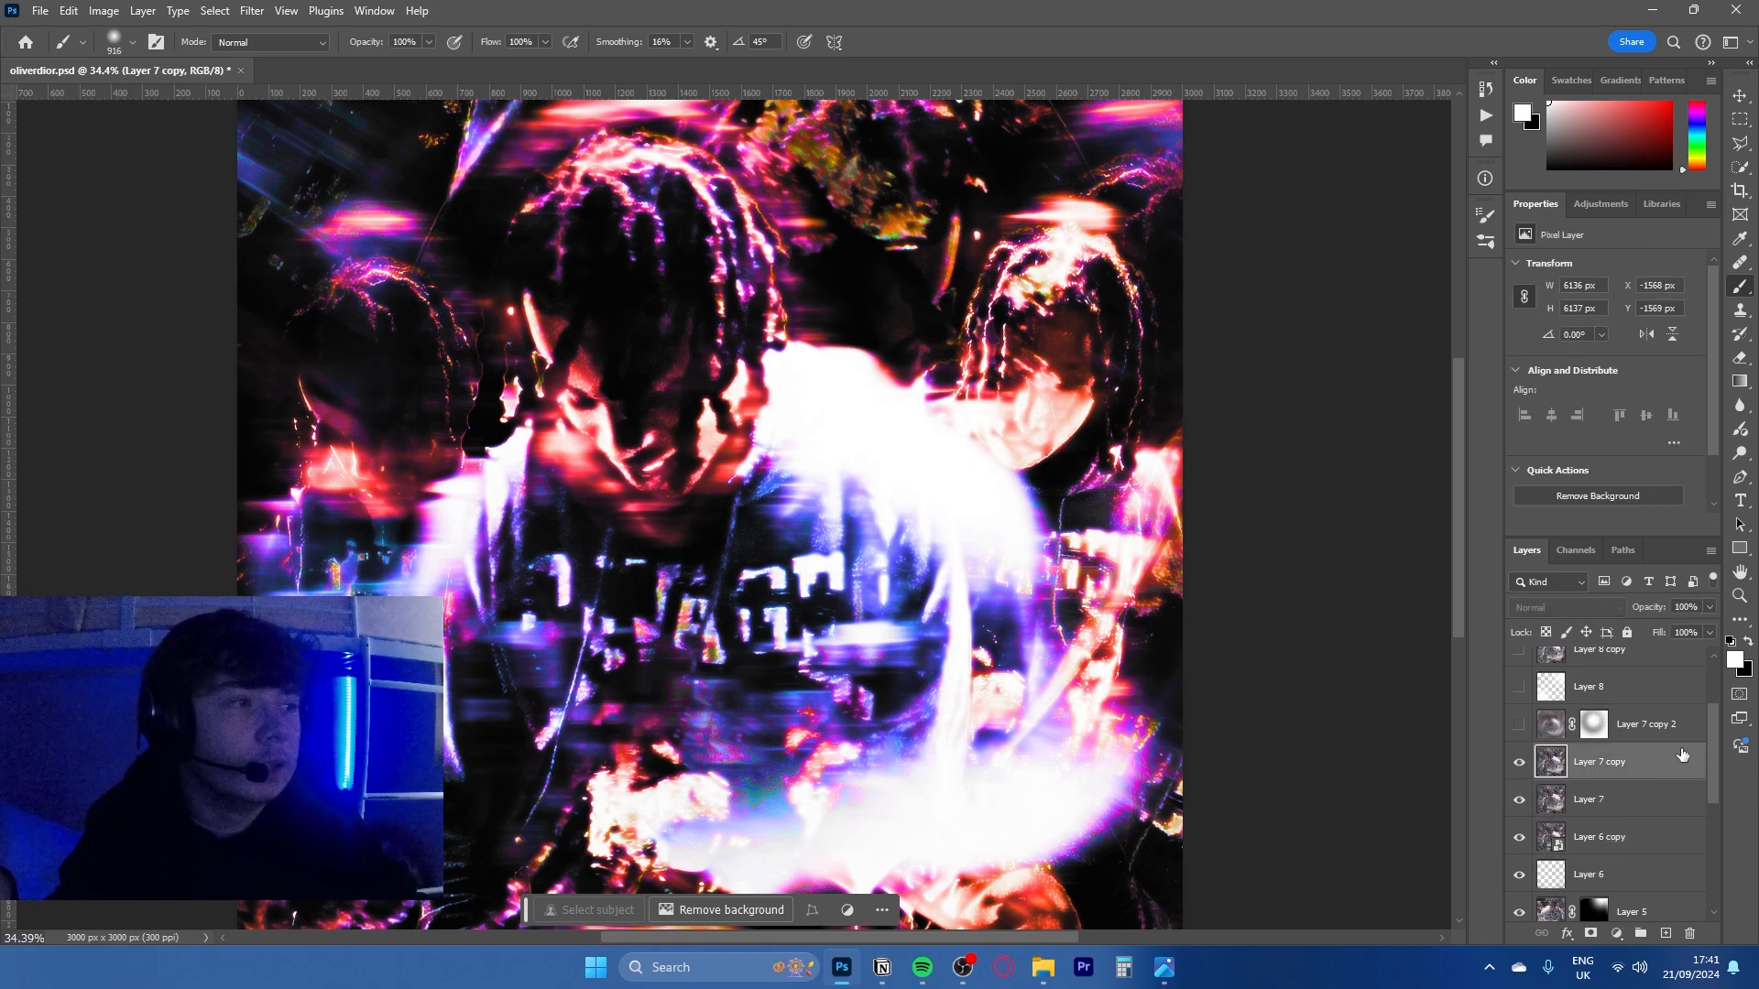
scroll(1656, 757, "up", 1)
left_click(1629, 797)
left_click(1519, 793)
scroll(1007, 596, "down", 2)
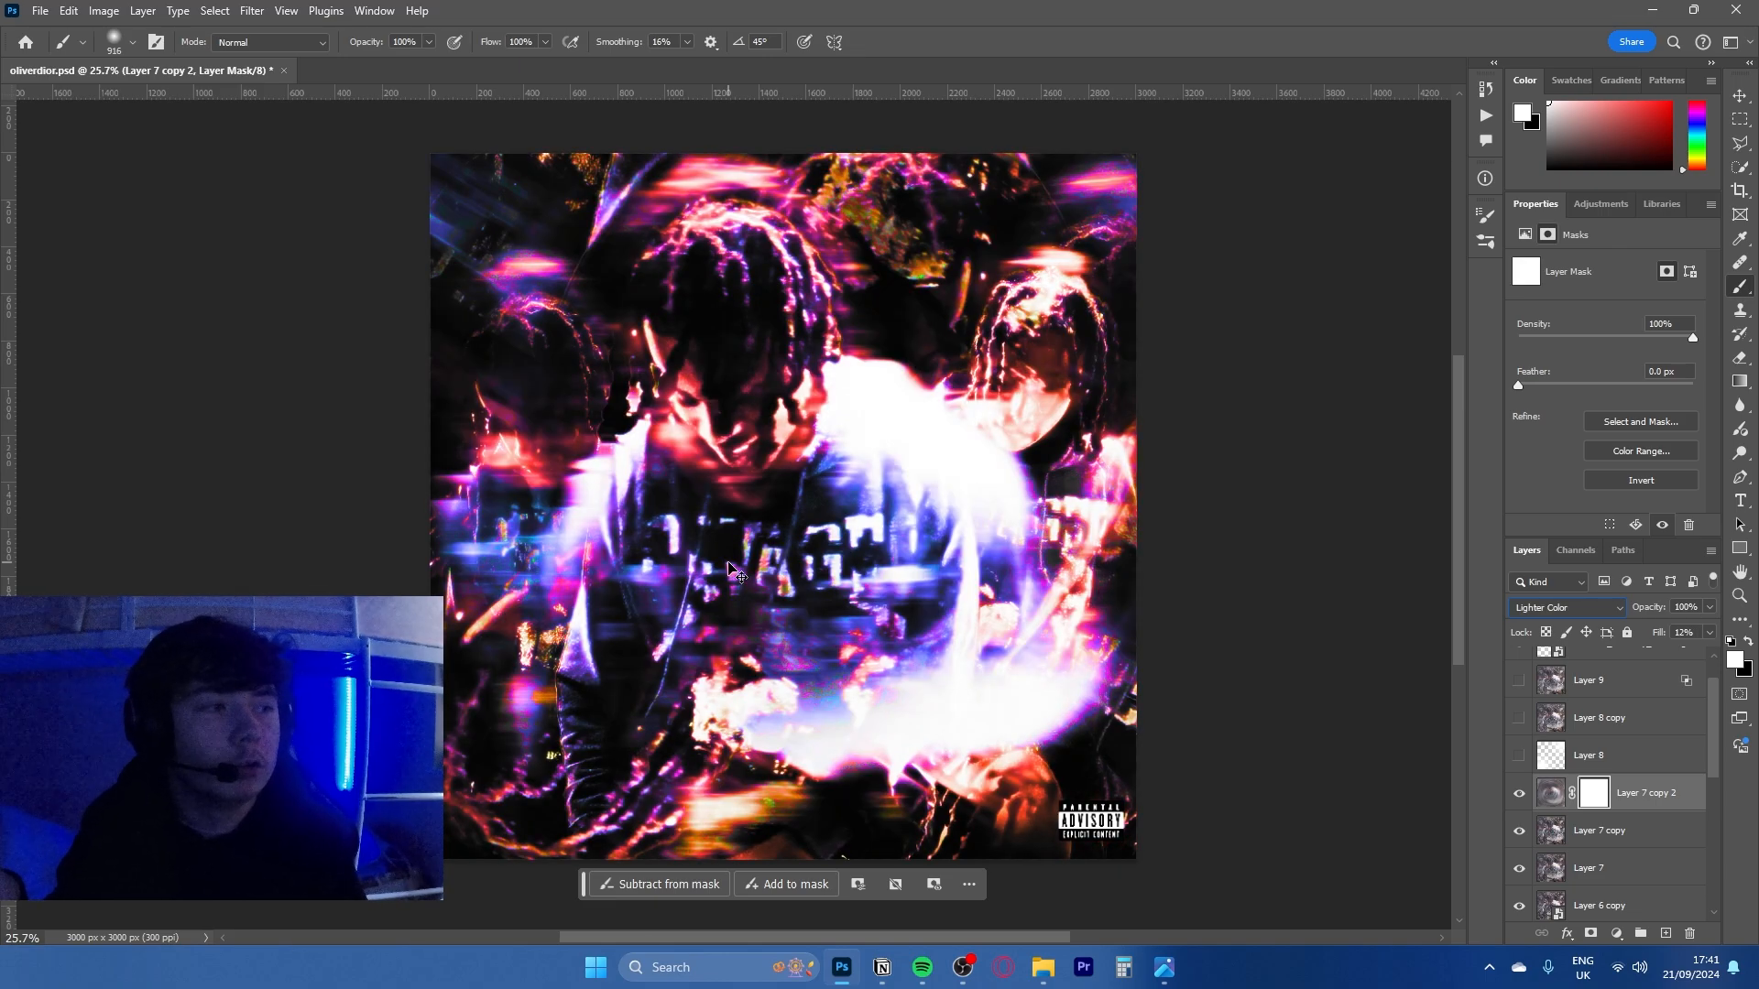
- Restore Layer 7 copy 2's soft round mask, and look through the available blur filters with its image selected
key("ctrl+shift+z")
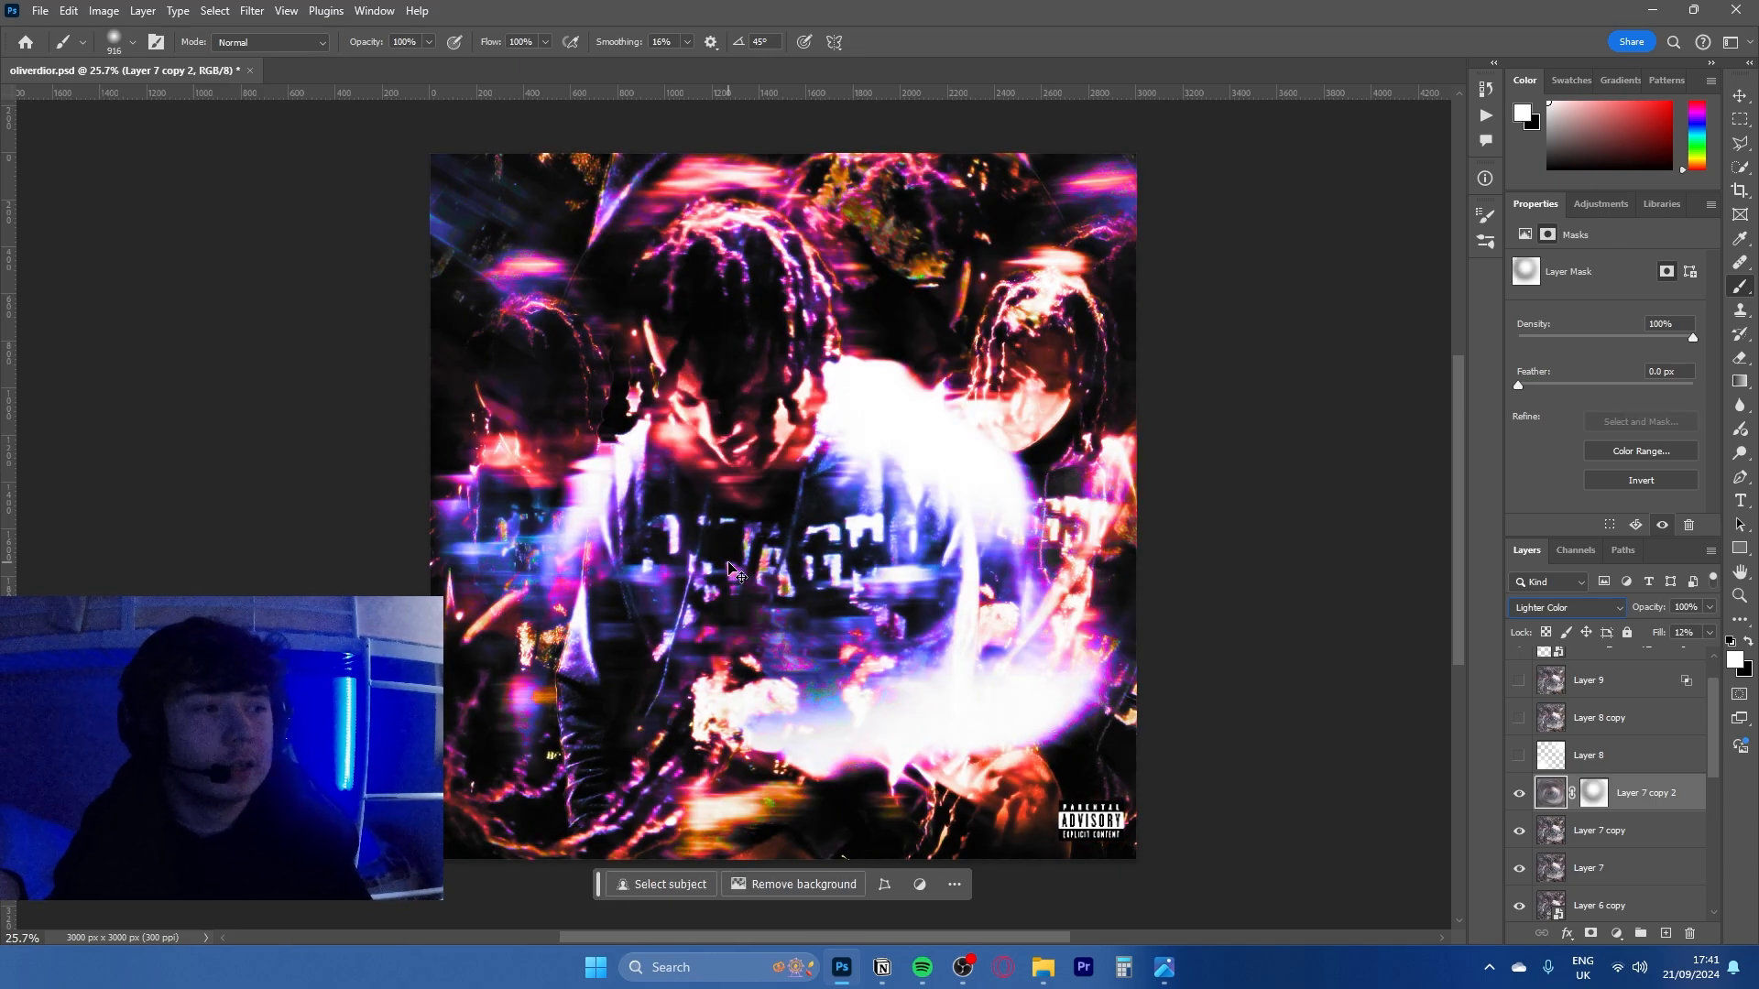
left_click(1601, 797)
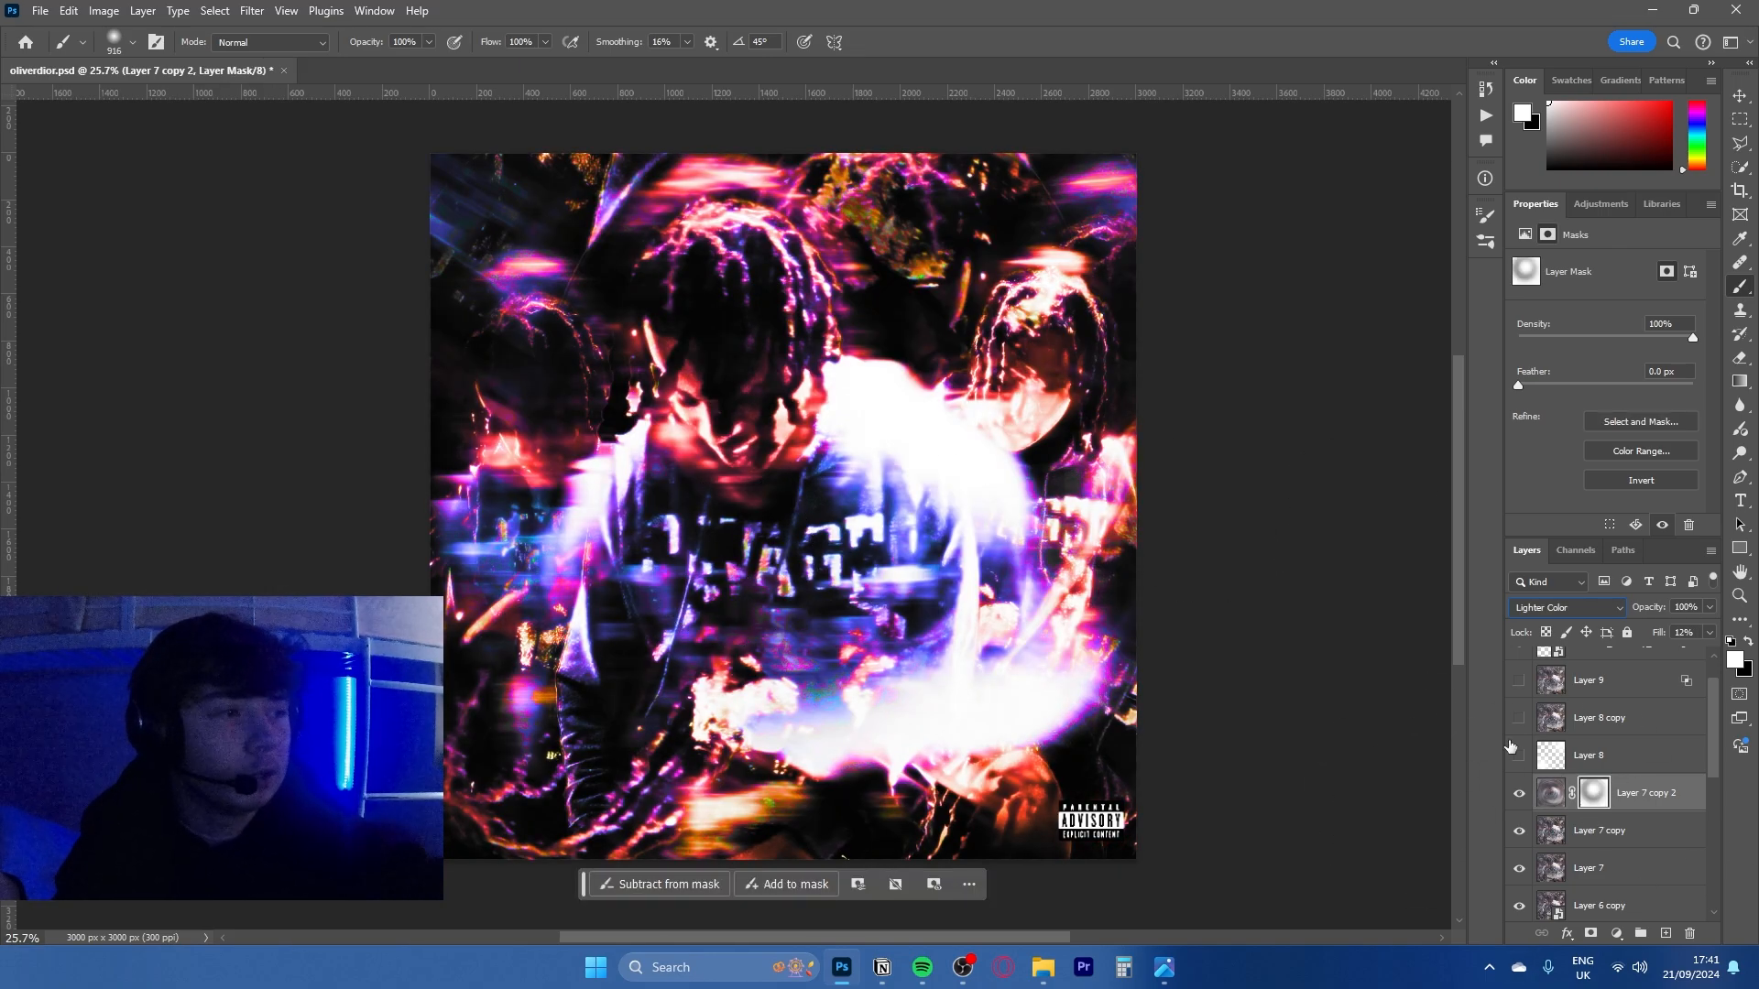
left_click(1550, 790)
left_click(250, 11)
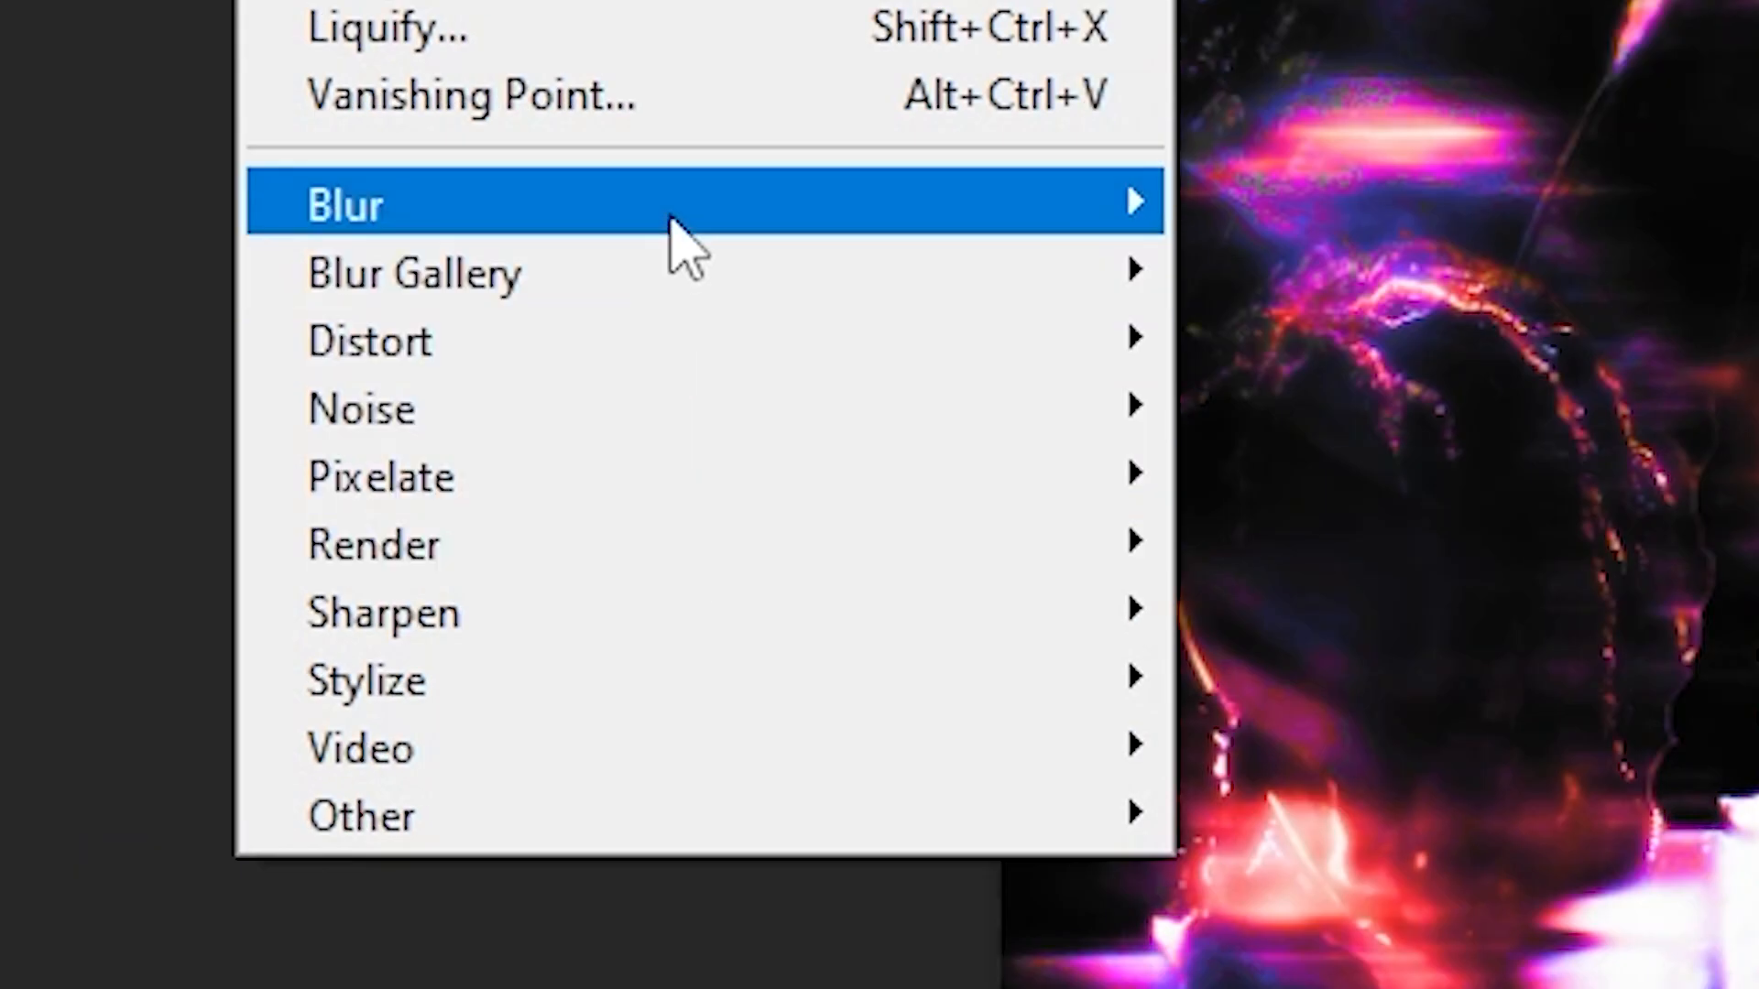
mouse_move(671, 220)
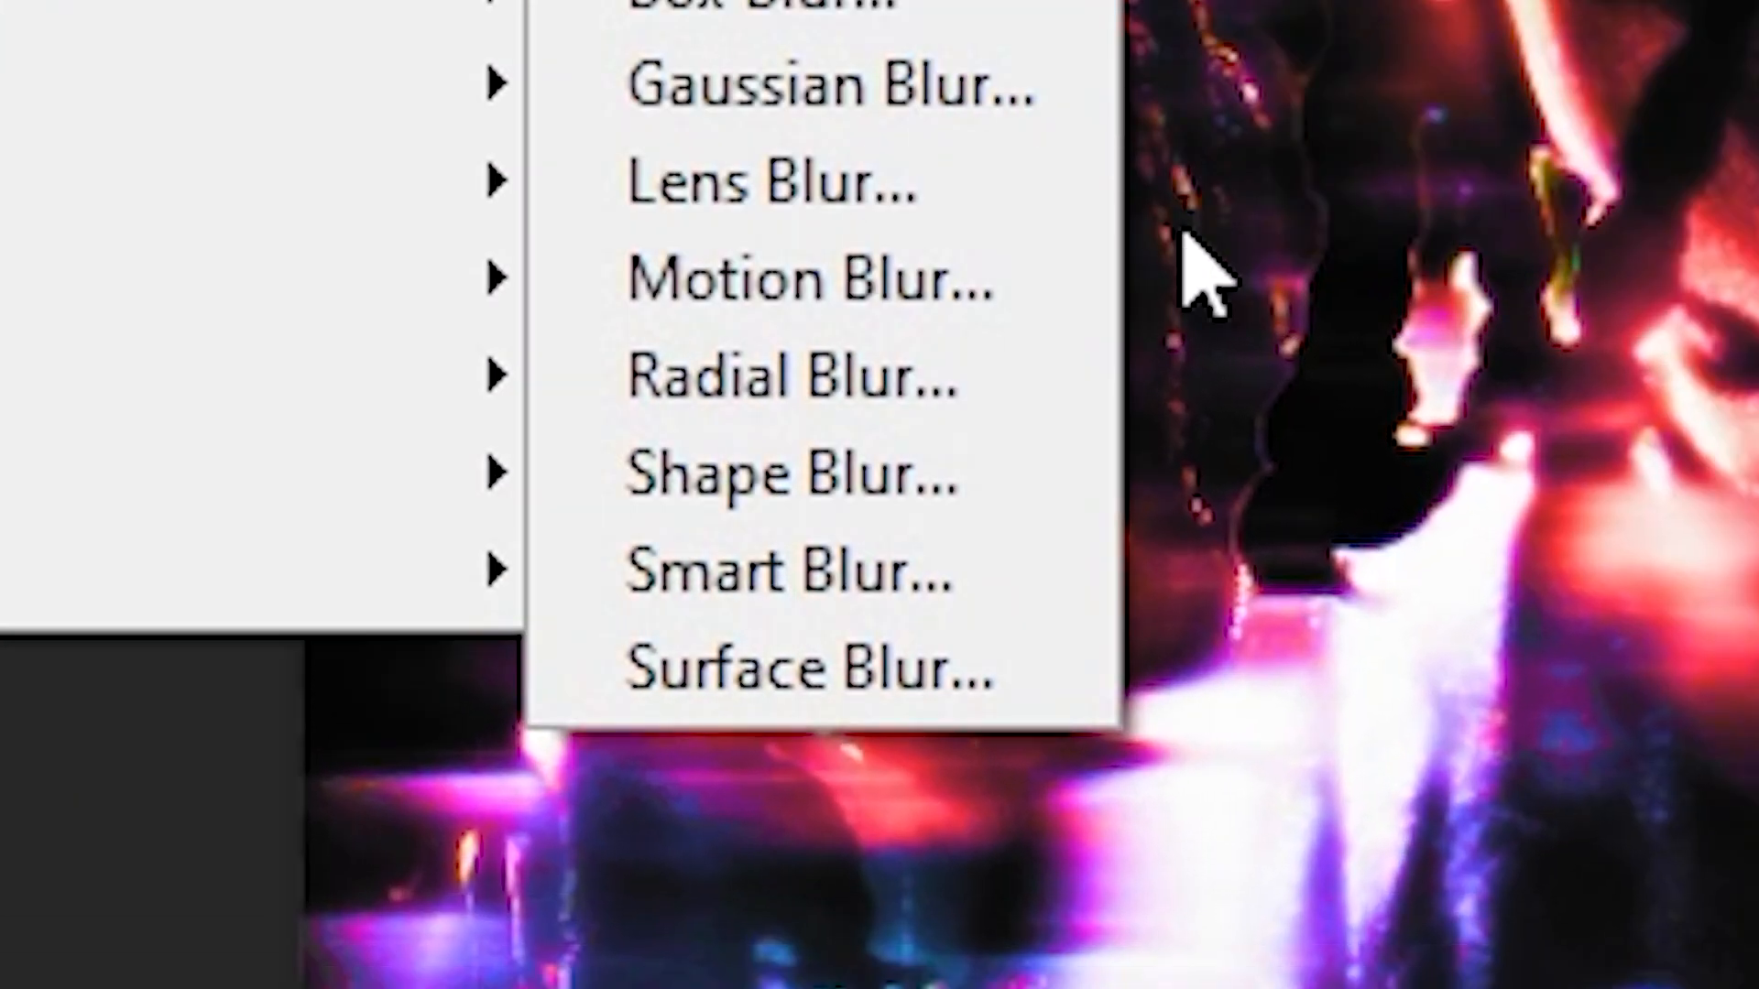
left_click(1437, 684)
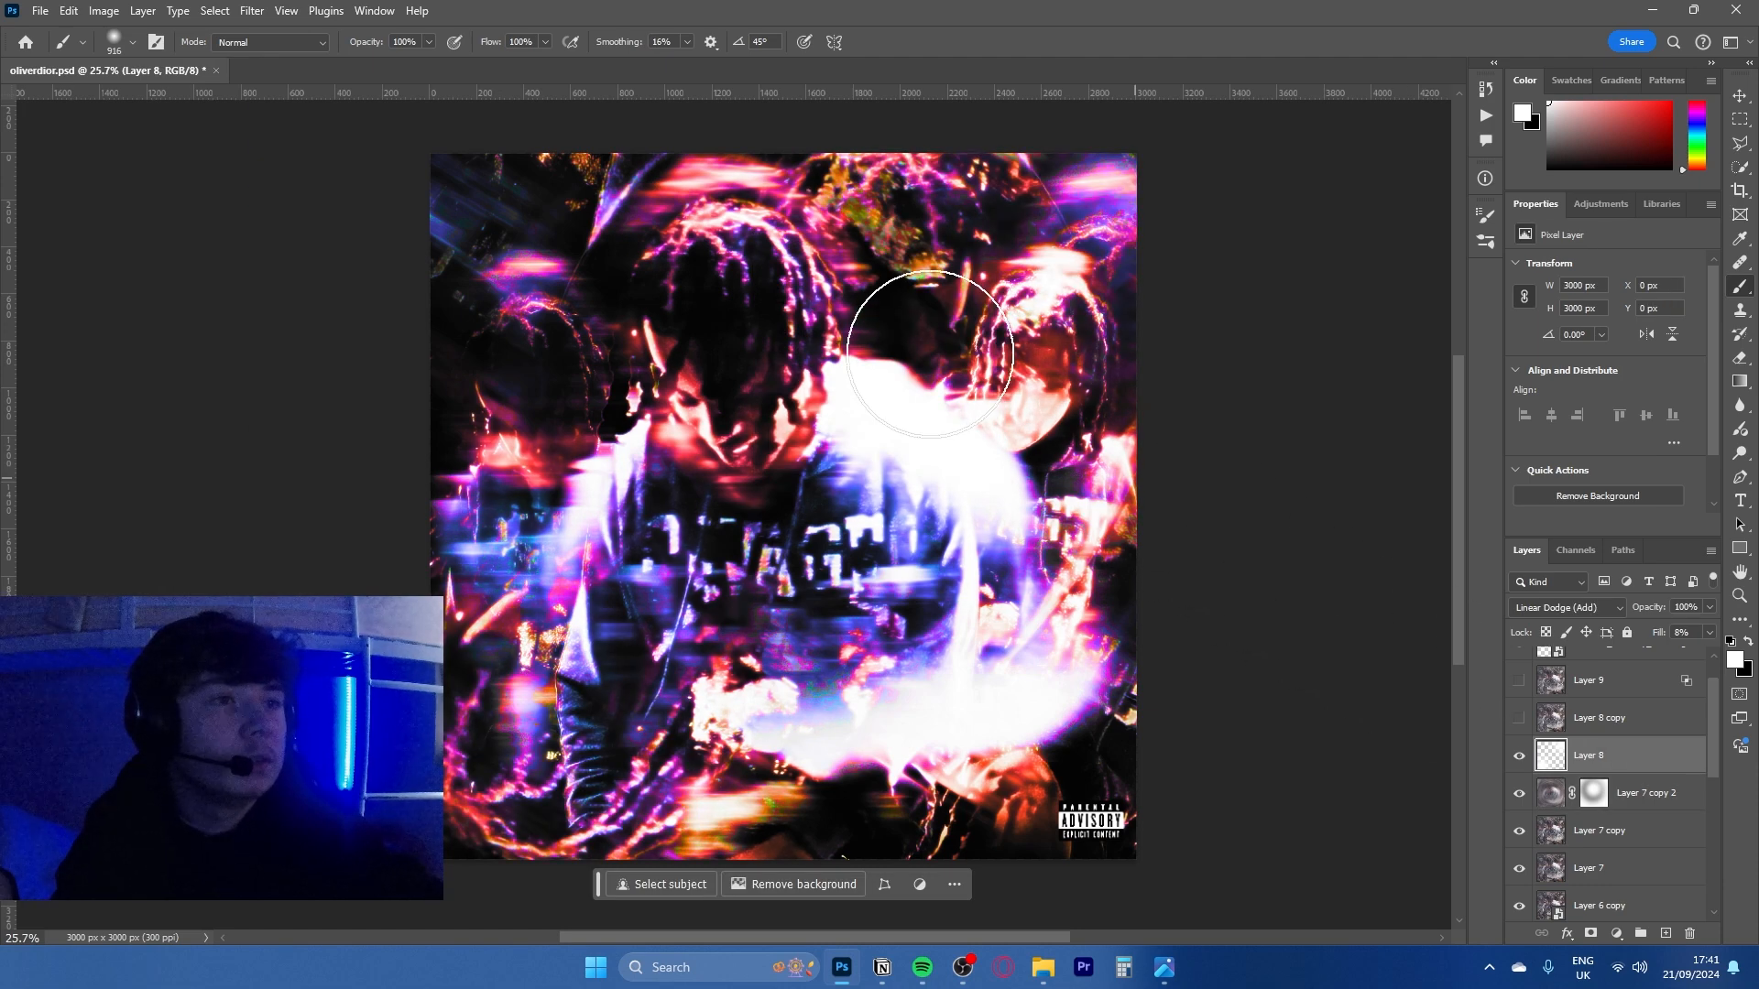
- Try Layer 8 in Normal blend mode at 100% fill
key("space")
left_click_drag(868, 600, 782, 481)
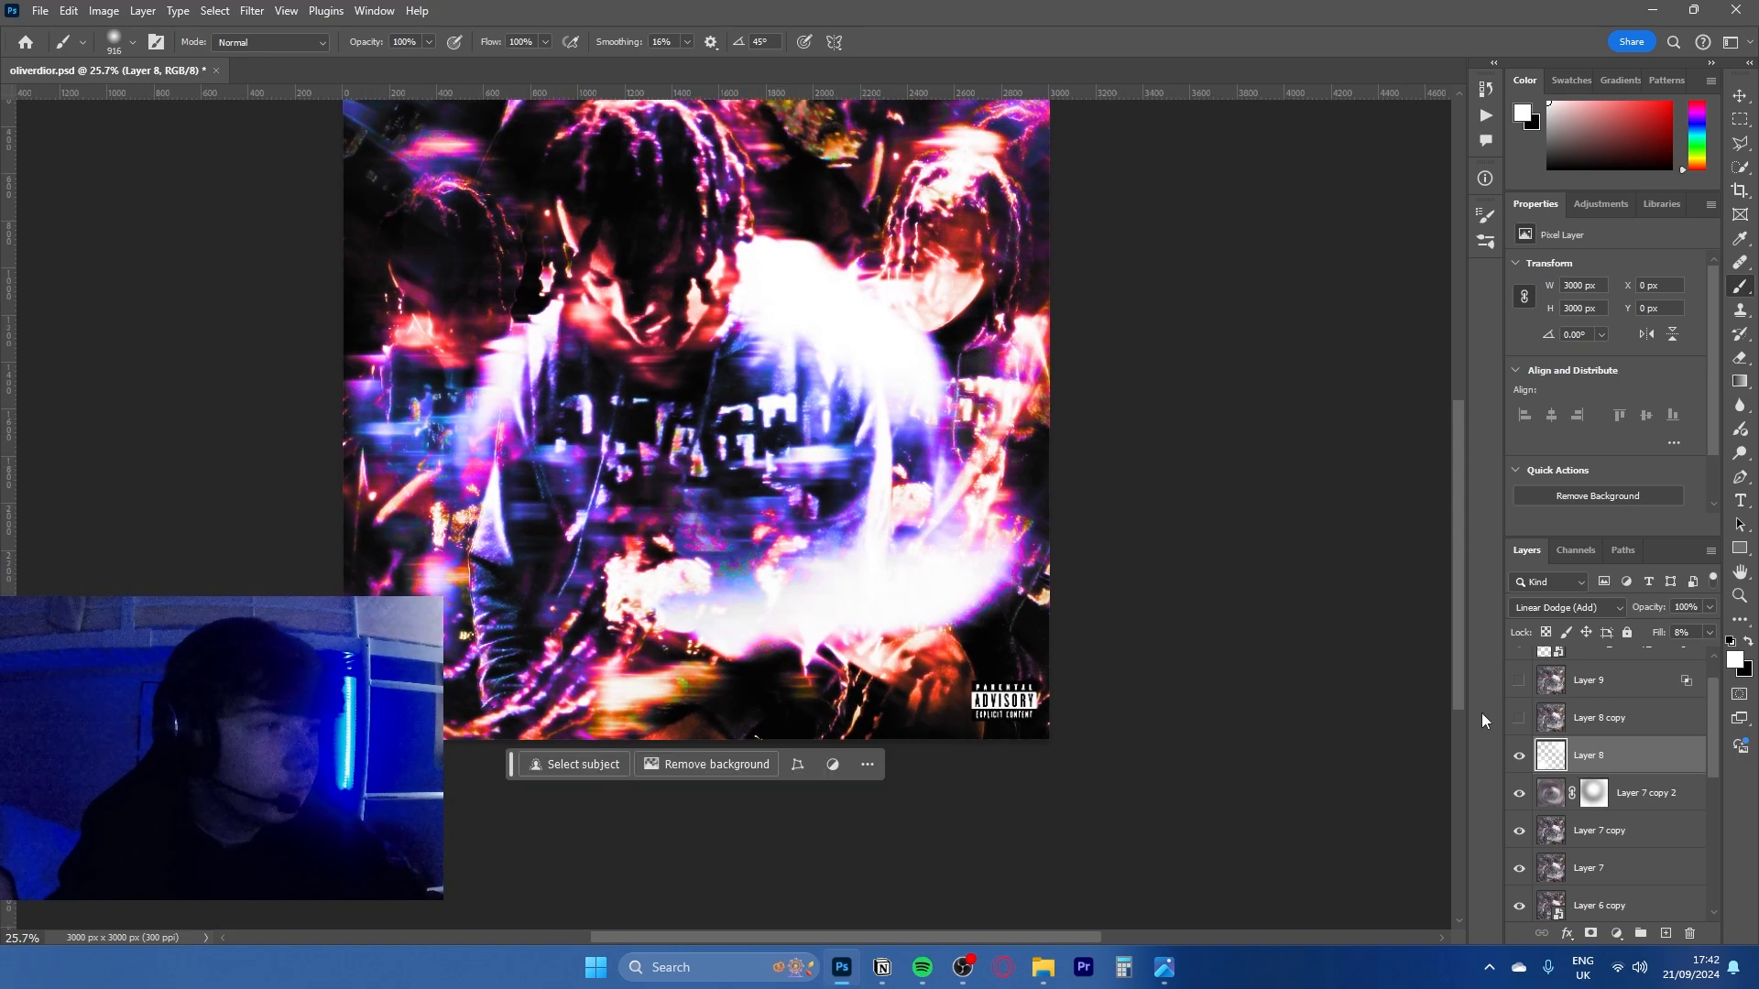
left_click_drag(577, 421, 630, 405)
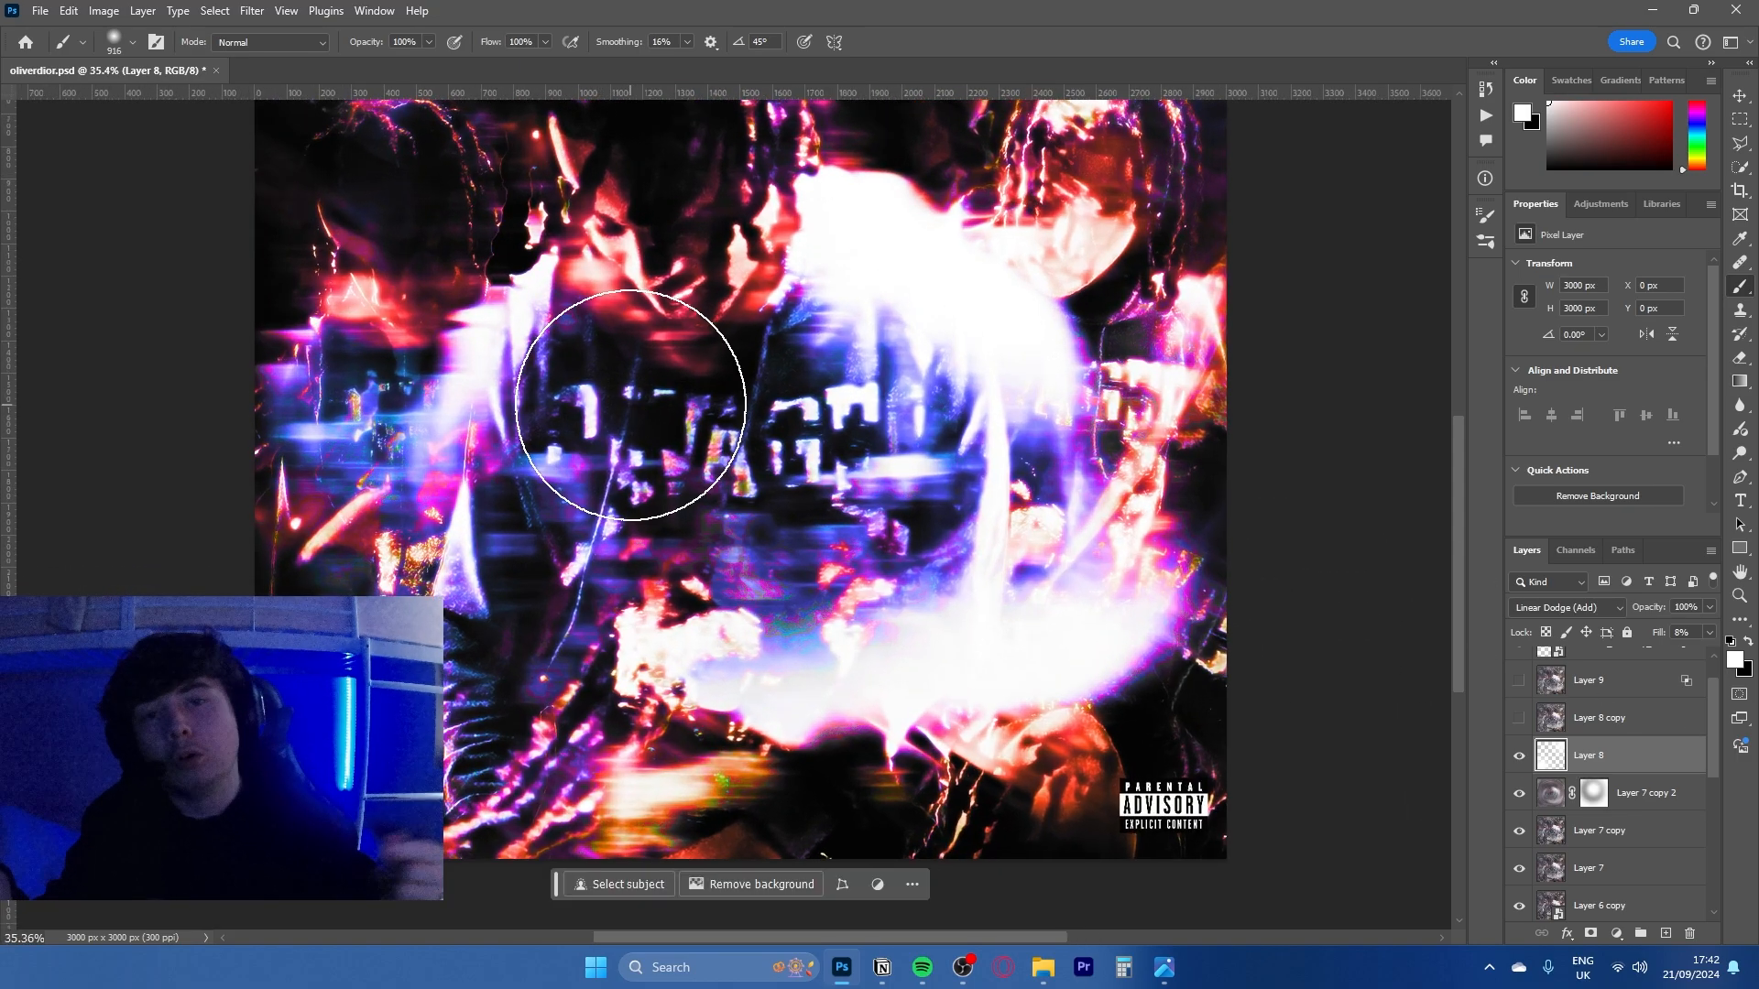
left_click(1596, 603)
left_click(1526, 454)
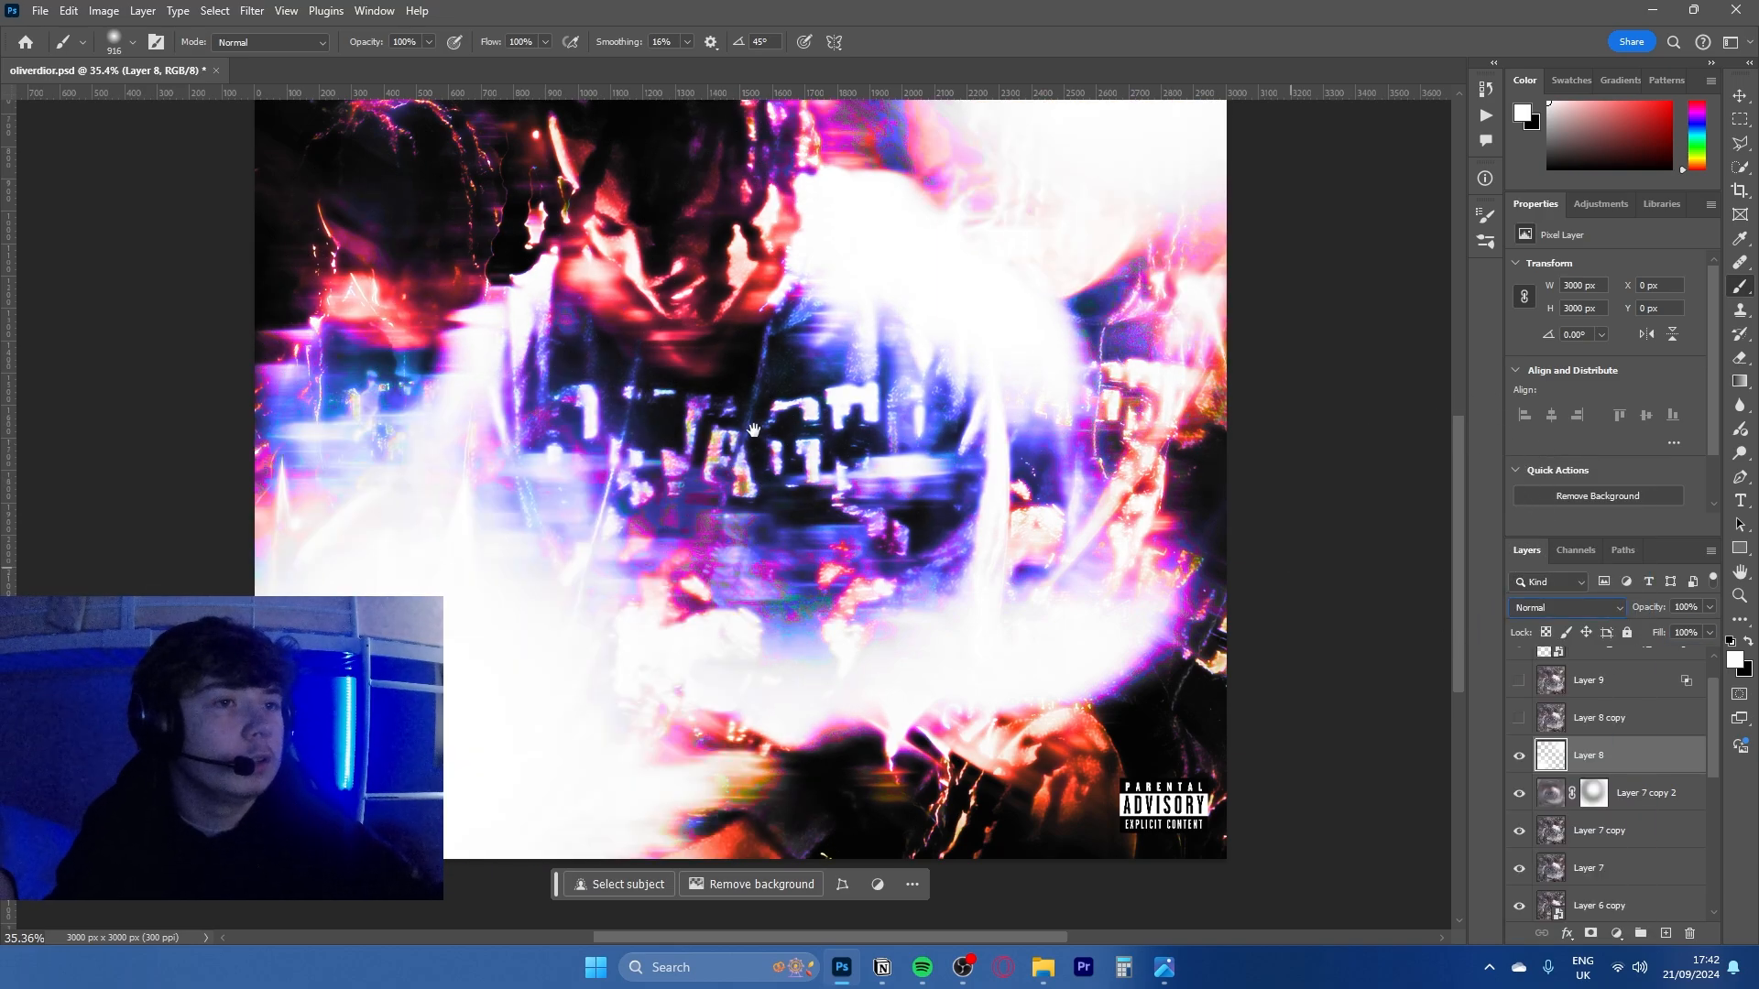
mouse_move(911, 248)
left_mouse_down()
mouse_move(790, 562)
mouse_move(673, 551)
left_mouse_up()
left_click_drag(674, 551, 668, 390)
scroll(634, 527, "up", 2)
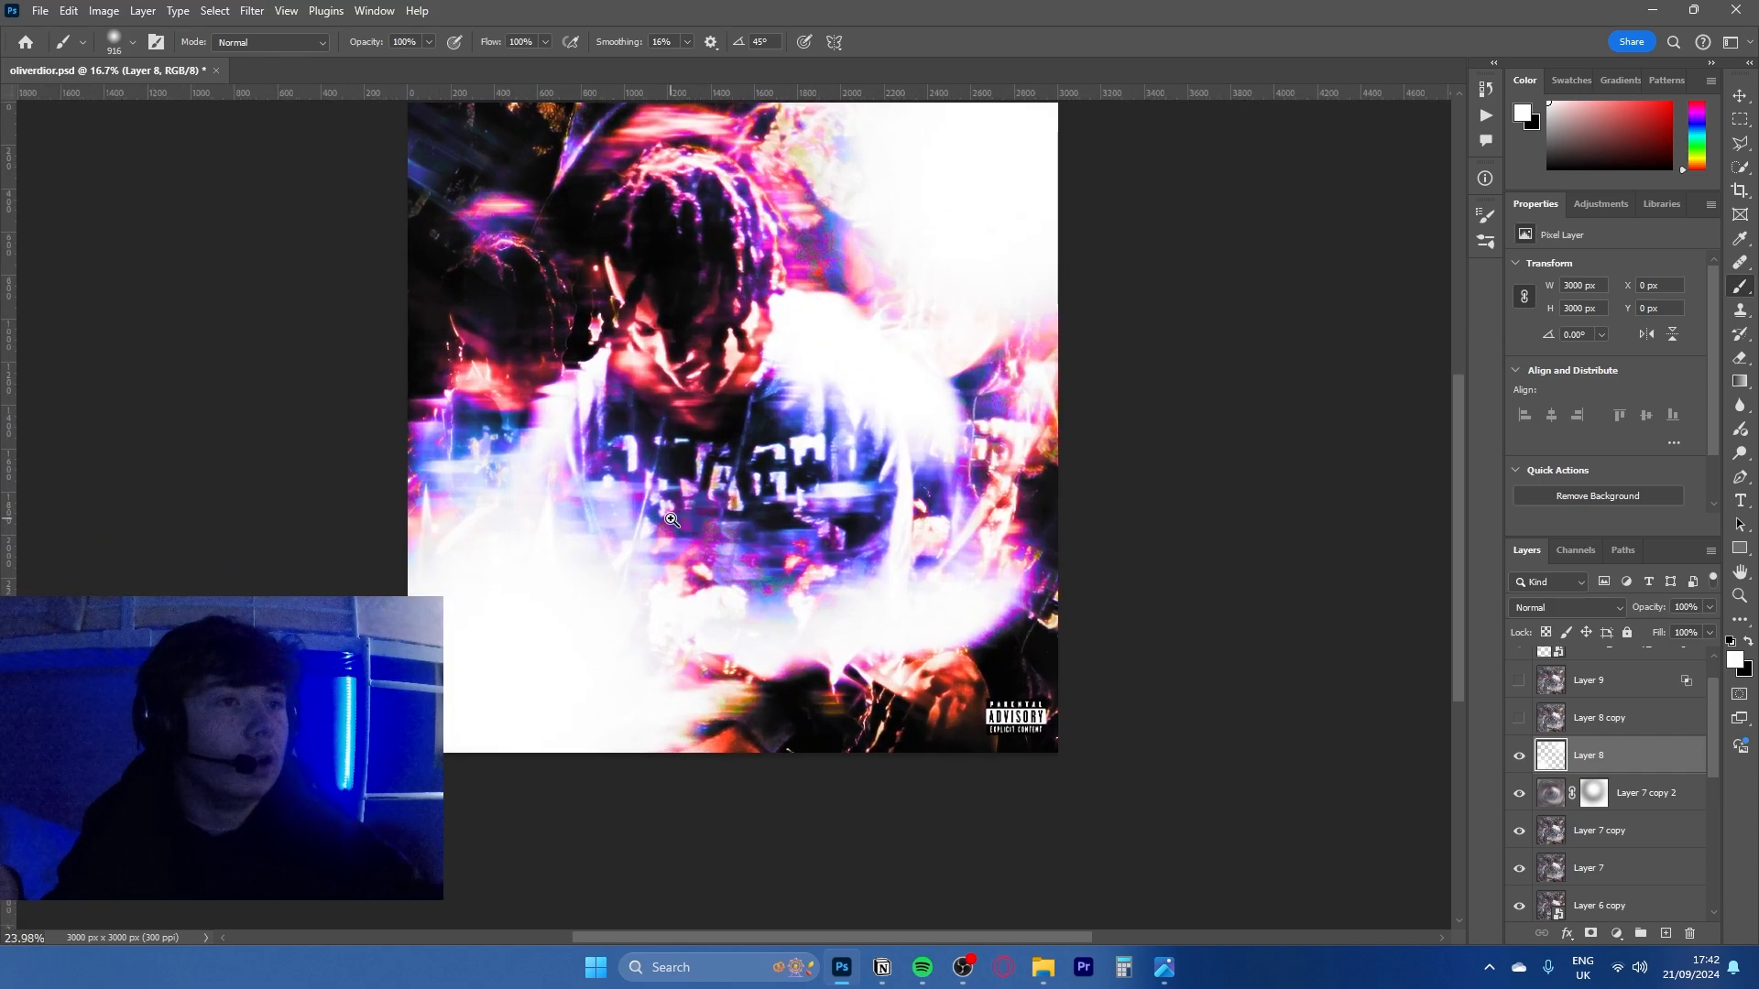
- Undo the blend mode and fill changes on Layer 8
key("ctrl+z")
key("ctrl+z")
key("ctrl+z")
key("ctrl+z")
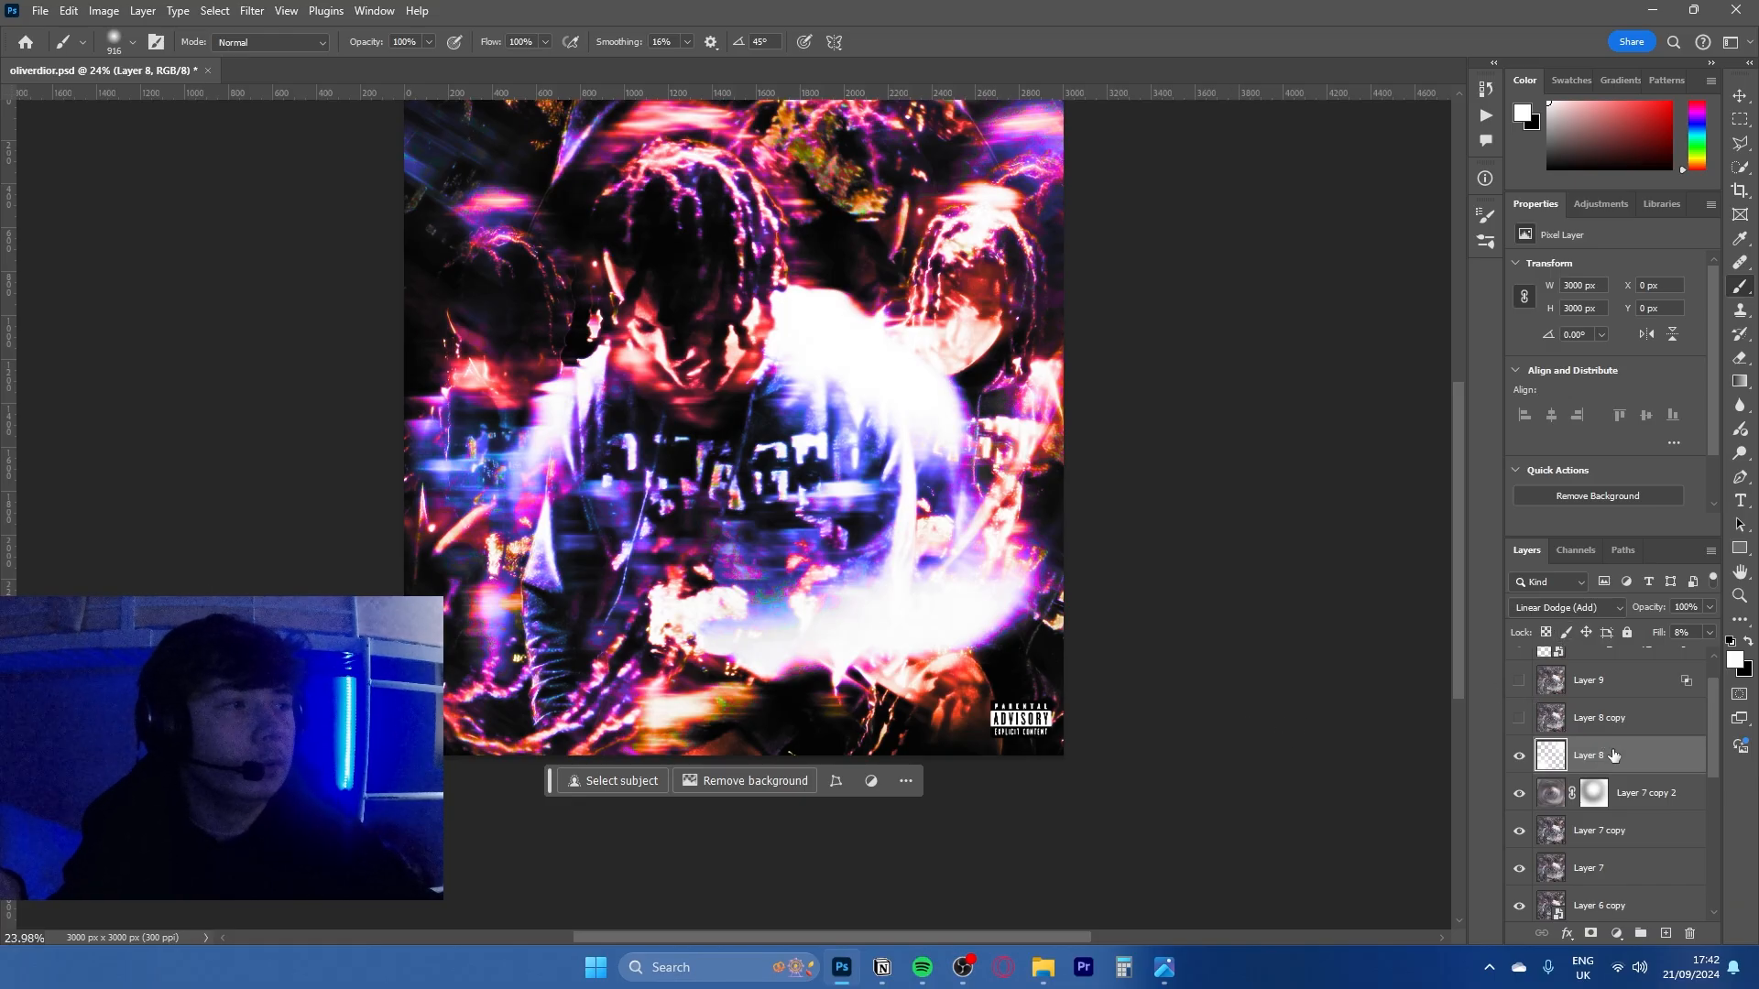
- Show Layer 8 copy and Layer 9, and select Layer 9
scroll(1578, 831, "up", 2)
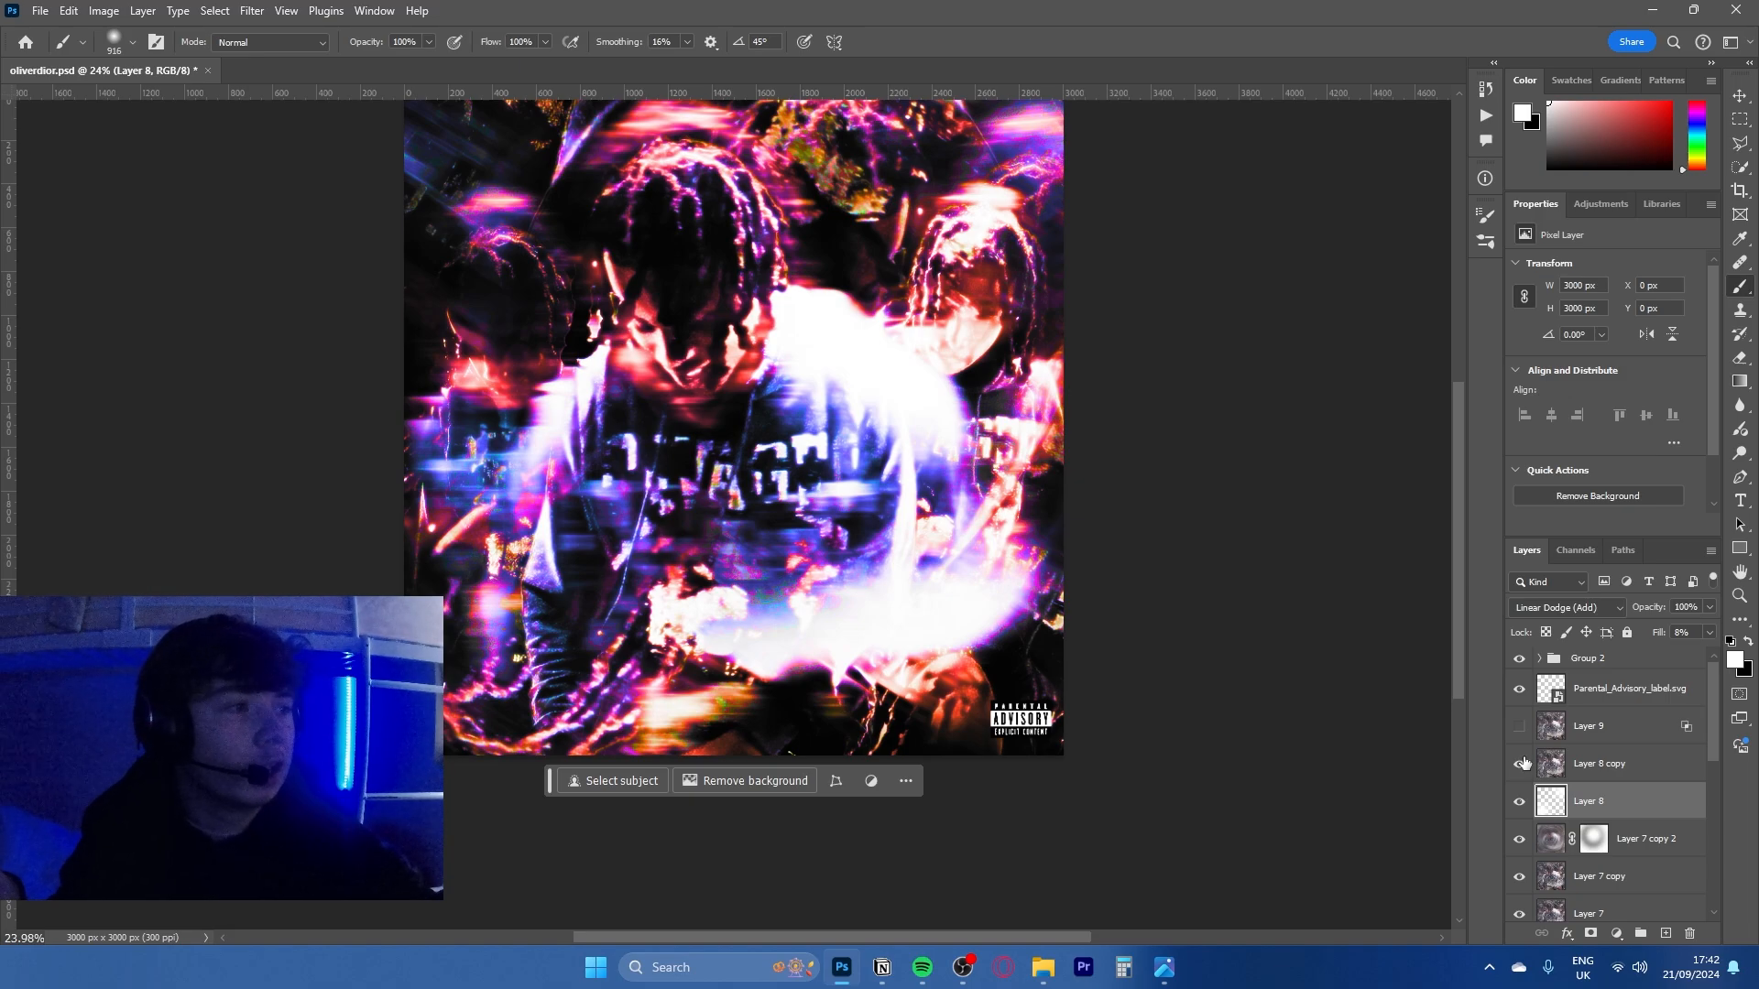
left_click(1519, 726)
left_click(1693, 729)
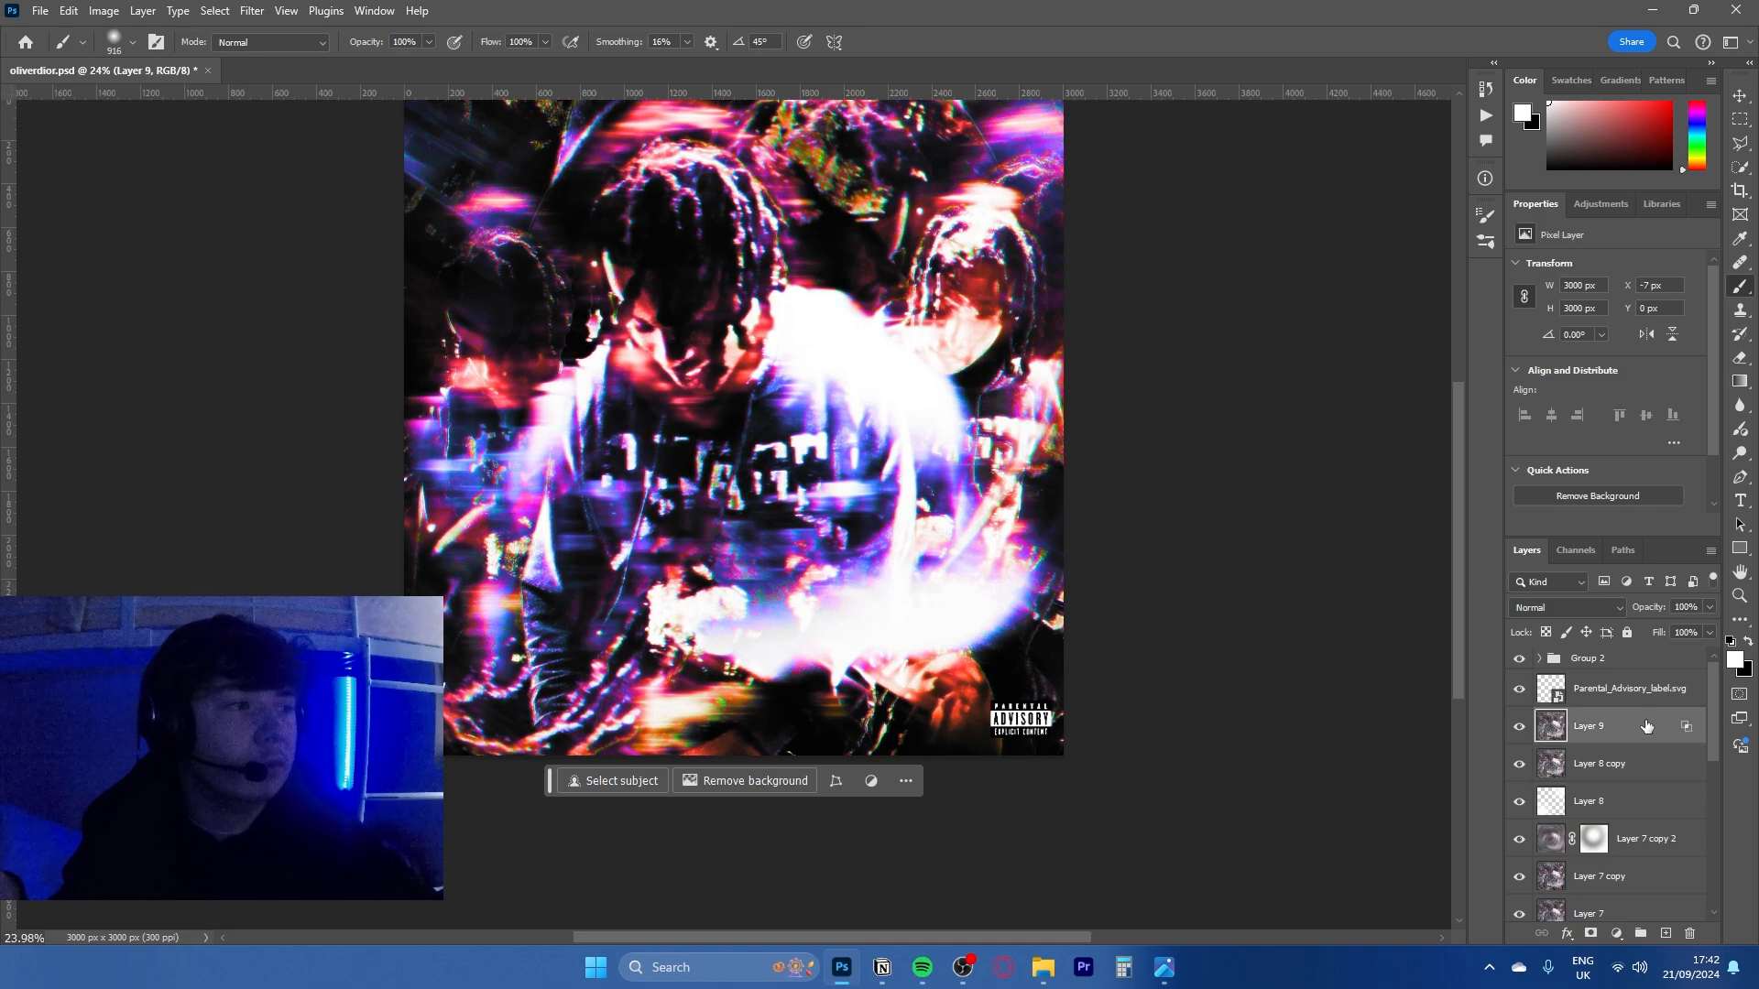
scroll(929, 312, "up", 3)
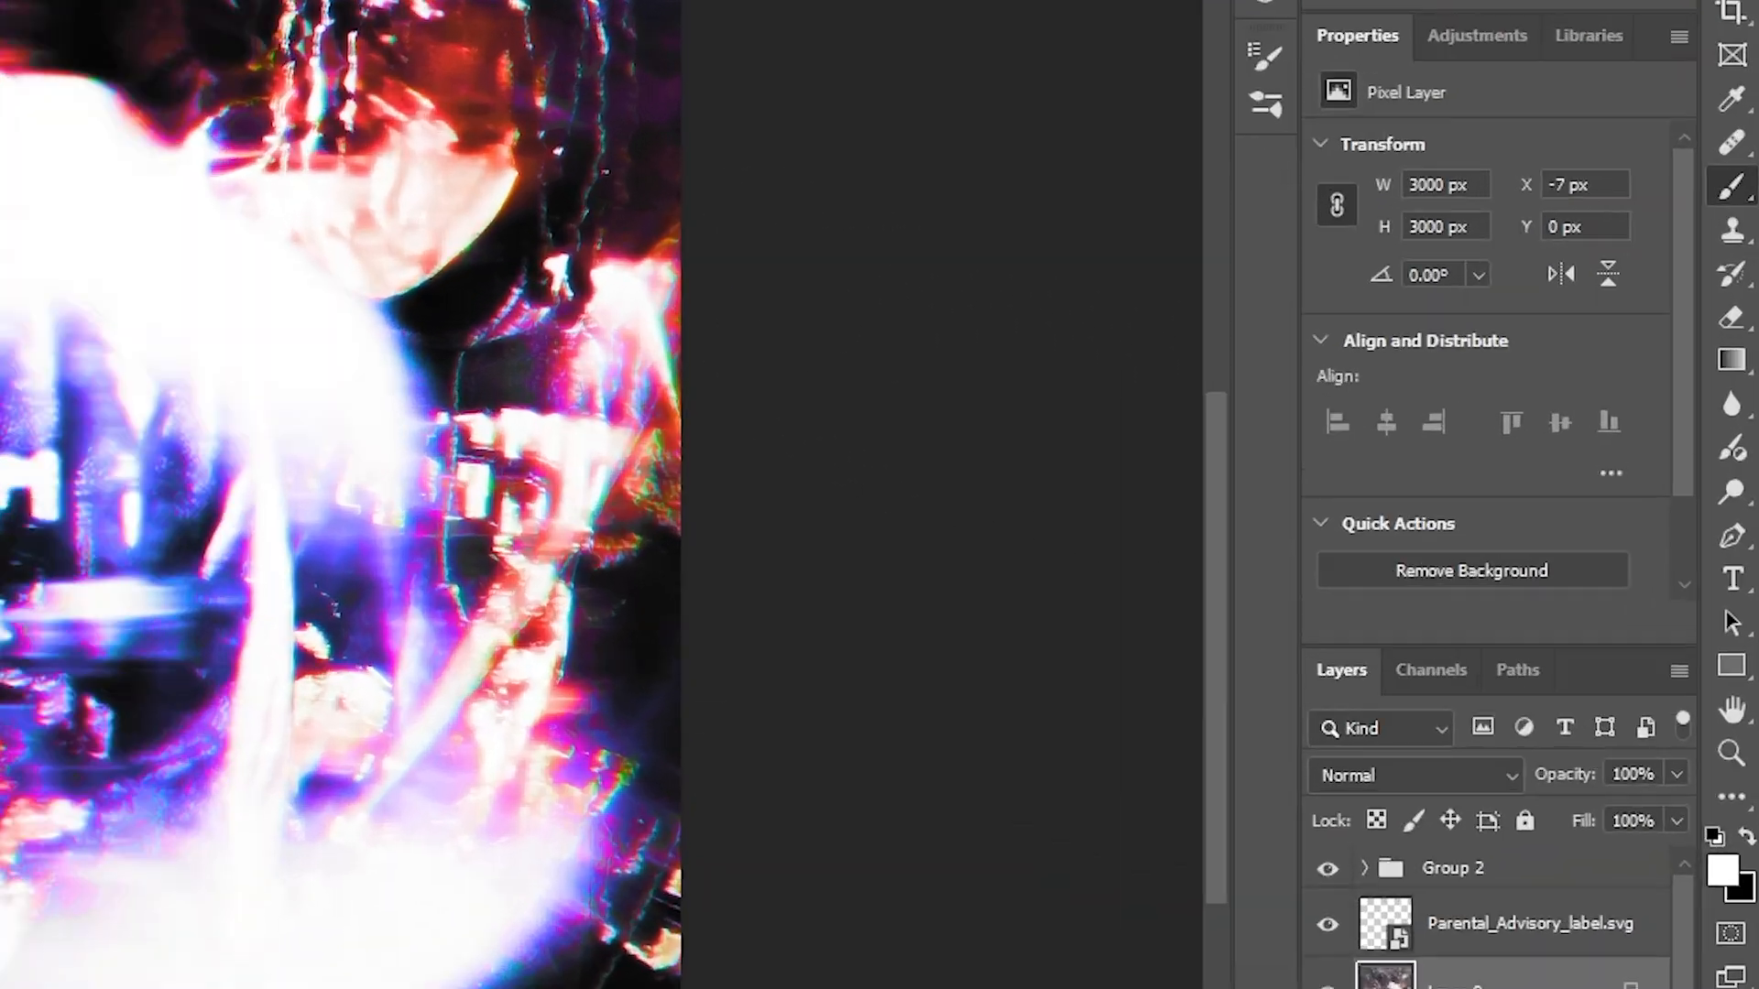
- Restrict Layer 9's blending to the red channel only, with green and blue switched off
double_click(1666, 742)
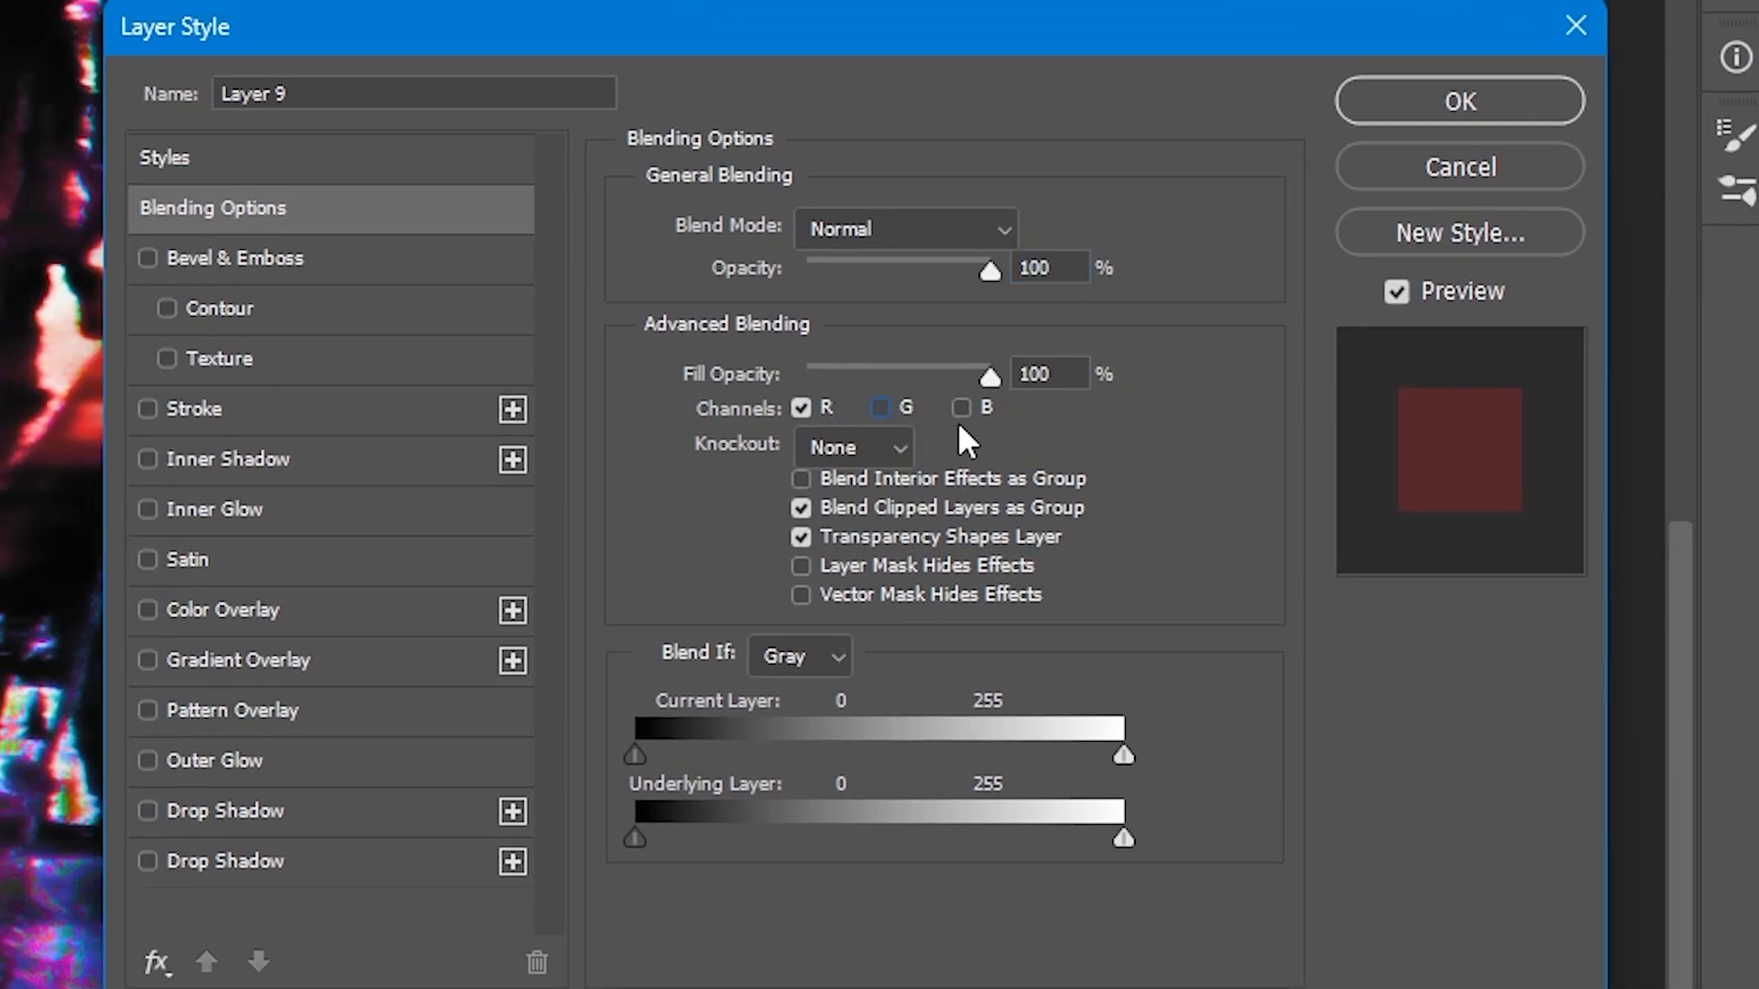
left_click(879, 407)
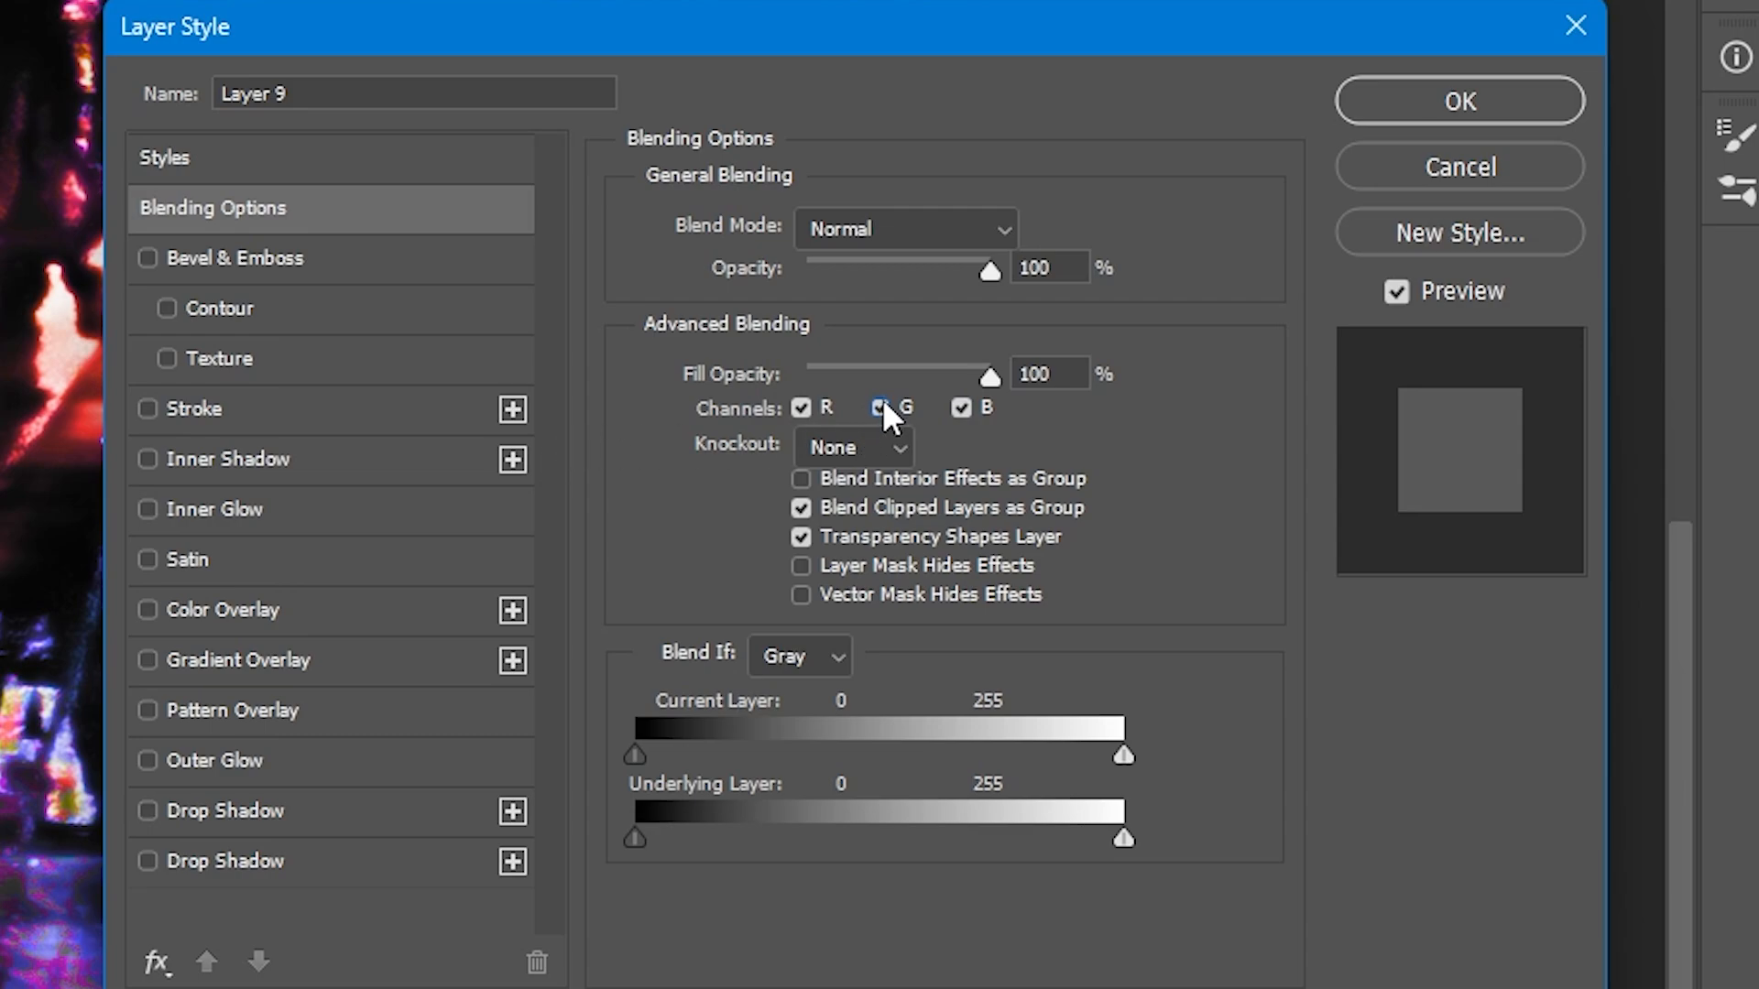
left_click(882, 407)
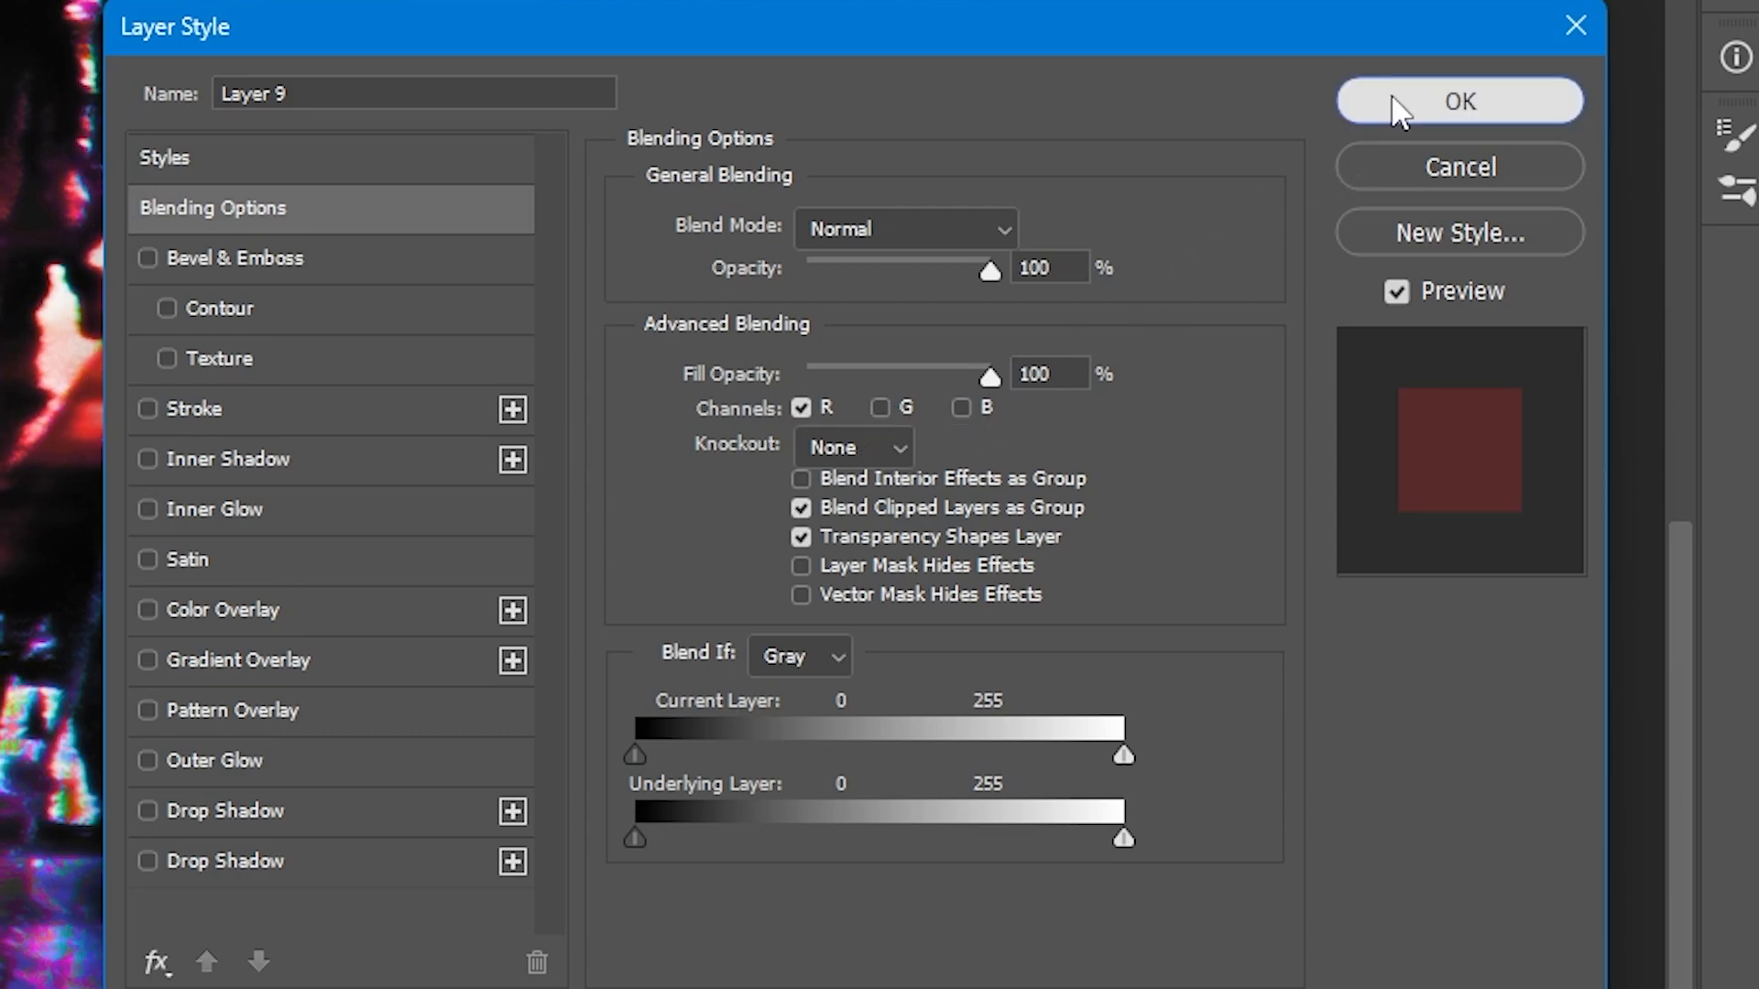
left_click(1398, 106)
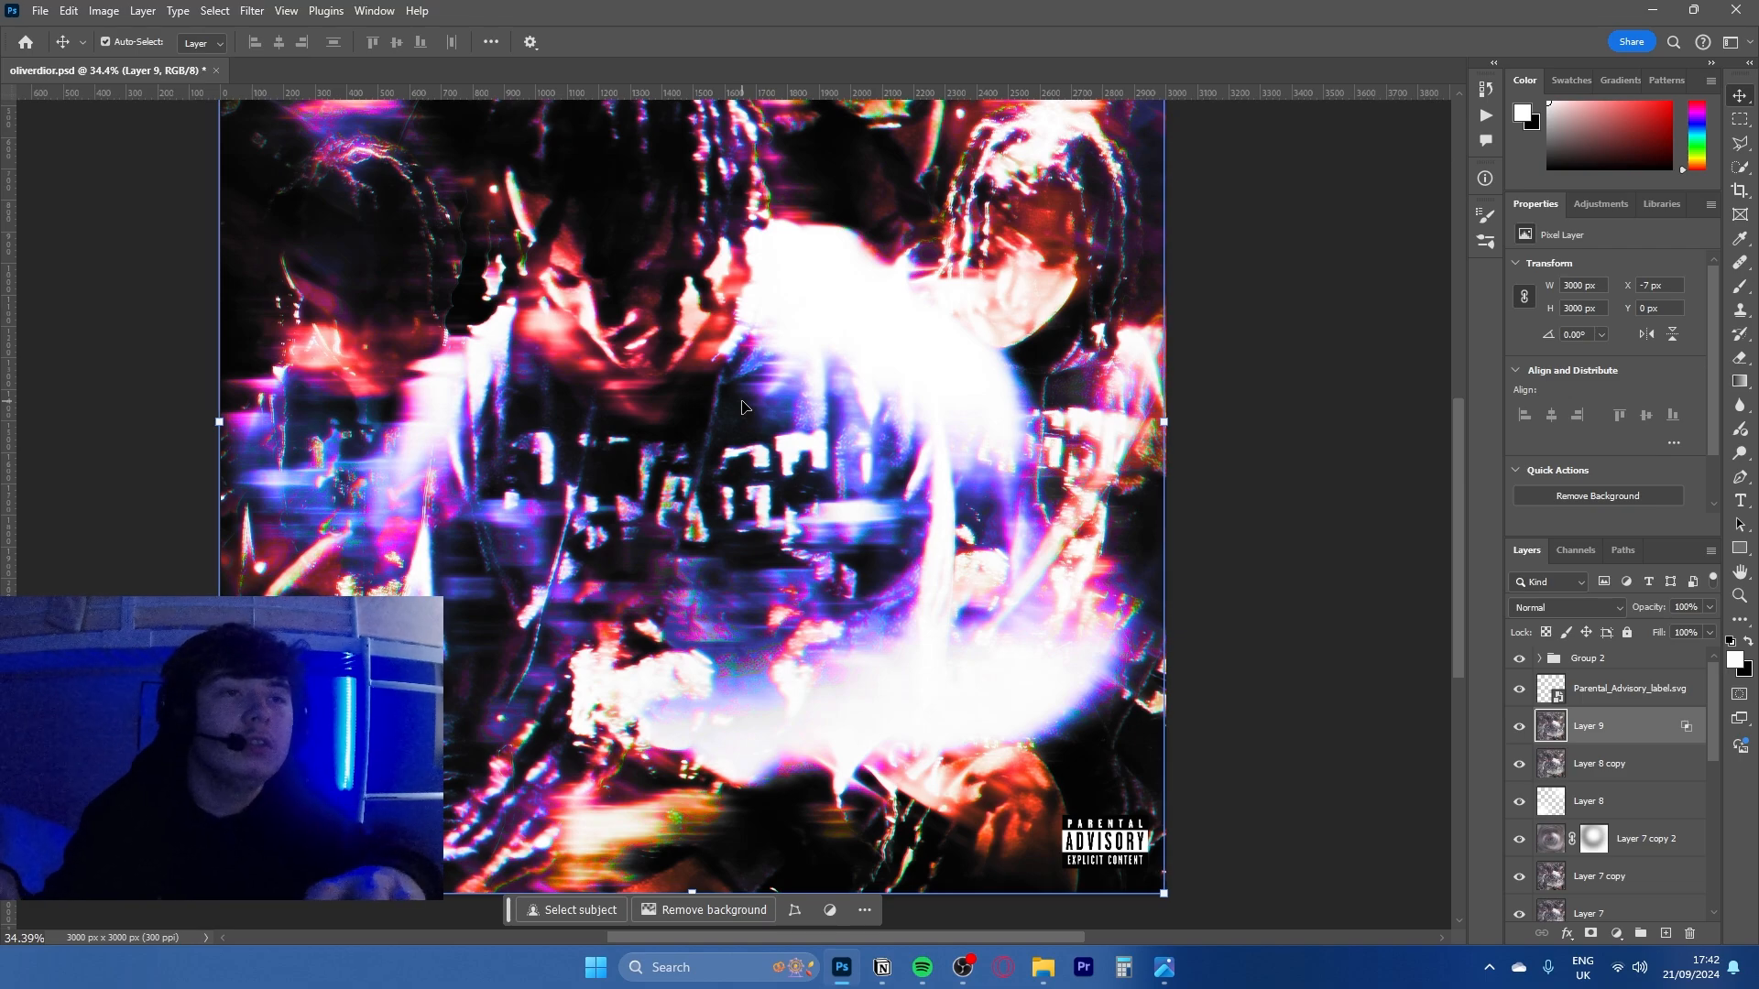
- Nudge Layer 9 sideways by 3 px towards the artwork's right edge
key("Right")
key("Right")
key("Right")
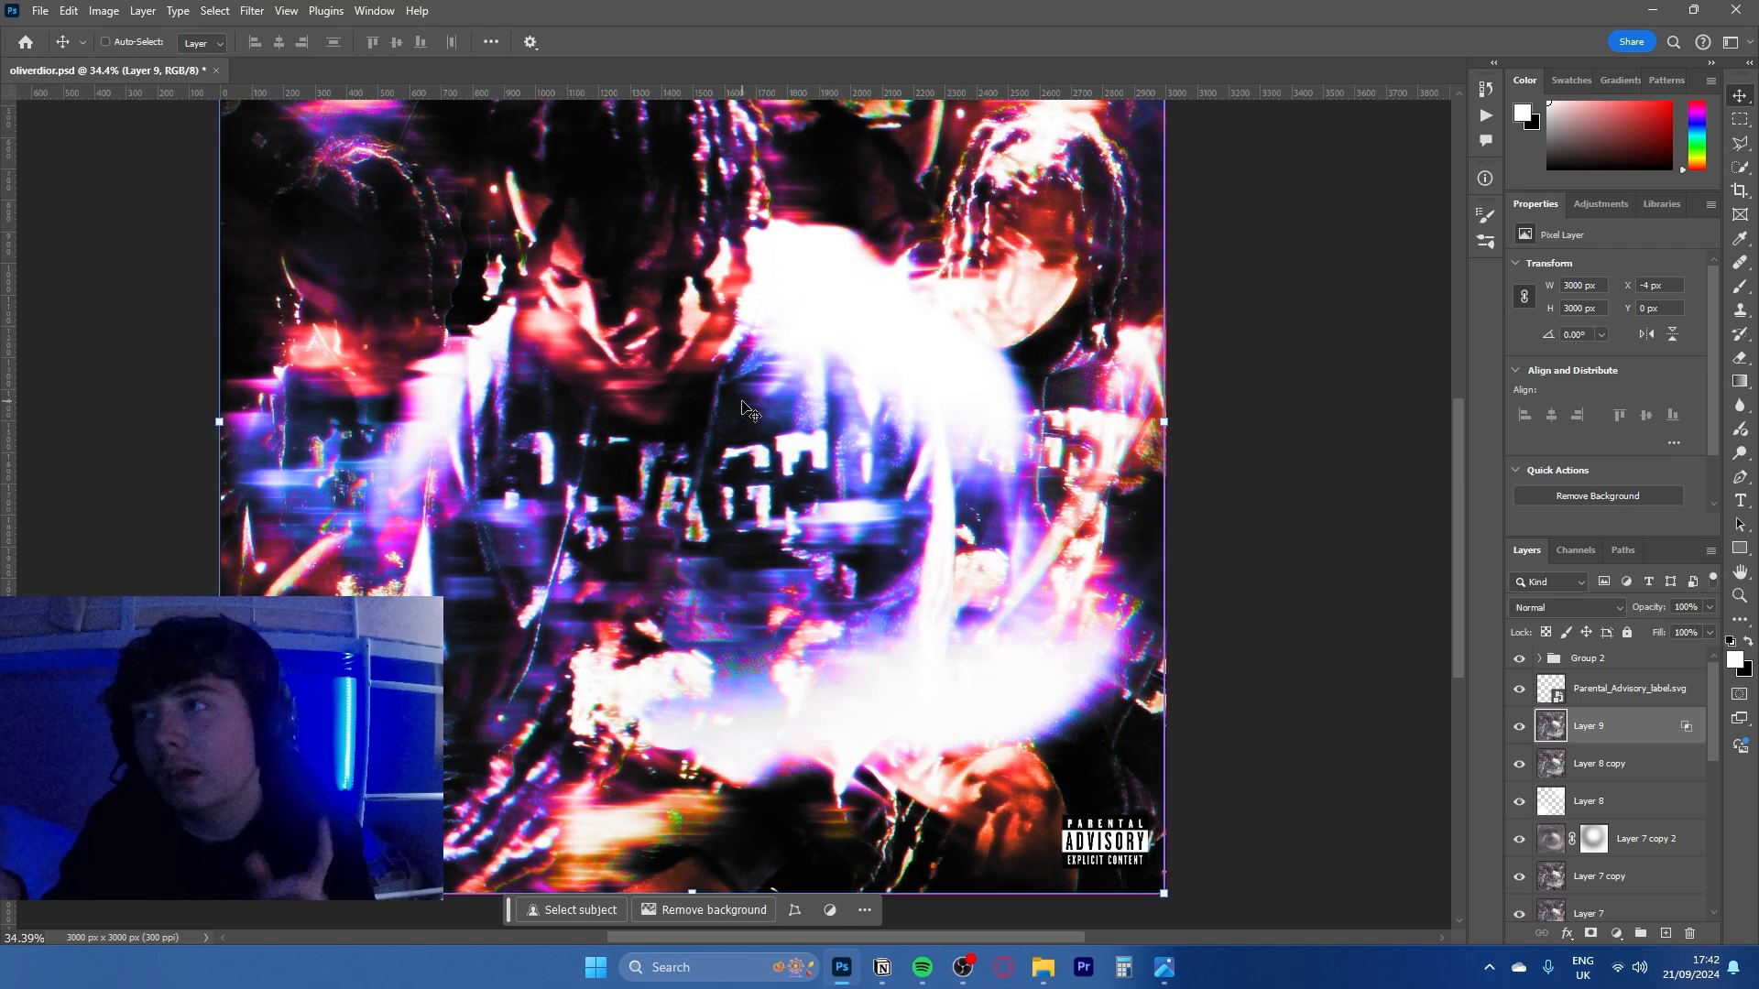
- Expand Group 2, hide its adjustments above Gradient Map 1, and select Gradient Map 1
left_click(1553, 662, "ctrl")
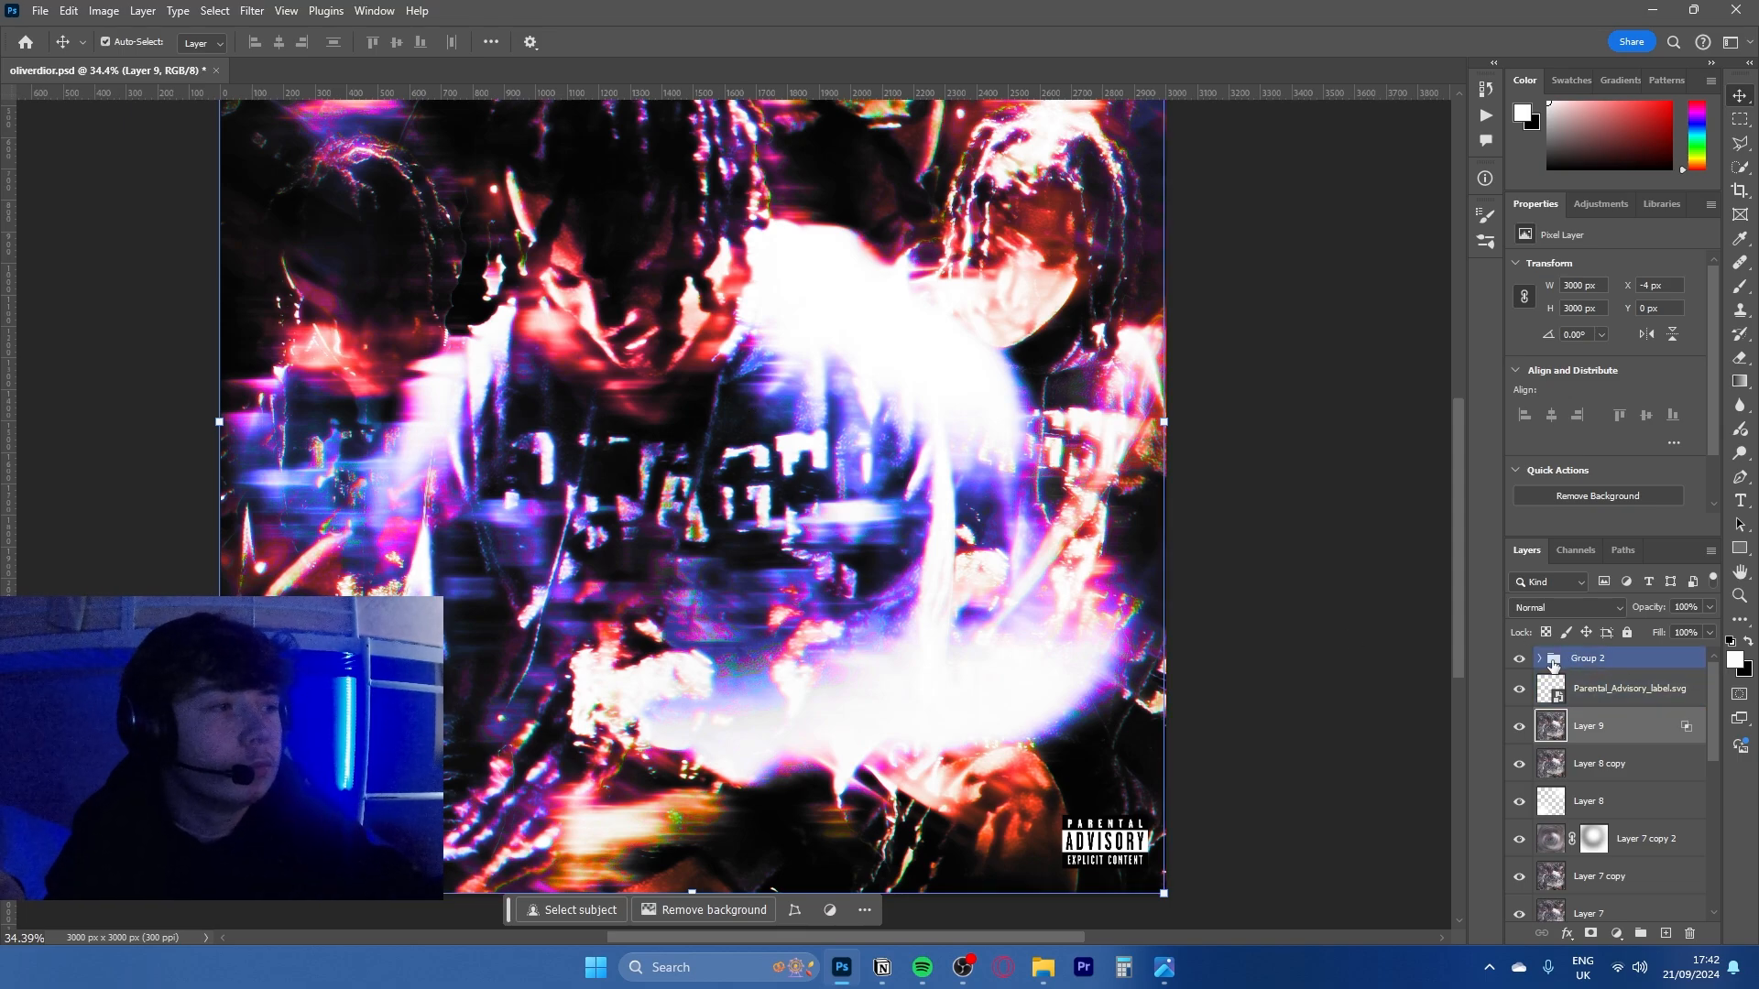
left_click(1541, 659)
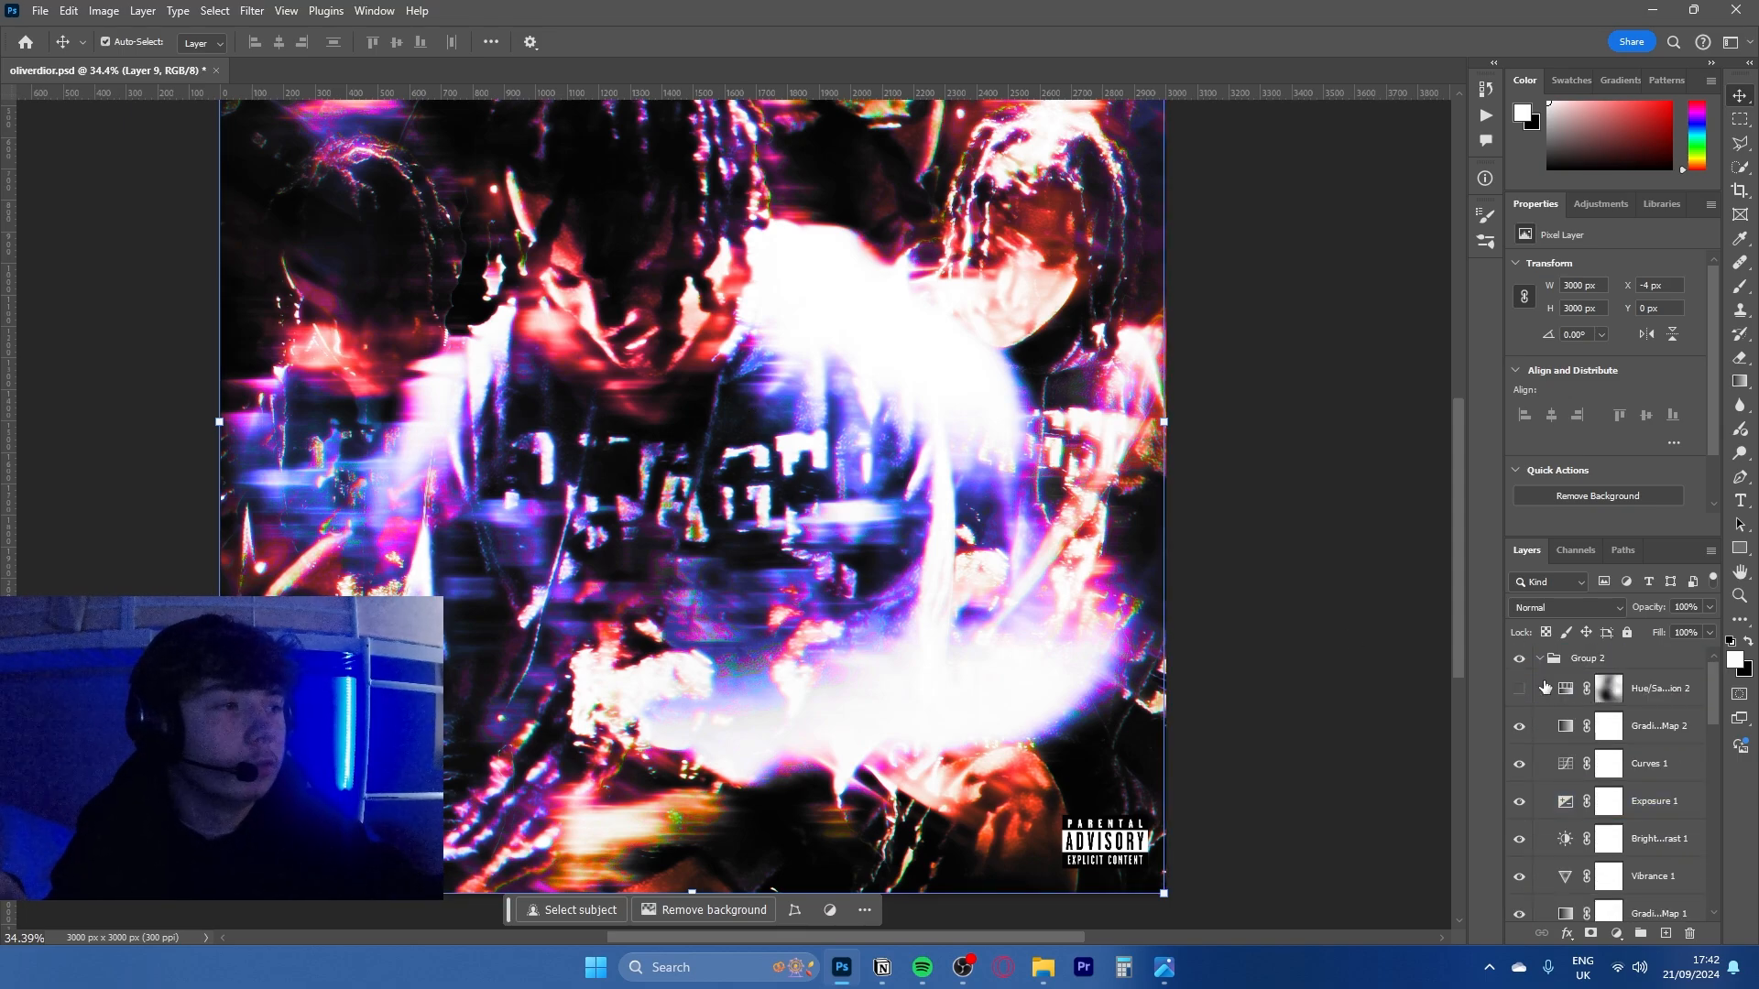
left_click(1527, 694)
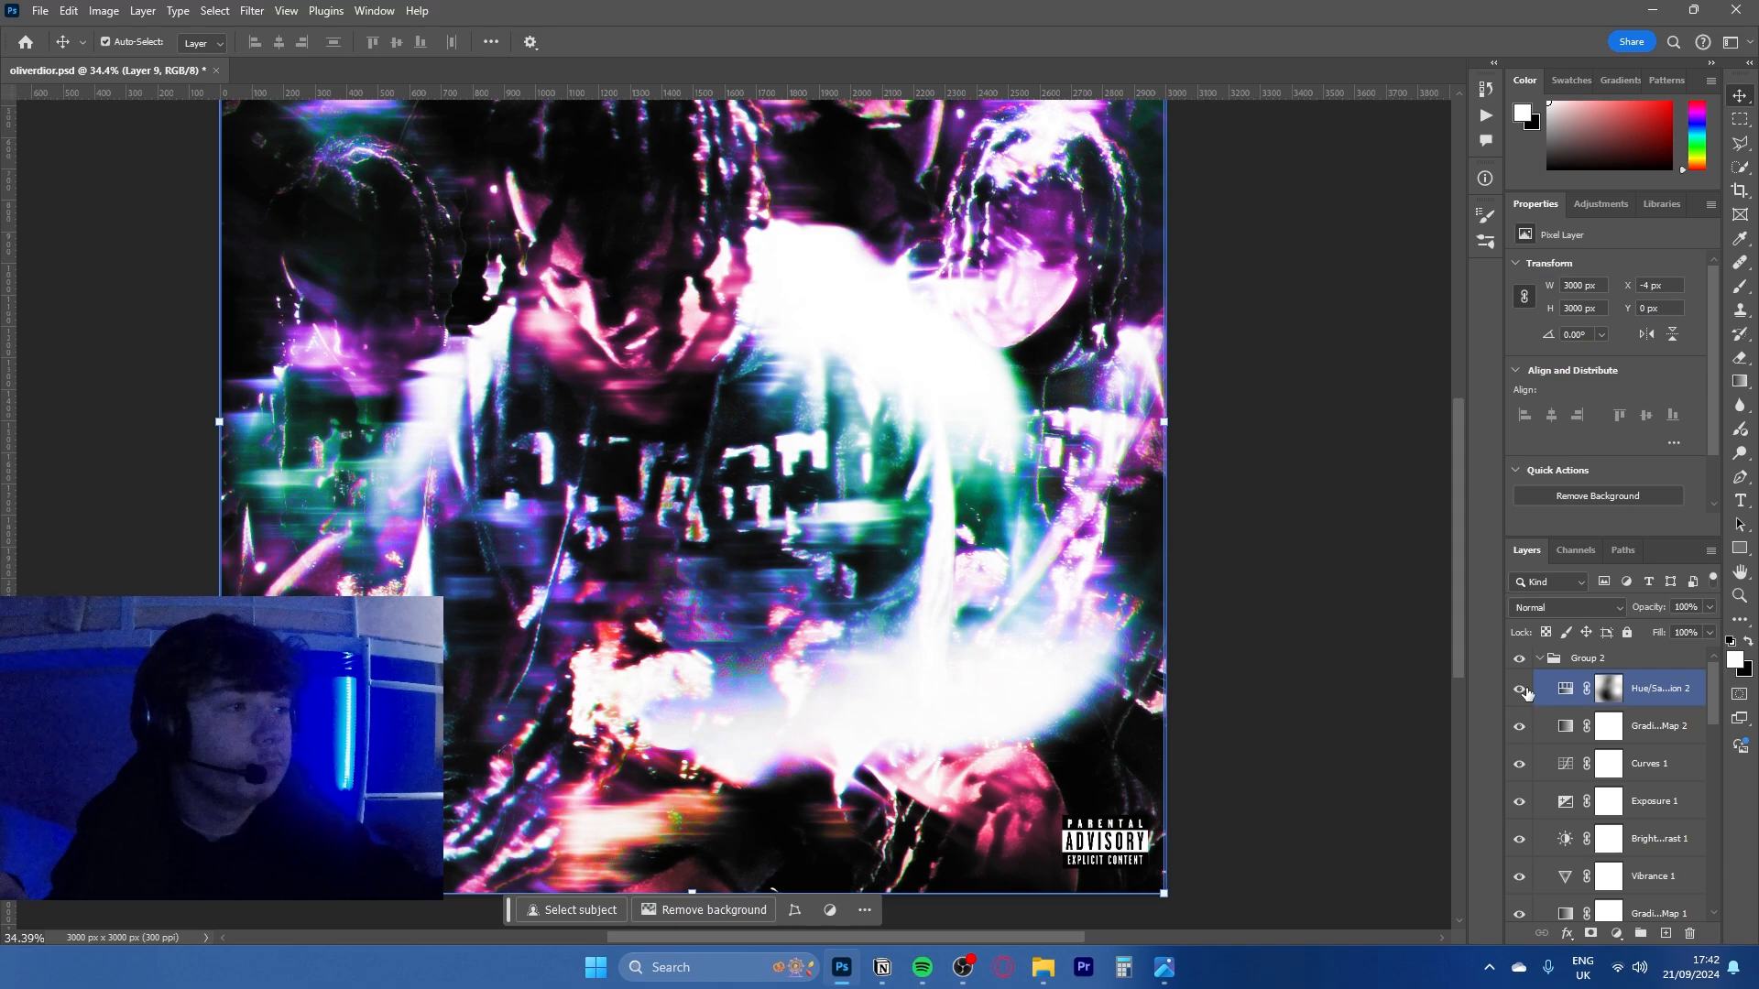
left_click_drag(1512, 870, 1516, 876)
scroll(1525, 867, "down", 3)
left_click(1536, 854)
scroll(1538, 853, "down", 2)
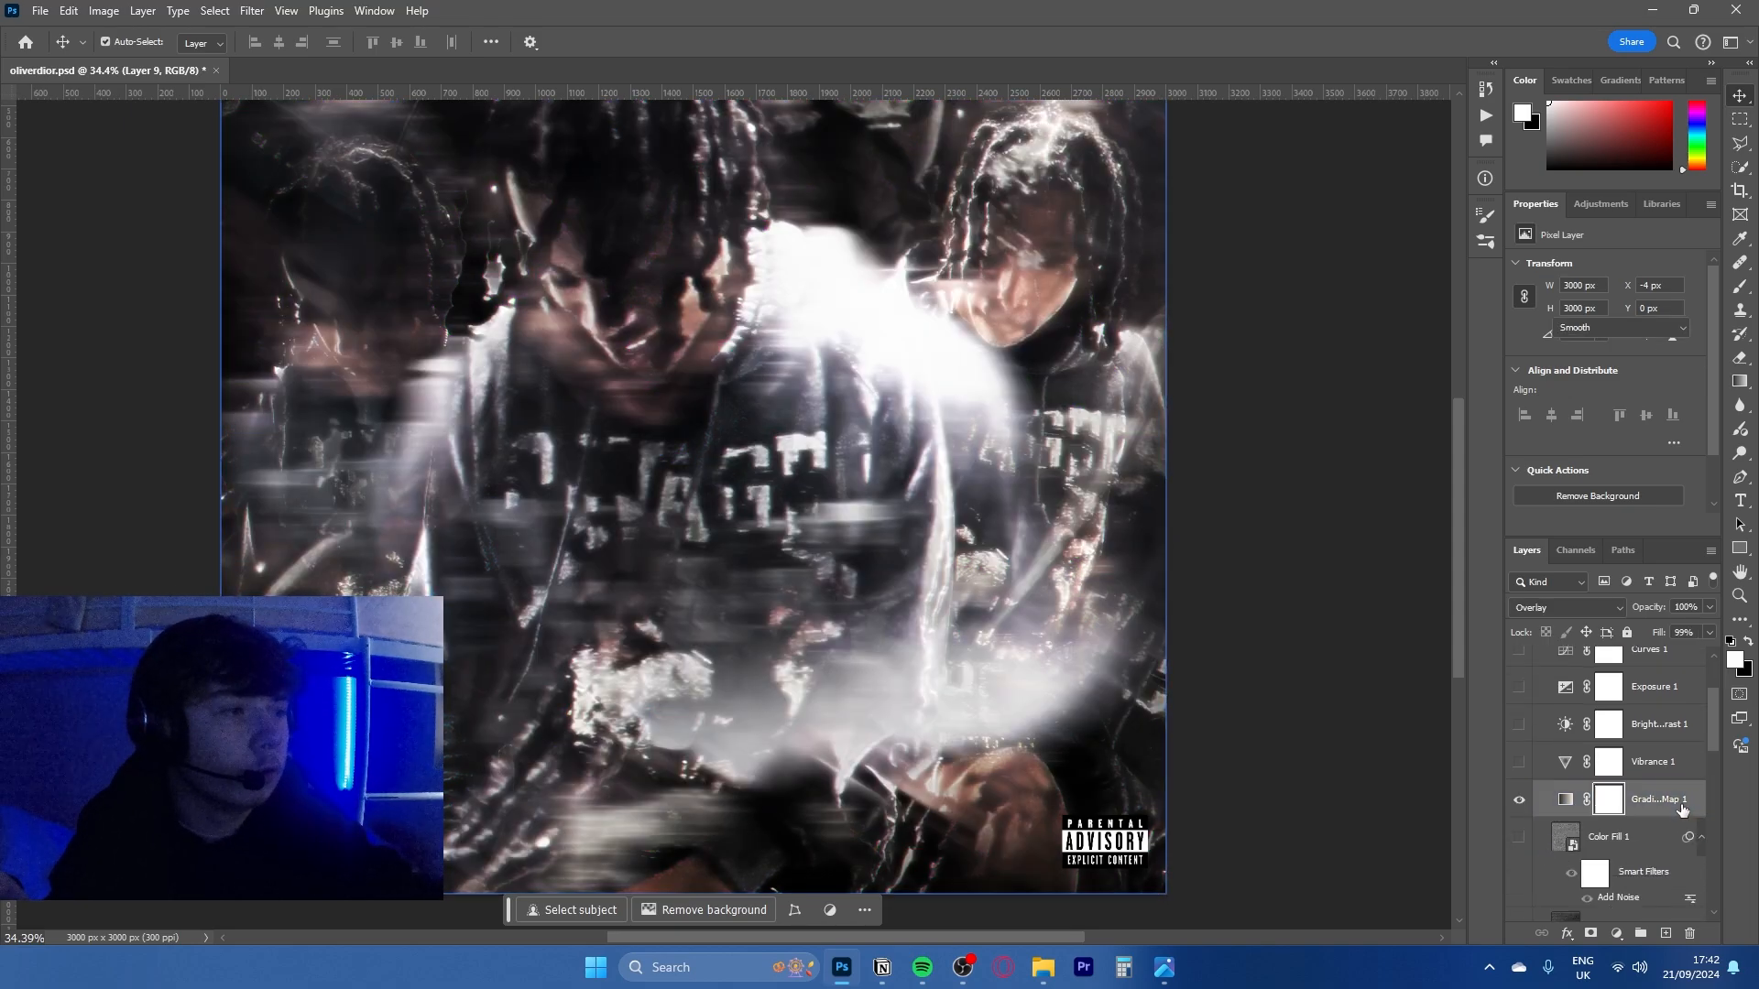
scroll(1649, 815, "up", 2)
scroll(1539, 779, "down", 3)
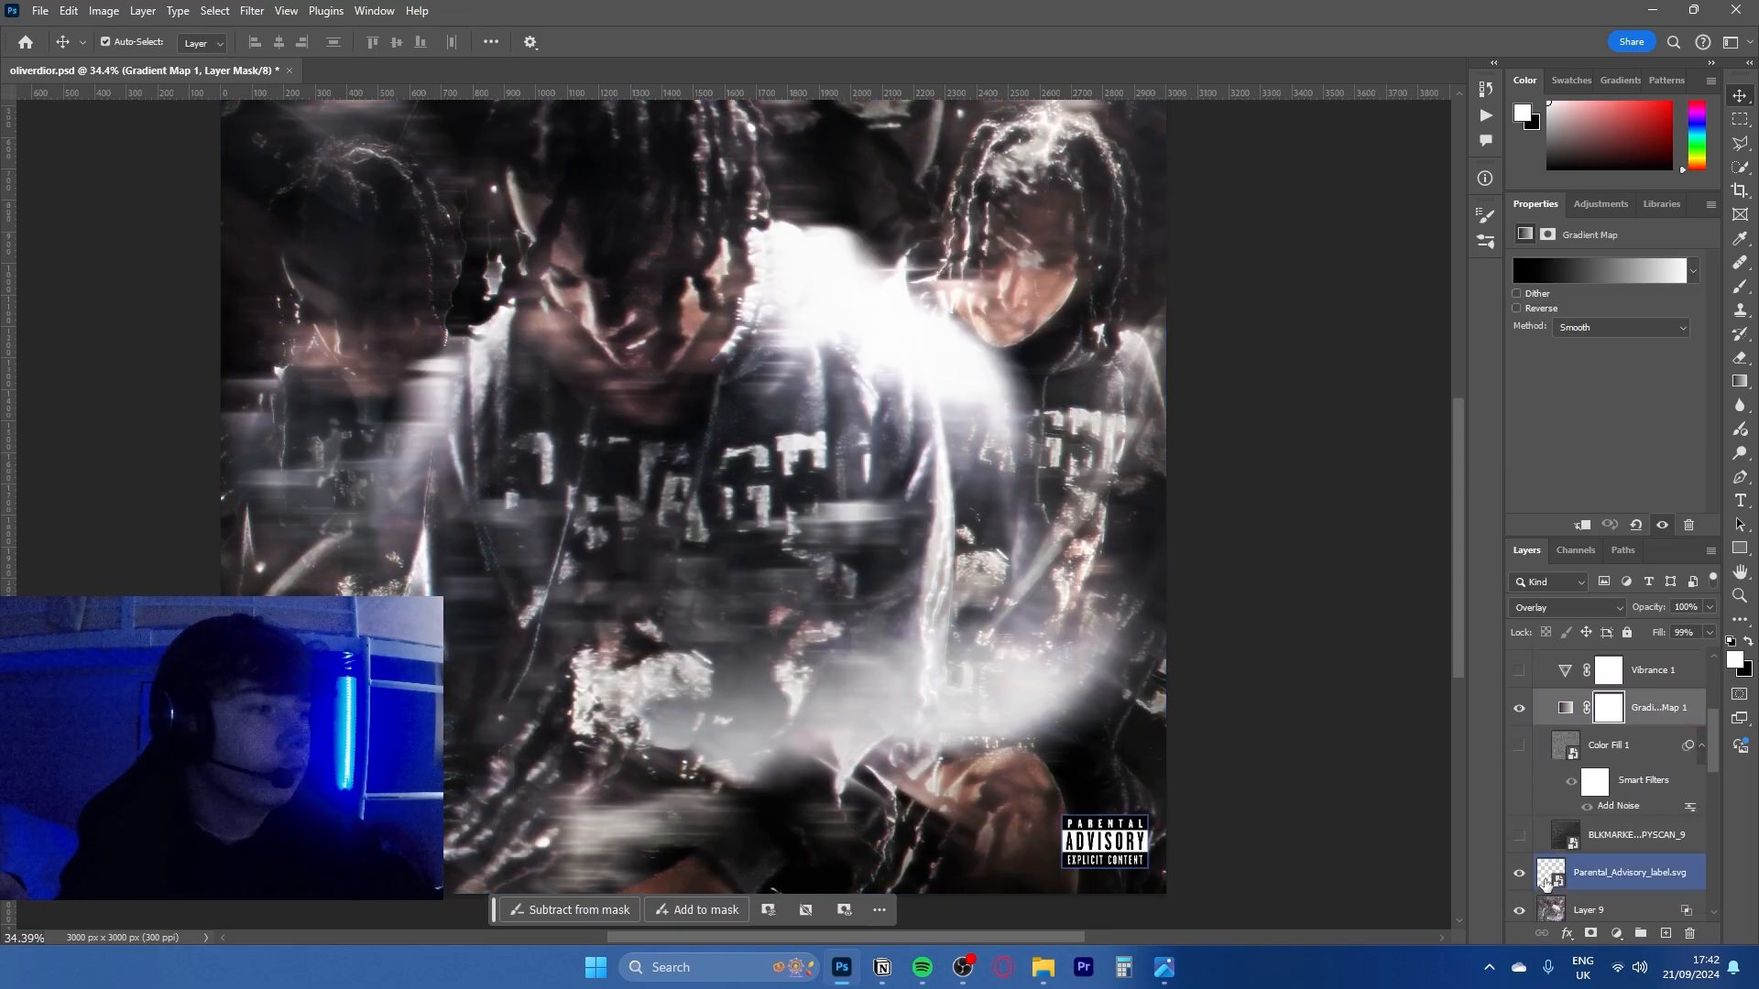
- Preview the Color Fill 1 noise layer over the artwork, and hide it again
left_click(1521, 751)
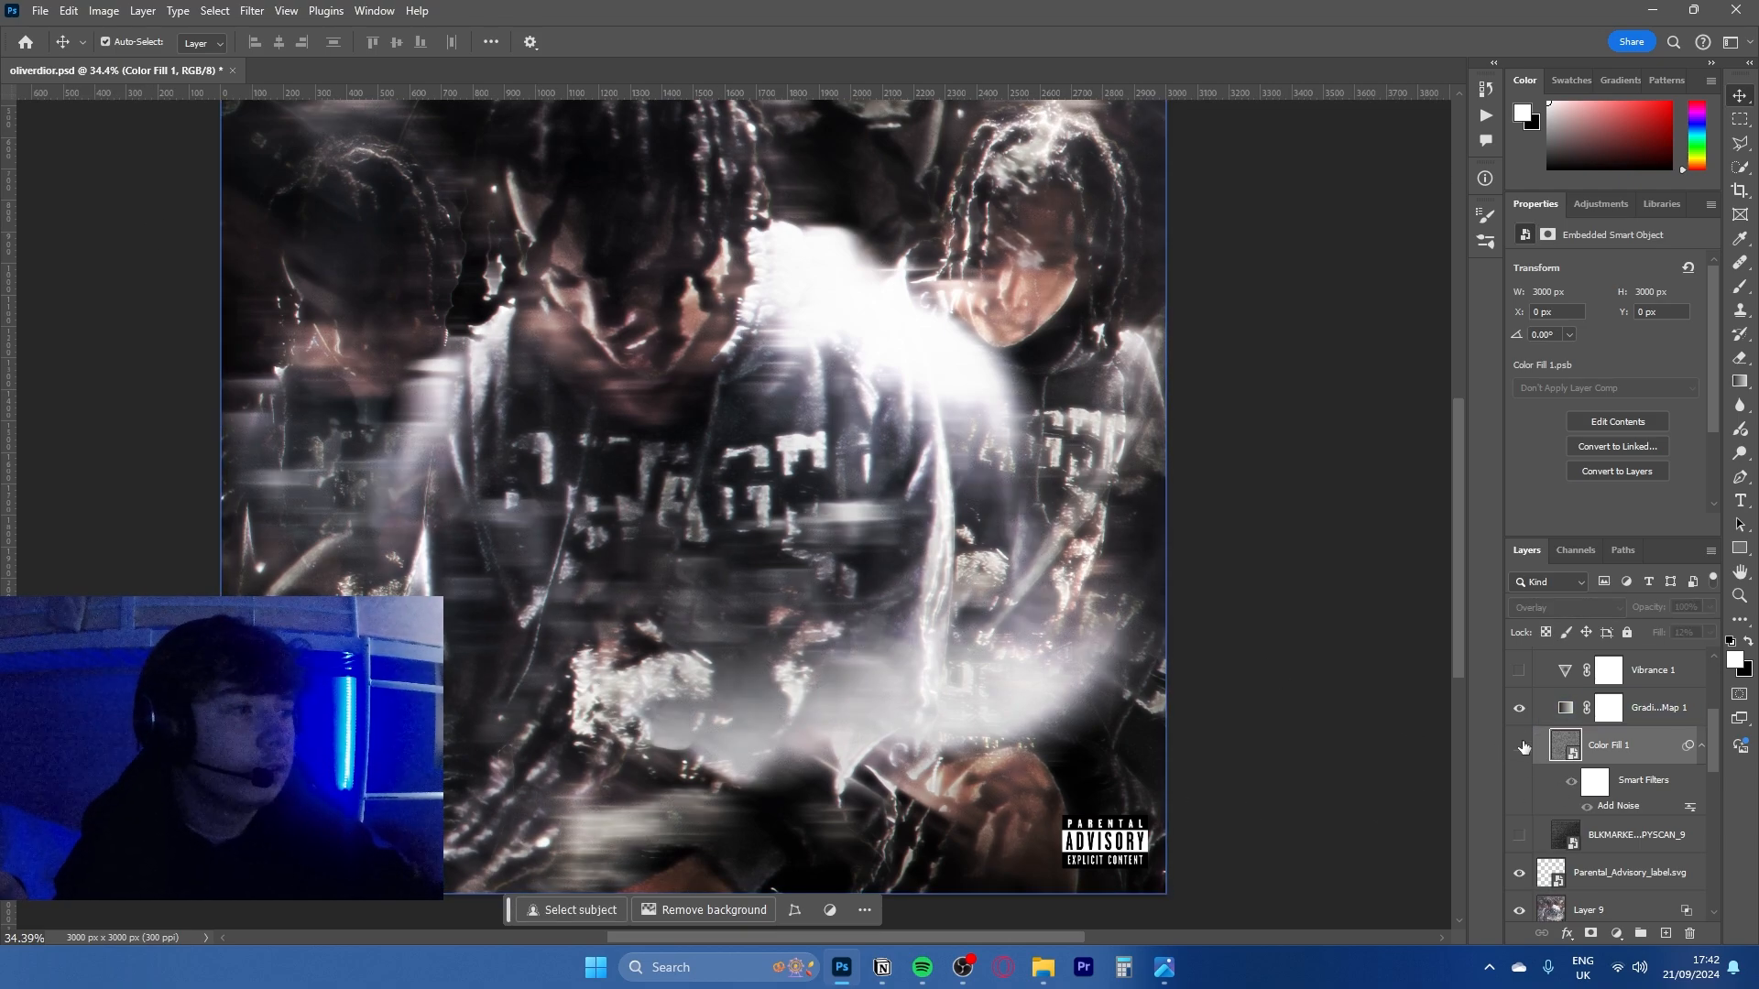
left_click_drag(1214, 632, 1237, 663)
scroll(1540, 800, "up", 1)
scroll(1540, 800, "up", 1)
left_click(1520, 814)
- Show Vibrance 1, check the Gradient Map 1 and Vibrance 1 settings, and compare the artwork with and without Vibrance 1
left_click(1520, 740)
left_click(1661, 778)
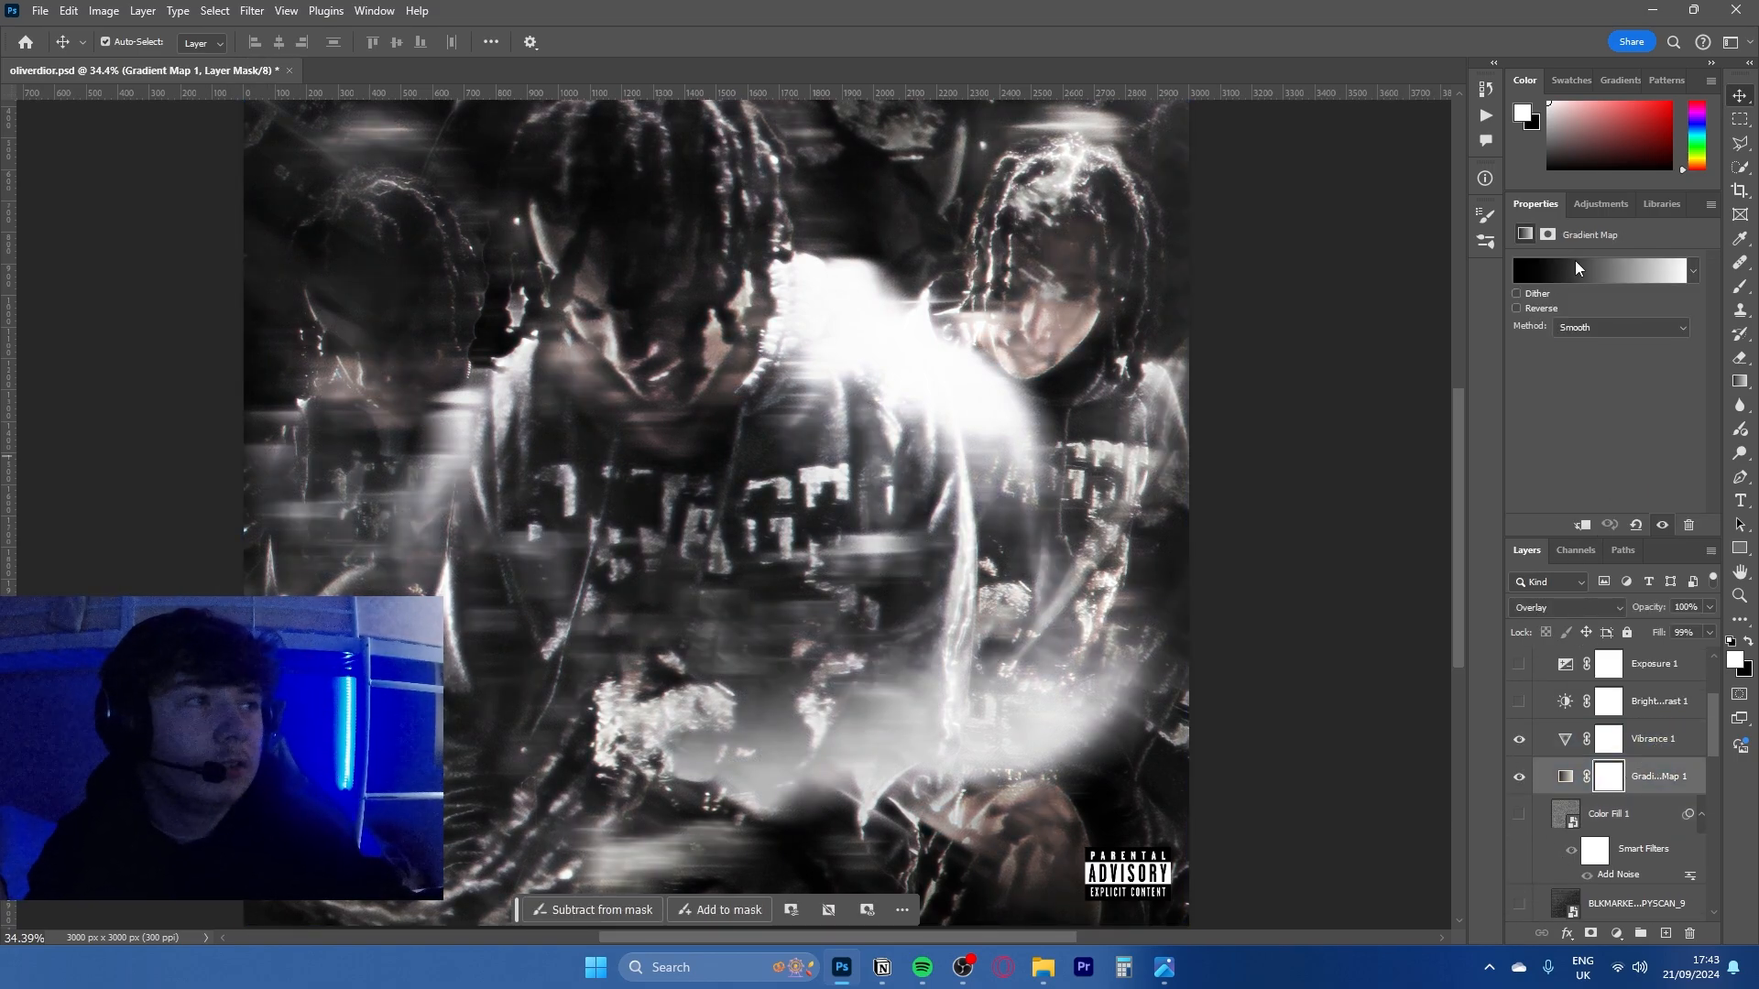
left_click(1677, 738)
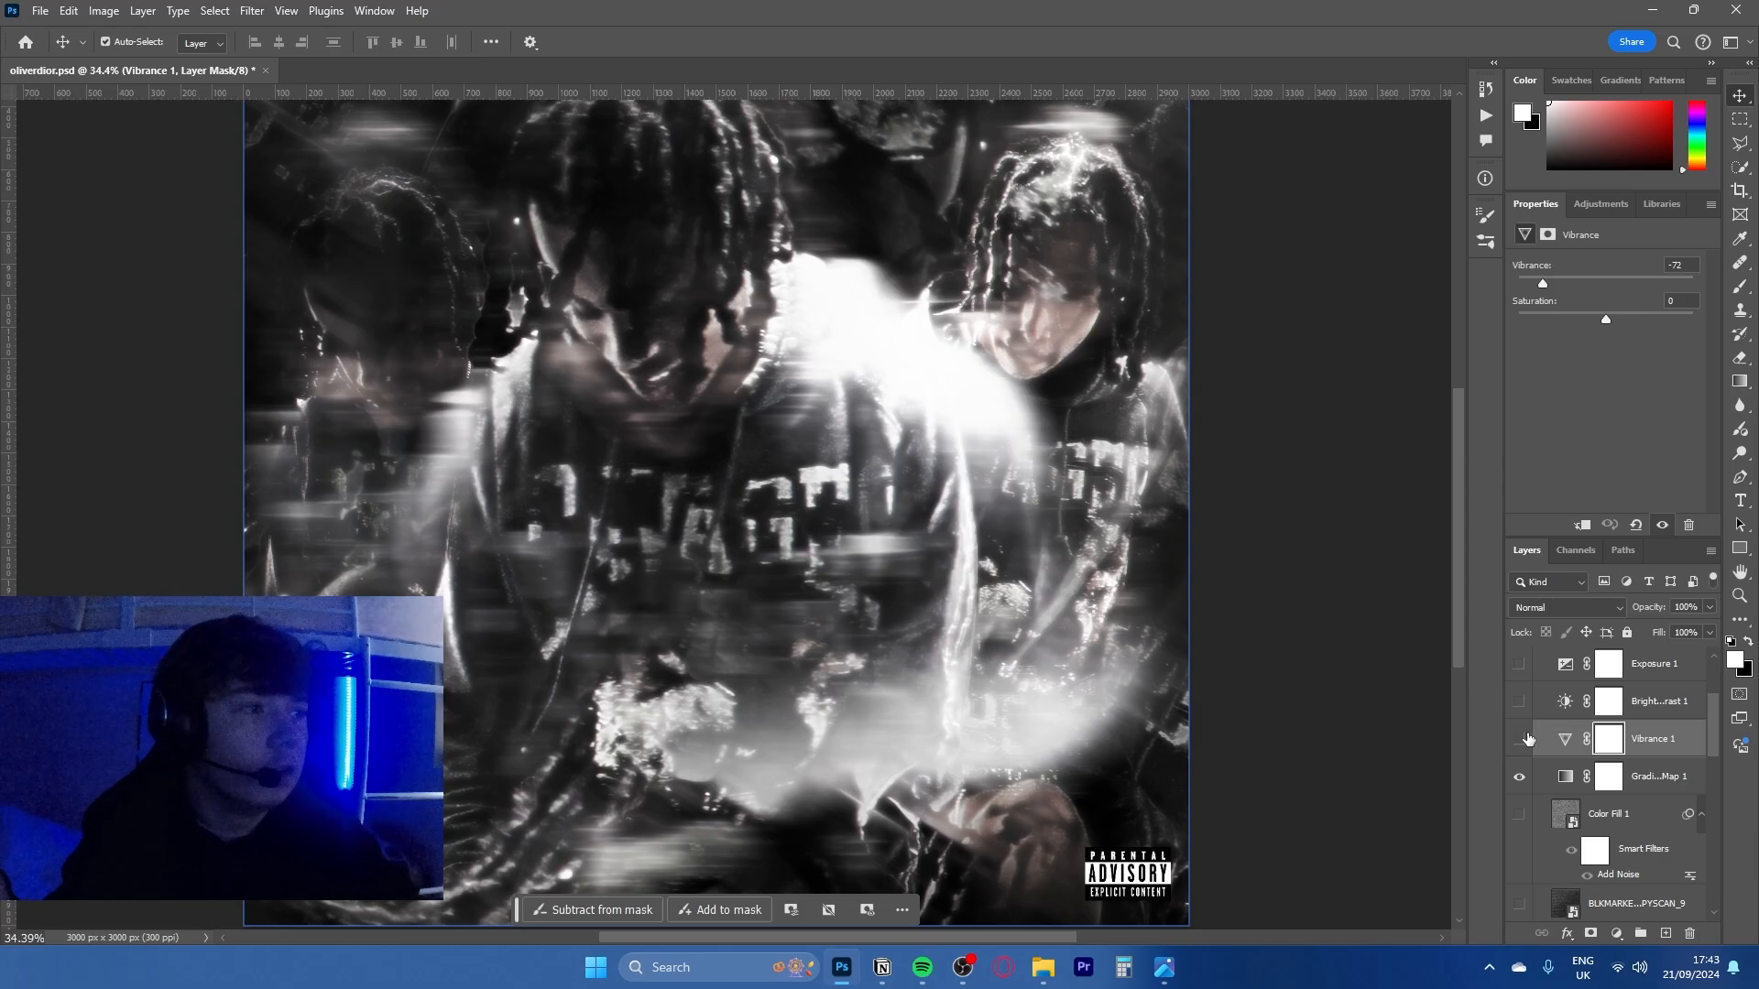
left_click(1520, 740)
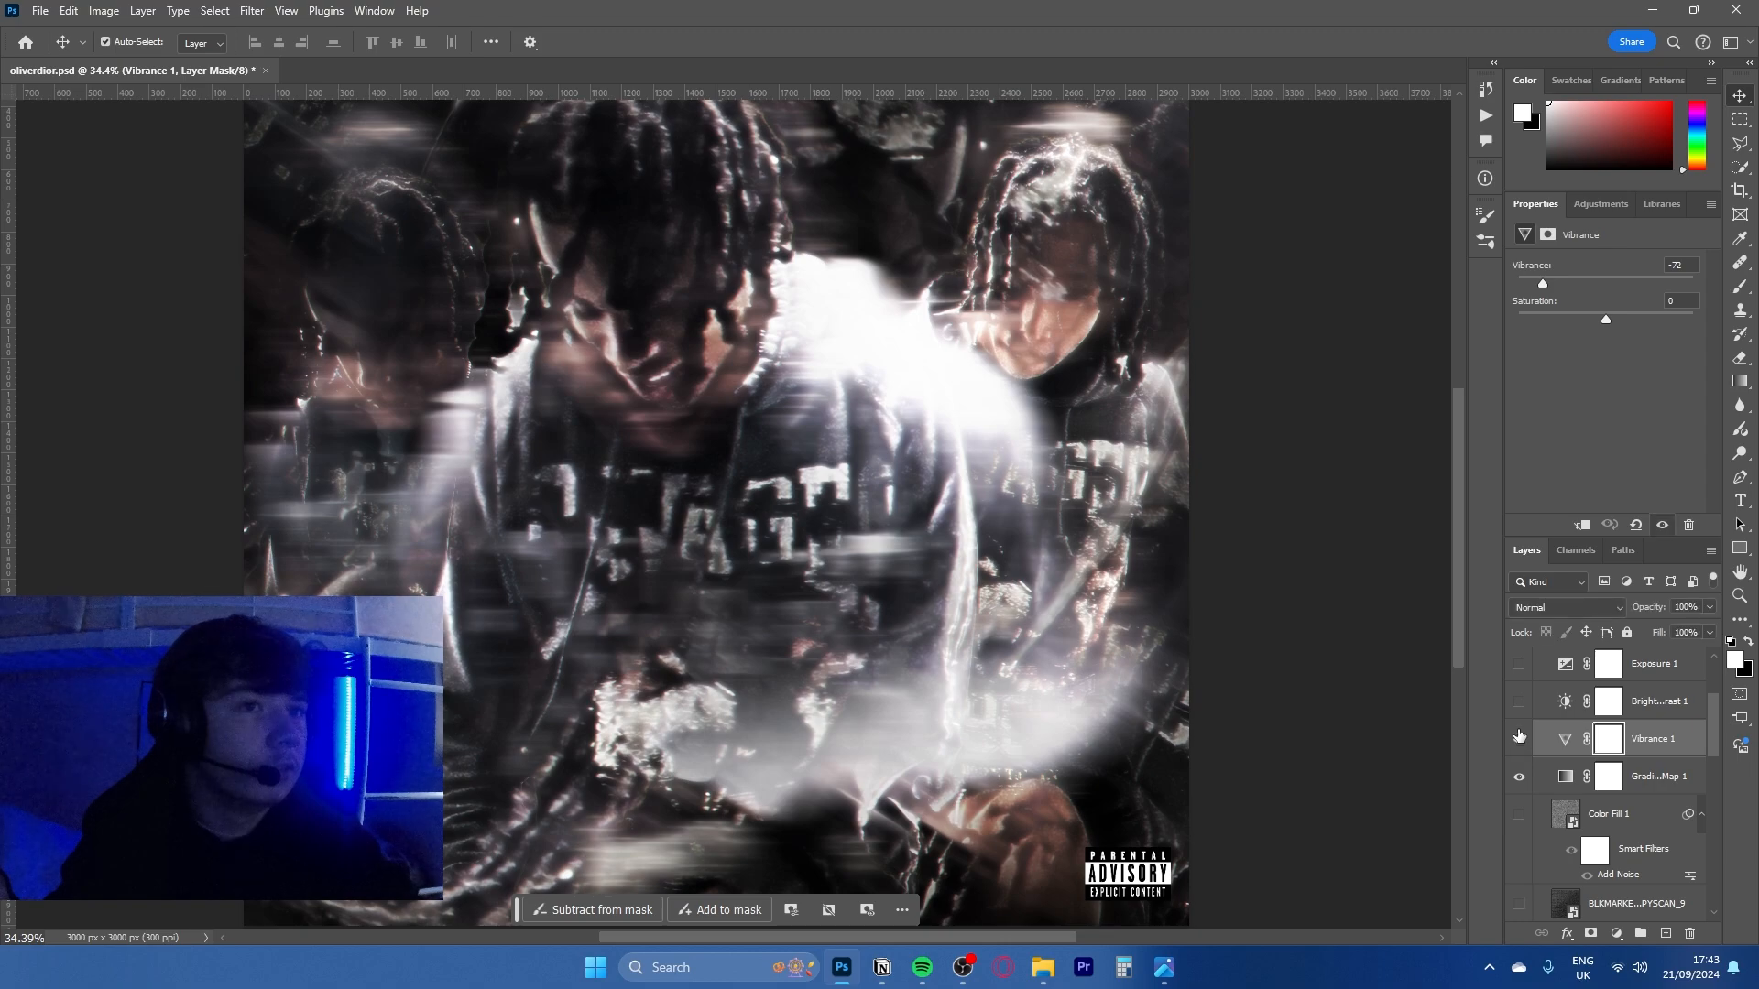
left_click(1519, 738)
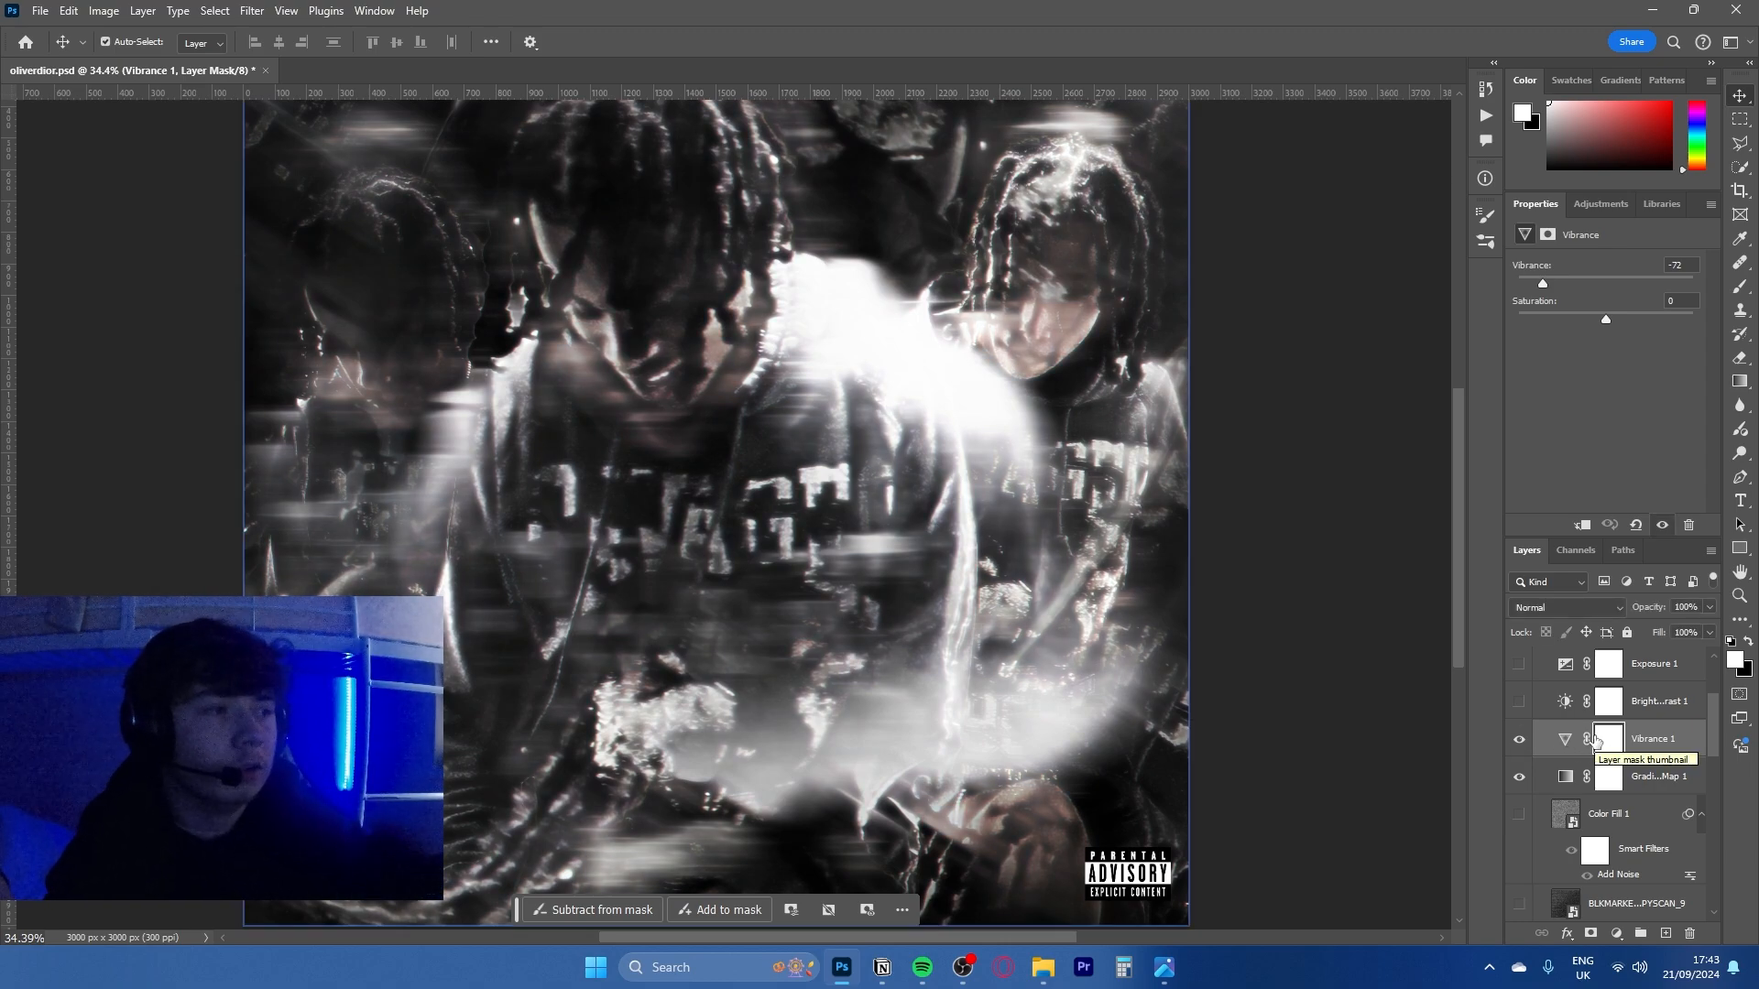
- Examine Gradient Map 2's black-purple-white gradient without changing it, and open the Hue/Saturation 2 settings
left_click(1681, 760)
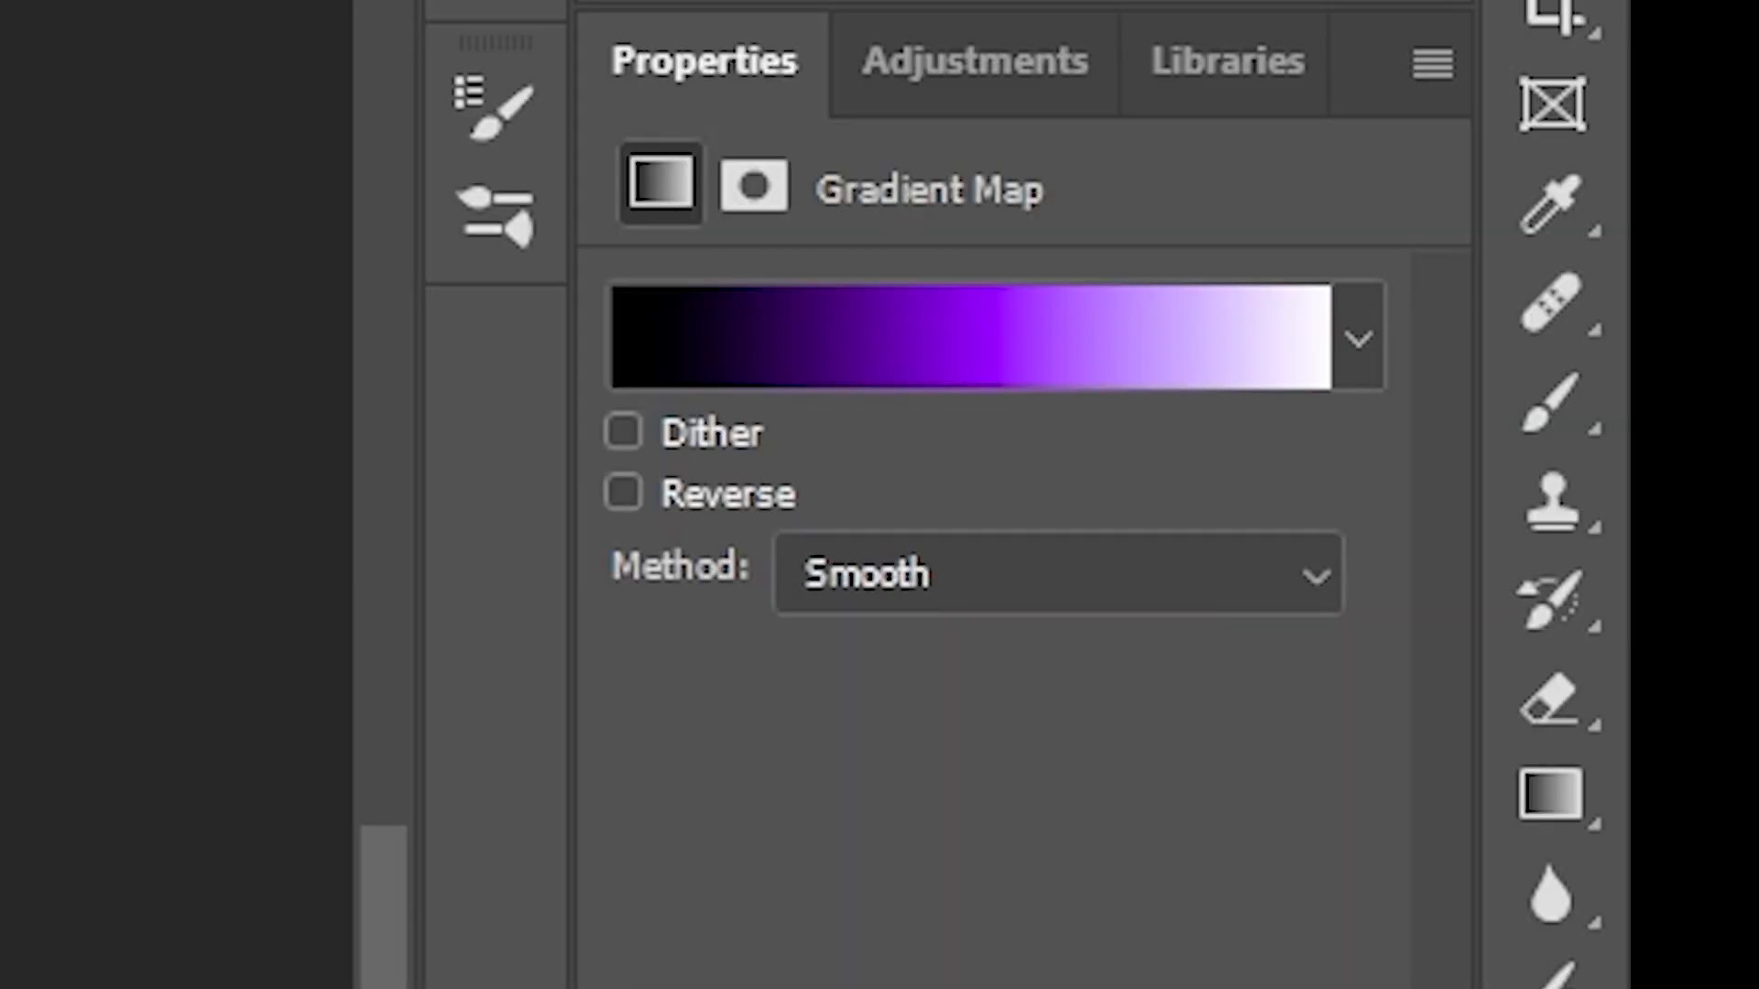
left_click(938, 385)
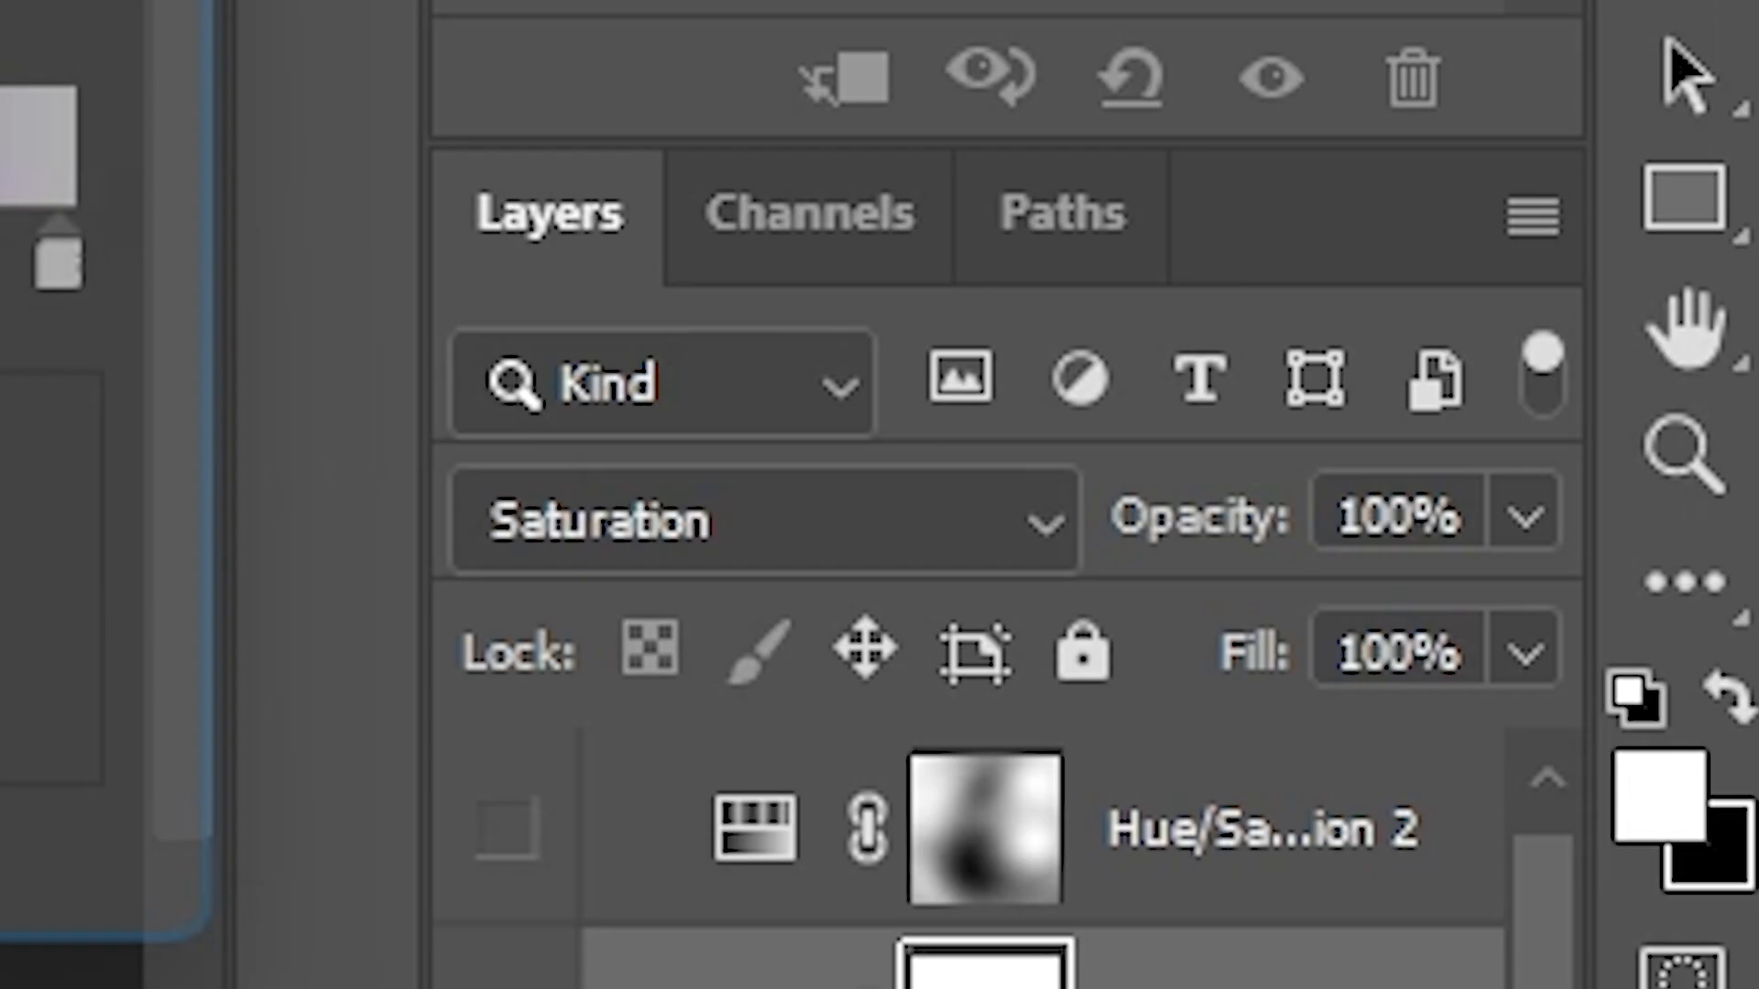
key("Escape")
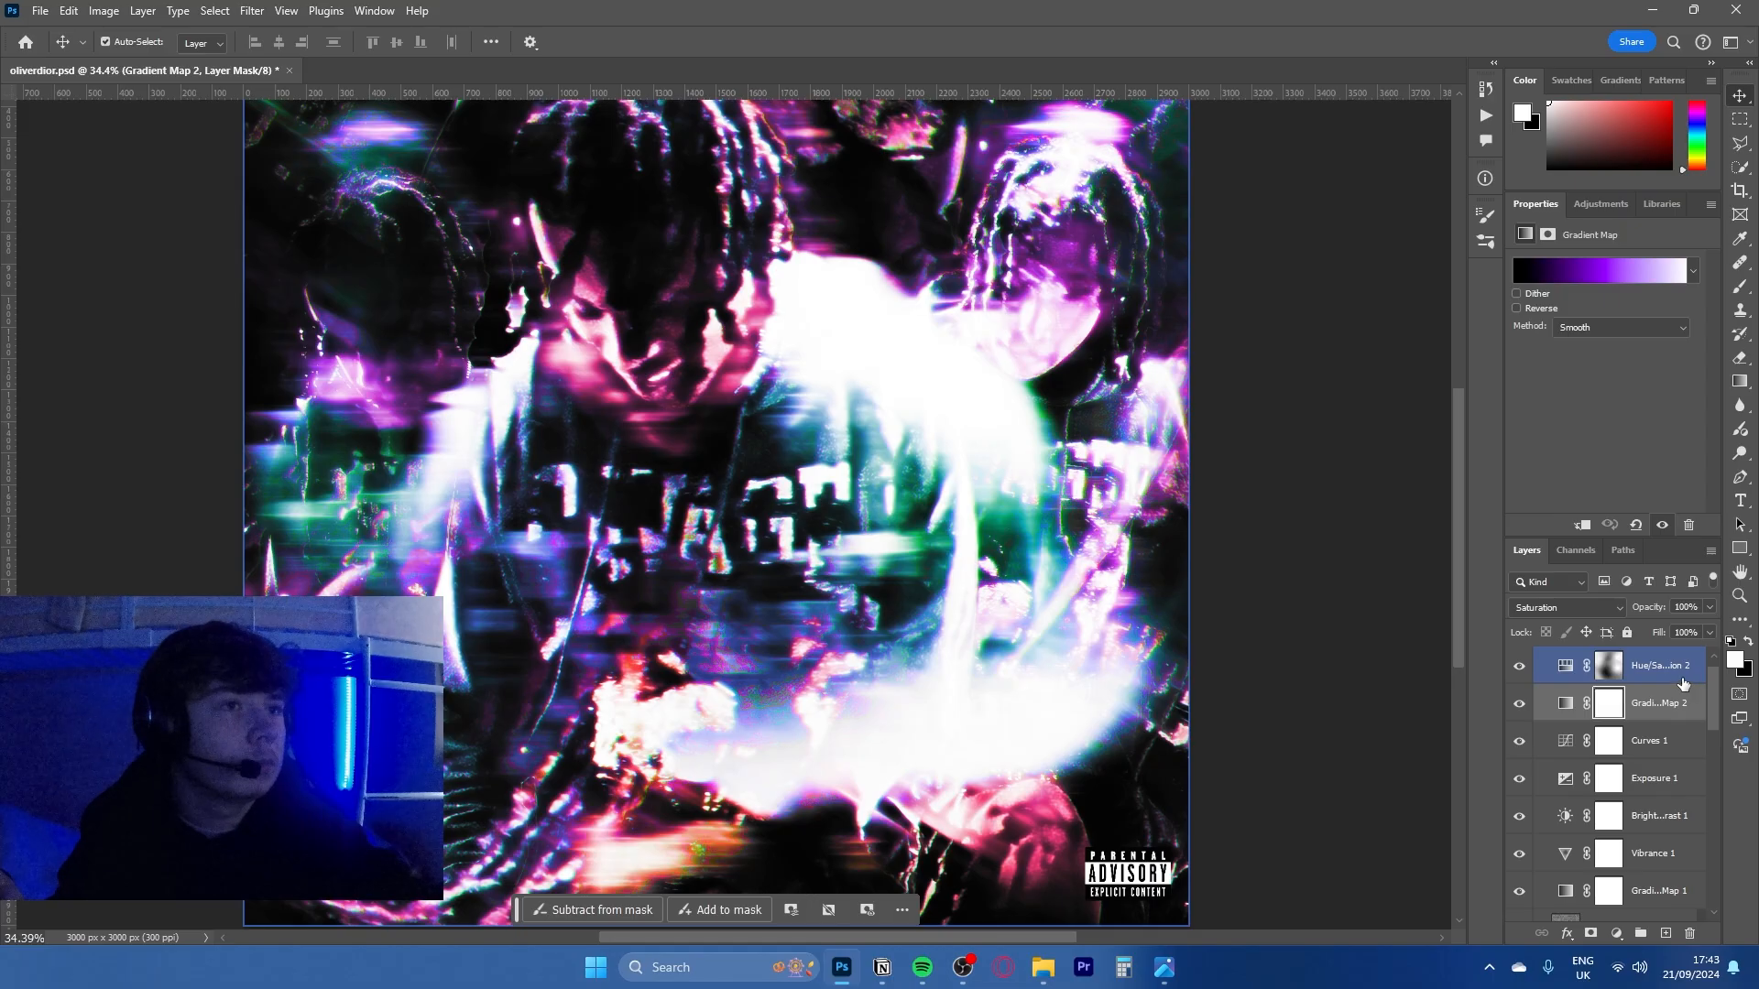
left_click(1682, 678)
mouse_move(1564, 333)
left_mouse_down()
mouse_move(1697, 328)
mouse_move(1557, 333)
left_mouse_up()
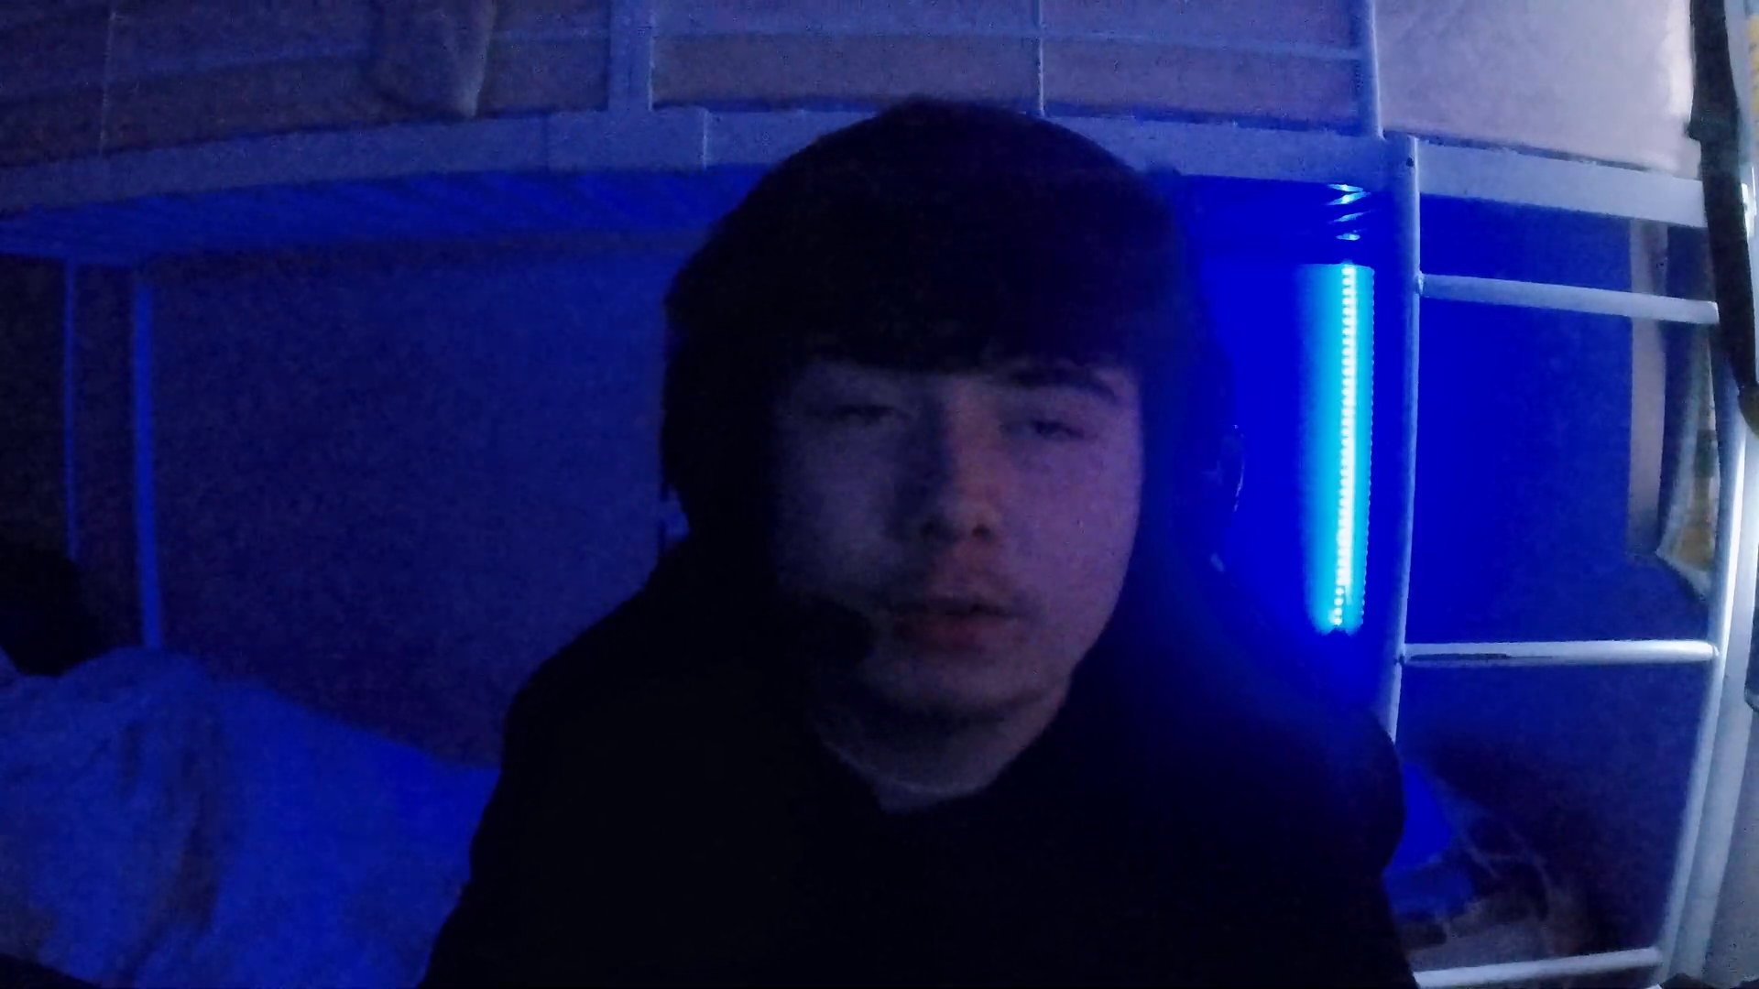